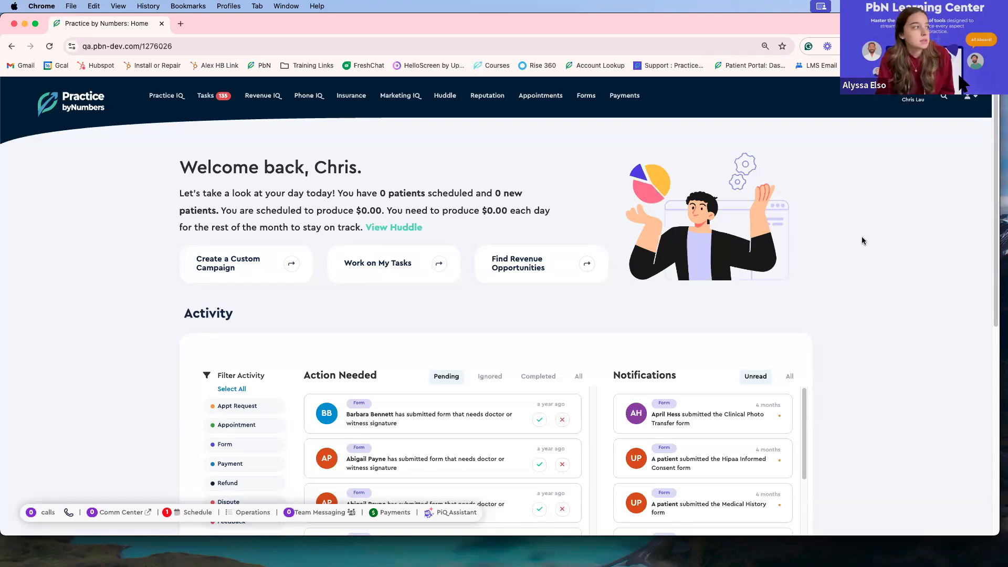
Open the Recall Campaign from the patient follow-up campaigns.
{"action": "left_click", "coordinate": [974, 103]}
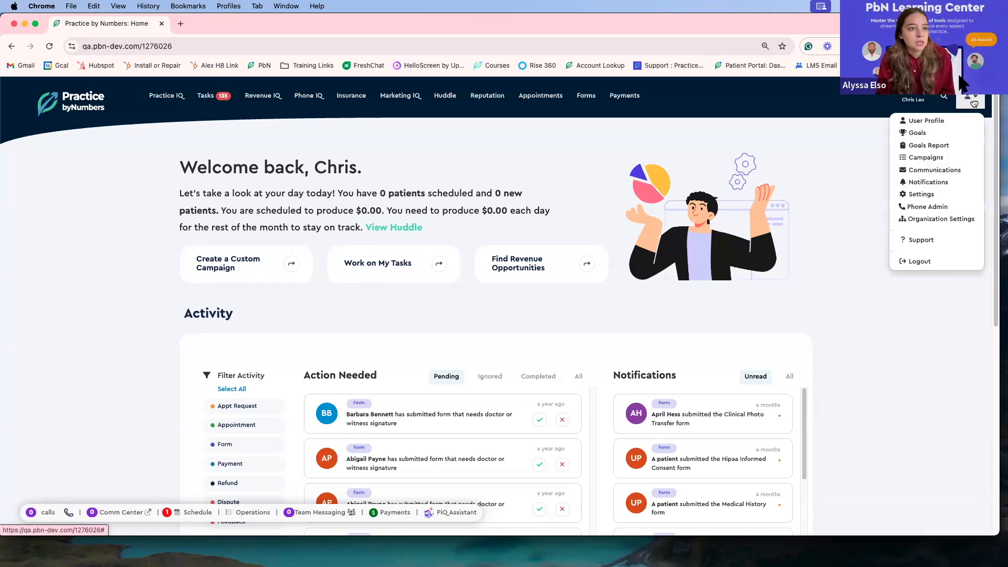
{"action": "left_click", "coordinate": [914, 158]}
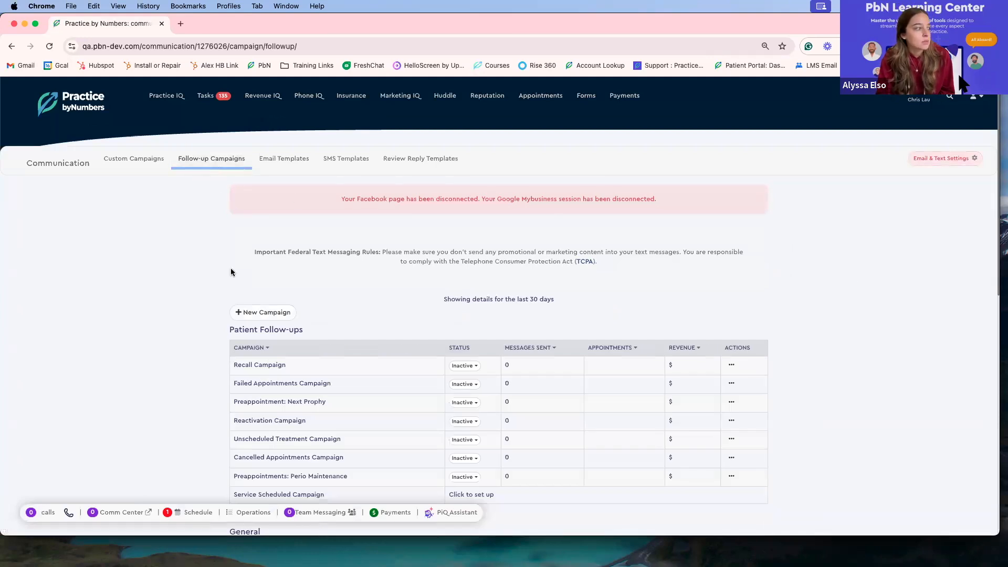
{"action": "scroll", "coordinate": [231, 267], "scroll_direction": "down", "scroll_amount": 3}
{"action": "scroll", "coordinate": [231, 272], "scroll_direction": "down", "scroll_amount": 1}
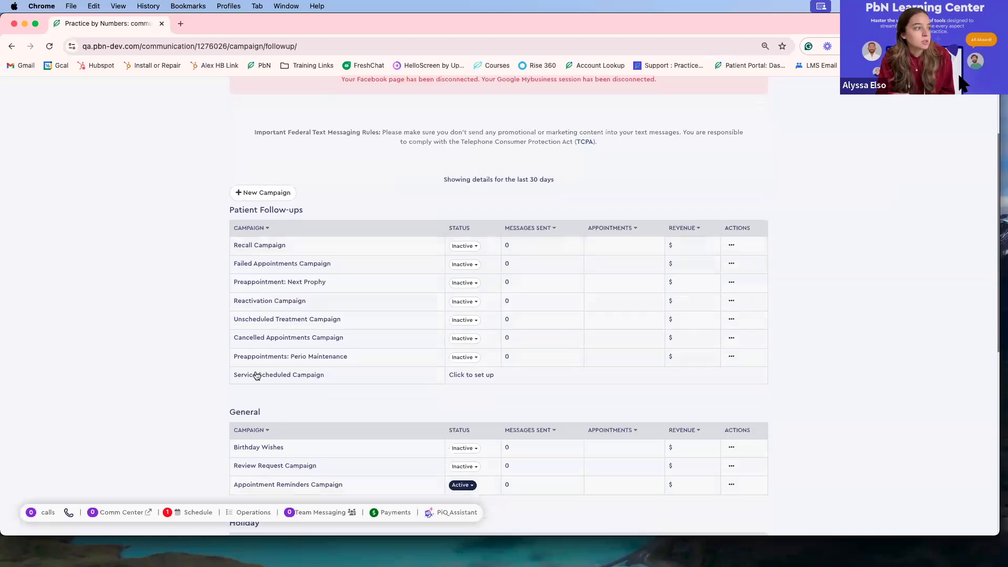
{"action": "scroll", "coordinate": [224, 247], "scroll_direction": "down", "scroll_amount": 3}
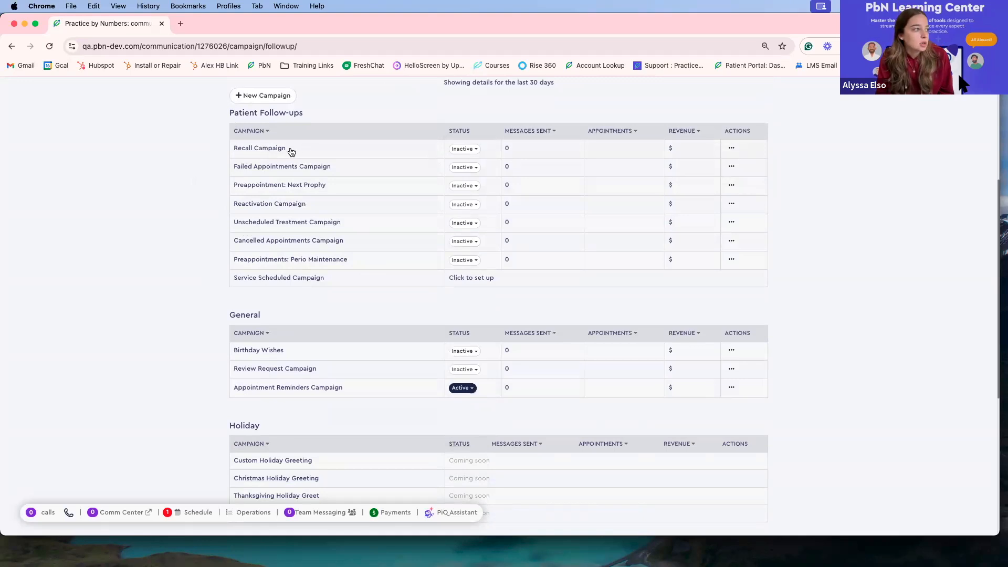
{"action": "left_click", "coordinate": [256, 149]}
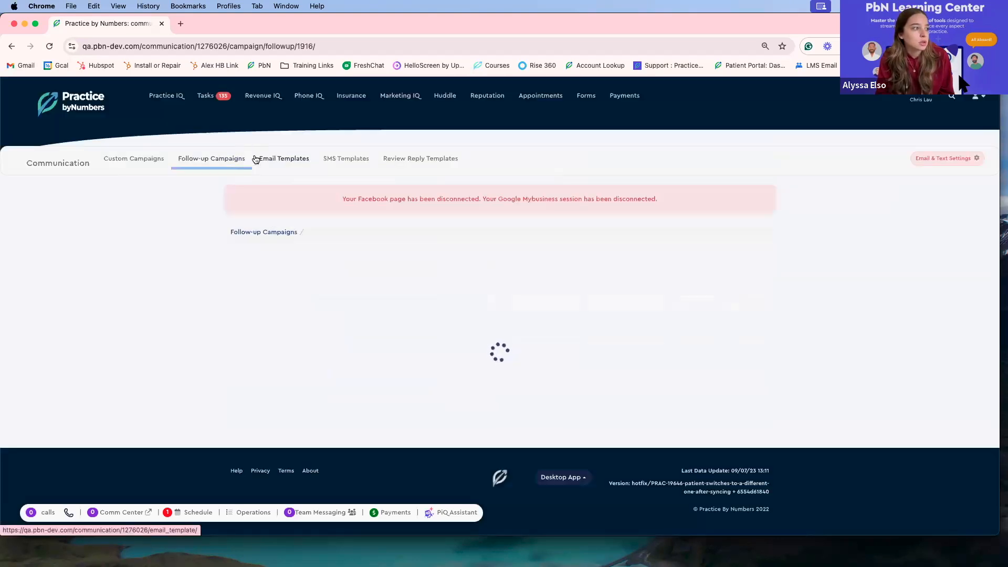
Open the Recall Campaign's message sending hours for customization and check the available start and end times.
{"action": "scroll", "coordinate": [199, 264], "scroll_direction": "down", "scroll_amount": 4}
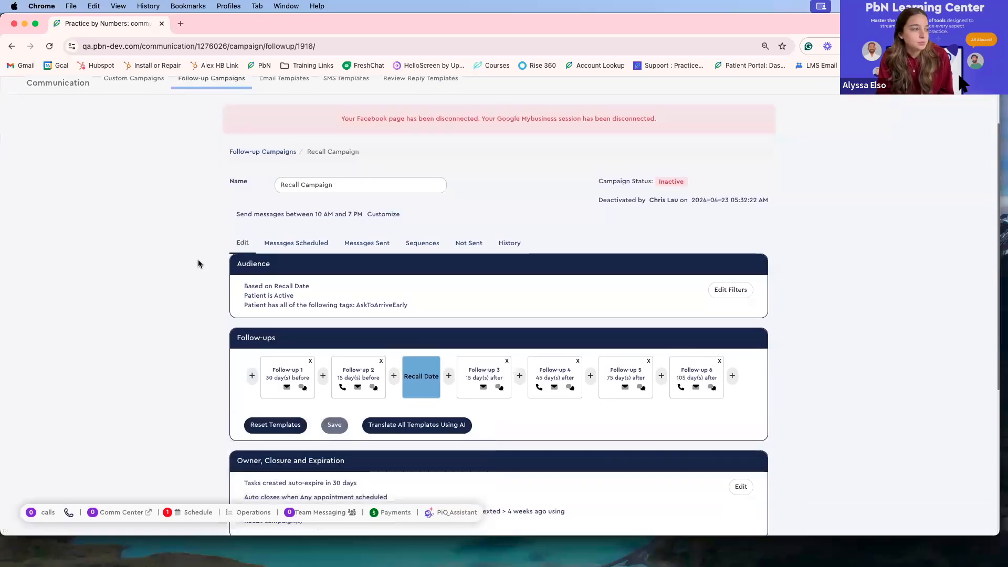
{"action": "scroll", "coordinate": [242, 239], "scroll_direction": "down", "scroll_amount": 2}
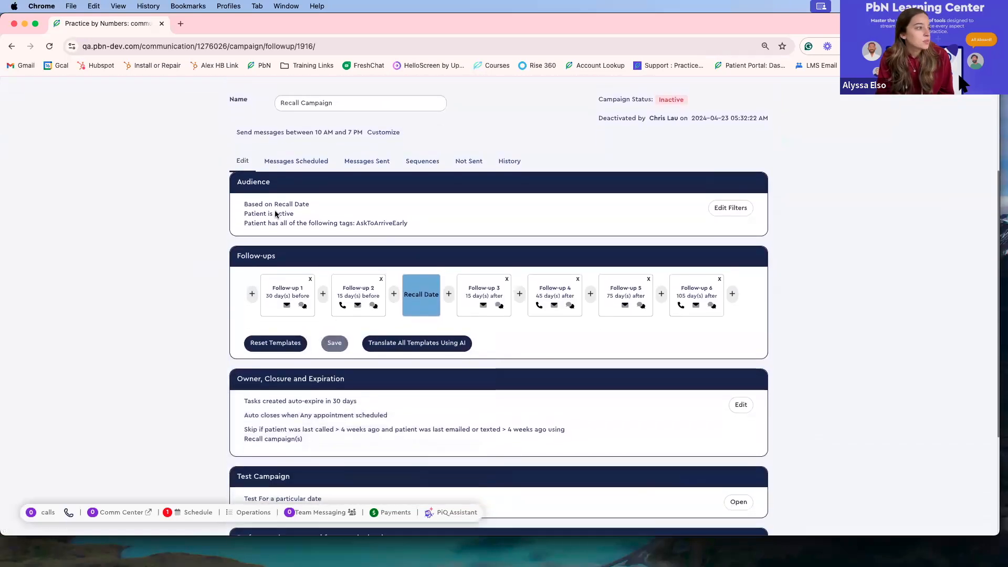
{"action": "scroll", "coordinate": [224, 163], "scroll_direction": "up", "scroll_amount": 1}
{"action": "scroll", "coordinate": [223, 164], "scroll_direction": "up", "scroll_amount": 1}
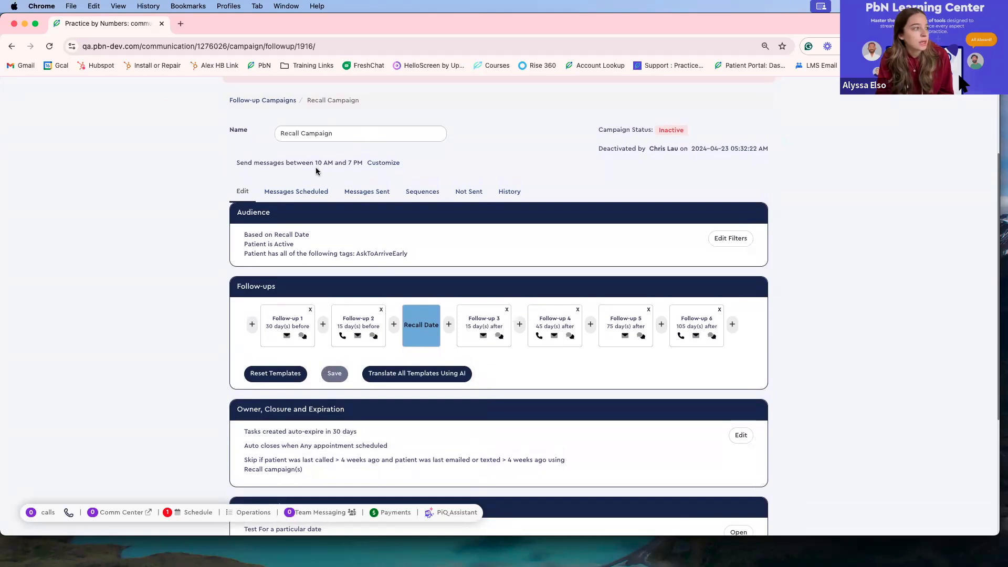
{"action": "left_click", "coordinate": [378, 164]}
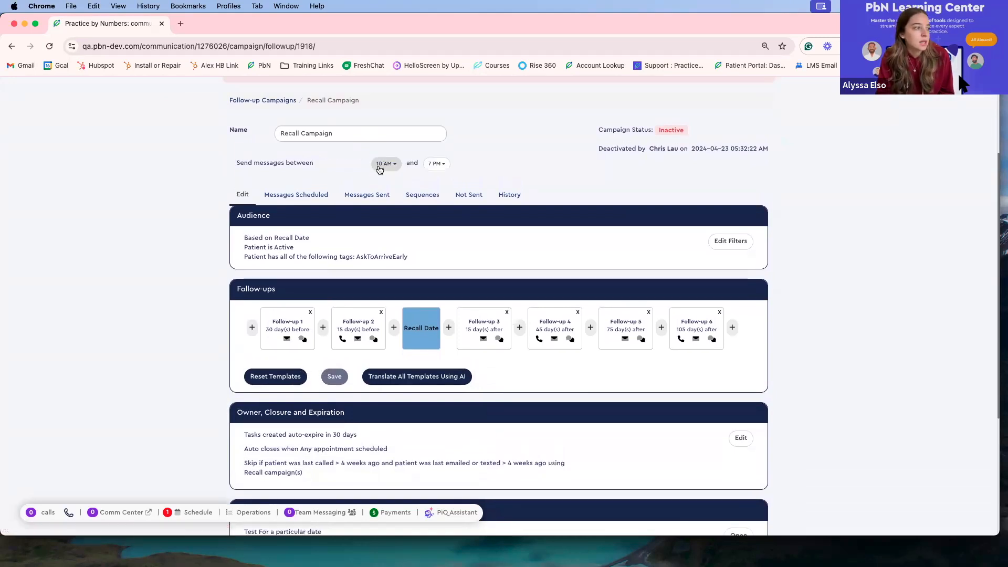
{"action": "left_click", "coordinate": [396, 165]}
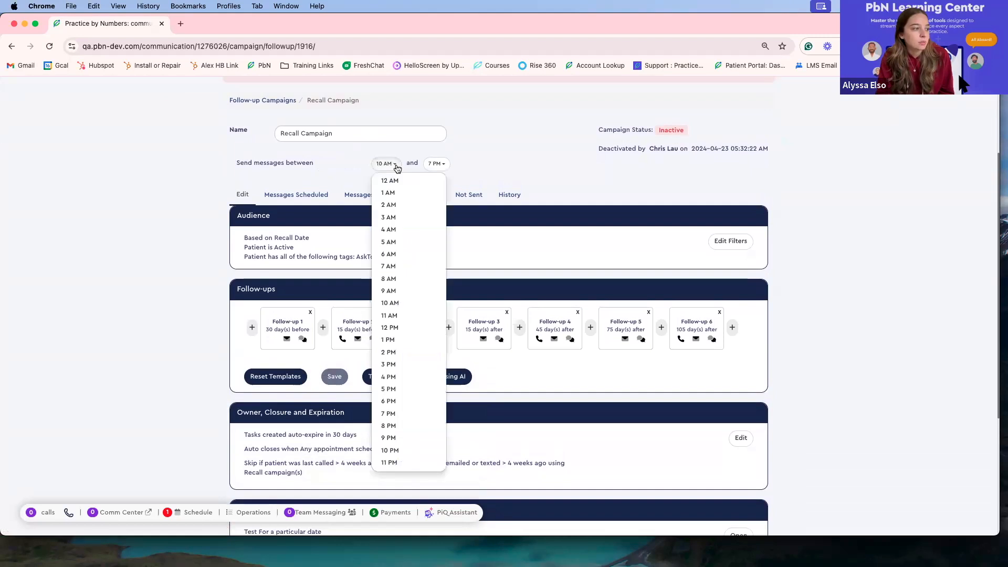
{"action": "left_click", "coordinate": [396, 166]}
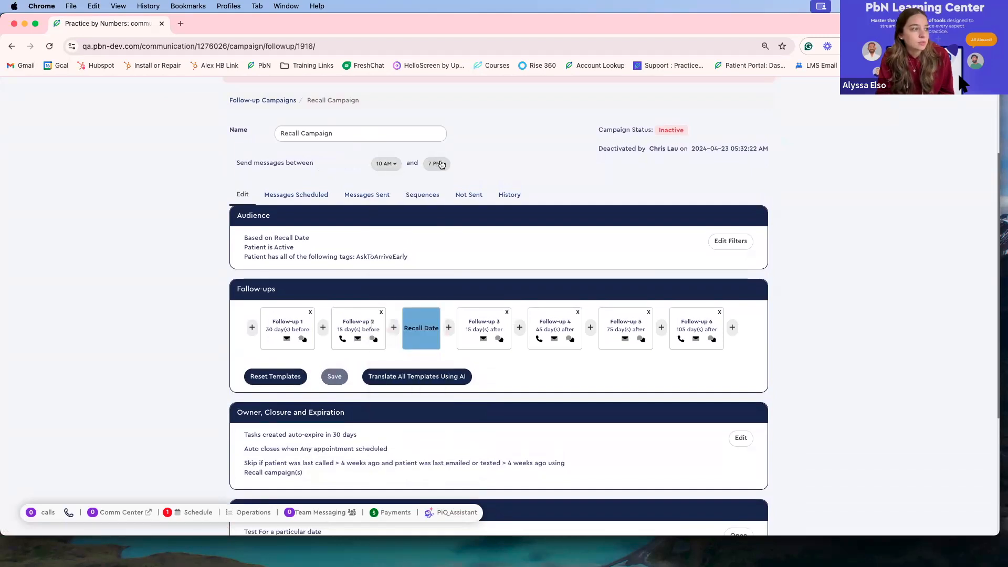
{"action": "left_click", "coordinate": [440, 164]}
{"action": "left_click", "coordinate": [440, 164]}
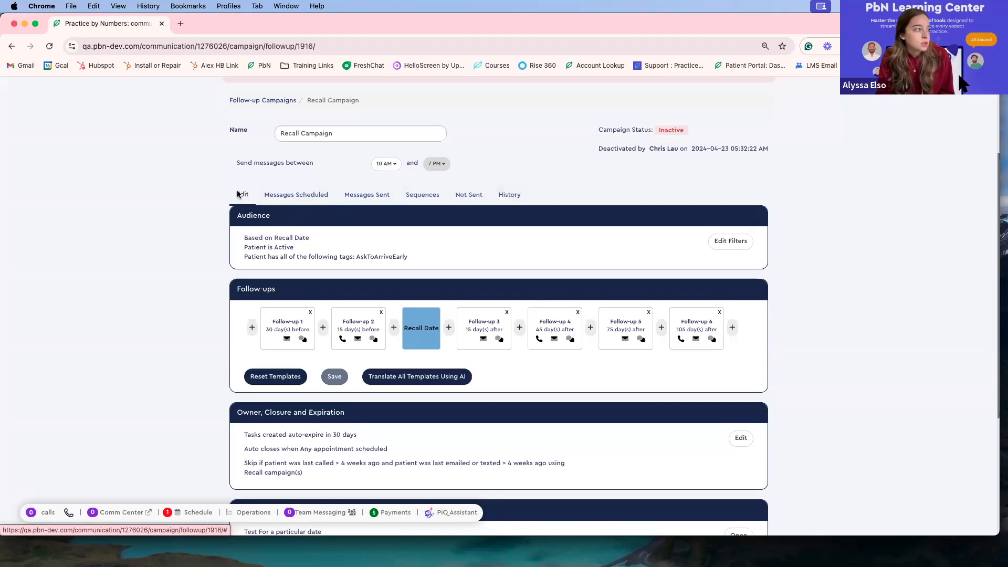
Open the campaign's audience filters for editing and check which patient tags can be selected.
{"action": "scroll", "coordinate": [265, 334], "scroll_direction": "down", "scroll_amount": 1}
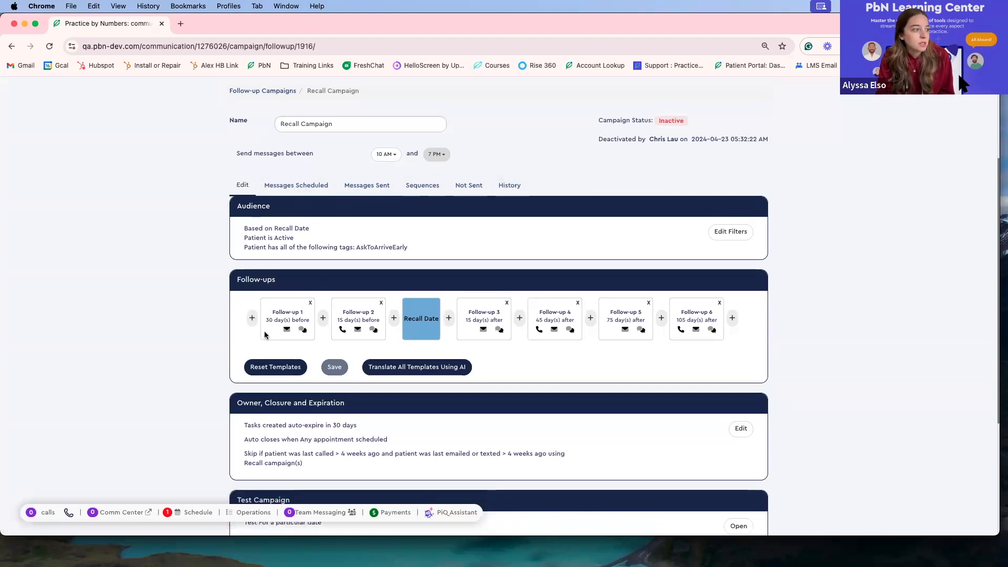
{"action": "scroll", "coordinate": [264, 340], "scroll_direction": "down", "scroll_amount": 1}
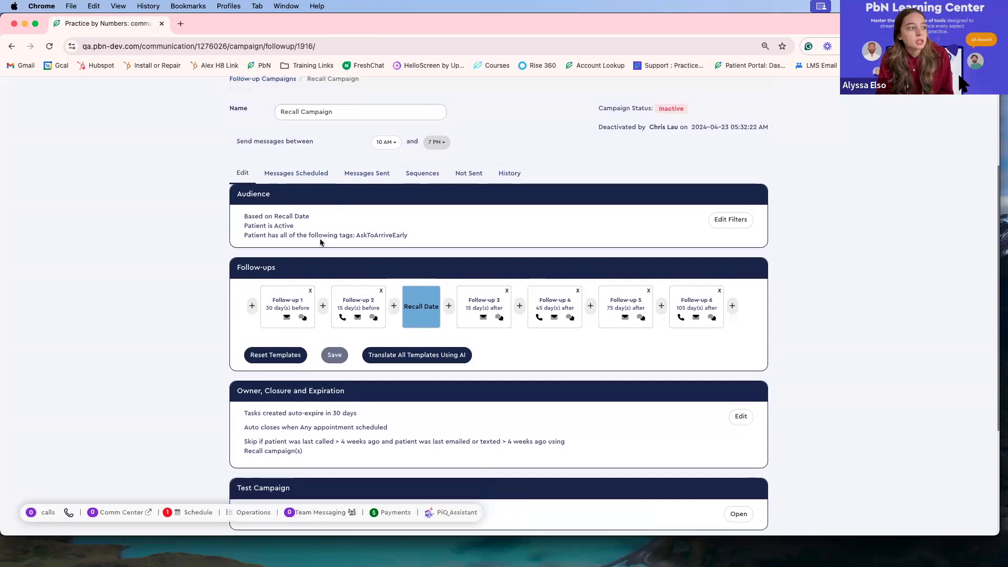
{"action": "scroll", "coordinate": [288, 459], "scroll_direction": "down", "scroll_amount": 5}
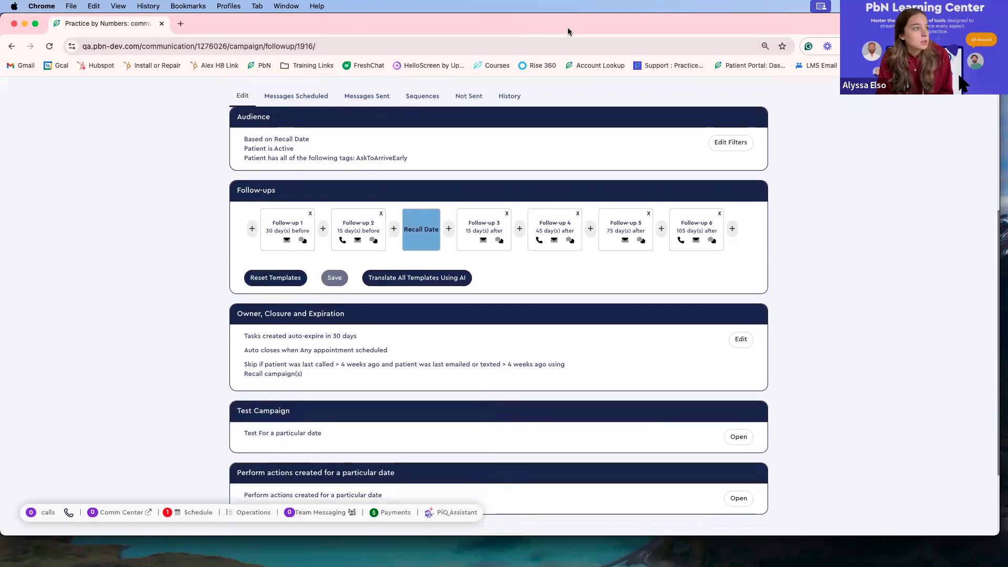
{"action": "scroll", "coordinate": [343, 162], "scroll_direction": "up", "scroll_amount": 1}
{"action": "scroll", "coordinate": [342, 162], "scroll_direction": "up", "scroll_amount": 3}
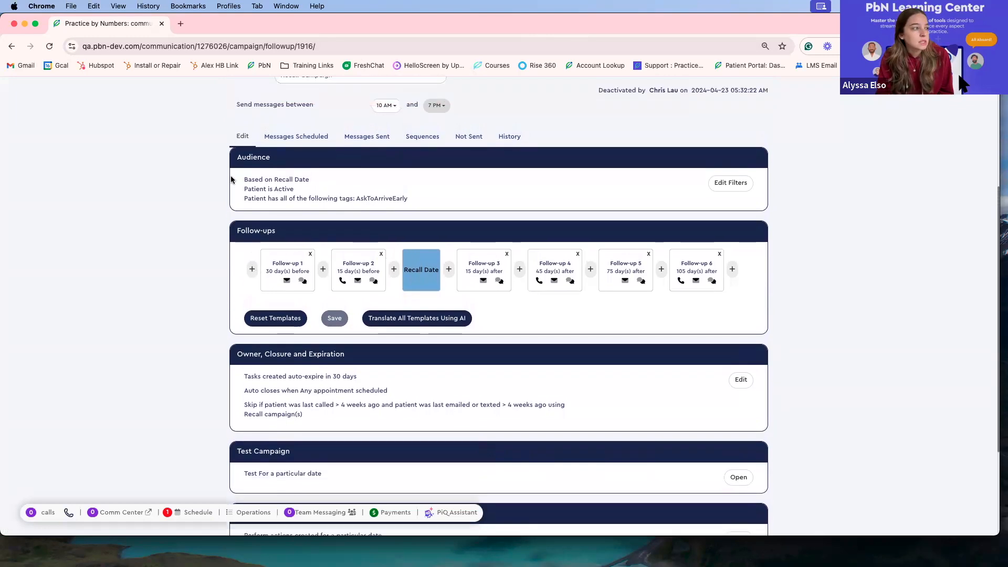
{"action": "left_click", "coordinate": [730, 183]}
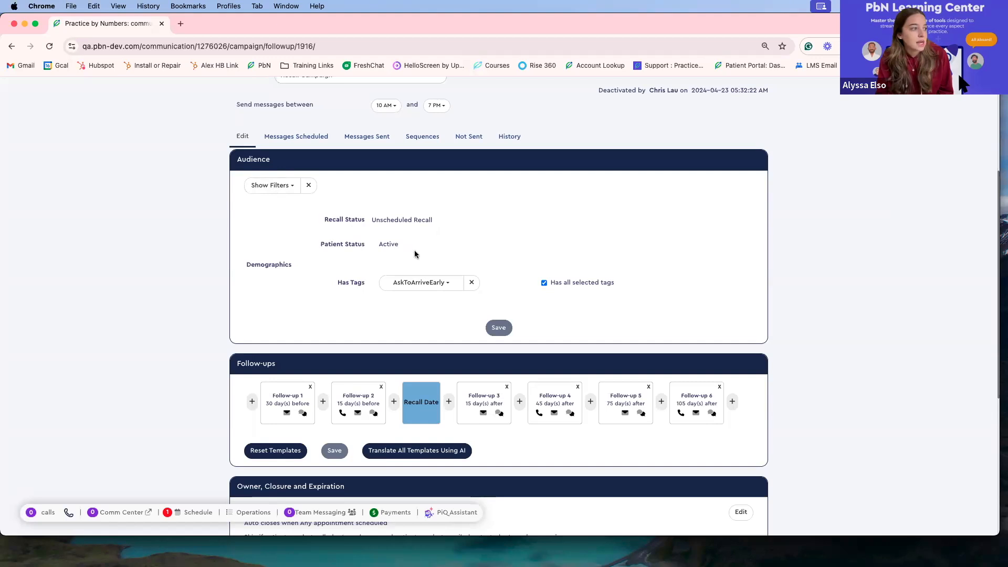
{"action": "left_click", "coordinate": [436, 285]}
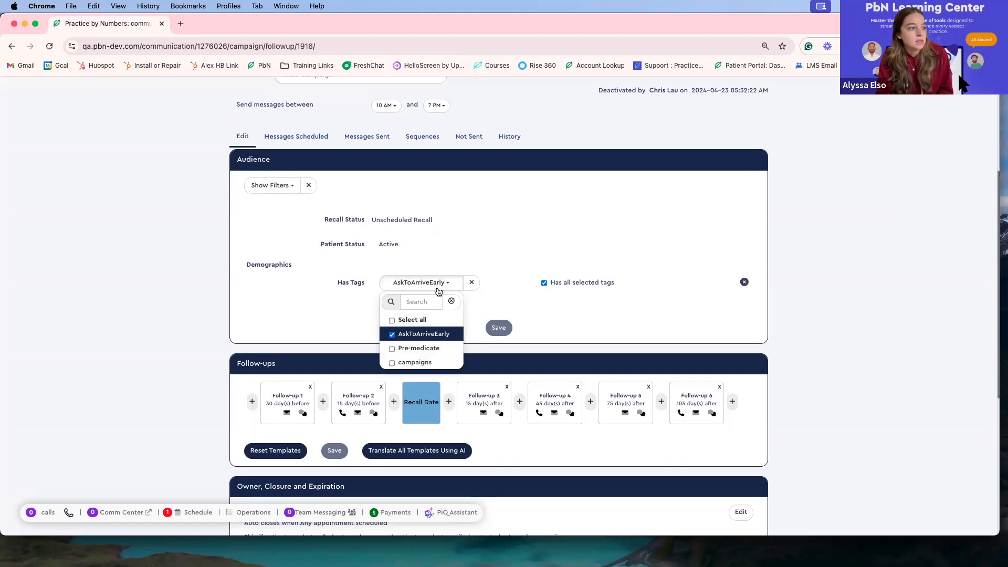
{"action": "left_click", "coordinate": [490, 295]}
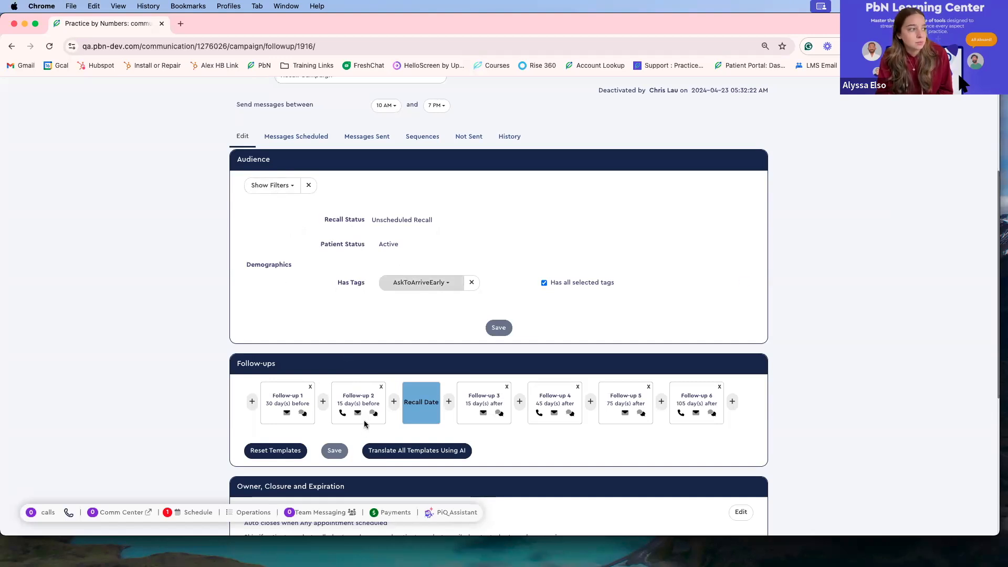
Look through the additional audience filters available for the campaign, including service, account and marketing details.
{"action": "left_click", "coordinate": [288, 190]}
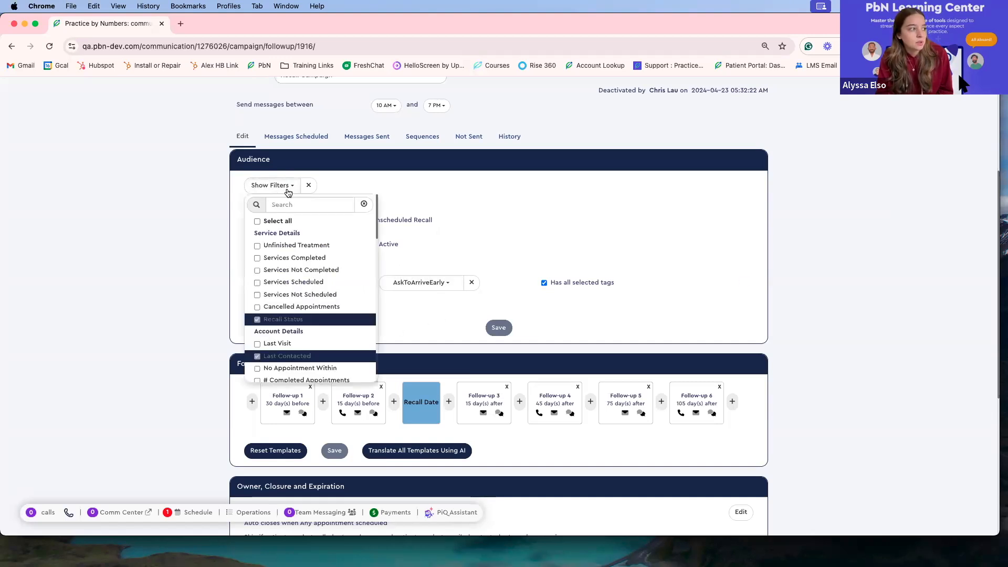
{"action": "scroll", "coordinate": [294, 294], "scroll_direction": "down", "scroll_amount": 5}
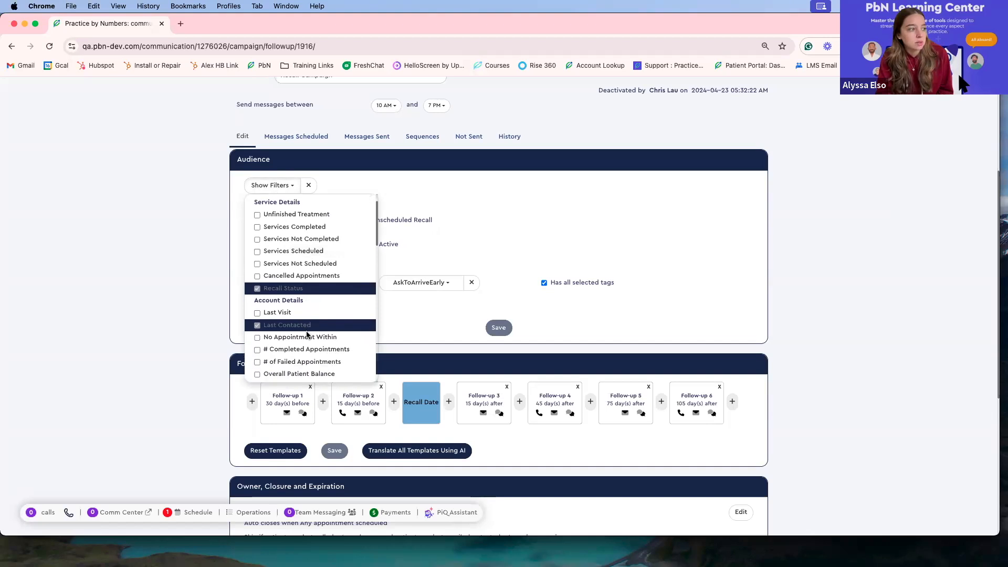
{"action": "scroll", "coordinate": [294, 315], "scroll_direction": "down", "scroll_amount": 3}
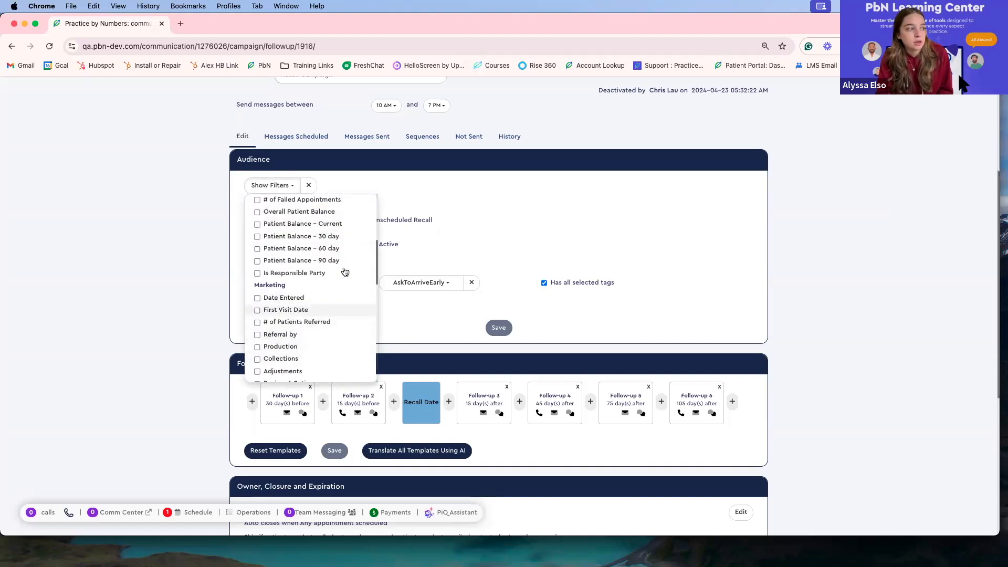
{"action": "left_click", "coordinate": [417, 315]}
Open Follow-up 1 and preview its email and text message templates.
{"action": "scroll", "coordinate": [418, 318], "scroll_direction": "down", "scroll_amount": 1}
{"action": "scroll", "coordinate": [418, 319], "scroll_direction": "down", "scroll_amount": 2}
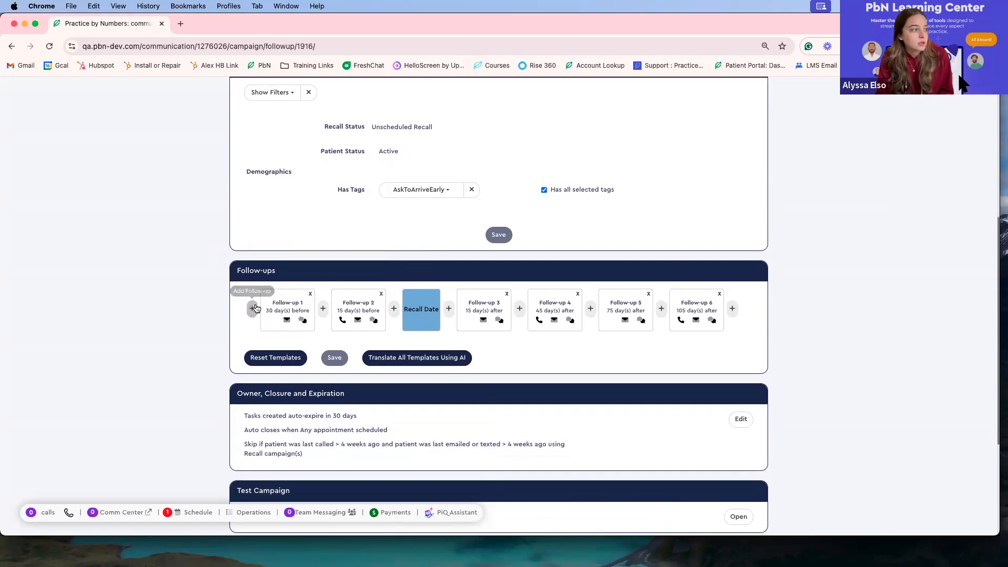
{"action": "left_click", "coordinate": [277, 322]}
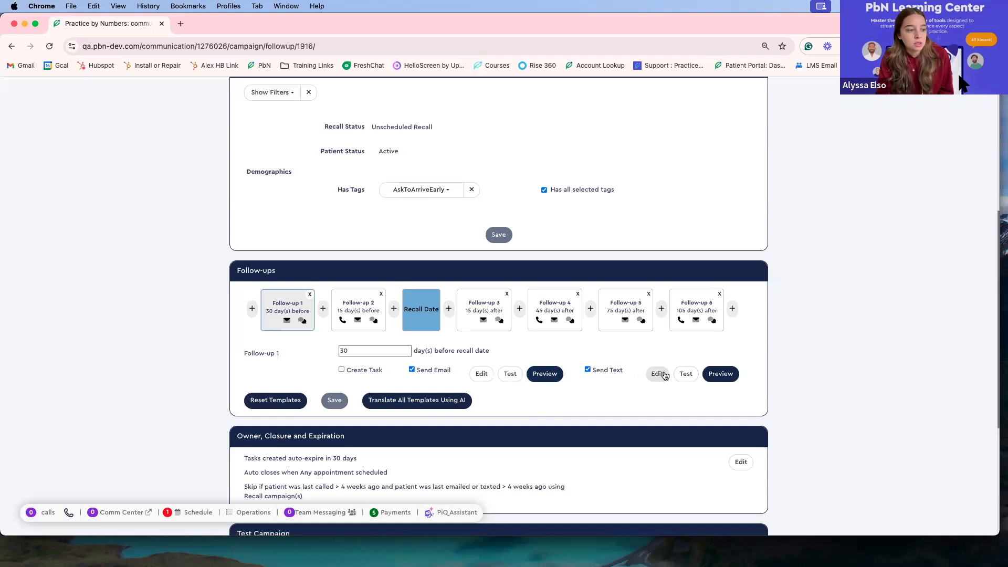
{"action": "left_click", "coordinate": [540, 378]}
{"action": "left_click", "coordinate": [631, 146]}
{"action": "left_click", "coordinate": [722, 374]}
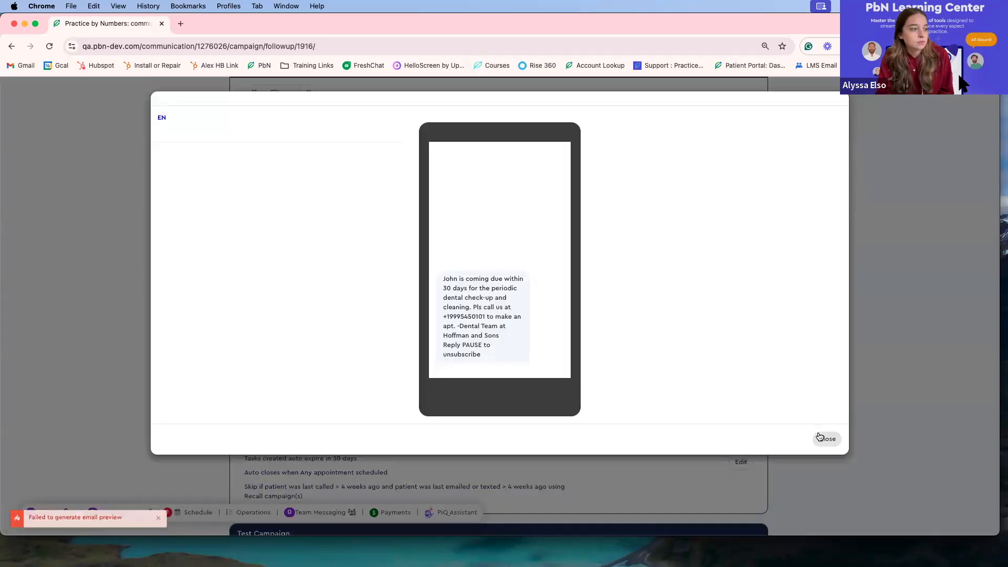
{"action": "left_click", "coordinate": [819, 437]}
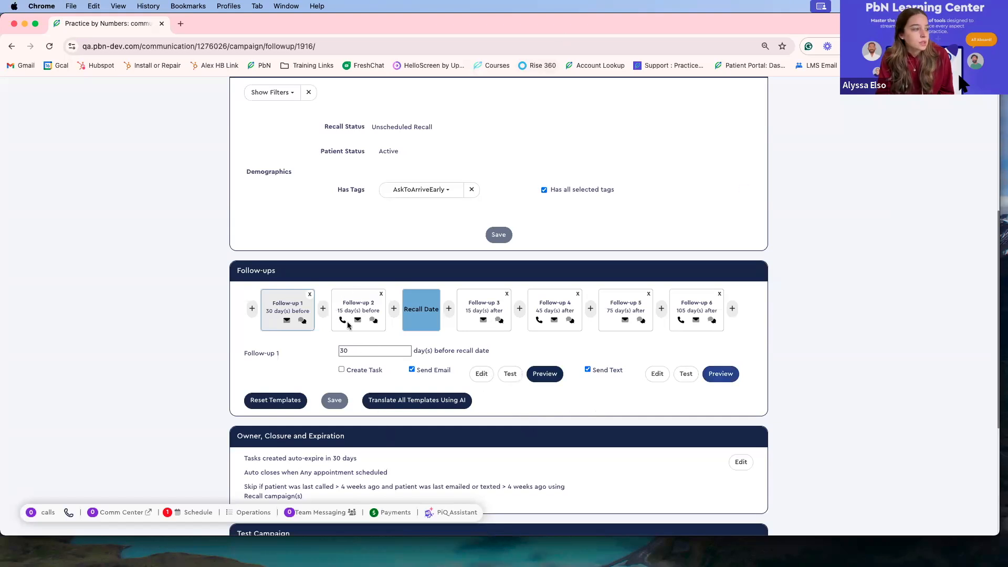
Review the timing, task, email and text settings of Follow-ups 2 through 6 one after another.
{"action": "left_click", "coordinate": [360, 302]}
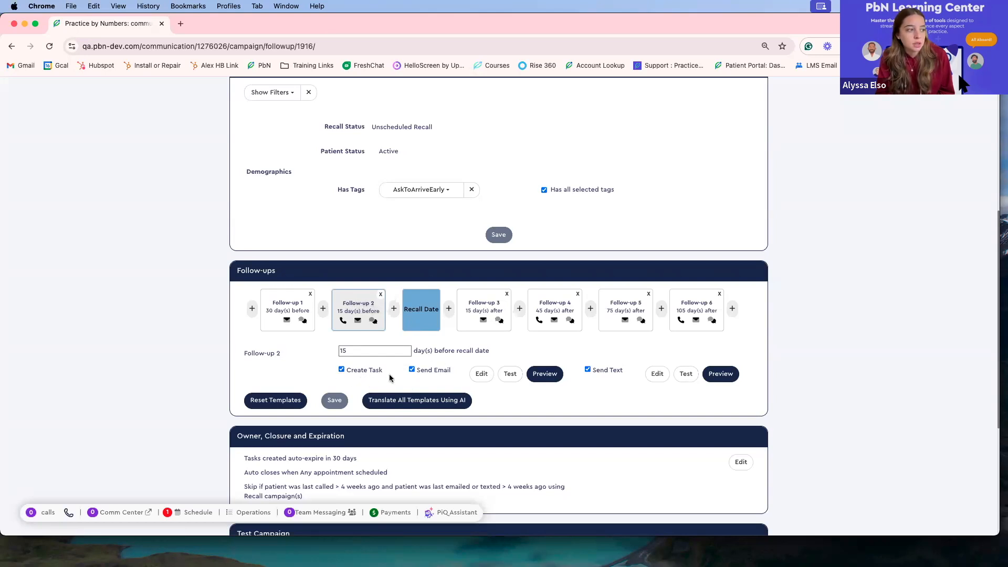
{"action": "left_click", "coordinate": [653, 377]}
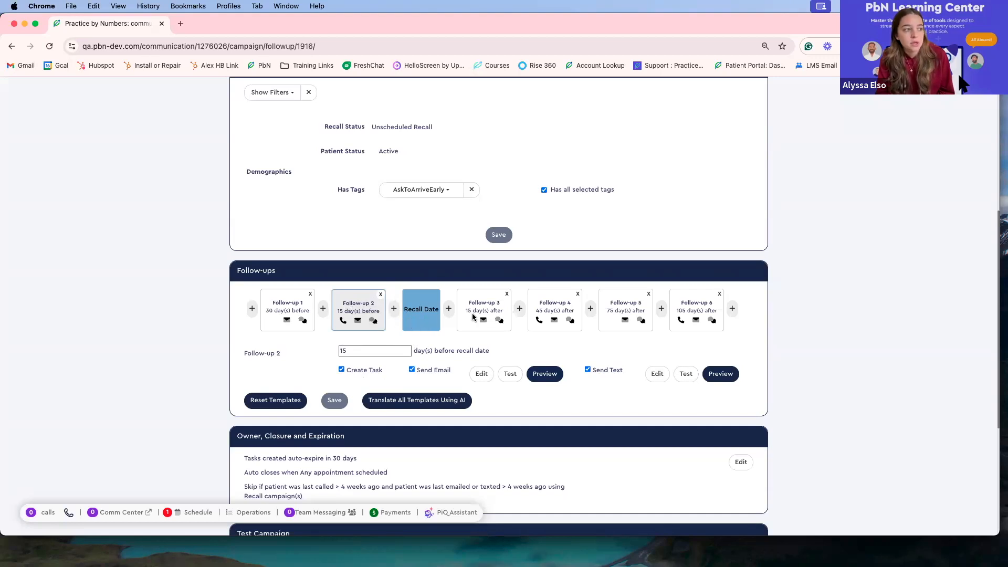
{"action": "left_click", "coordinate": [495, 300]}
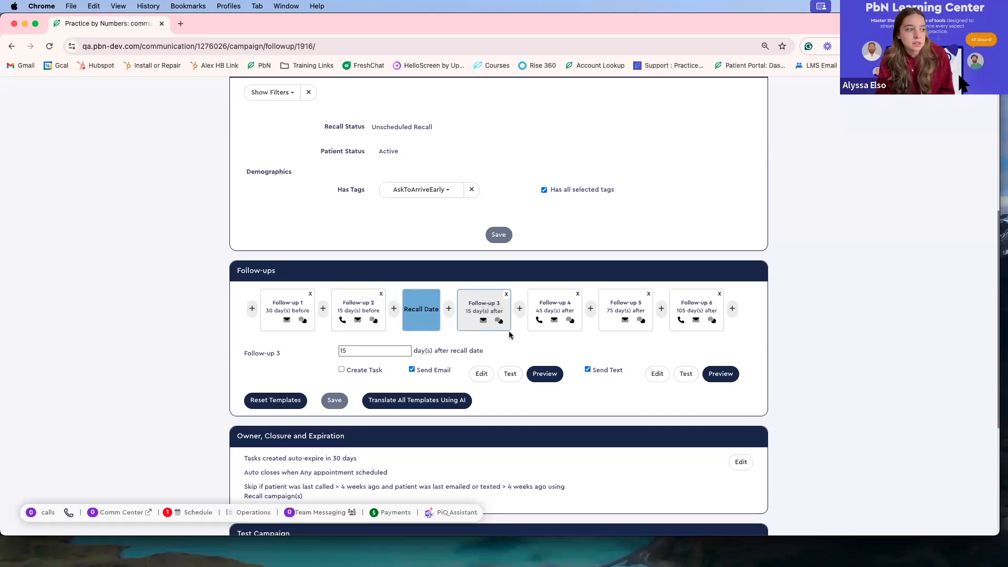
{"action": "left_click", "coordinate": [546, 324]}
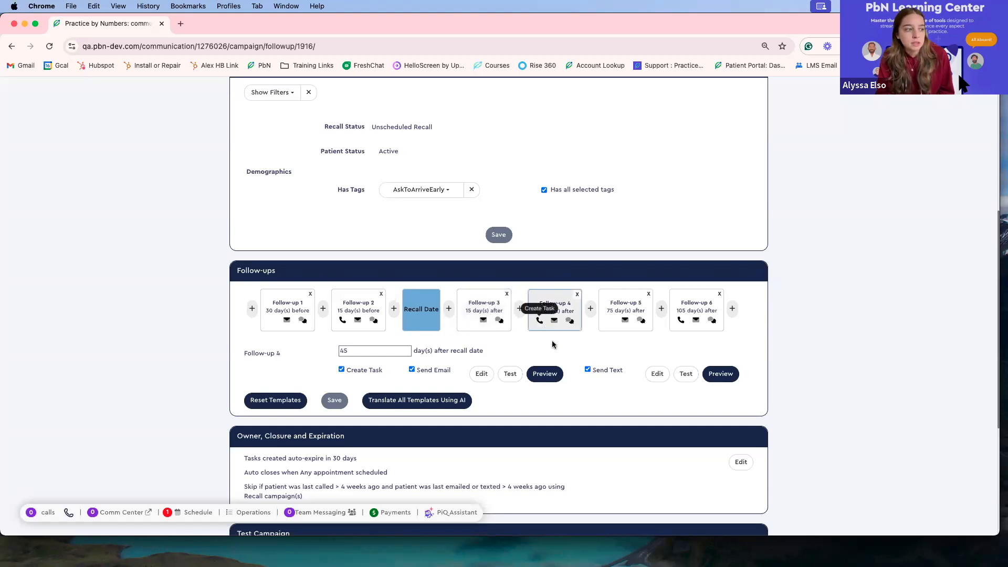
{"action": "left_click", "coordinate": [610, 325]}
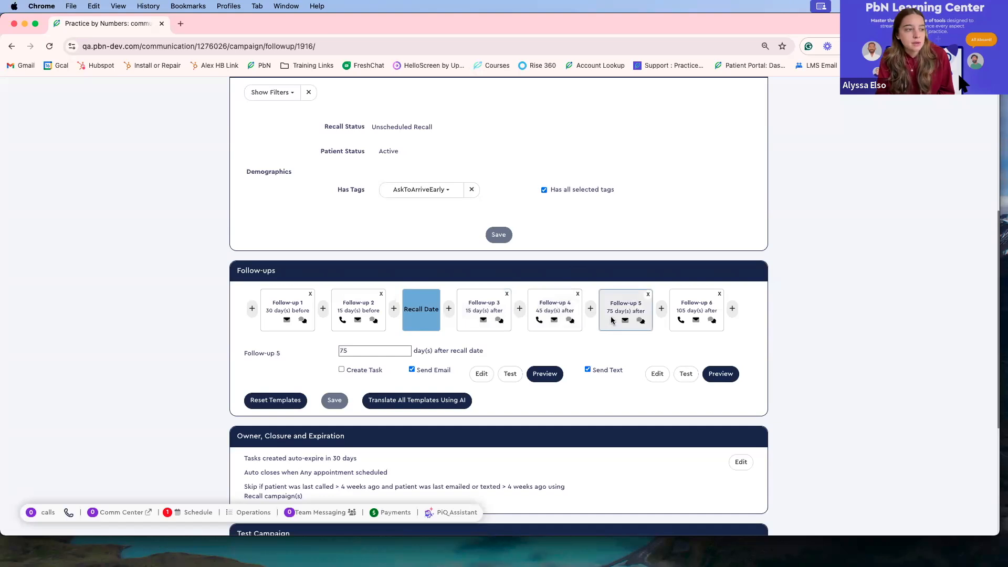
{"action": "left_click", "coordinate": [686, 329]}
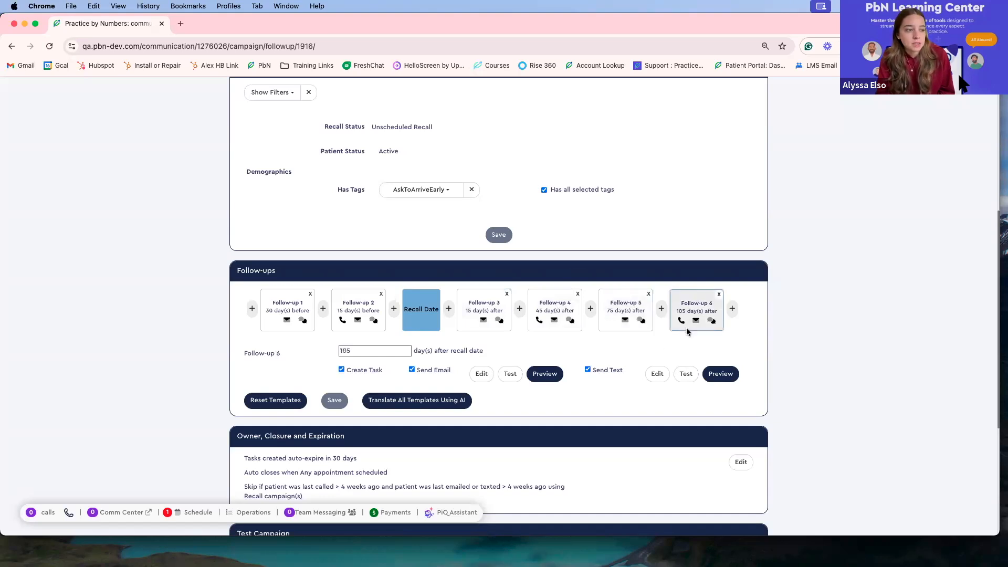
Delete Follow-up 6 from the Recall Campaign's follow-up sequence.
{"action": "left_click", "coordinate": [405, 354]}
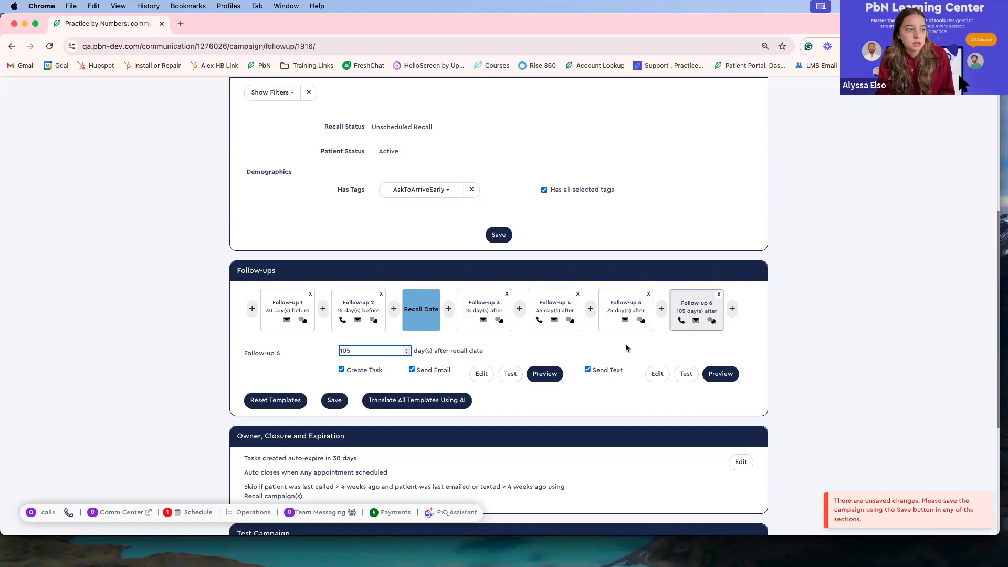
{"action": "left_click", "coordinate": [718, 294]}
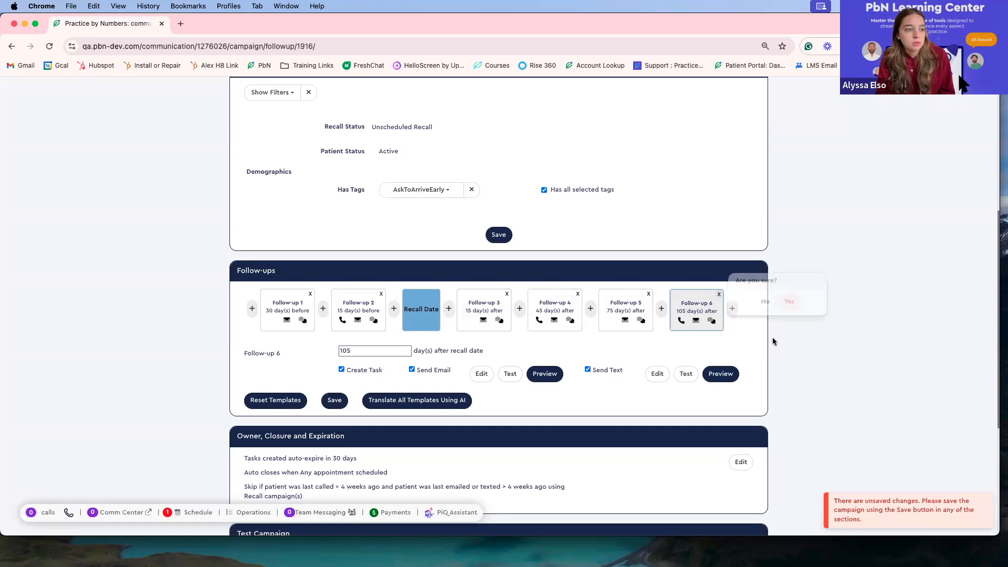
{"action": "left_click", "coordinate": [790, 304]}
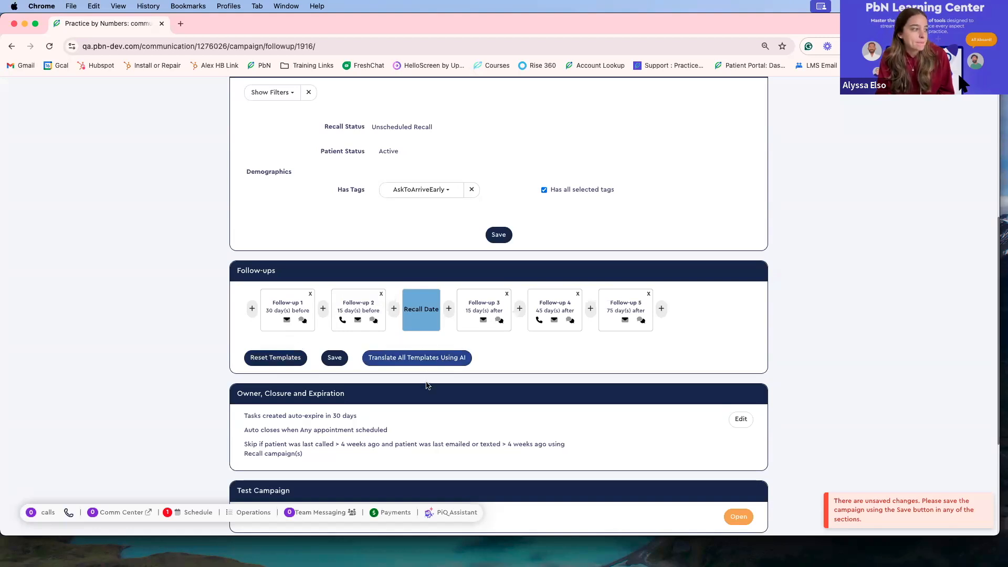
Open the Owner, Closure and Expiration settings for editing and review the task owner, scheduled closure rule and messaged-campaign options.
{"action": "scroll", "coordinate": [428, 383], "scroll_direction": "down", "scroll_amount": 2}
{"action": "scroll", "coordinate": [430, 386], "scroll_direction": "down", "scroll_amount": 3}
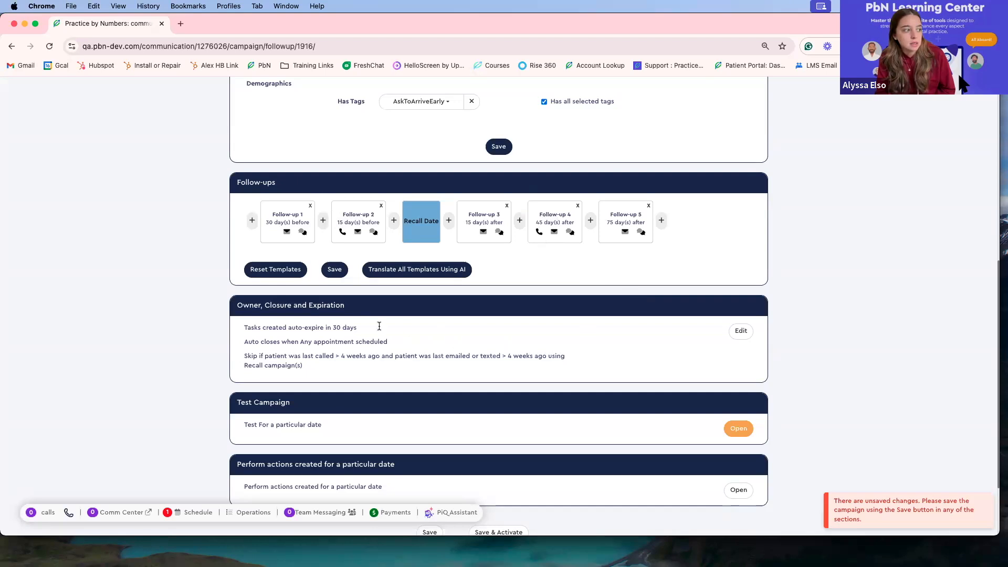
{"action": "left_click", "coordinate": [730, 338]}
{"action": "scroll", "coordinate": [376, 372], "scroll_direction": "down", "scroll_amount": 5}
{"action": "left_click", "coordinate": [470, 221]}
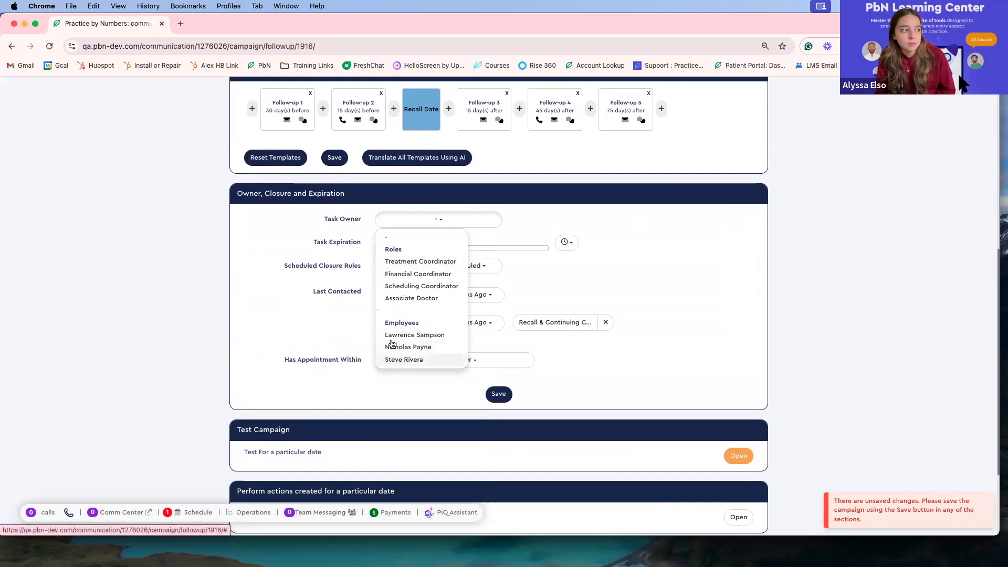
{"action": "left_click", "coordinate": [383, 220]}
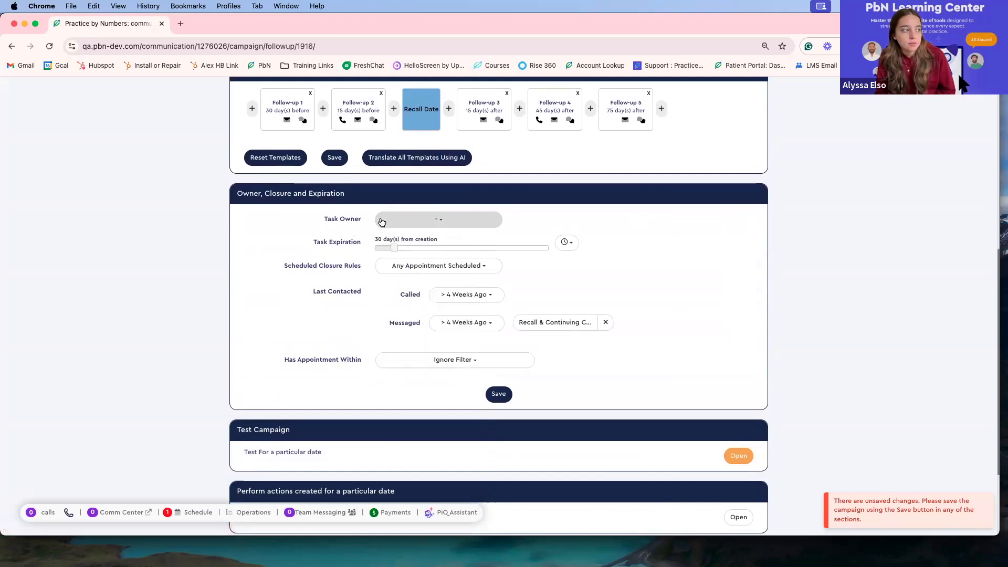
{"action": "left_click", "coordinate": [405, 268]}
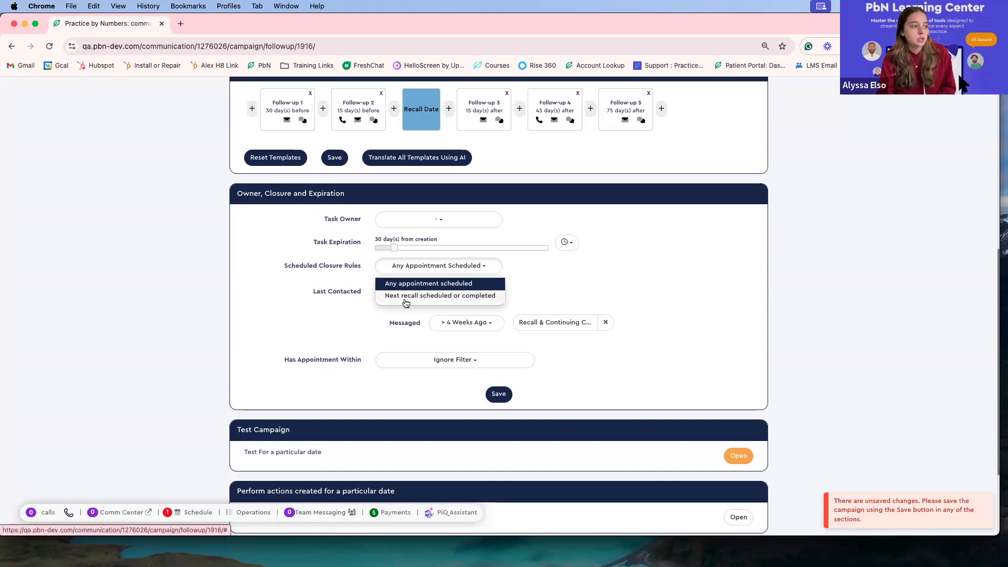
{"action": "left_click", "coordinate": [404, 266]}
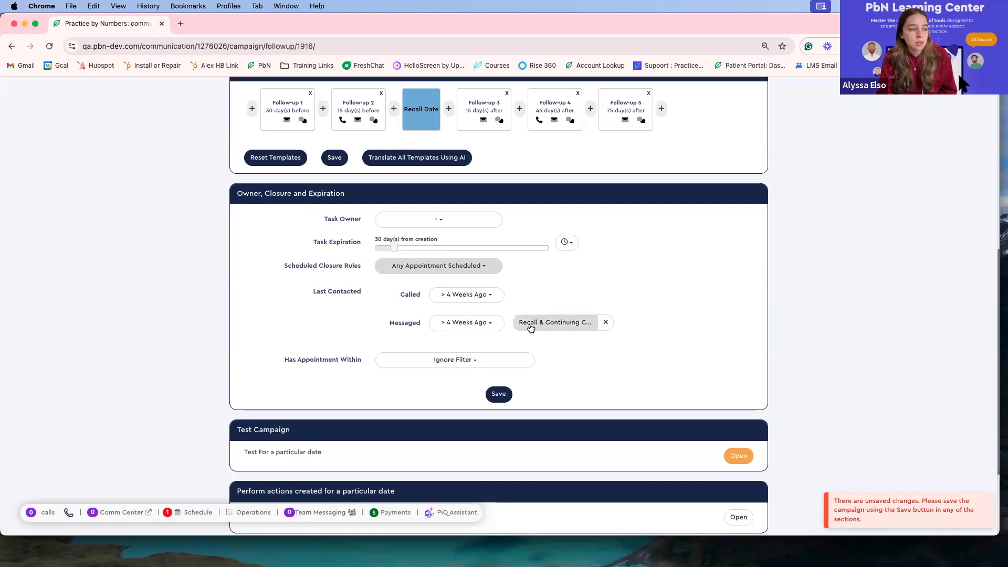
{"action": "left_click", "coordinate": [567, 329]}
{"action": "left_click", "coordinate": [566, 326]}
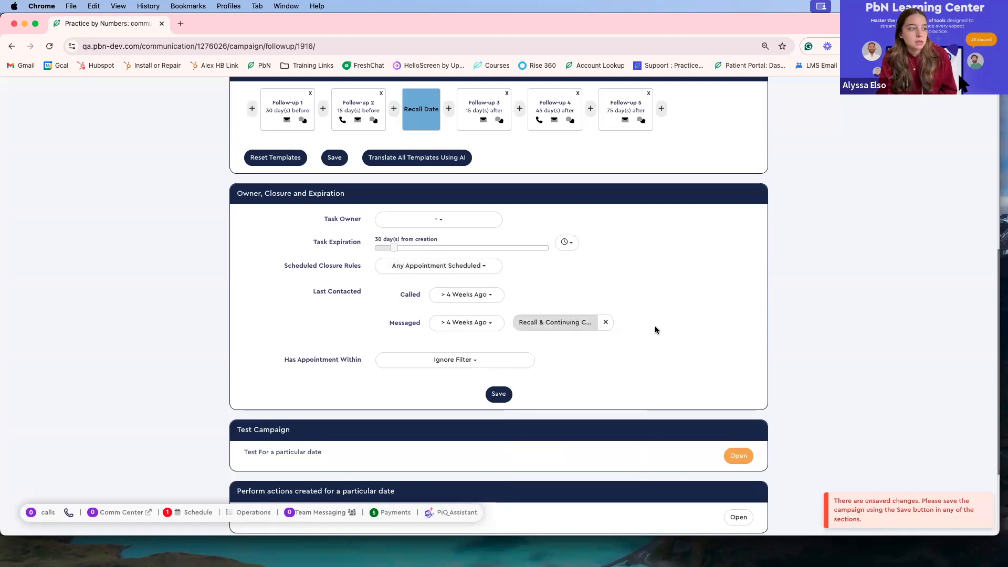
Check the Has Appointment Within choices, keep Ignore Filter, and save the Owner, Closure and Expiration settings.
{"action": "left_click", "coordinate": [446, 363]}
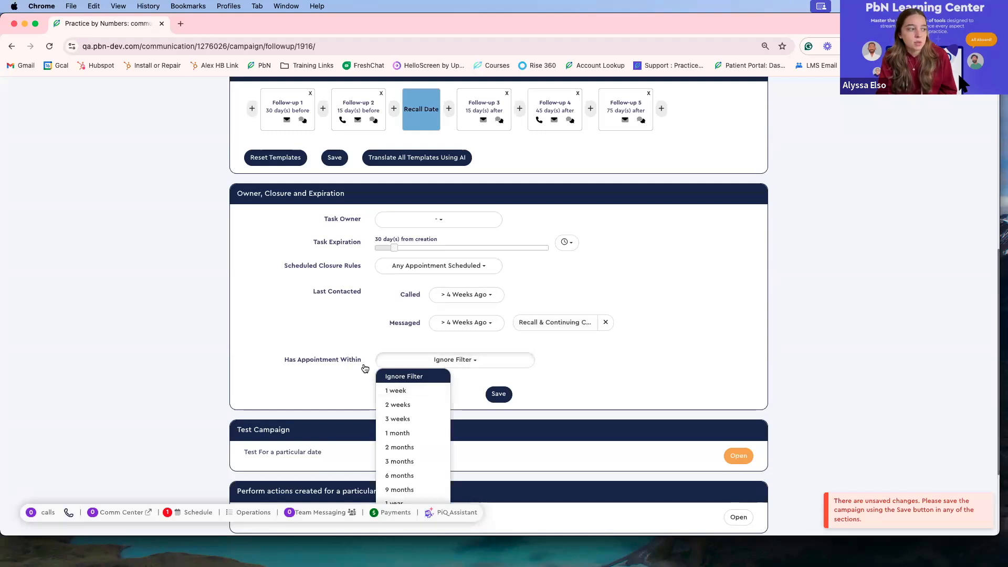
{"action": "scroll", "coordinate": [420, 388], "scroll_direction": "down", "scroll_amount": 1}
{"action": "scroll", "coordinate": [423, 377], "scroll_direction": "down", "scroll_amount": 2}
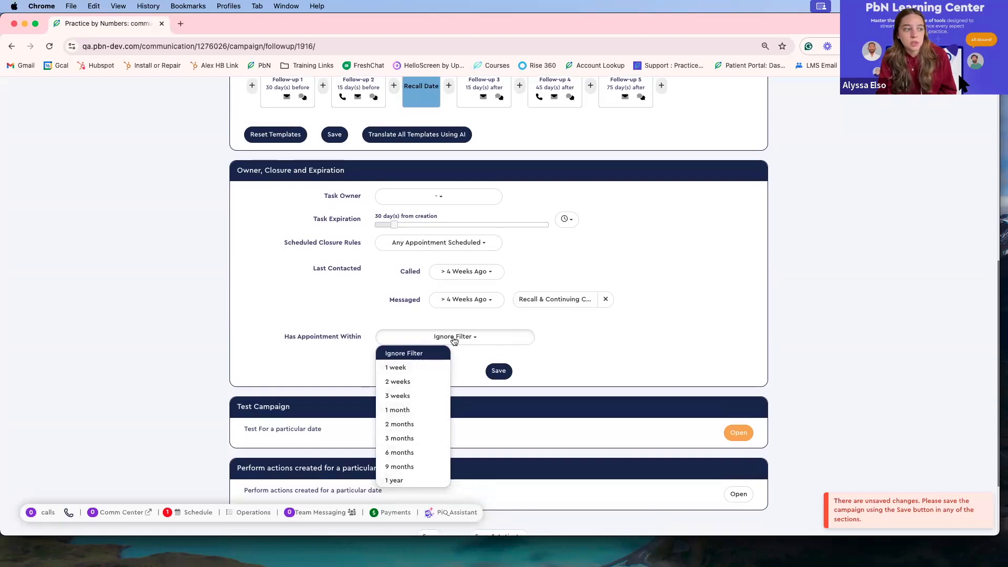
{"action": "left_click", "coordinate": [559, 328]}
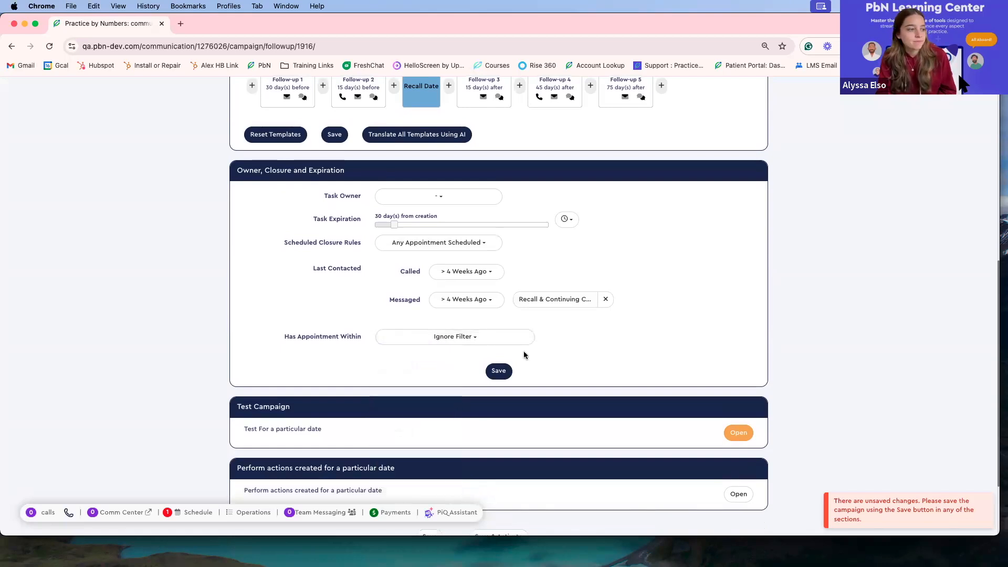
{"action": "left_click", "coordinate": [499, 371]}
Test the Recall Campaign for 10/21/2024, check the resulting patient table, and close the test section.
{"action": "scroll", "coordinate": [643, 348], "scroll_direction": "down", "scroll_amount": 3}
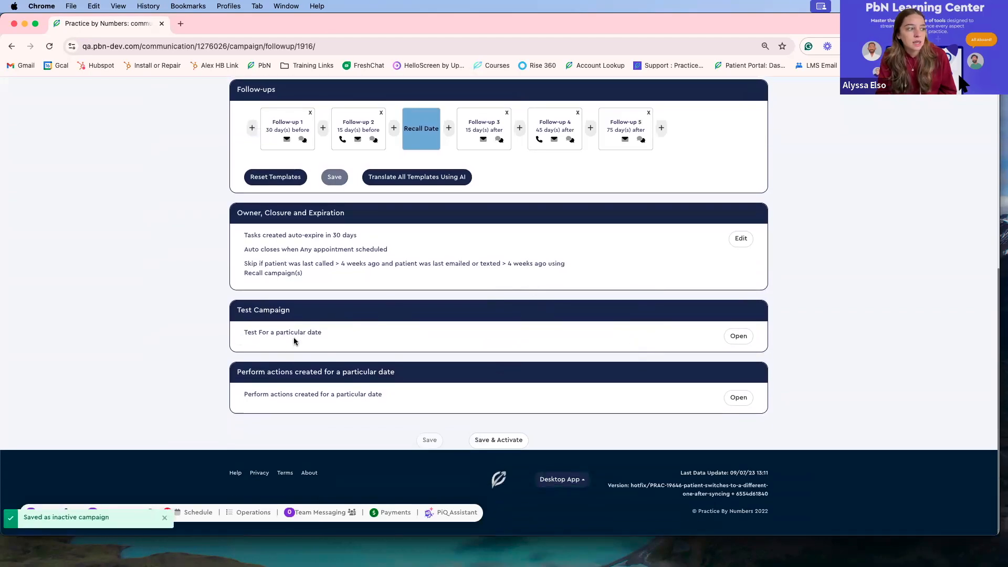
{"action": "left_click", "coordinate": [740, 337]}
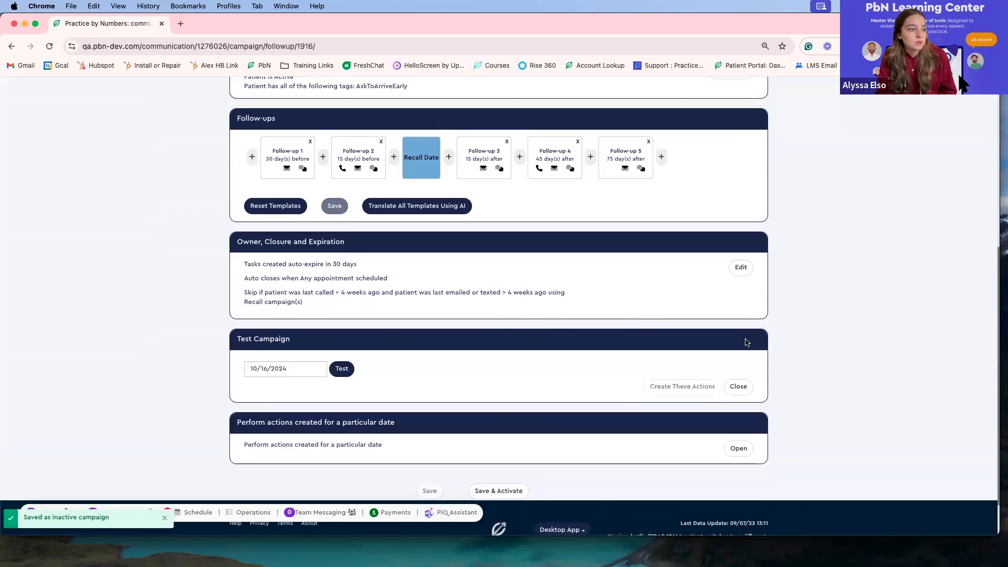
{"action": "left_click", "coordinate": [309, 368]}
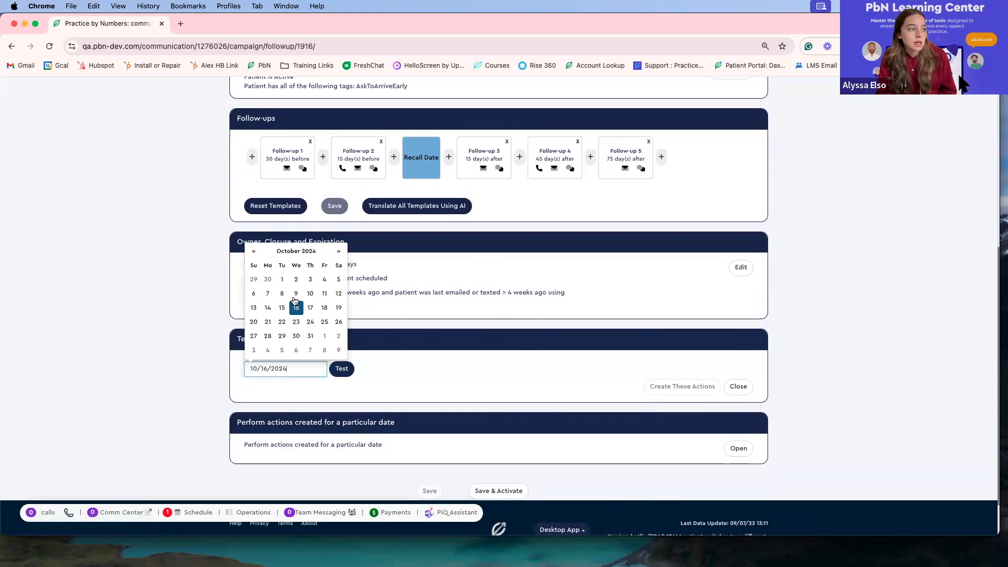
{"action": "left_click", "coordinate": [269, 322]}
{"action": "left_click", "coordinate": [349, 370]}
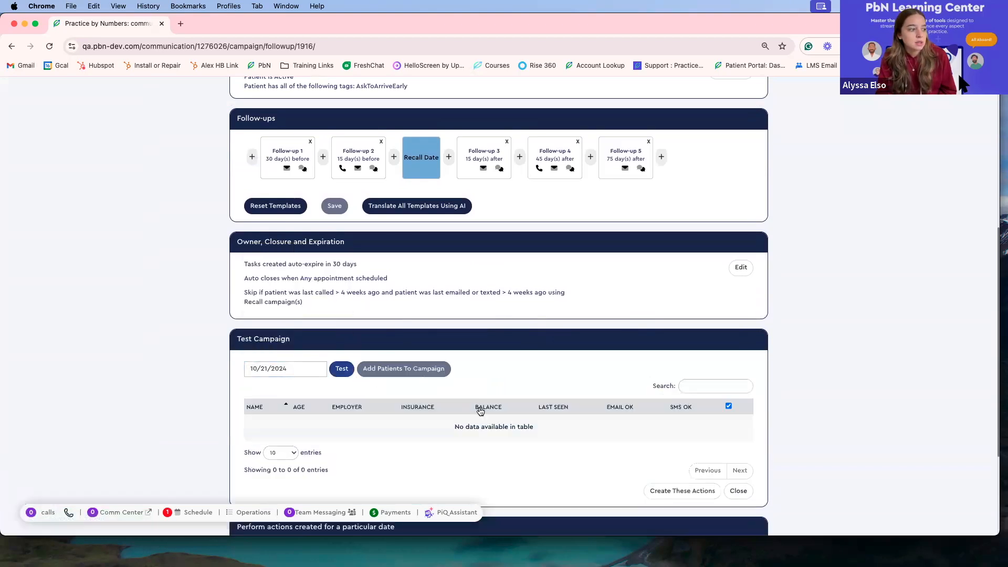
{"action": "scroll", "coordinate": [571, 355], "scroll_direction": "down", "scroll_amount": 2}
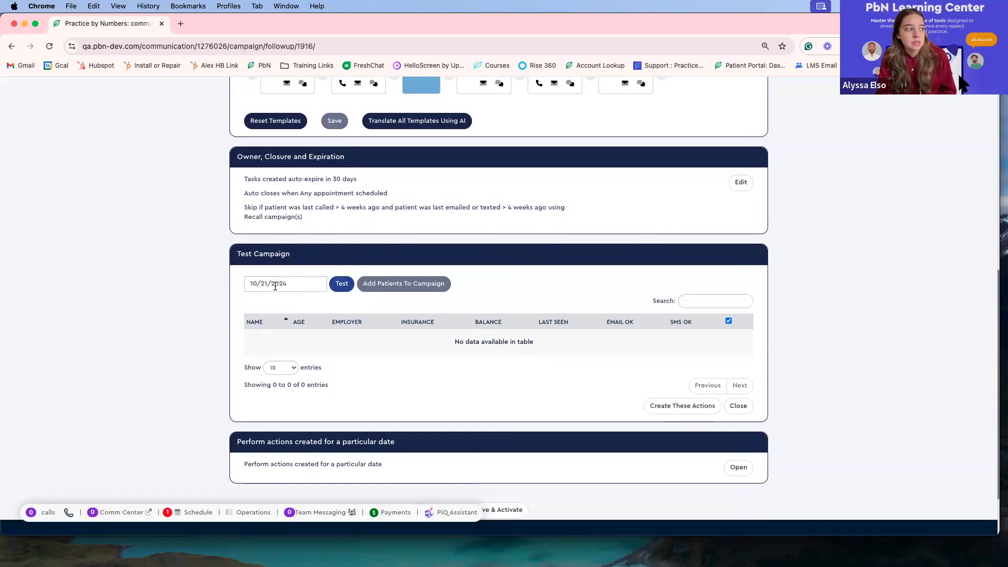
{"action": "scroll", "coordinate": [335, 349], "scroll_direction": "up", "scroll_amount": 1}
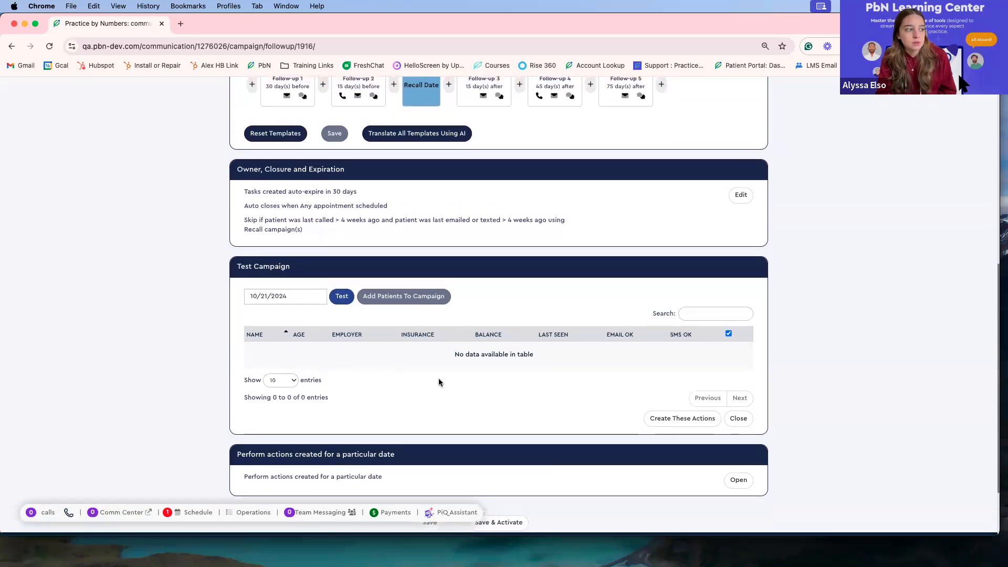
{"action": "scroll", "coordinate": [439, 380], "scroll_direction": "up", "scroll_amount": 1}
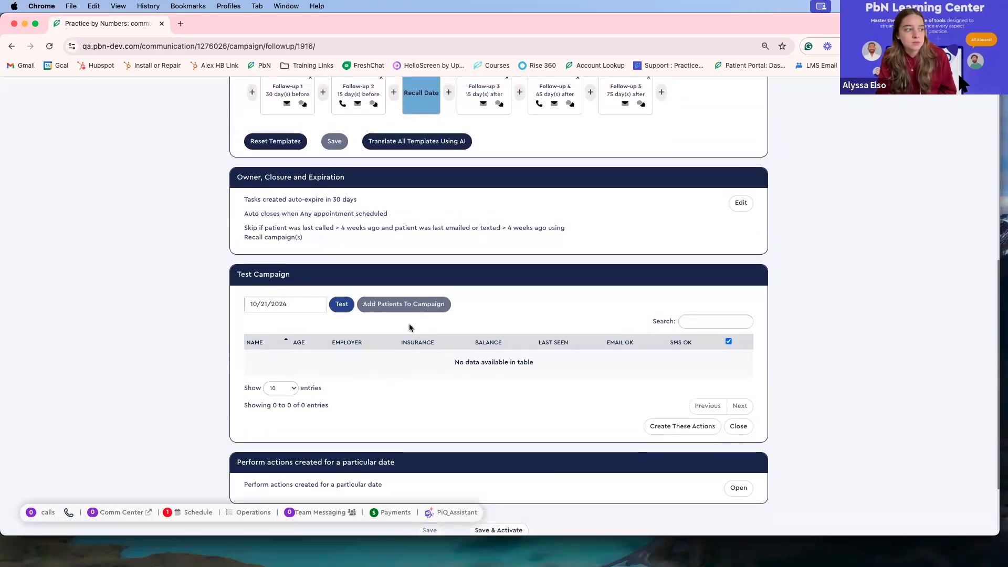
{"action": "left_click", "coordinate": [748, 434]}
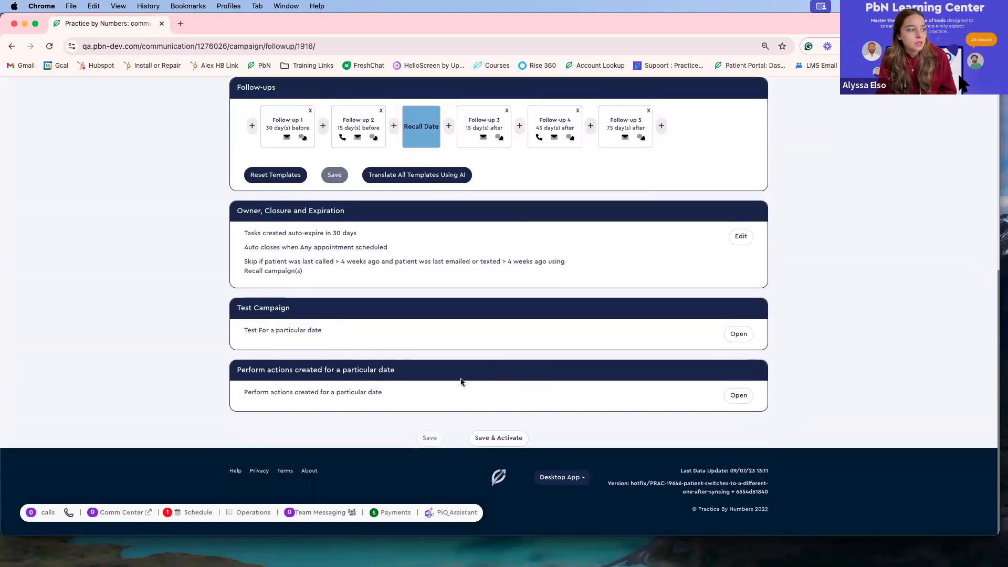
Create and perform the Recall Campaign's actions for 10/16/2024.
{"action": "left_click", "coordinate": [739, 395]}
{"action": "scroll", "coordinate": [524, 369], "scroll_direction": "down", "scroll_amount": 2}
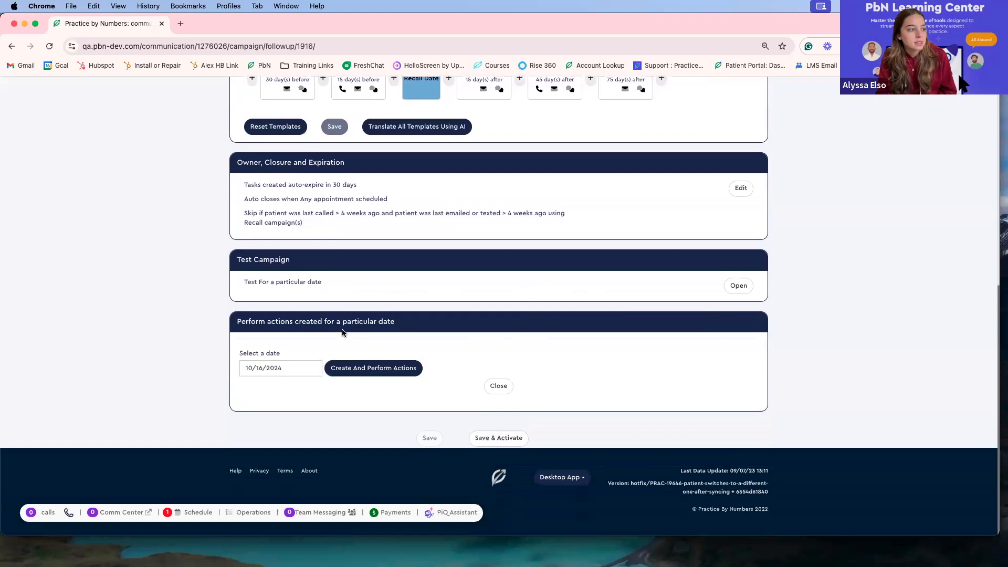
{"action": "left_click", "coordinate": [354, 370]}
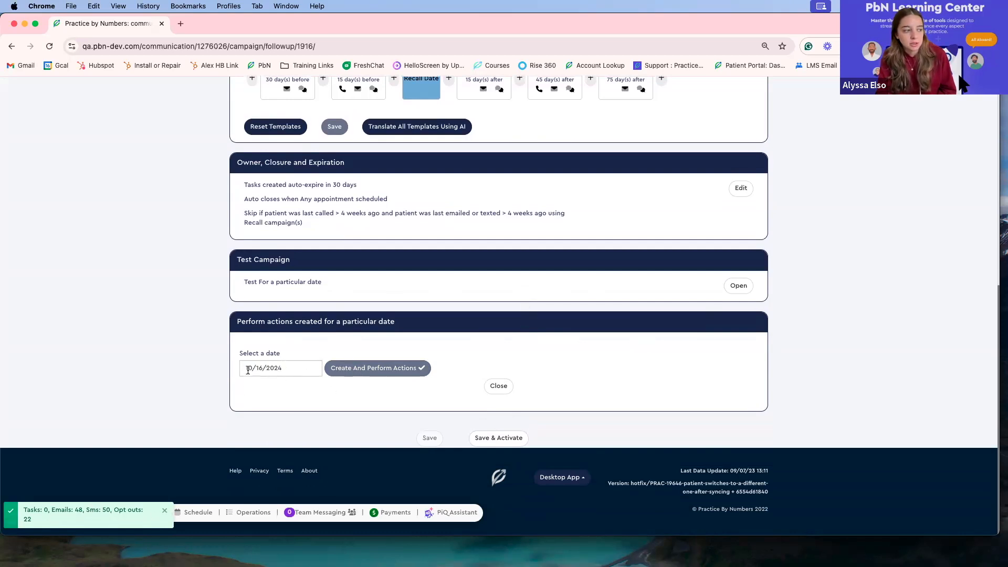
Review the Recall Campaign's scheduled messages and its sent messages.
{"action": "scroll", "coordinate": [503, 393], "scroll_direction": "up", "scroll_amount": 5}
{"action": "scroll", "coordinate": [504, 398], "scroll_direction": "up", "scroll_amount": 3}
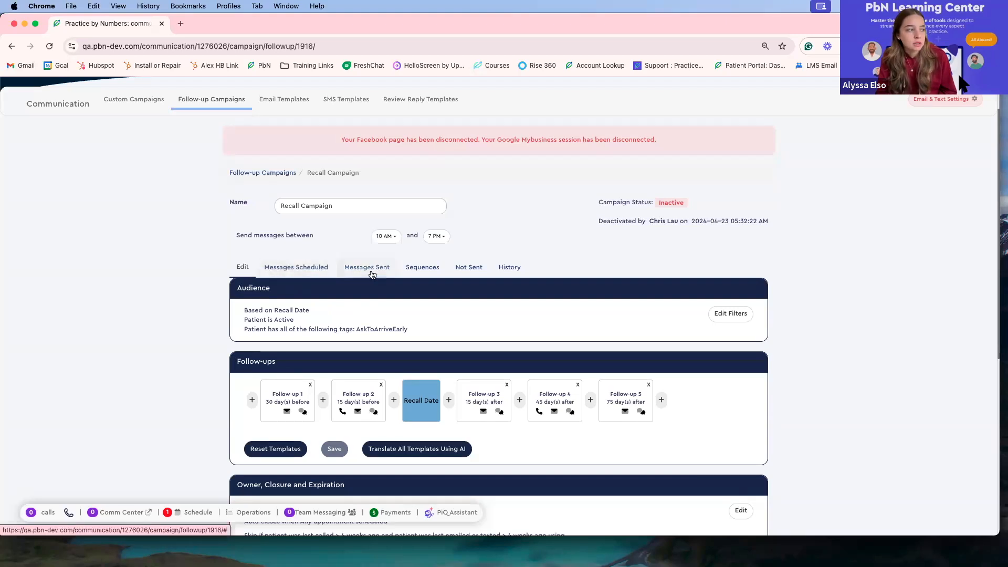
{"action": "left_click", "coordinate": [300, 272]}
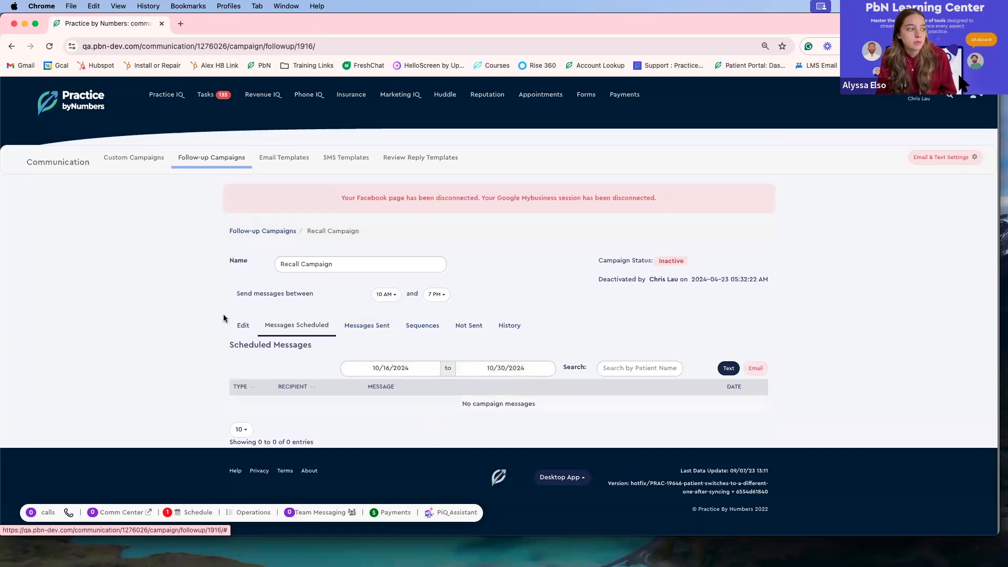
{"action": "left_click", "coordinate": [242, 325]}
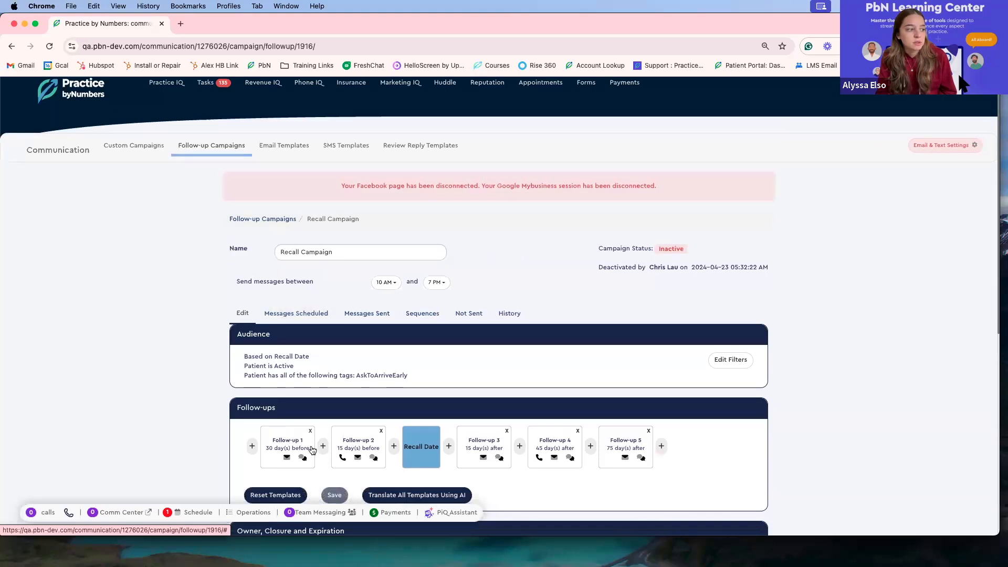
{"action": "left_click", "coordinate": [307, 315]}
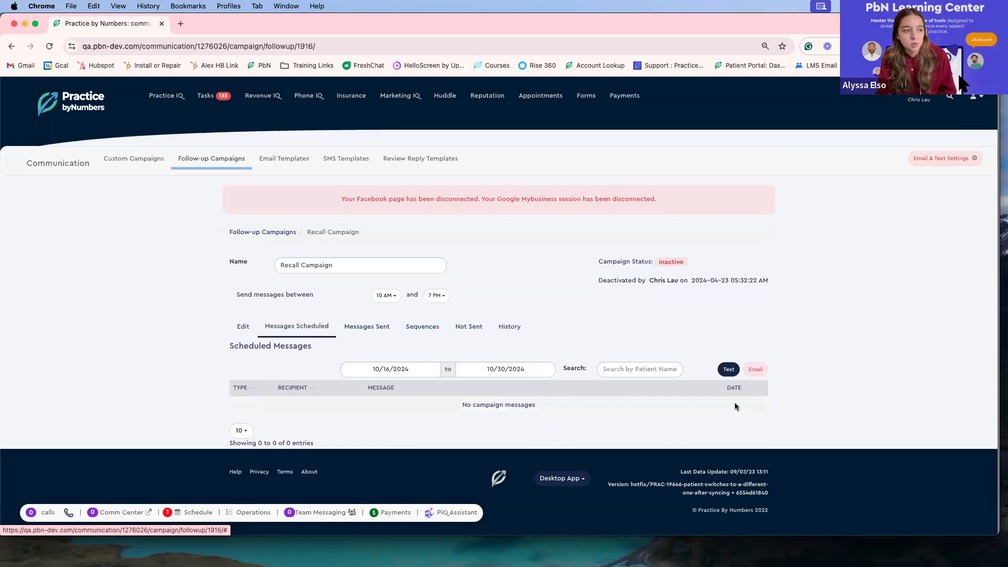
{"action": "left_click", "coordinate": [367, 330]}
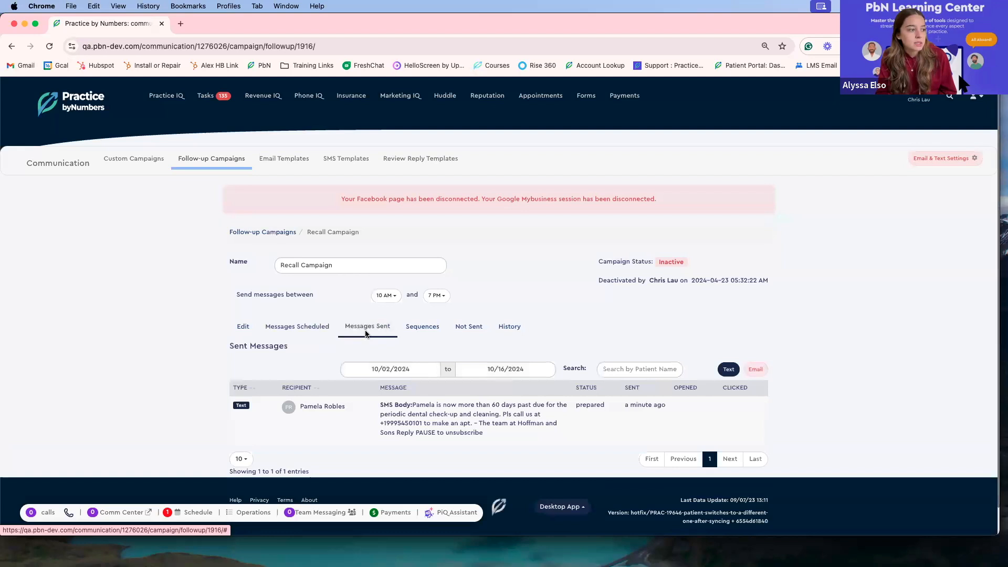
{"action": "scroll", "coordinate": [315, 378], "scroll_direction": "down", "scroll_amount": 1}
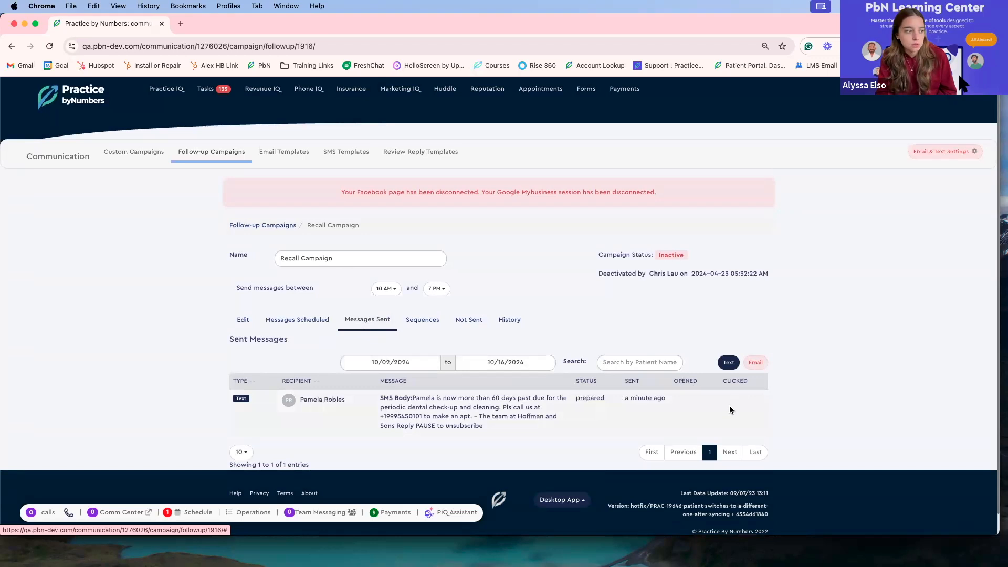
Review the Recall Campaign's sequences, unsent messages and modification history.
{"action": "left_click", "coordinate": [428, 324]}
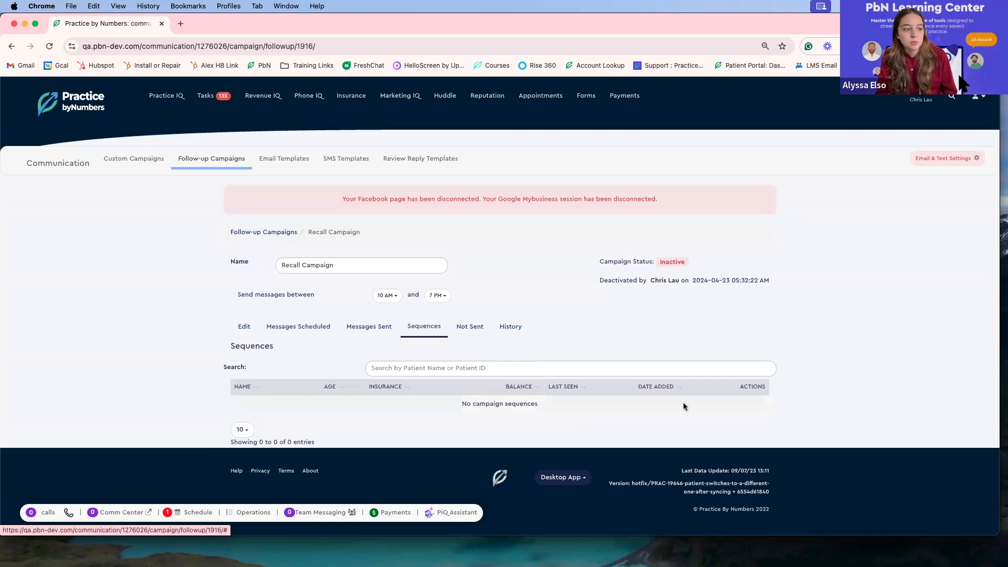
{"action": "left_click", "coordinate": [245, 328]}
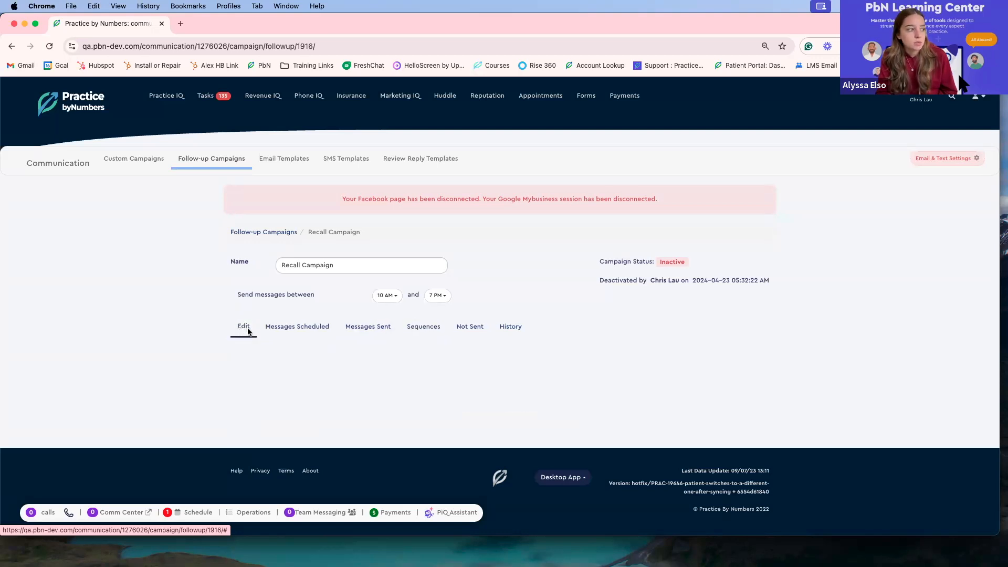
{"action": "scroll", "coordinate": [322, 387], "scroll_direction": "down", "scroll_amount": 2}
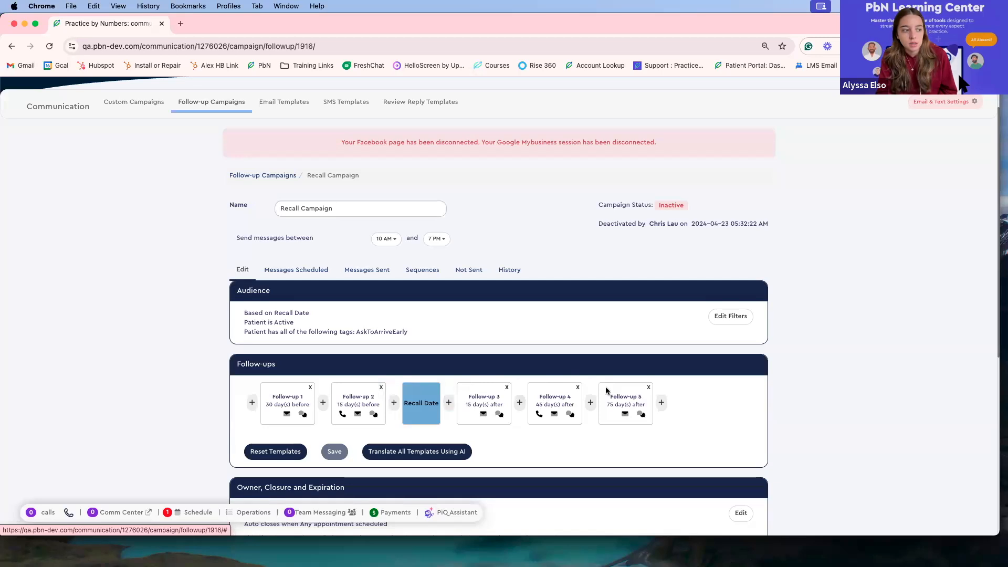
{"action": "left_click", "coordinate": [457, 275]}
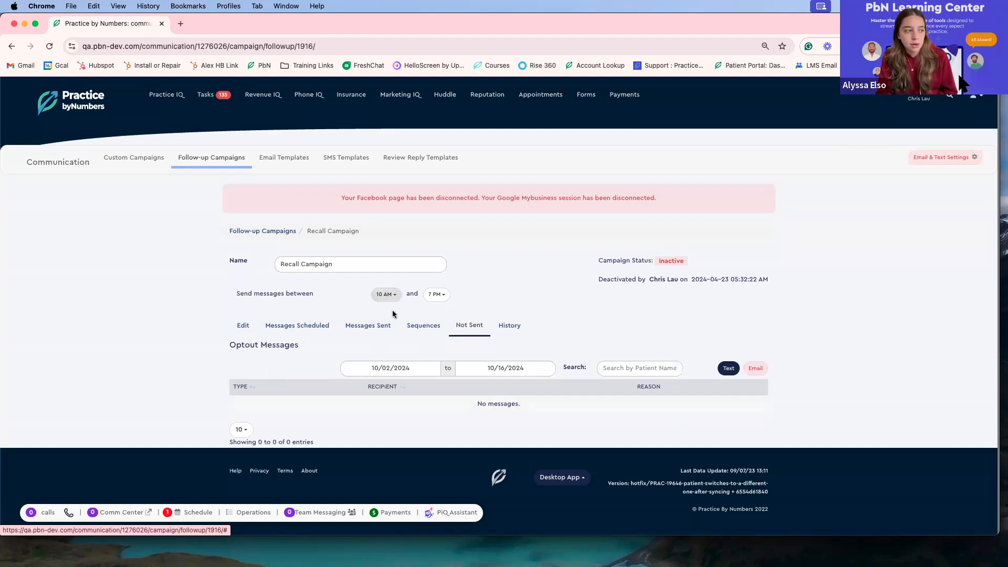
{"action": "left_click", "coordinate": [501, 331]}
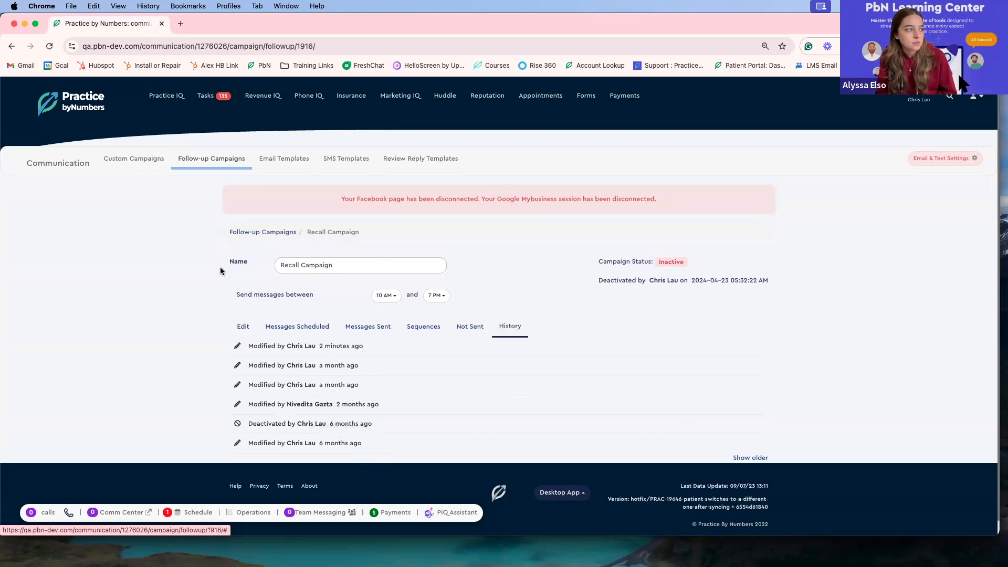
Revisit the Recall Campaign's edit view, return to the Follow-up Campaigns list and look over the listed campaigns.
{"action": "left_click", "coordinate": [245, 325]}
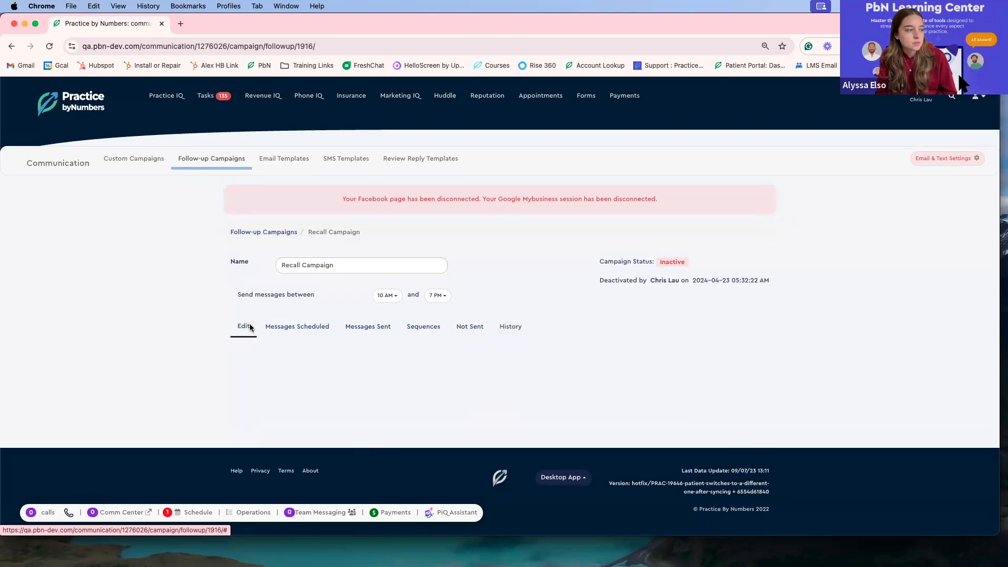
{"action": "scroll", "coordinate": [482, 394], "scroll_direction": "down", "scroll_amount": 5}
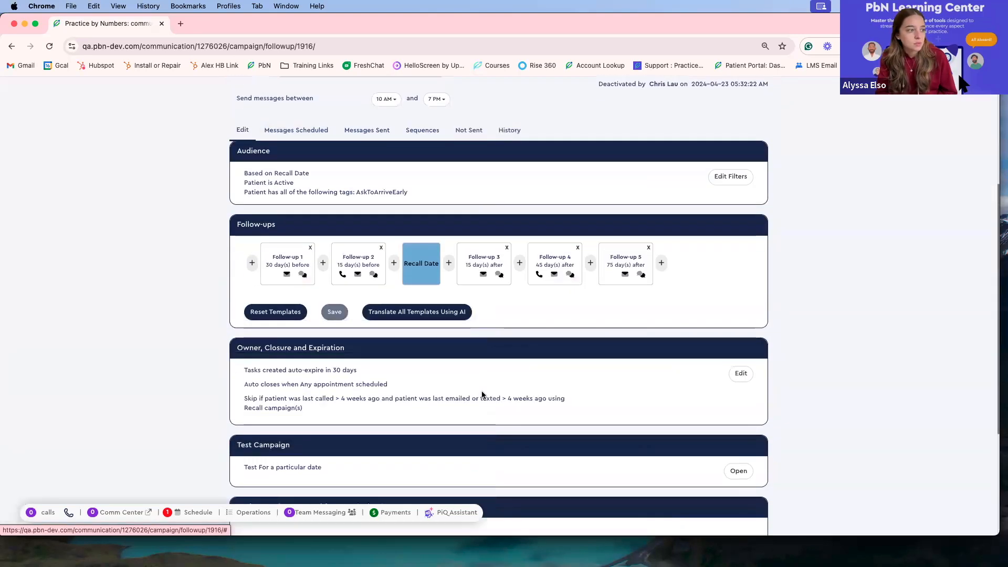
{"action": "scroll", "coordinate": [294, 177], "scroll_direction": "up", "scroll_amount": 2}
{"action": "scroll", "coordinate": [250, 128], "scroll_direction": "up", "scroll_amount": 1}
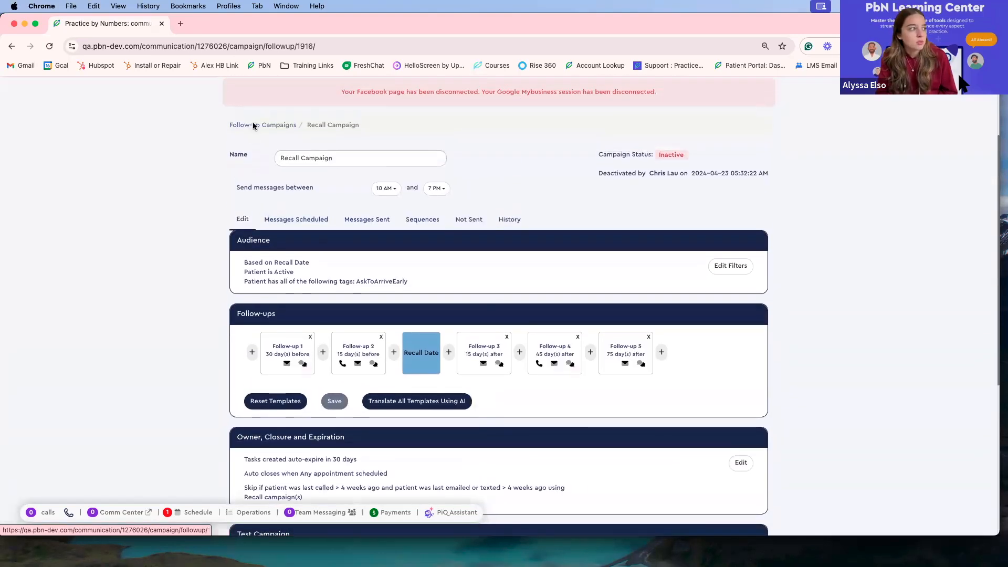
{"action": "left_click", "coordinate": [253, 122]}
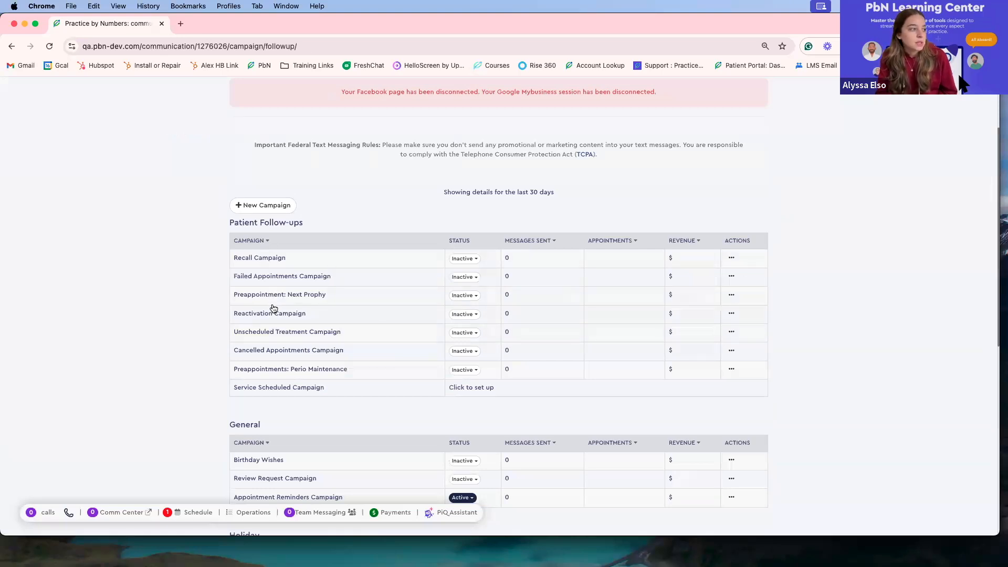
{"action": "scroll", "coordinate": [273, 302], "scroll_direction": "down", "scroll_amount": 2}
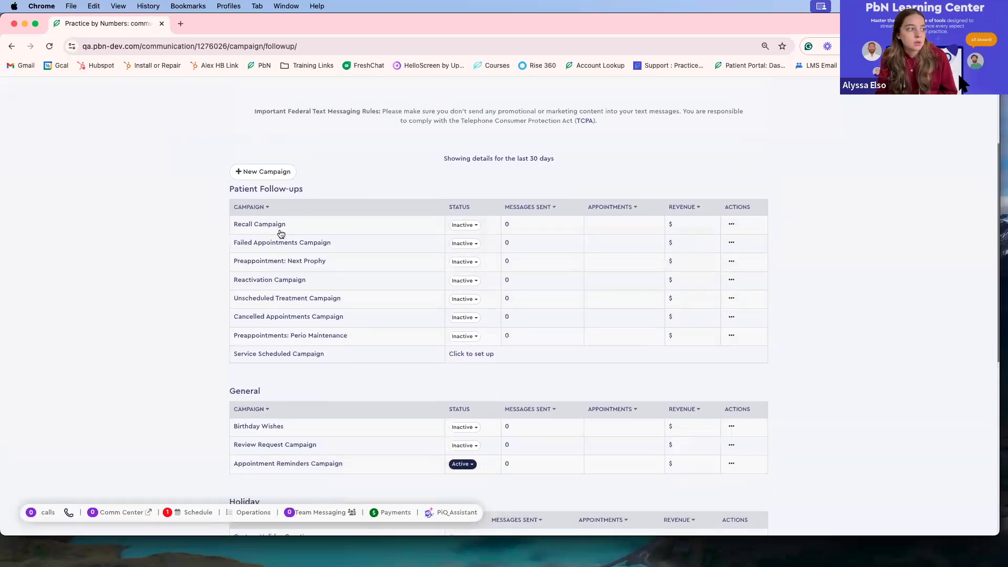
Open the Failed Appointments Campaign and review its audience filters, including the Cancelled Appointment status options.
{"action": "left_click", "coordinate": [251, 243]}
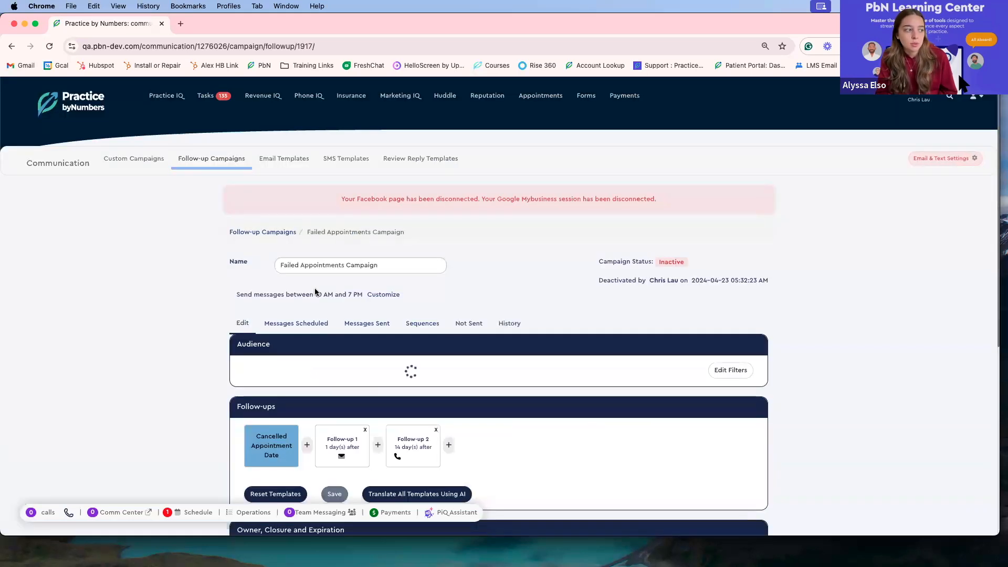
{"action": "scroll", "coordinate": [362, 338], "scroll_direction": "down", "scroll_amount": 5}
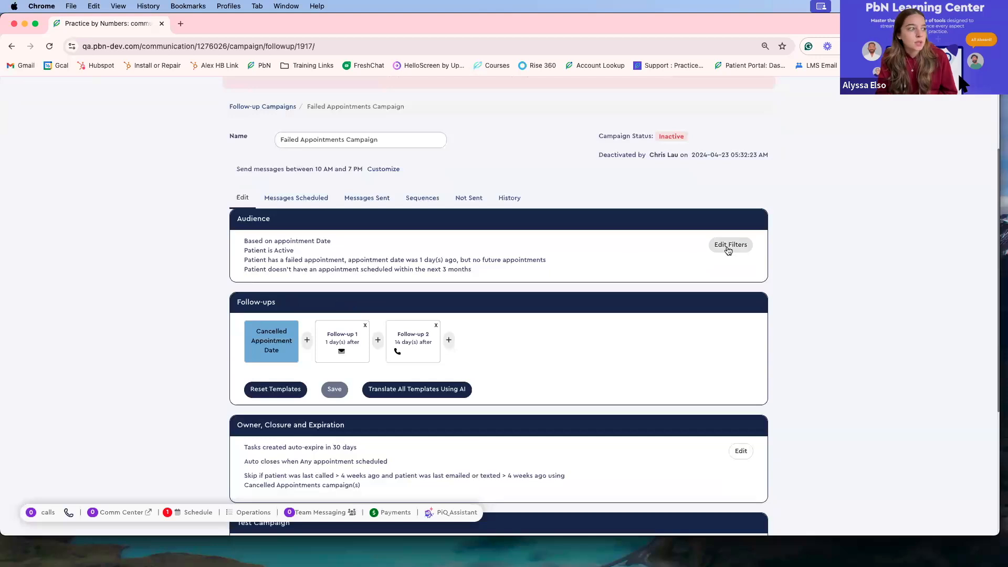
{"action": "left_click", "coordinate": [732, 249]}
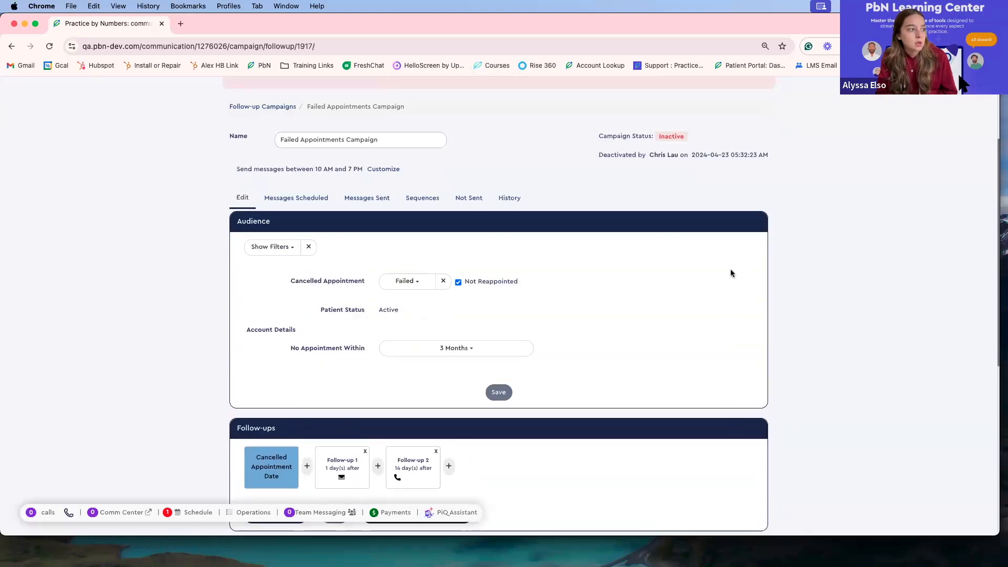
{"action": "left_click", "coordinate": [409, 287]}
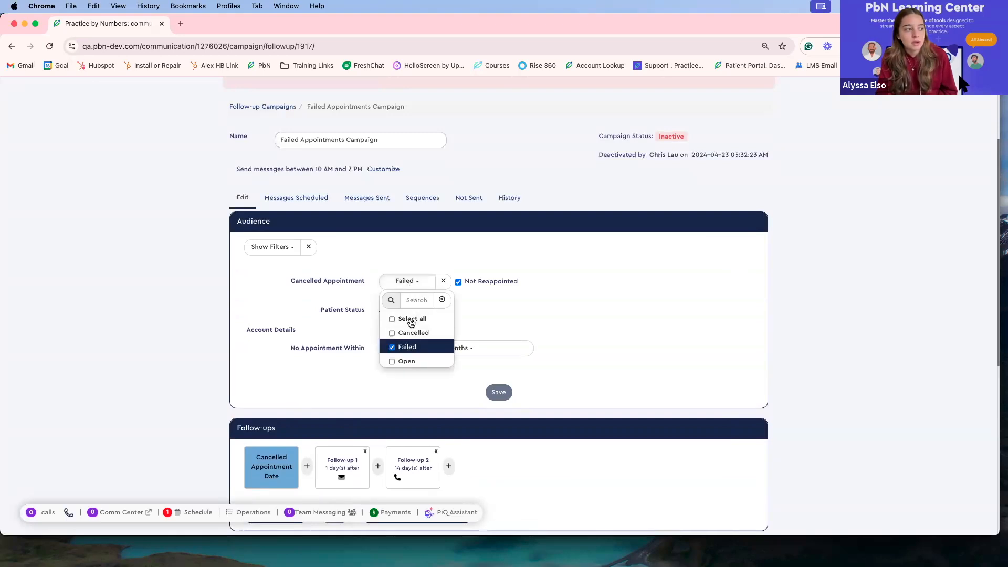
{"action": "left_click", "coordinate": [414, 281]}
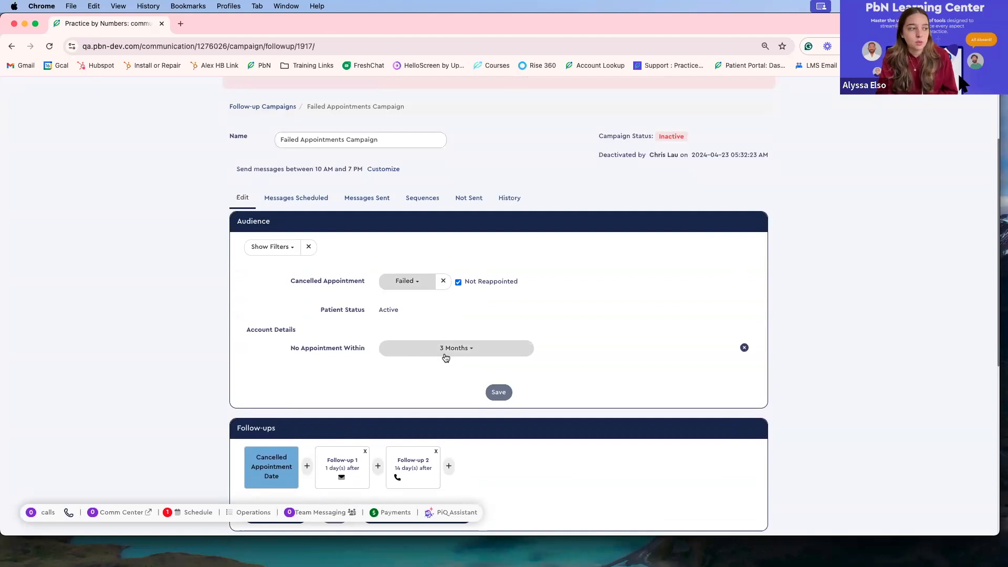
Show Follow-up 1's settings and look at its email template choices without changing the template.
{"action": "scroll", "coordinate": [450, 351], "scroll_direction": "down", "scroll_amount": 3}
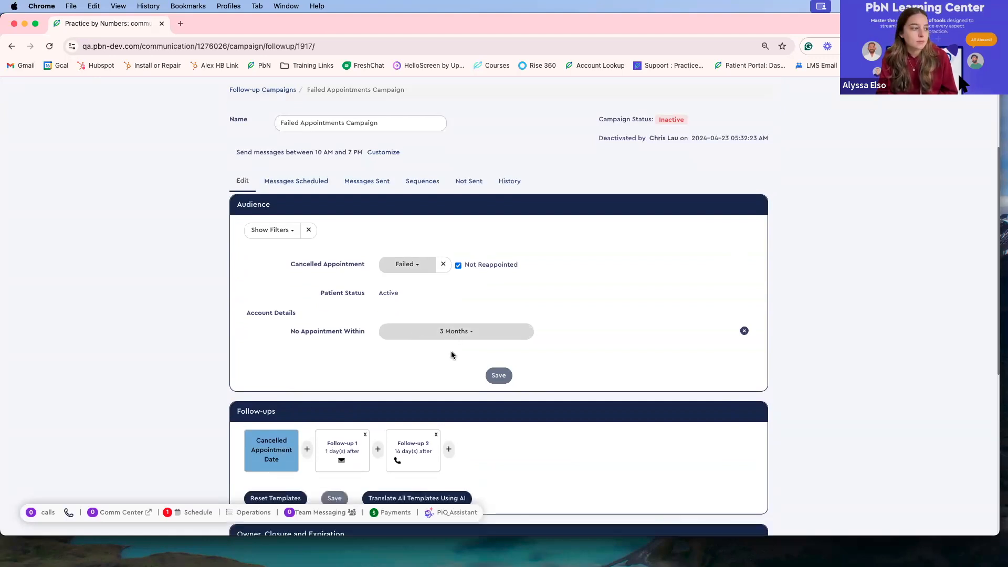
{"action": "scroll", "coordinate": [536, 399], "scroll_direction": "down", "scroll_amount": 1}
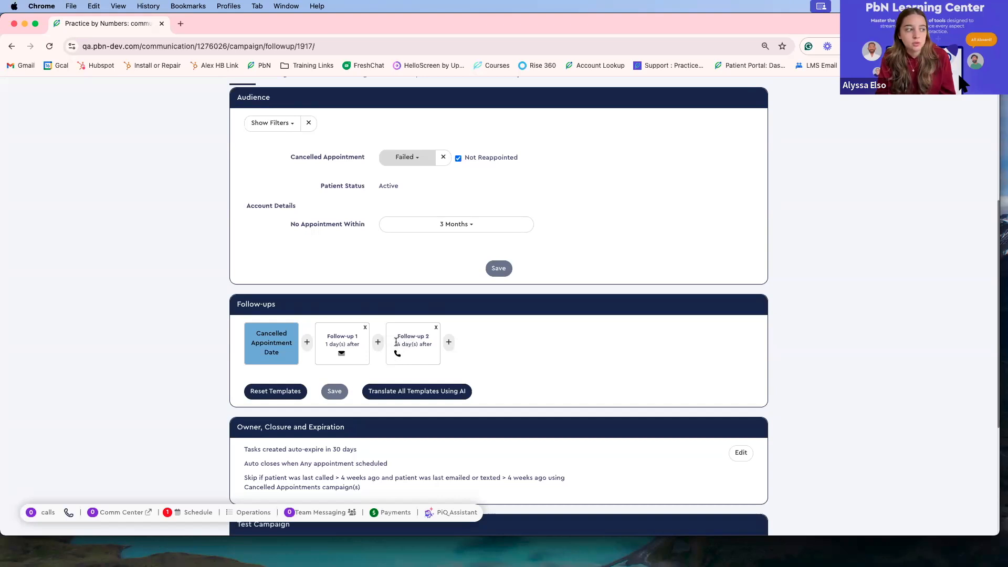
{"action": "left_click", "coordinate": [338, 335]}
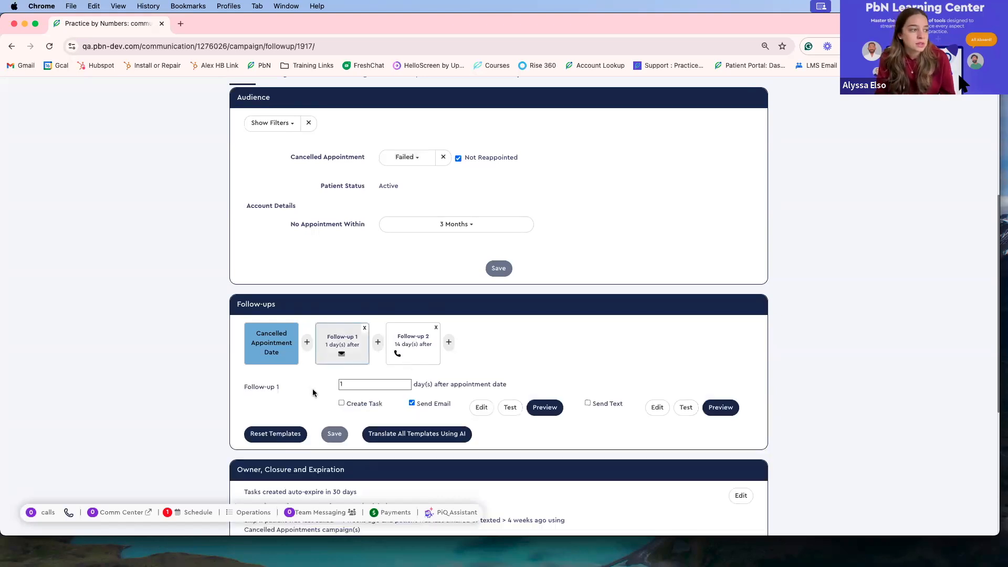
{"action": "scroll", "coordinate": [313, 368], "scroll_direction": "down", "scroll_amount": 1}
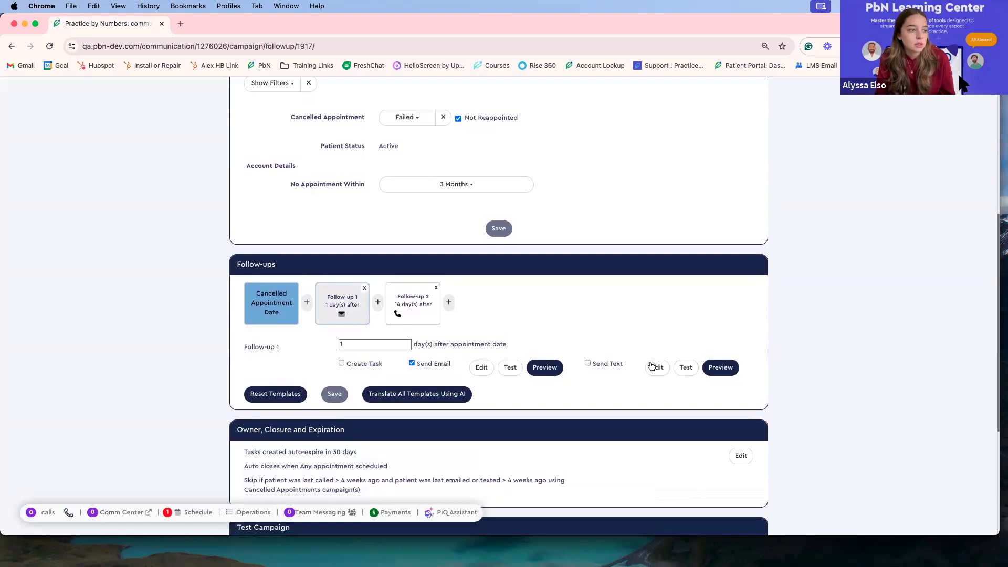
{"action": "left_click", "coordinate": [481, 367]}
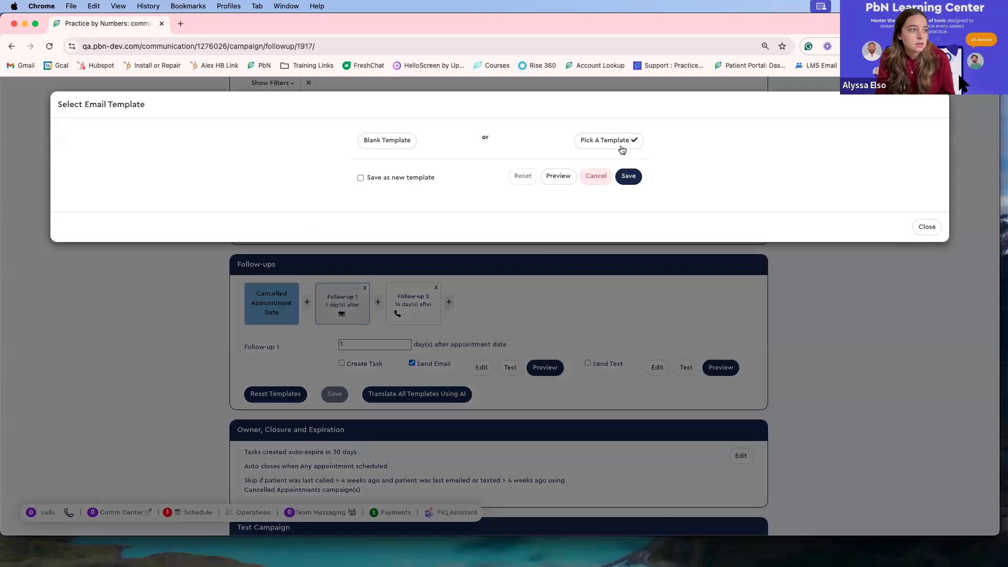
{"action": "left_click", "coordinate": [598, 179]}
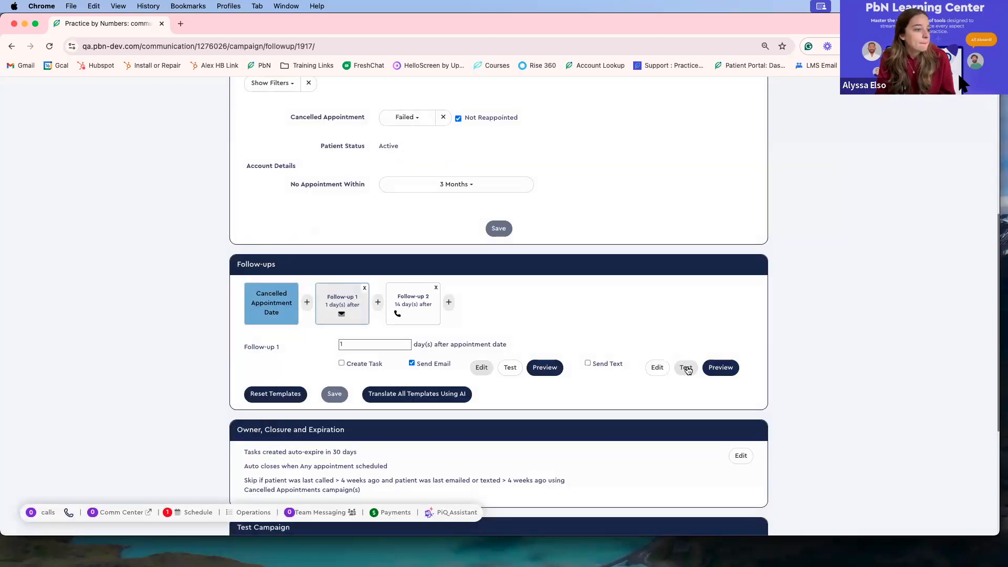
Preview Follow-up 1's text message, then enable Send Text for that follow-up and save.
{"action": "left_click", "coordinate": [720, 367]}
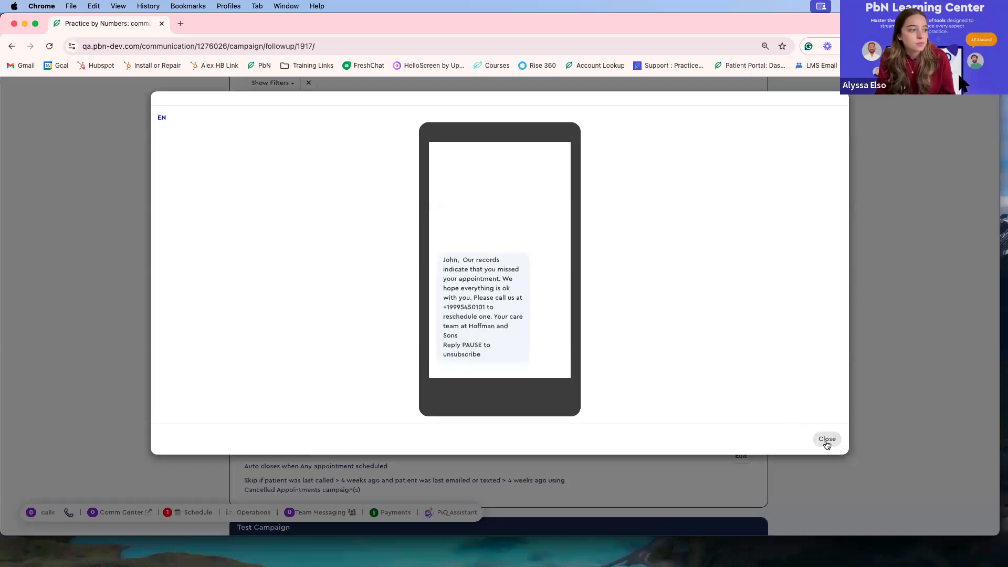
{"action": "left_click", "coordinate": [827, 441]}
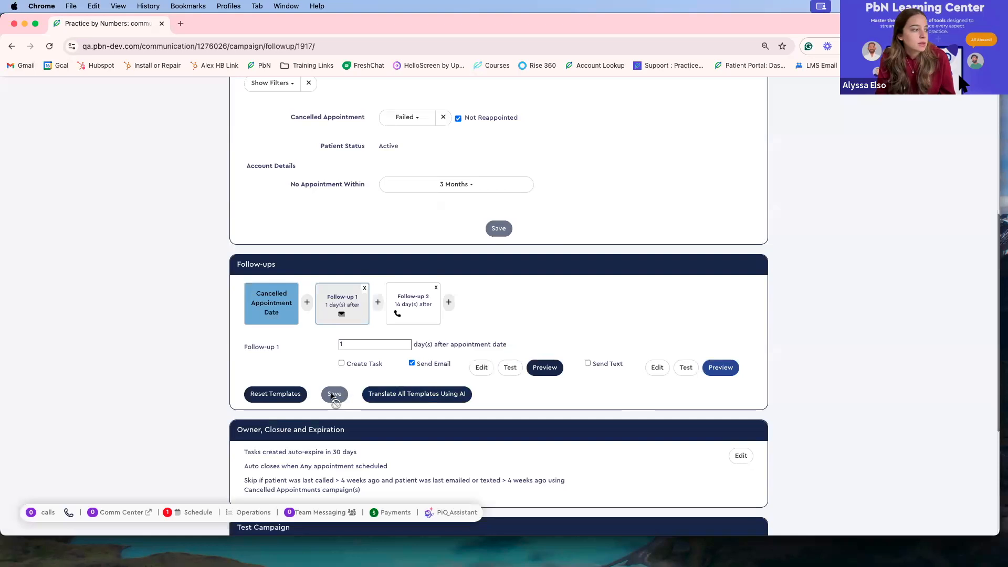
{"action": "left_click", "coordinate": [587, 362]}
{"action": "left_click", "coordinate": [334, 391]}
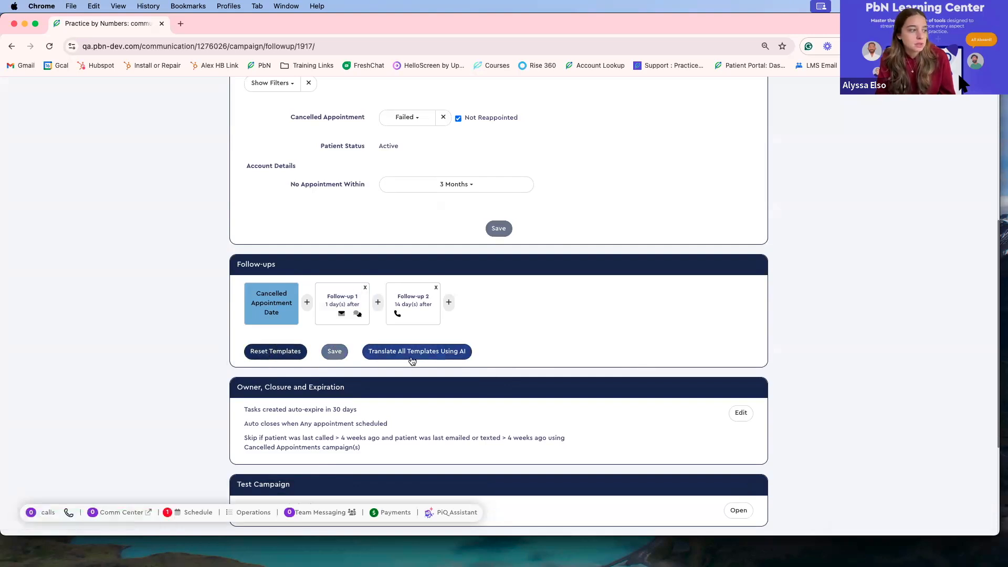
Open the Owner, Closure and Expiration settings for editing and review the campaign types available for the Messaged filter.
{"action": "scroll", "coordinate": [412, 361], "scroll_direction": "down", "scroll_amount": 5}
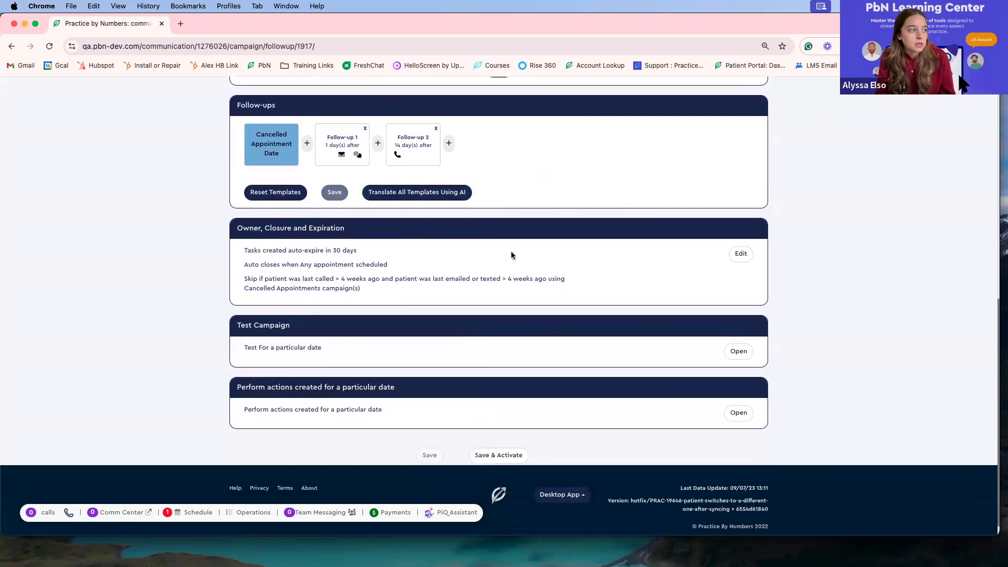
{"action": "left_click", "coordinate": [741, 255]}
{"action": "scroll", "coordinate": [669, 381], "scroll_direction": "down", "scroll_amount": 5}
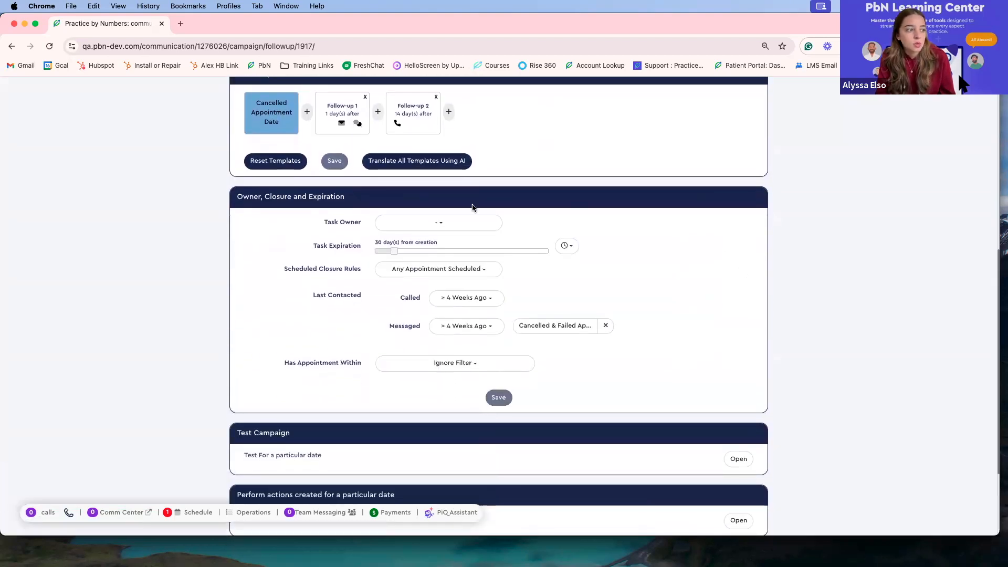
{"action": "left_click", "coordinate": [565, 329]}
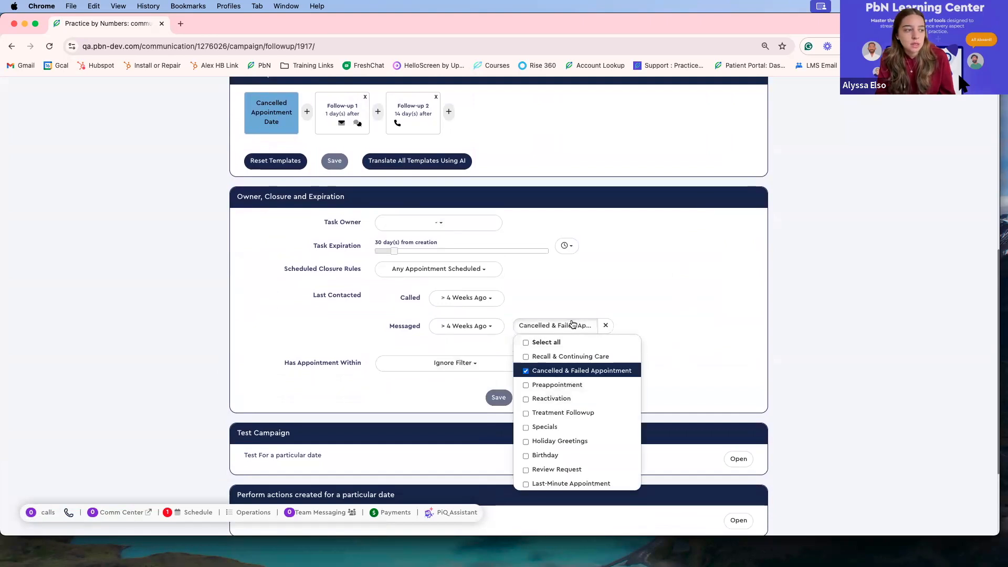
{"action": "left_click", "coordinate": [572, 326]}
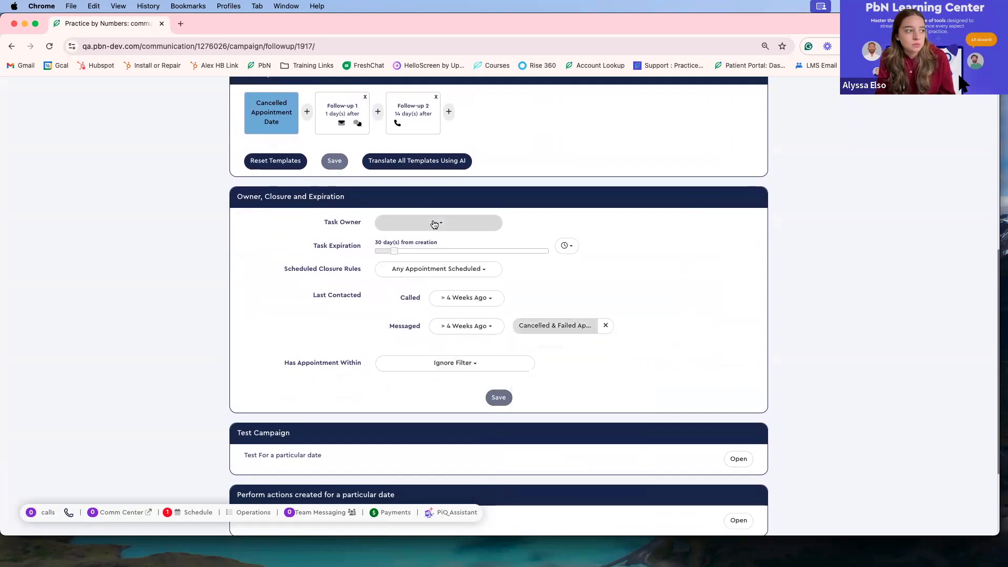
Set the task expiration to 31 days from creation and view the Scheduled Closure Rules options.
{"action": "mouse_move", "coordinate": [394, 251]}
{"action": "left_mouse_down"}
{"action": "mouse_move", "coordinate": [422, 252]}
{"action": "mouse_move", "coordinate": [395, 252]}
{"action": "left_mouse_up"}
{"action": "left_click", "coordinate": [404, 270]}
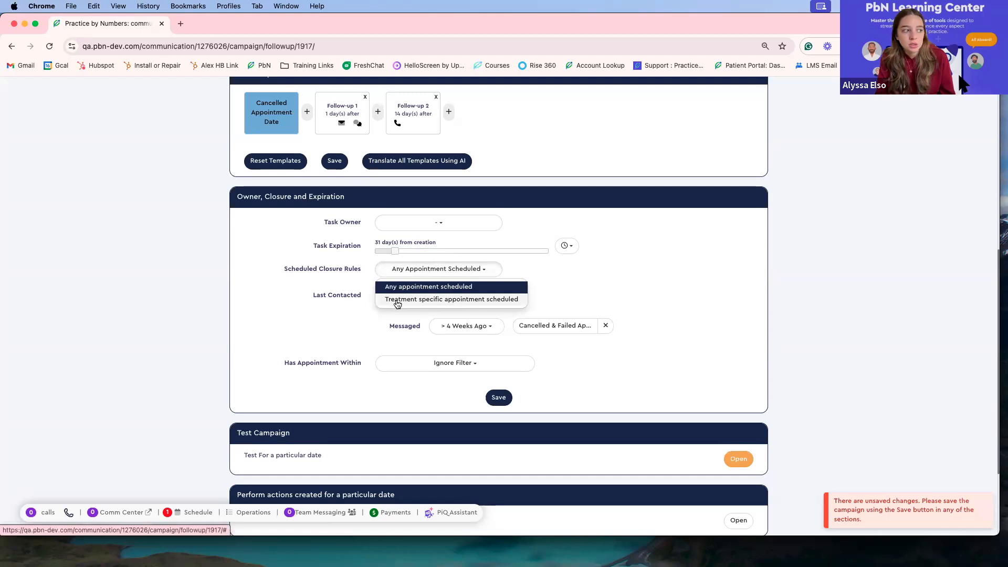
{"action": "left_click", "coordinate": [420, 270]}
{"action": "scroll", "coordinate": [452, 326], "scroll_direction": "down", "scroll_amount": 5}
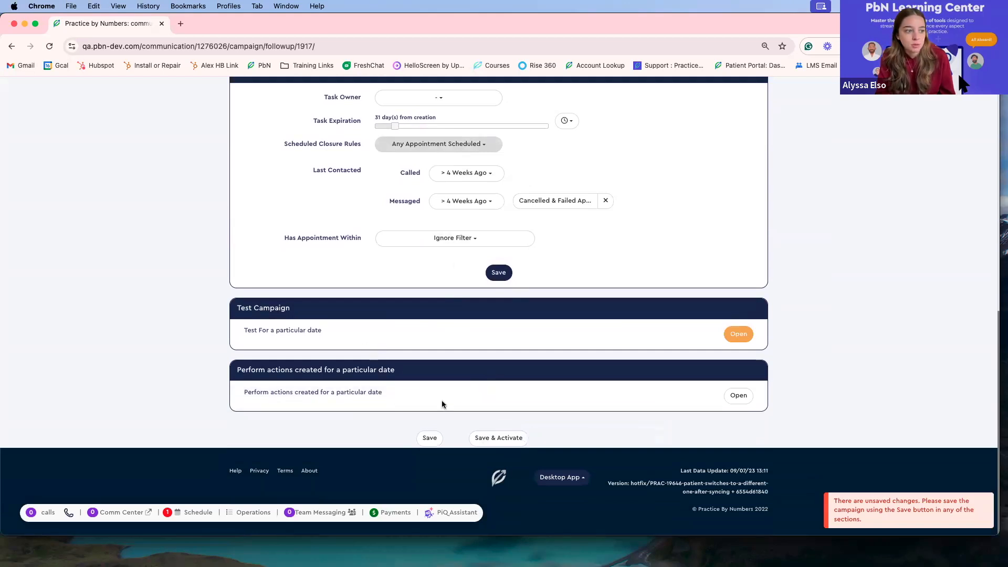
Review the Failed Appointments Campaign's scheduled messages and sent messages.
{"action": "scroll", "coordinate": [468, 401], "scroll_direction": "up", "scroll_amount": 10}
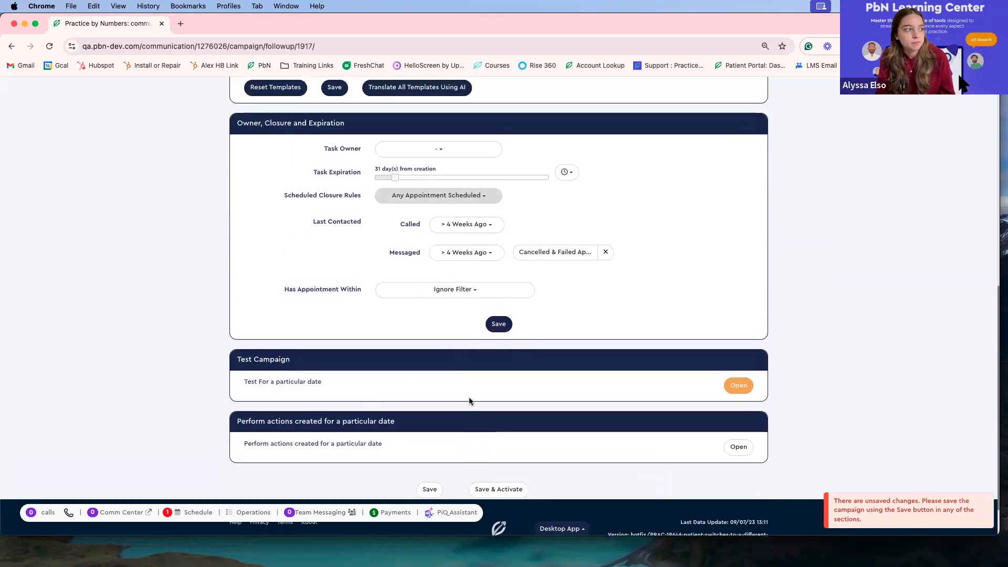
{"action": "scroll", "coordinate": [367, 385], "scroll_direction": "up", "scroll_amount": 4}
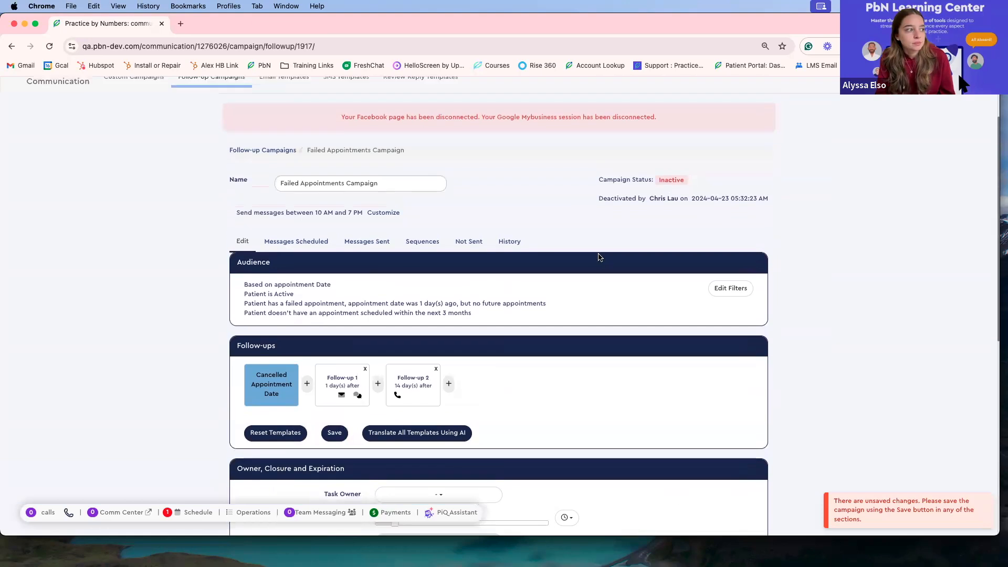
{"action": "left_click", "coordinate": [275, 244]}
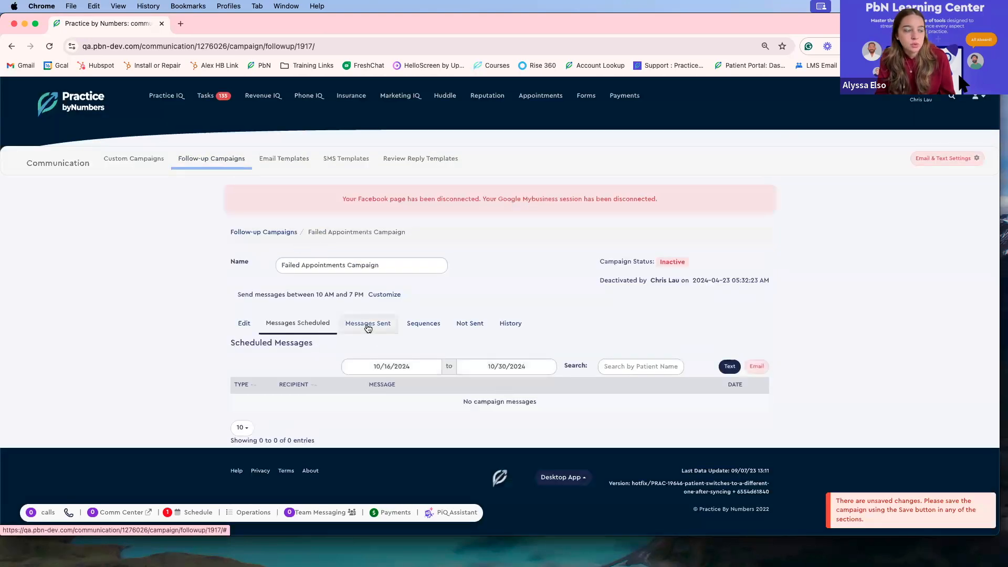
{"action": "left_click", "coordinate": [367, 327]}
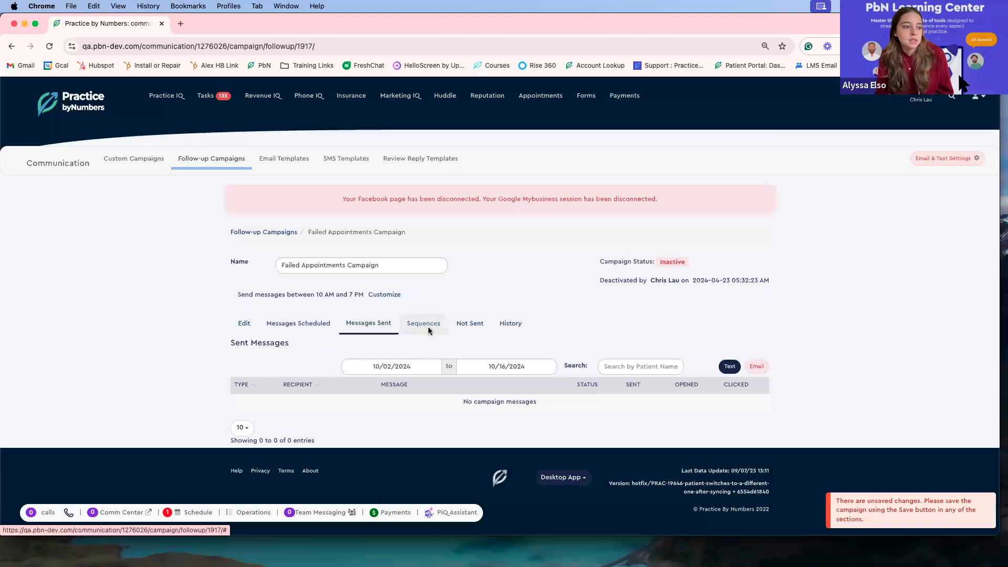
Review the Failed Appointments Campaign's sequences, unsent messages and modification history.
{"action": "left_click", "coordinate": [429, 329]}
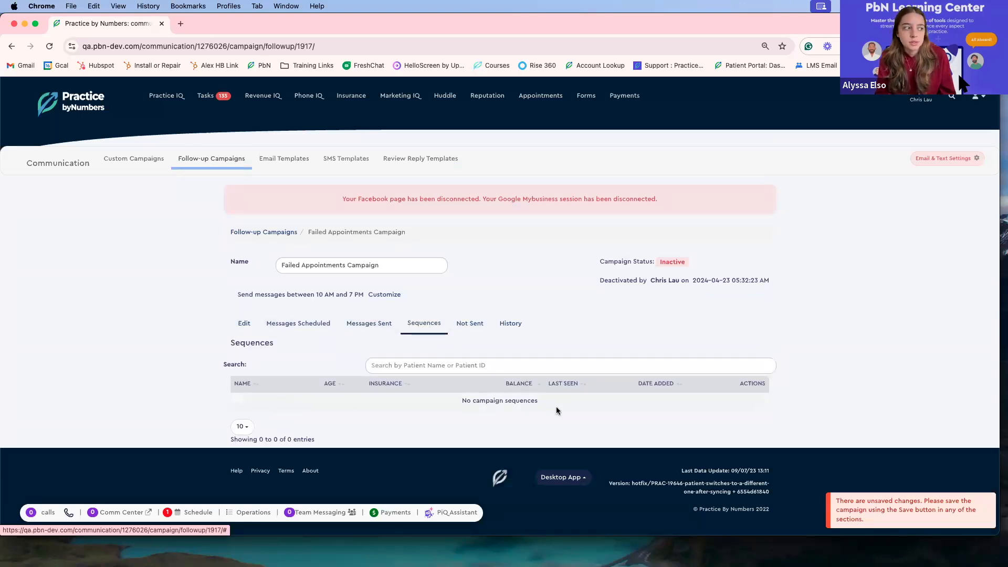
{"action": "left_click", "coordinate": [459, 325]}
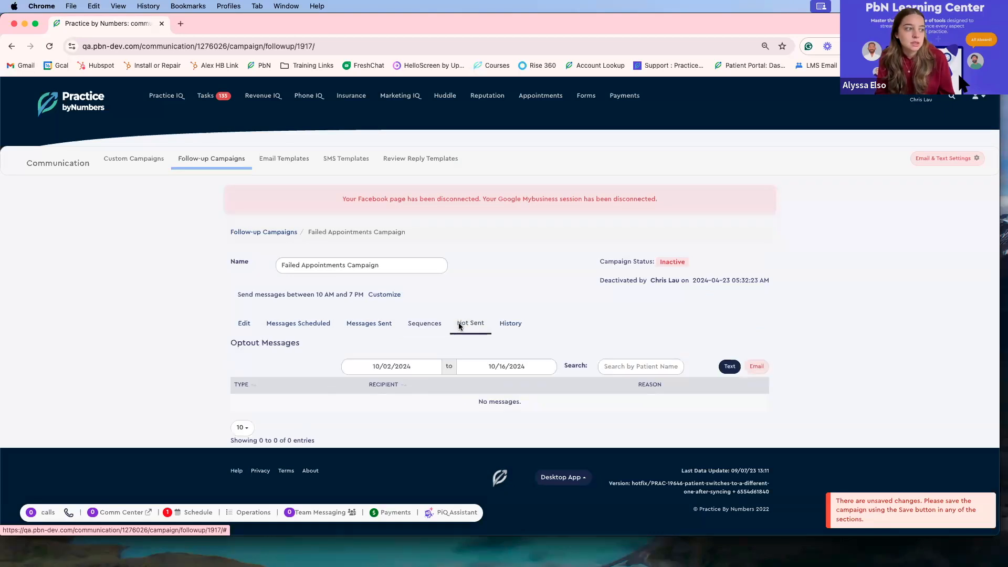
{"action": "left_click", "coordinate": [509, 324]}
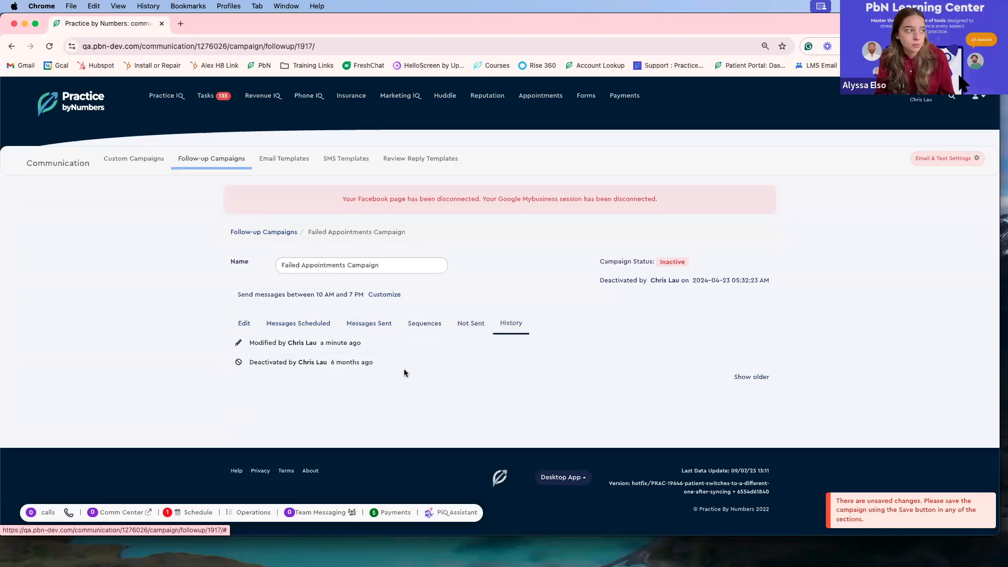
Return to the Follow-up Campaigns list, discarding the unsaved changes, and set the Recall Campaign's status to Active.
{"action": "left_click", "coordinate": [277, 233]}
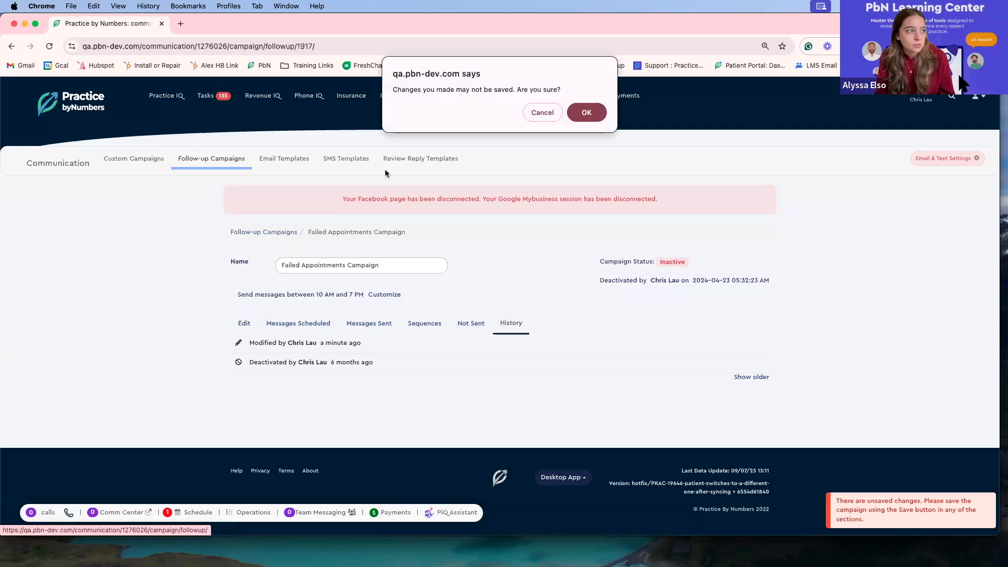
{"action": "left_click", "coordinate": [589, 114]}
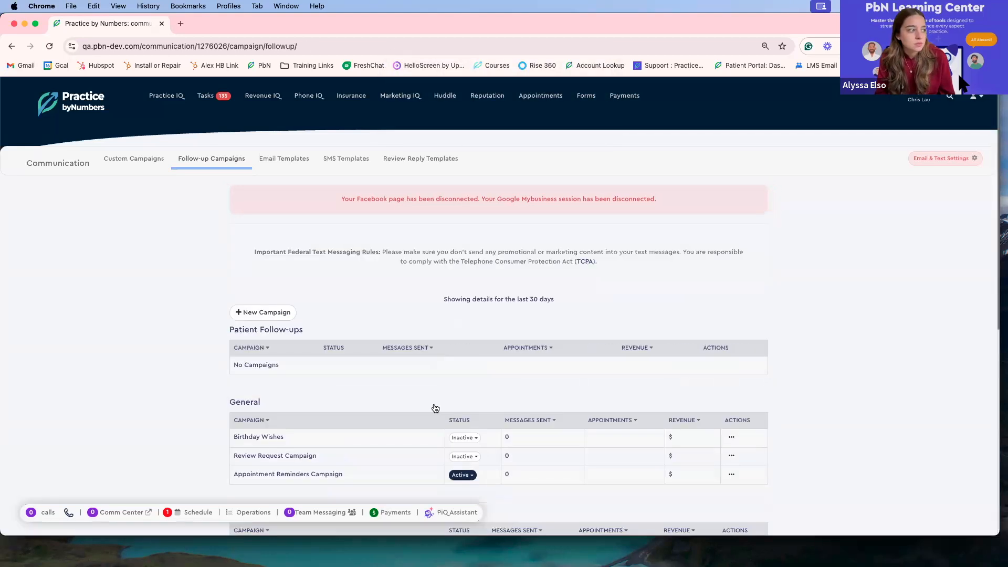
{"action": "scroll", "coordinate": [434, 403], "scroll_direction": "down", "scroll_amount": 3}
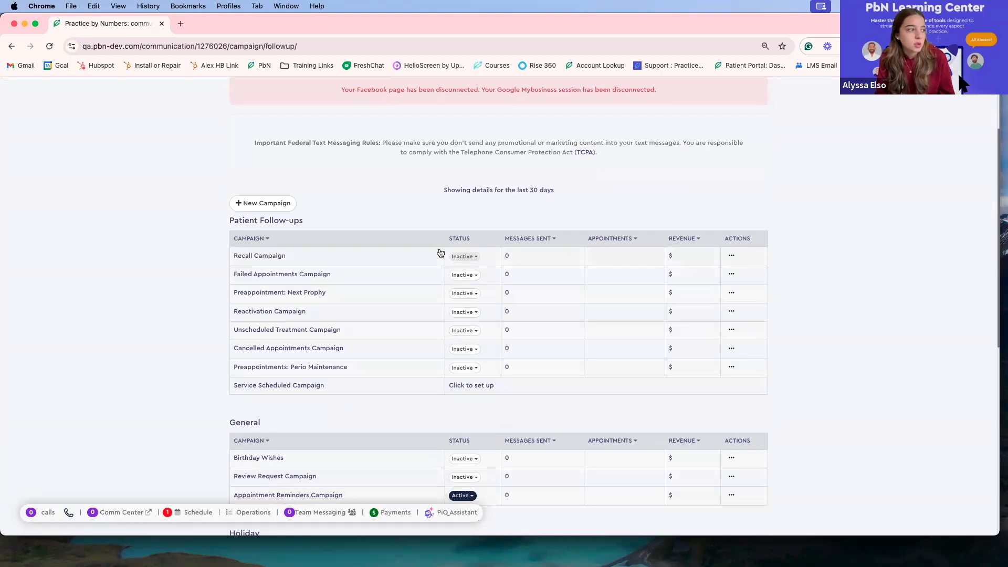
{"action": "left_click", "coordinate": [462, 257]}
{"action": "left_click", "coordinate": [508, 264]}
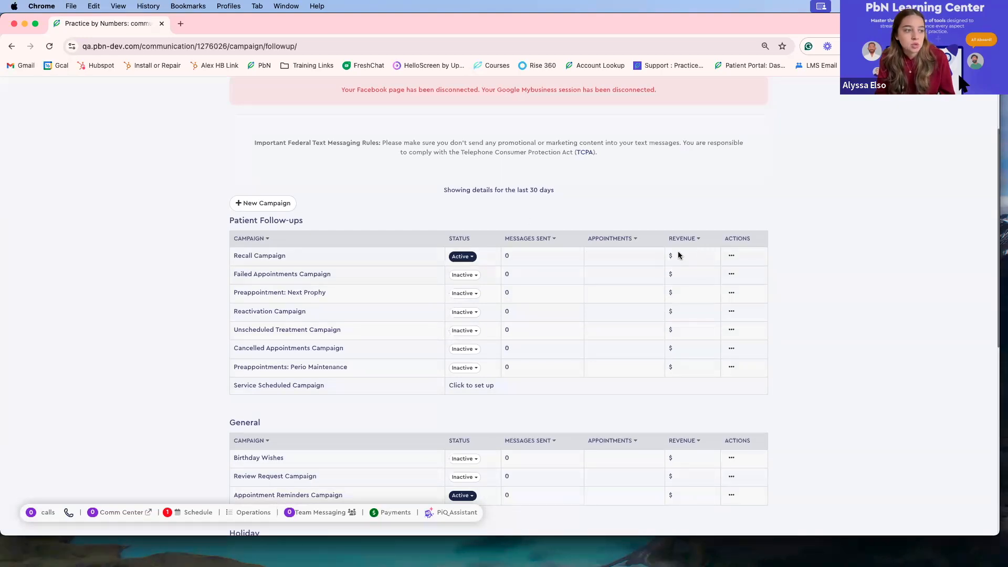
Open the Recall Campaign for editing from its row actions, return to the campaign list and show those actions again.
{"action": "left_click", "coordinate": [733, 256]}
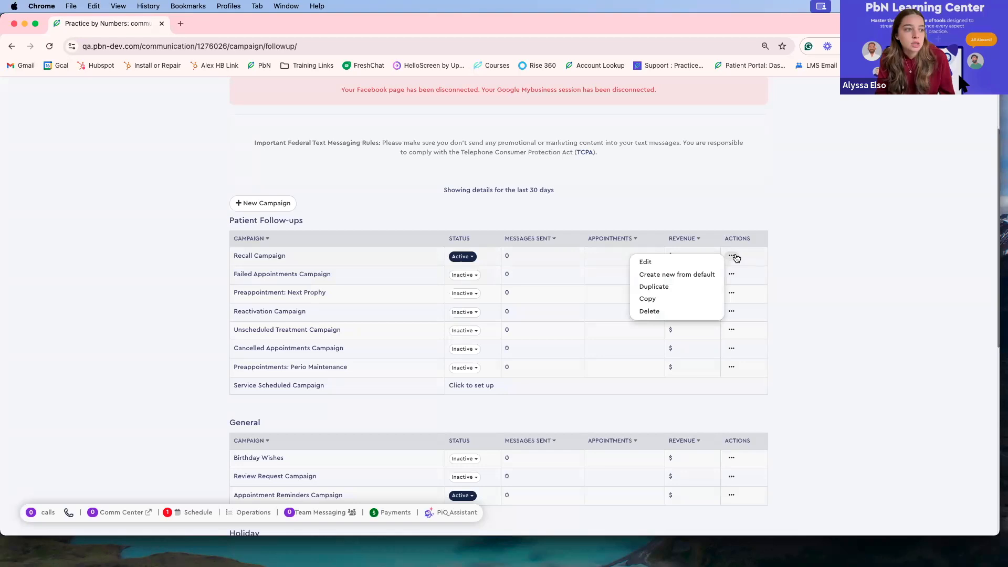
{"action": "left_click", "coordinate": [701, 263]}
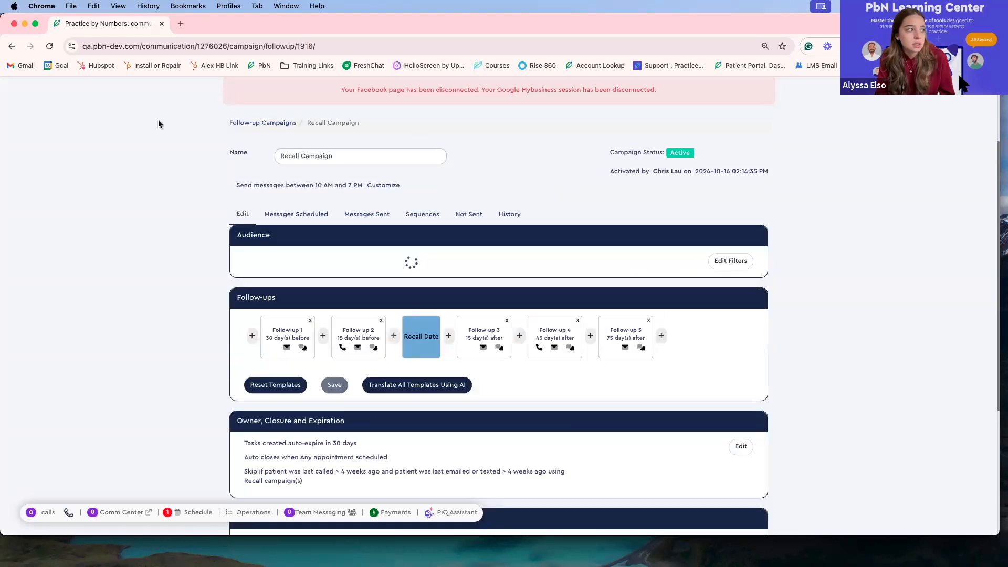
{"action": "left_click", "coordinate": [250, 124]}
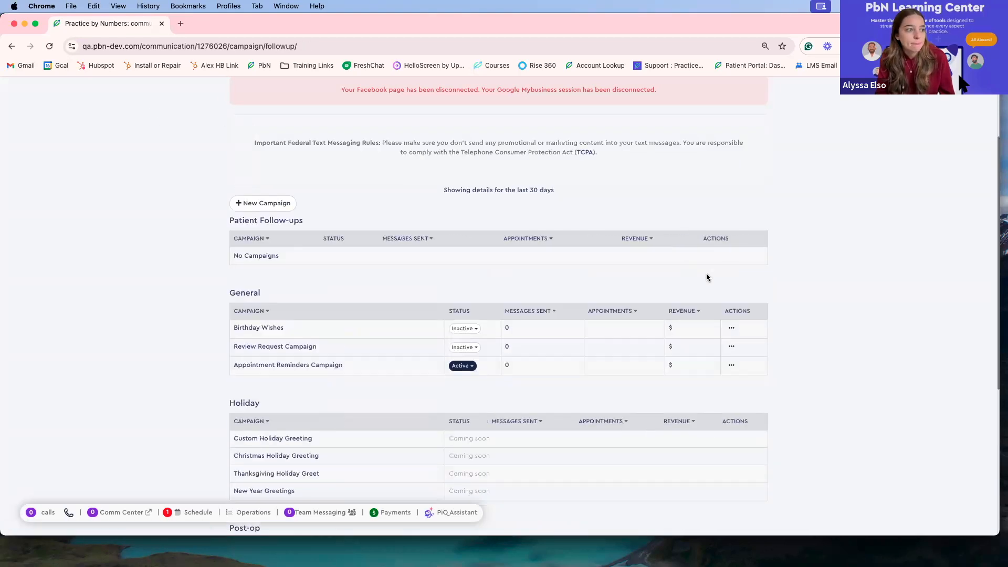
{"action": "left_click", "coordinate": [731, 256]}
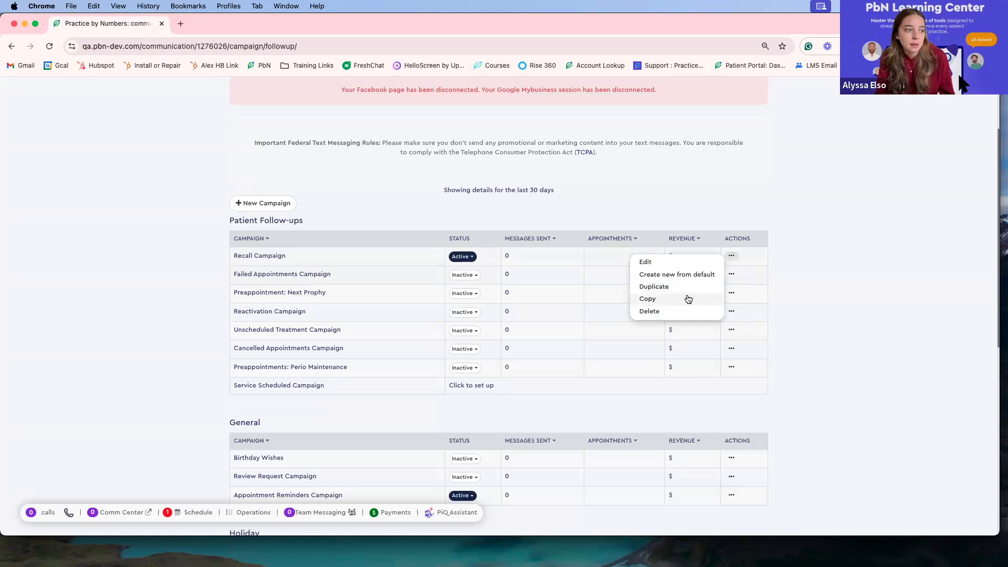
Open the Reactivation Campaign from the Patient Follow-ups list and review its audience, follow-up schedule and closure settings.
{"action": "left_click", "coordinate": [837, 297]}
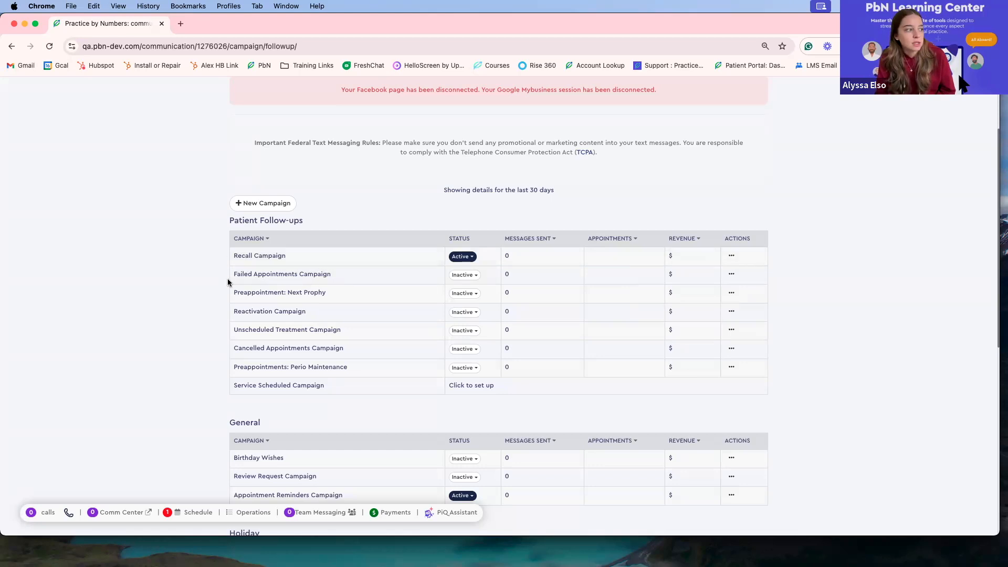
{"action": "left_click", "coordinate": [248, 312]}
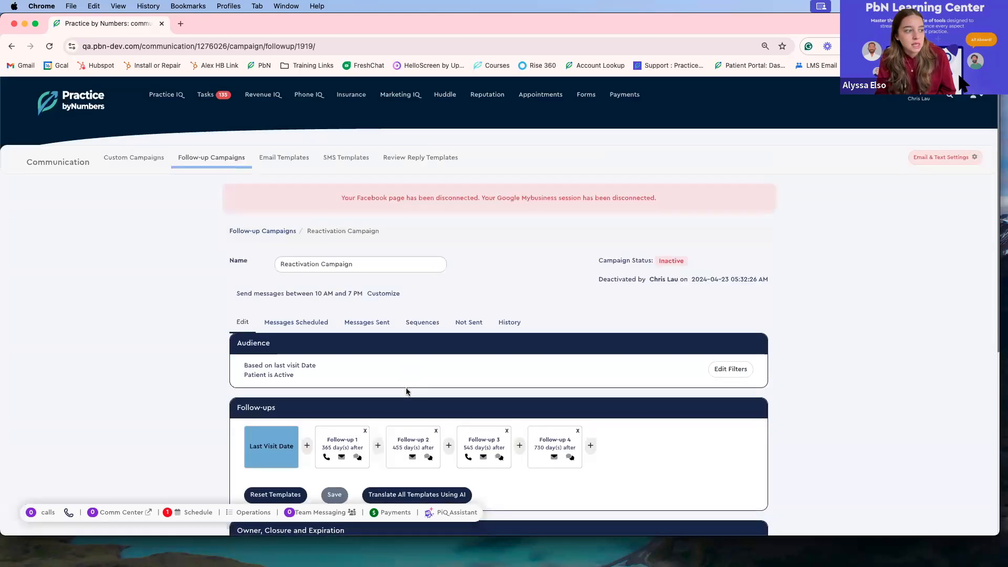
{"action": "scroll", "coordinate": [407, 391], "scroll_direction": "down", "scroll_amount": 6}
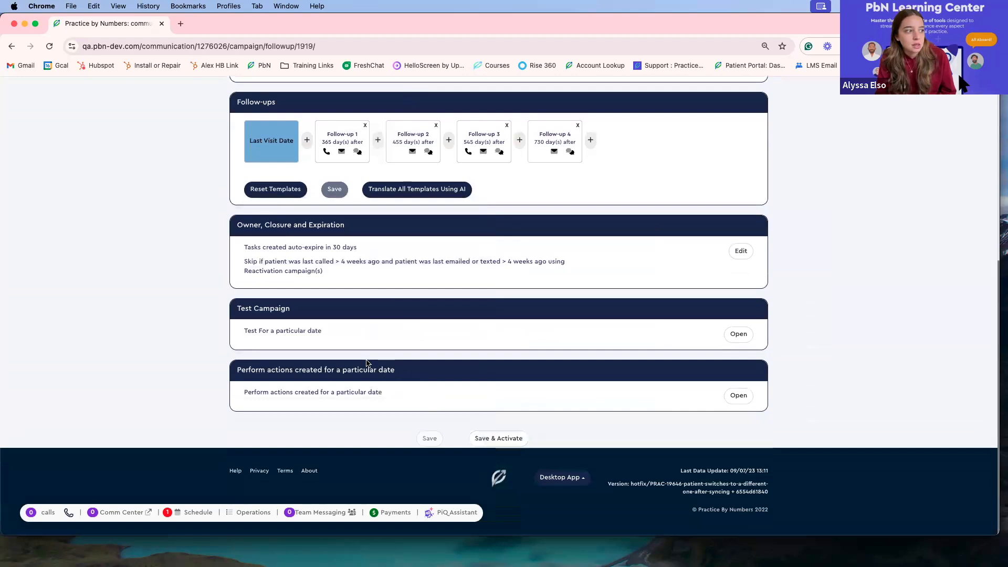
{"action": "scroll", "coordinate": [366, 363], "scroll_direction": "up", "scroll_amount": 3}
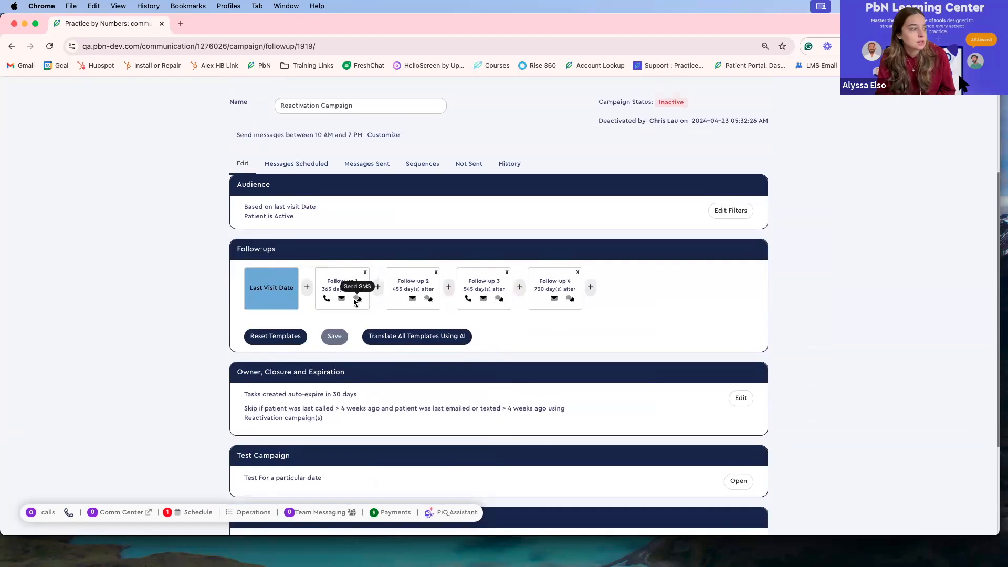
{"action": "scroll", "coordinate": [277, 141], "scroll_direction": "up", "scroll_amount": 1}
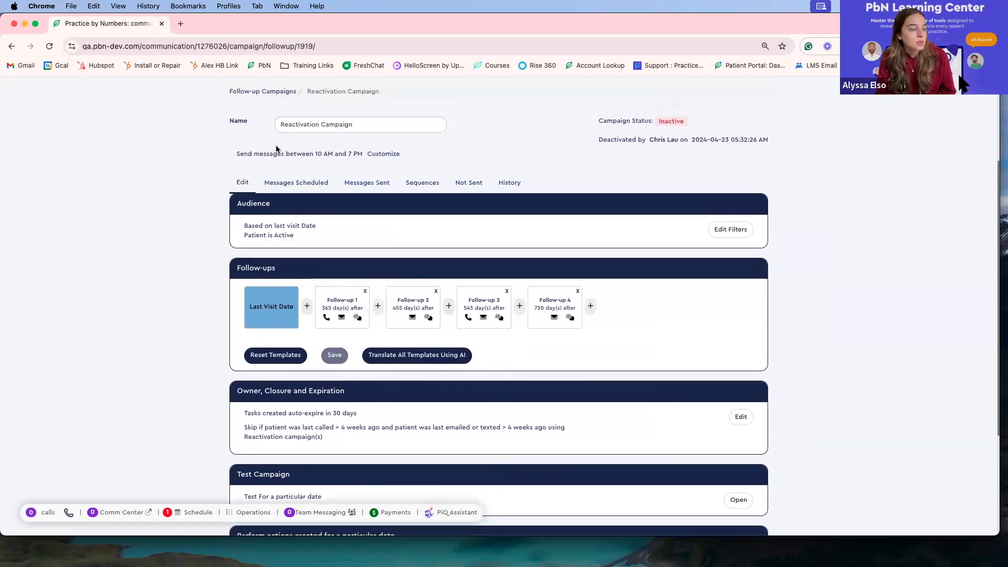
{"action": "scroll", "coordinate": [293, 175], "scroll_direction": "down", "scroll_amount": 2}
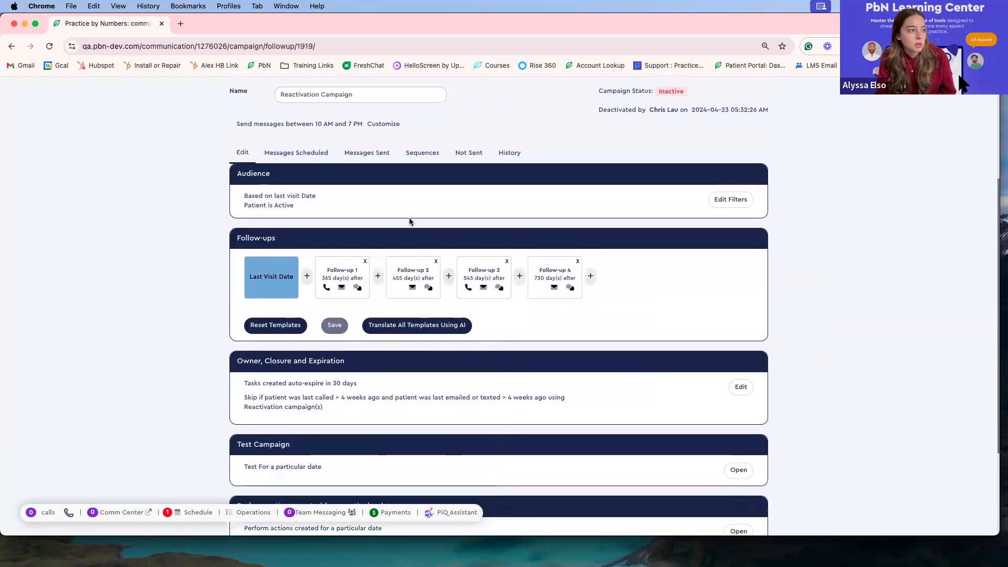
{"action": "scroll", "coordinate": [411, 217], "scroll_direction": "down", "scroll_amount": 1}
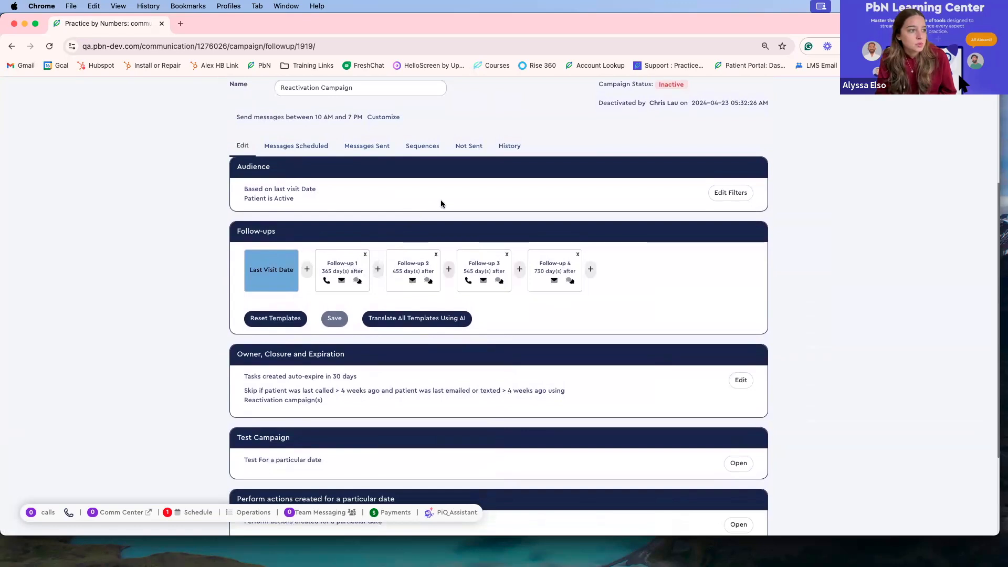
Show the Reactivation Campaign's audience filters for editing and look over its follow-ups.
{"action": "left_click", "coordinate": [728, 192]}
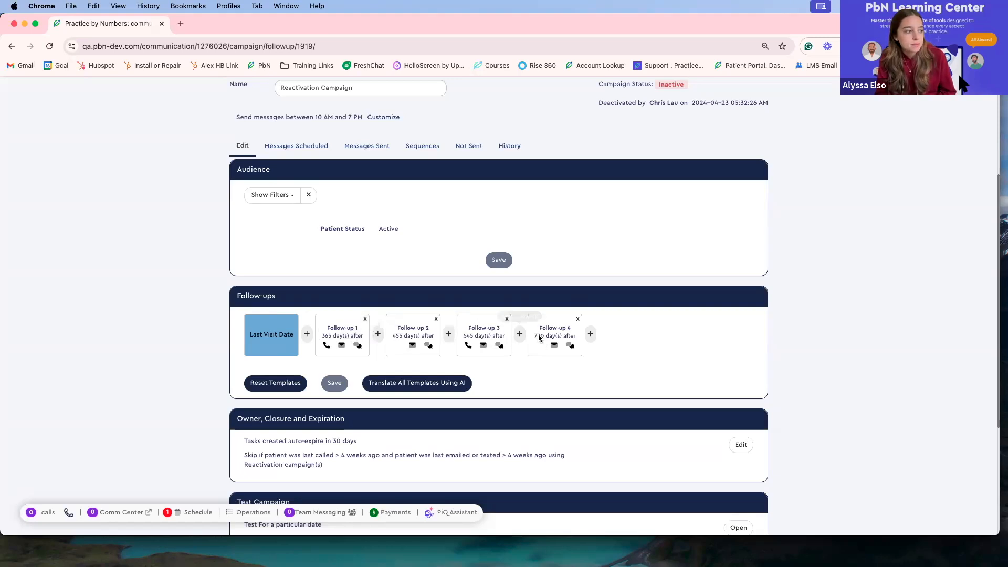
{"action": "scroll", "coordinate": [540, 338], "scroll_direction": "down", "scroll_amount": 3}
{"action": "scroll", "coordinate": [537, 342], "scroll_direction": "up", "scroll_amount": 6}
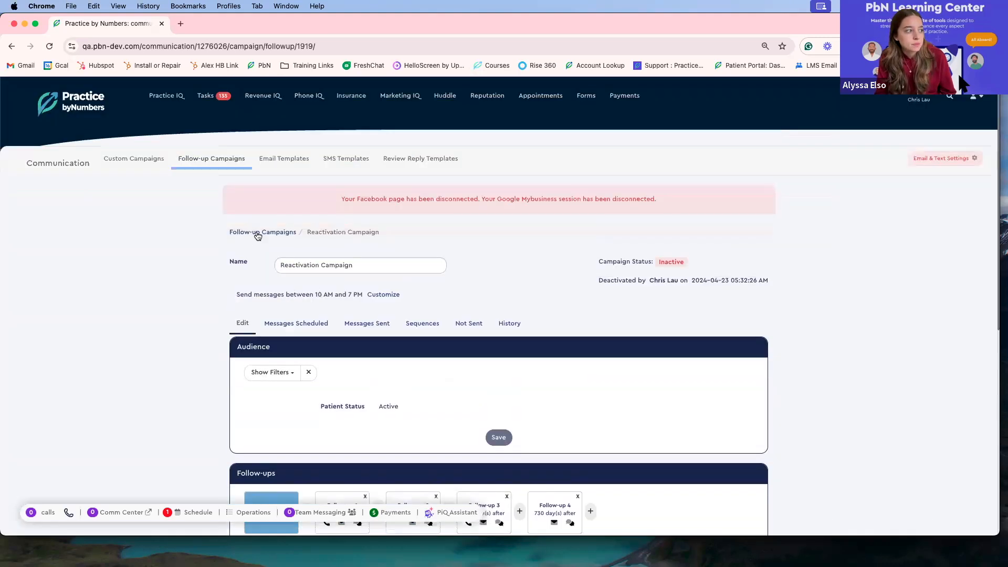
Return to the Follow-up Campaigns list and open the Unscheduled Treatment Campaign with its audience filters shown for editing.
{"action": "left_click", "coordinate": [258, 234]}
{"action": "scroll", "coordinate": [272, 281], "scroll_direction": "down", "scroll_amount": 2}
{"action": "scroll", "coordinate": [271, 283], "scroll_direction": "down", "scroll_amount": 2}
{"action": "left_click", "coordinate": [271, 292]}
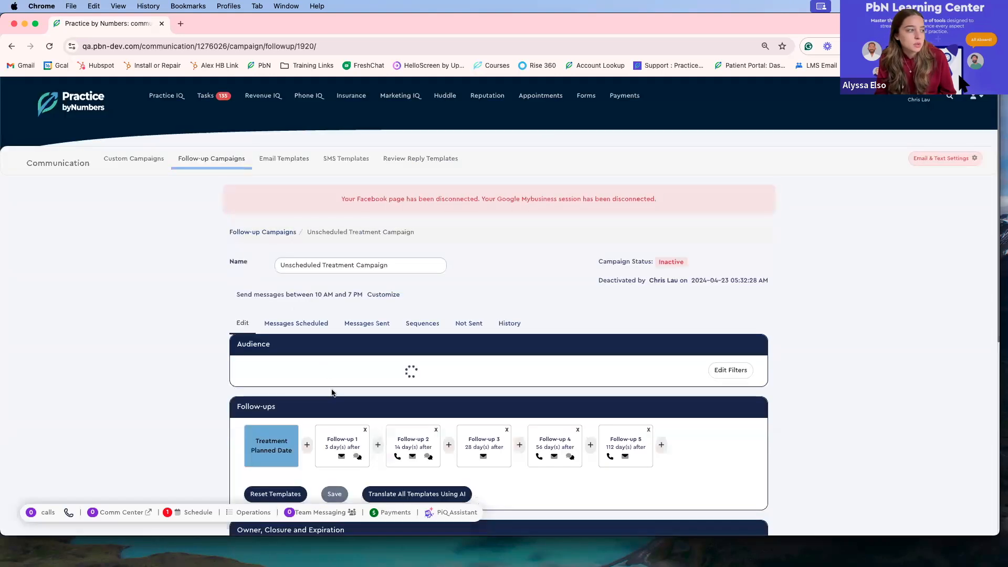
{"action": "scroll", "coordinate": [472, 383], "scroll_direction": "down", "scroll_amount": 2}
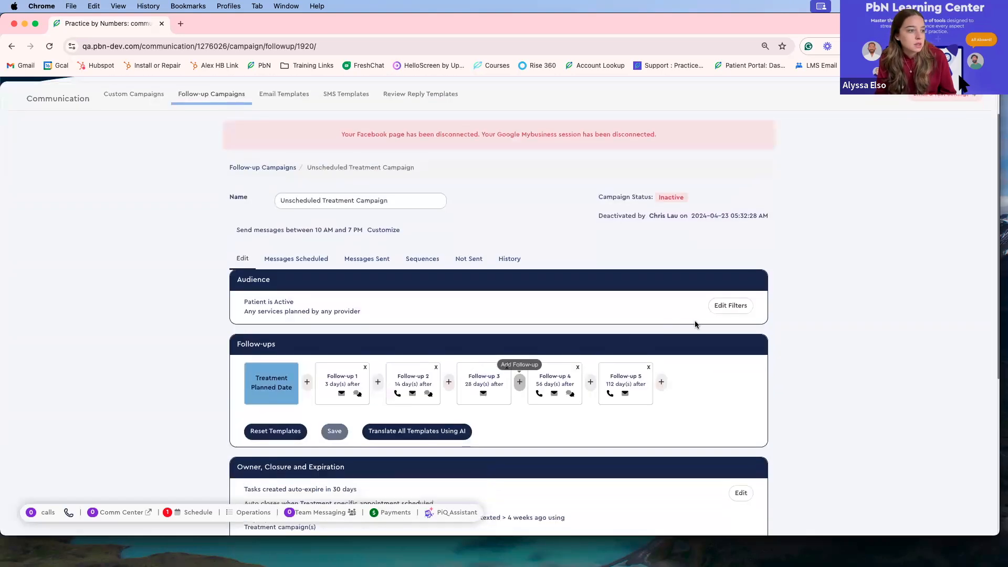
{"action": "left_click", "coordinate": [733, 306]}
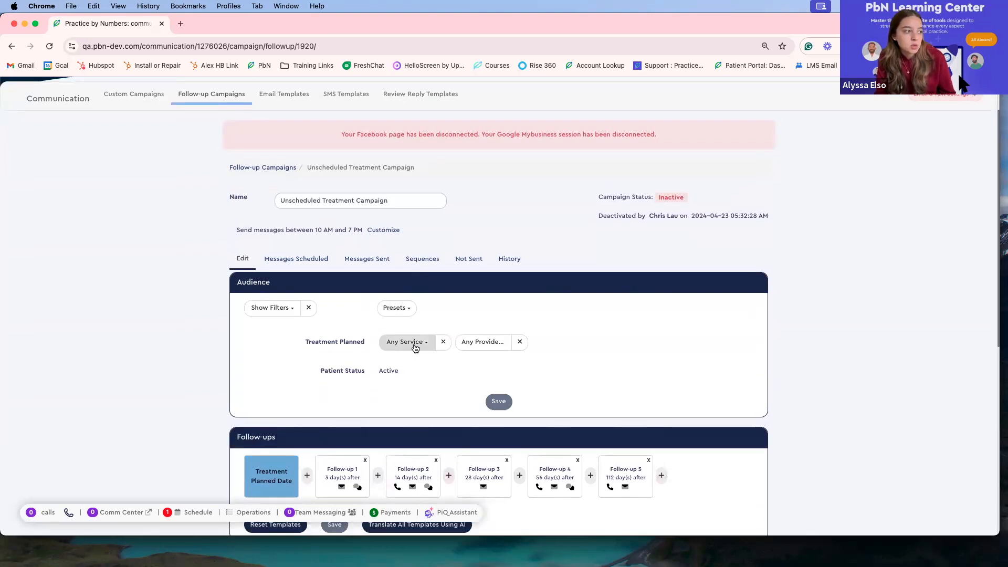
Examine the service and provider choices of the Treatment Planned filter, and look over the campaign's follow-ups.
{"action": "left_click", "coordinate": [414, 342]}
{"action": "scroll", "coordinate": [436, 402], "scroll_direction": "down", "scroll_amount": 5}
{"action": "scroll", "coordinate": [436, 402], "scroll_direction": "up", "scroll_amount": 5}
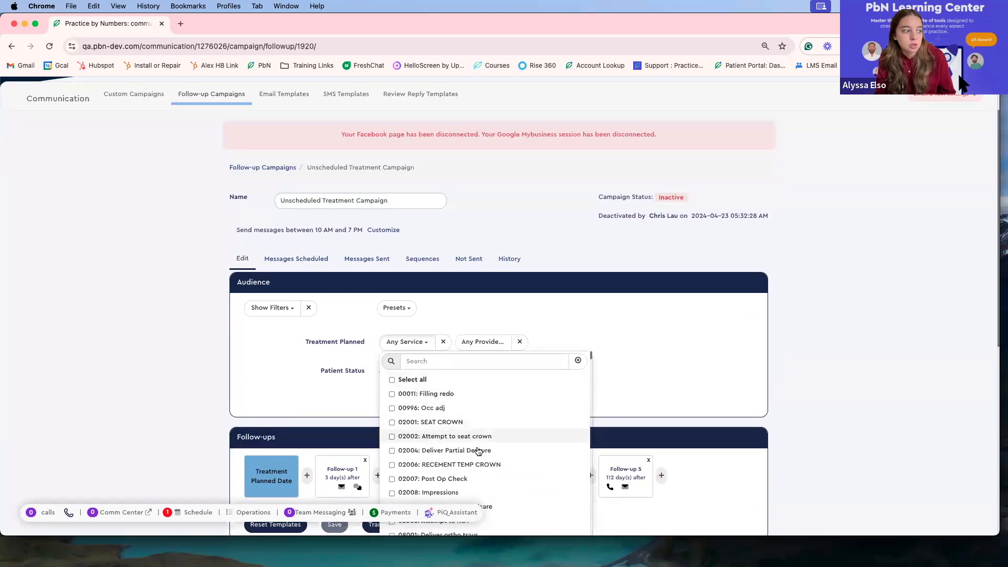
{"action": "left_click", "coordinate": [483, 344]}
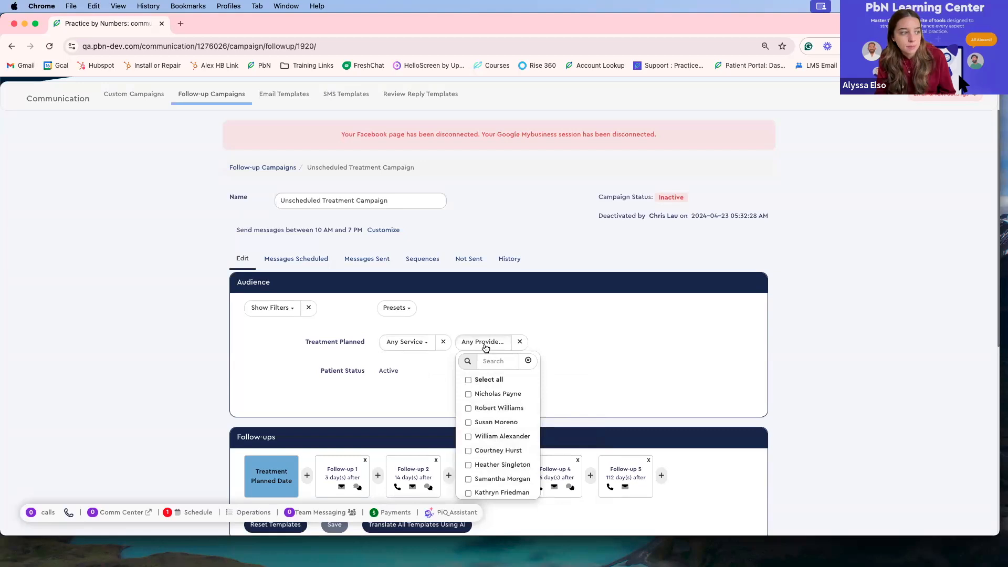
{"action": "left_click", "coordinate": [485, 347]}
{"action": "scroll", "coordinate": [612, 398], "scroll_direction": "down", "scroll_amount": 5}
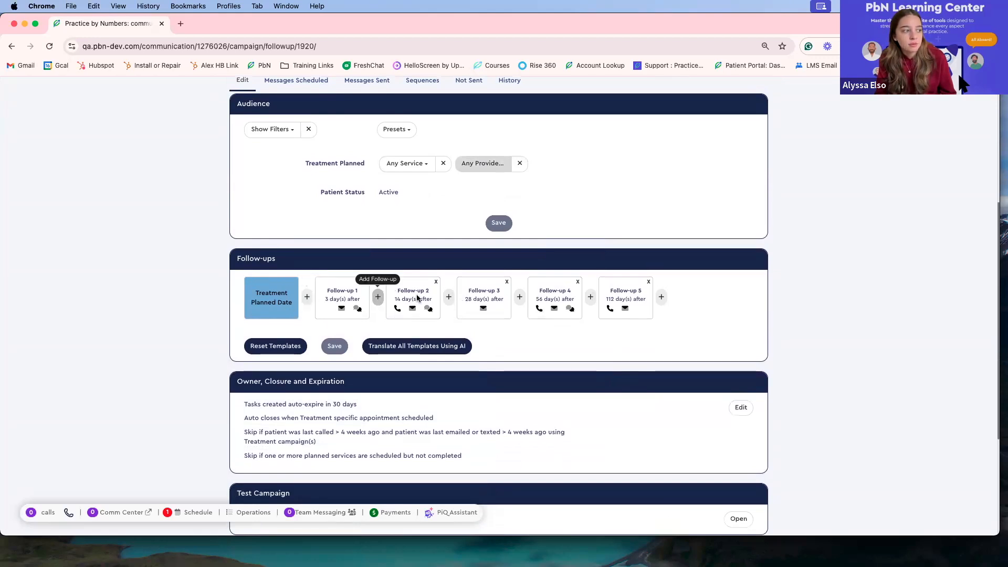
{"action": "scroll", "coordinate": [526, 322], "scroll_direction": "up", "scroll_amount": 5}
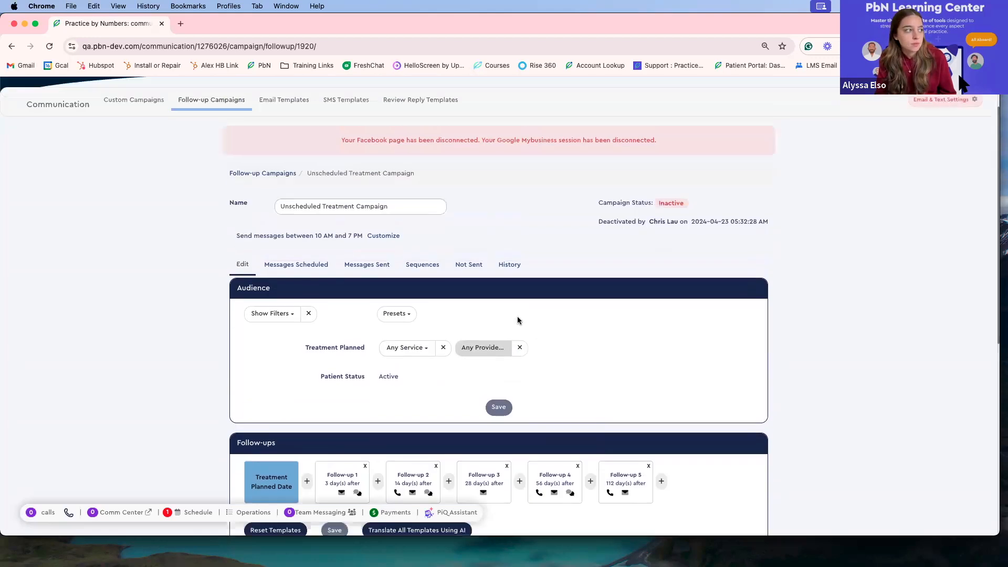
Return to the Follow-up Campaigns list and open the Cancelled Appointments Campaign with its audience filters shown for editing.
{"action": "left_click", "coordinate": [262, 174]}
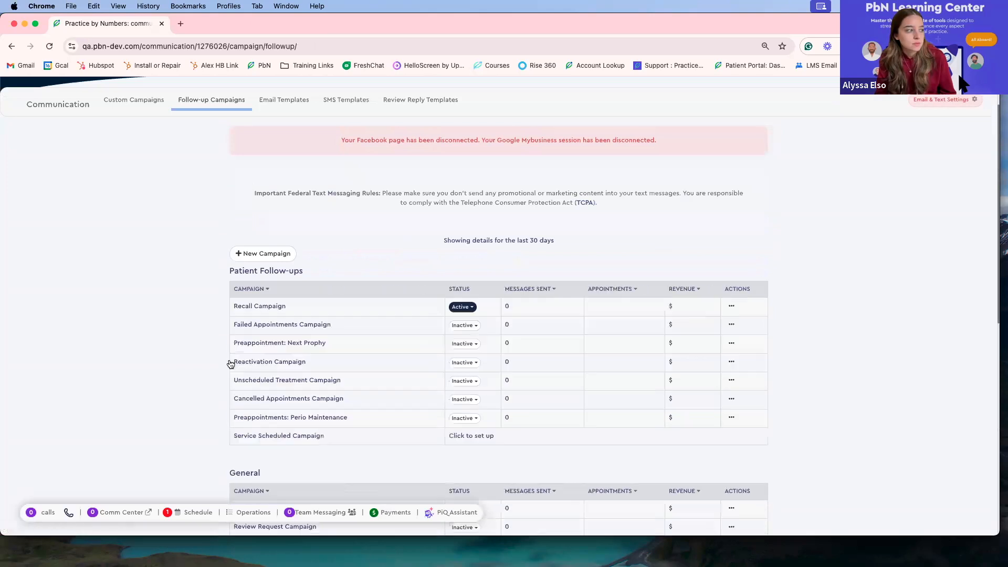
{"action": "left_click", "coordinate": [294, 399]}
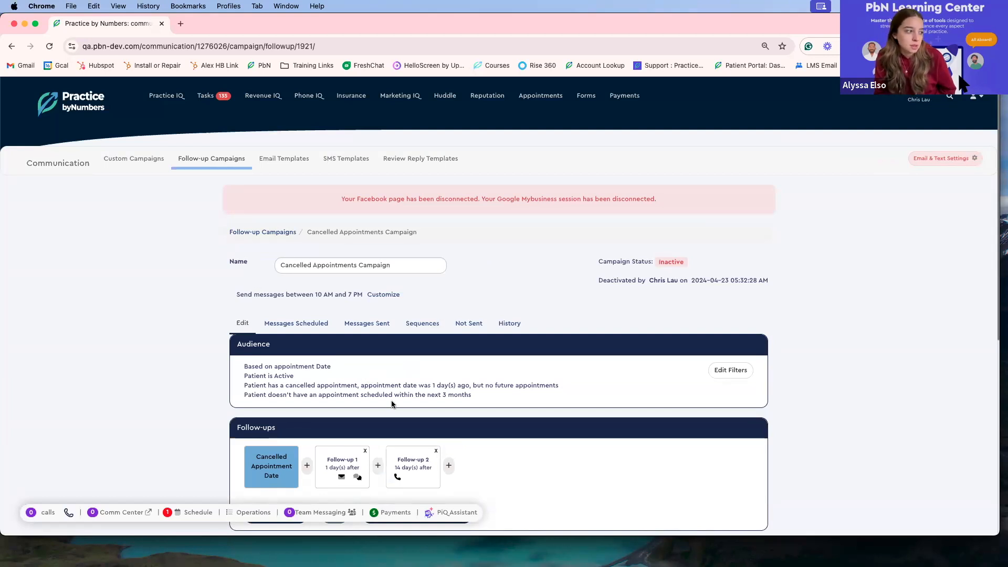
{"action": "left_click", "coordinate": [730, 370]}
{"action": "scroll", "coordinate": [676, 404], "scroll_direction": "down", "scroll_amount": 3}
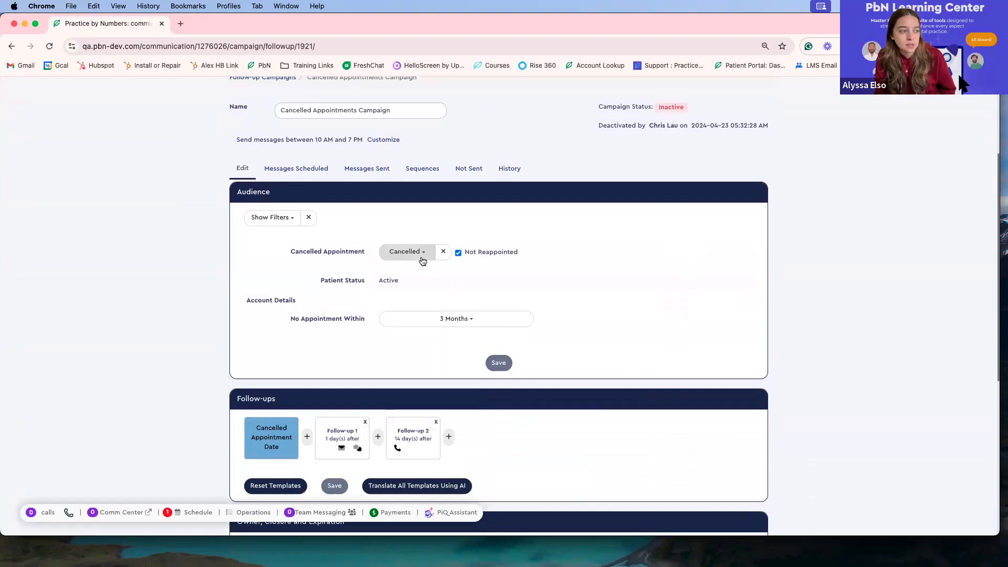
Examine the Cancelled Appointment and No Appointment Within filter options, leaving them as set, and look over the follow-ups.
{"action": "left_click", "coordinate": [422, 258]}
{"action": "left_click", "coordinate": [422, 259]}
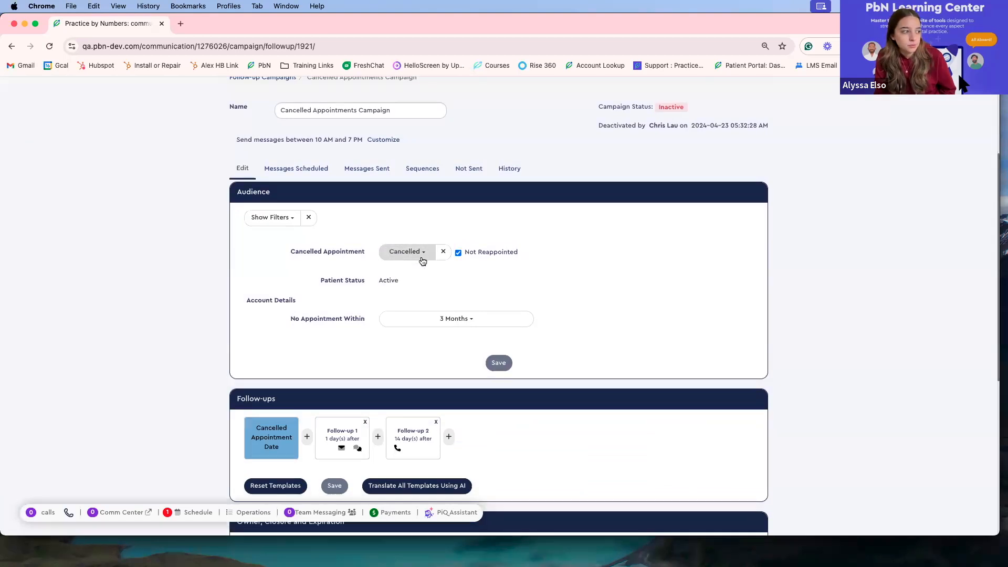
{"action": "left_click", "coordinate": [470, 321]}
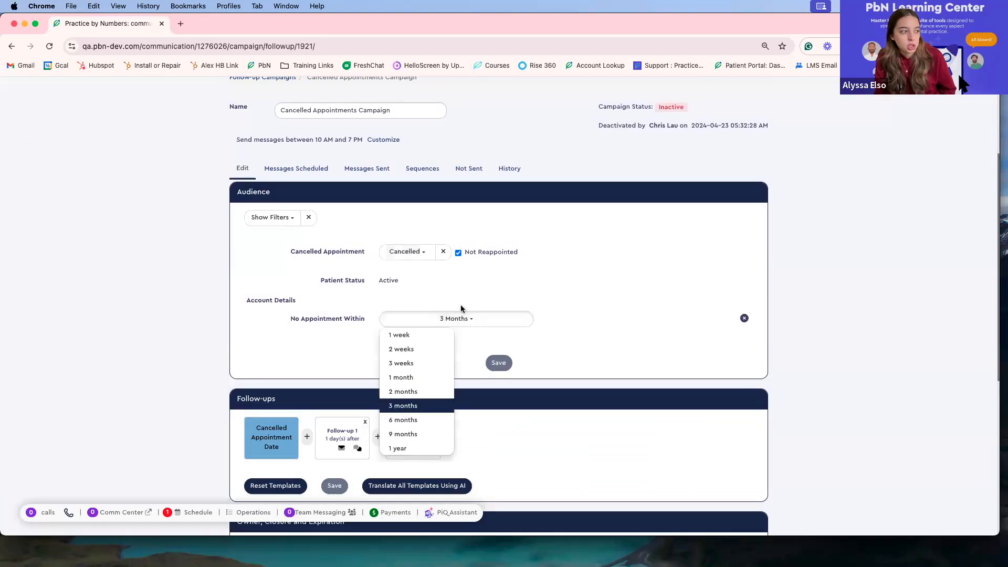
{"action": "left_click", "coordinate": [416, 324]}
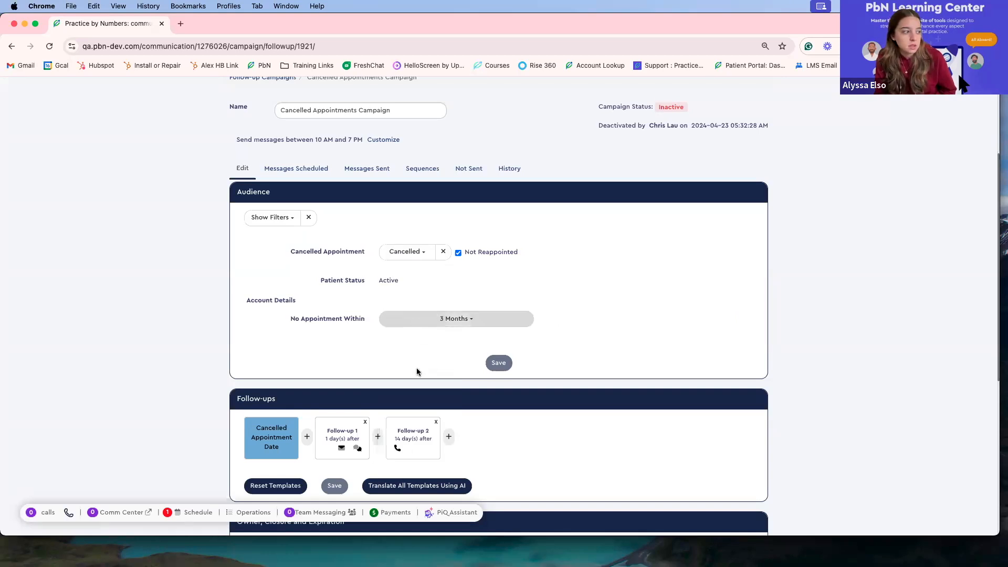
{"action": "scroll", "coordinate": [450, 387], "scroll_direction": "down", "scroll_amount": 3}
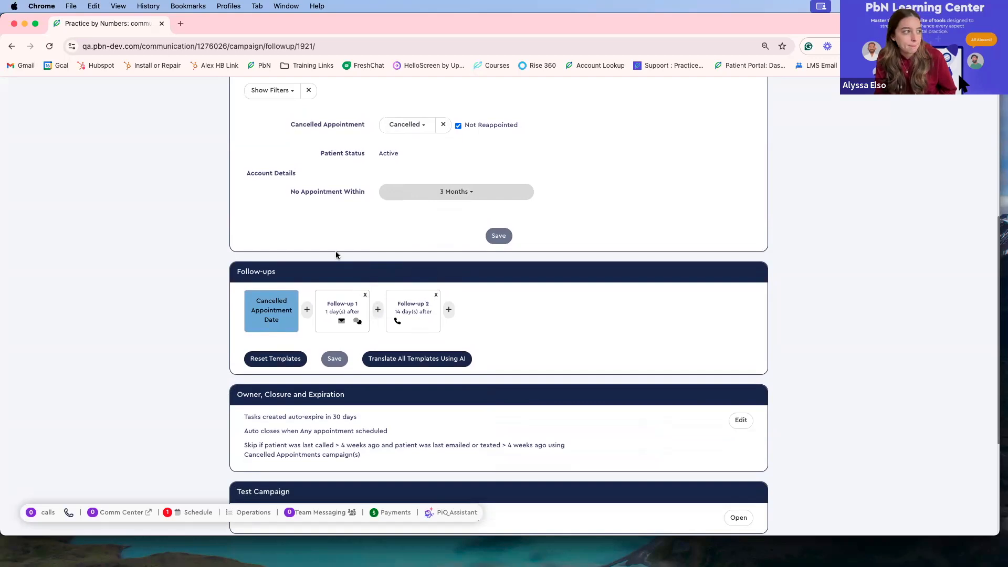
{"action": "scroll", "coordinate": [335, 255], "scroll_direction": "up", "scroll_amount": 5}
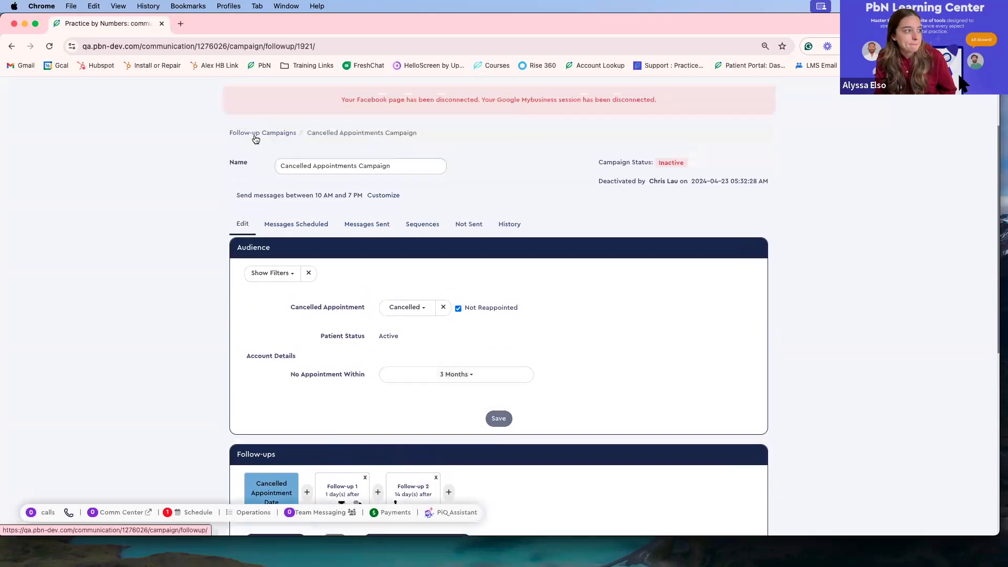
Return to the Follow-up Campaigns list and open Preappointments: Perio Maintenance with its audience filters shown for editing.
{"action": "left_click", "coordinate": [255, 135]}
{"action": "scroll", "coordinate": [281, 291], "scroll_direction": "down", "scroll_amount": 3}
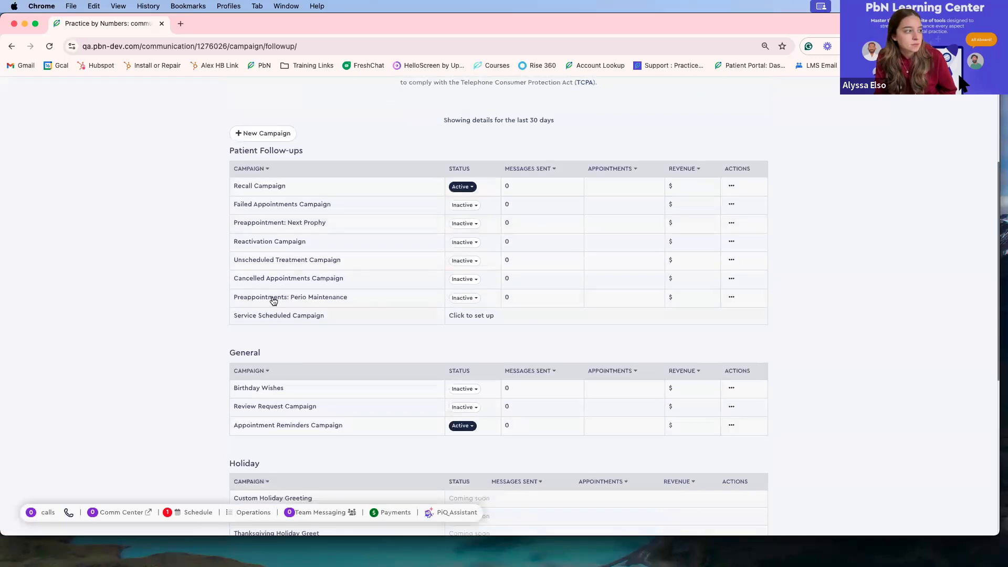
{"action": "left_click", "coordinate": [272, 298]}
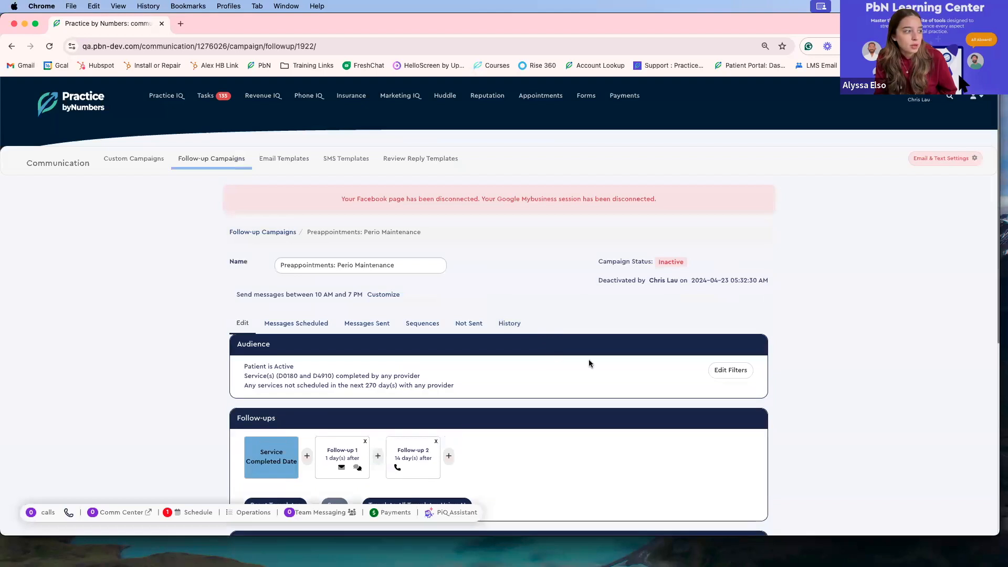
{"action": "scroll", "coordinate": [726, 372], "scroll_direction": "down", "scroll_amount": 1}
{"action": "left_click", "coordinate": [723, 350]}
{"action": "scroll", "coordinate": [634, 377], "scroll_direction": "down", "scroll_amount": 4}
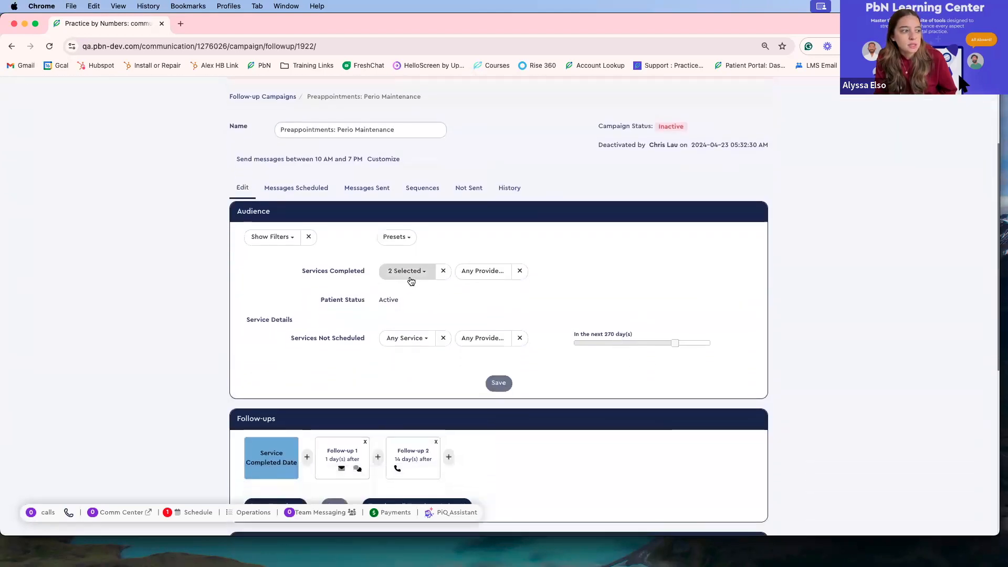
Examine the Services Completed filter's service list to find which procedure codes are selected for the perio maintenance campaign.
{"action": "left_click", "coordinate": [418, 280]}
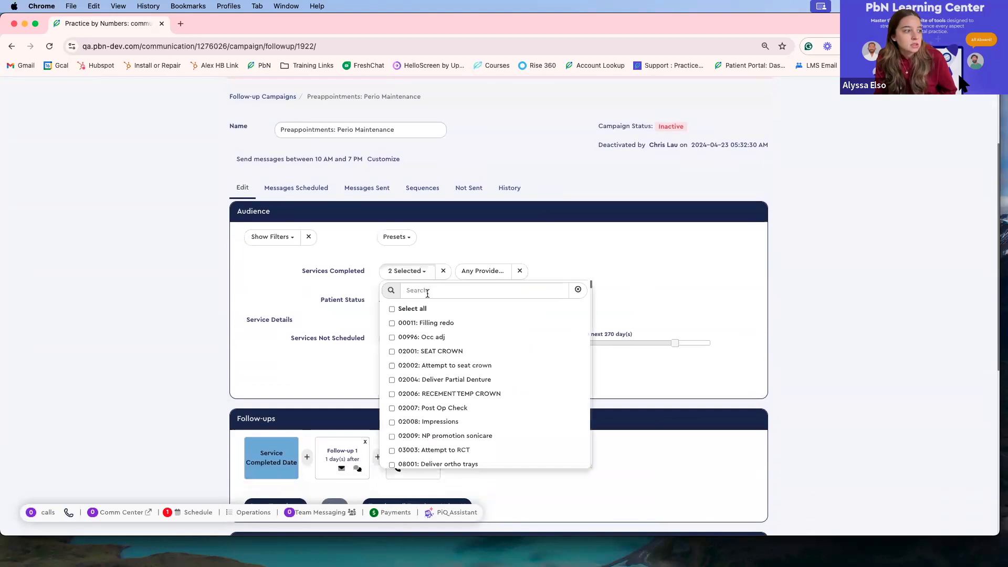
{"action": "scroll", "coordinate": [462, 388], "scroll_direction": "down", "scroll_amount": 15}
{"action": "scroll", "coordinate": [462, 403], "scroll_direction": "up", "scroll_amount": 5}
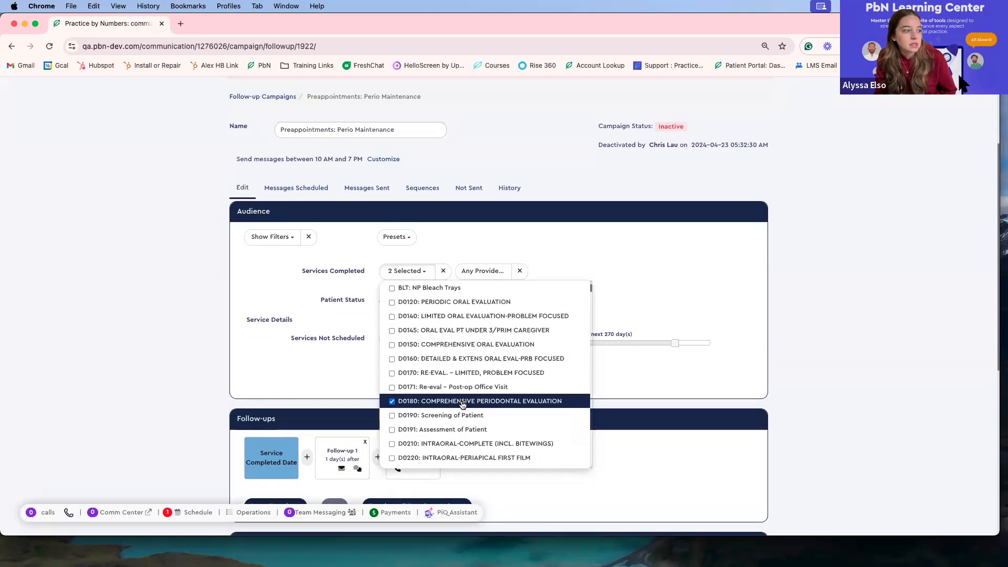
{"action": "scroll", "coordinate": [462, 403], "scroll_direction": "down", "scroll_amount": 1}
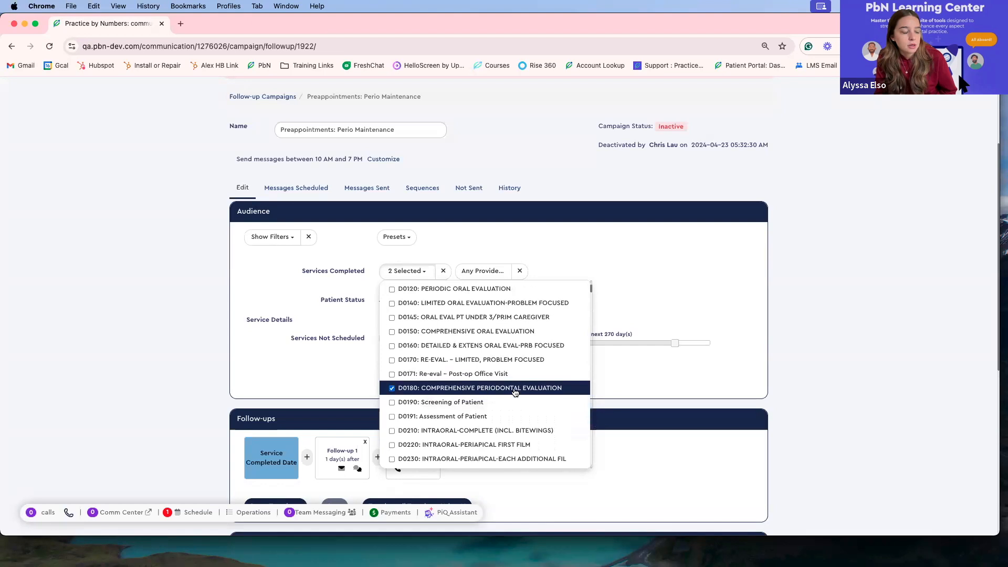
{"action": "scroll", "coordinate": [516, 393], "scroll_direction": "down", "scroll_amount": 10}
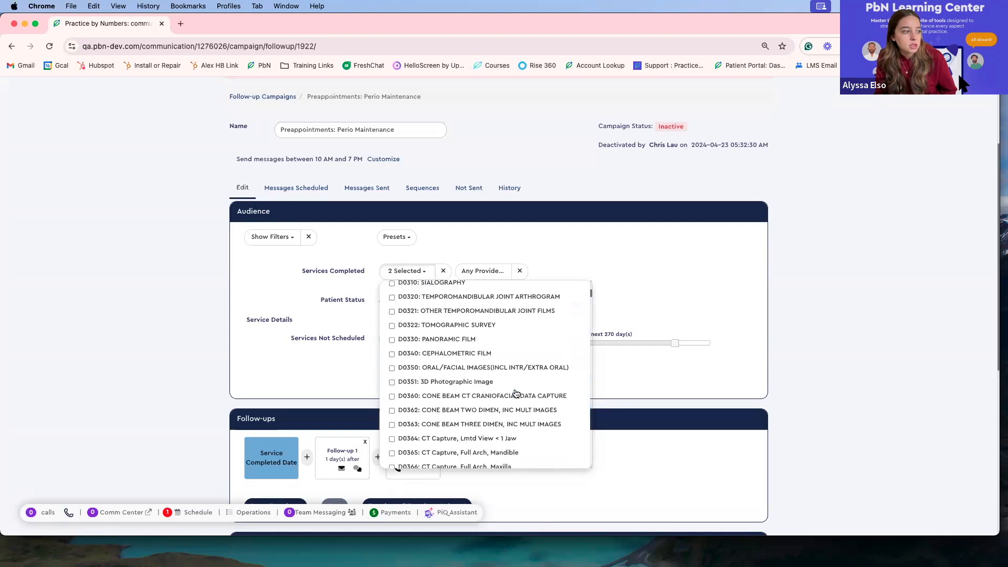
{"action": "scroll", "coordinate": [516, 394], "scroll_direction": "down", "scroll_amount": 15}
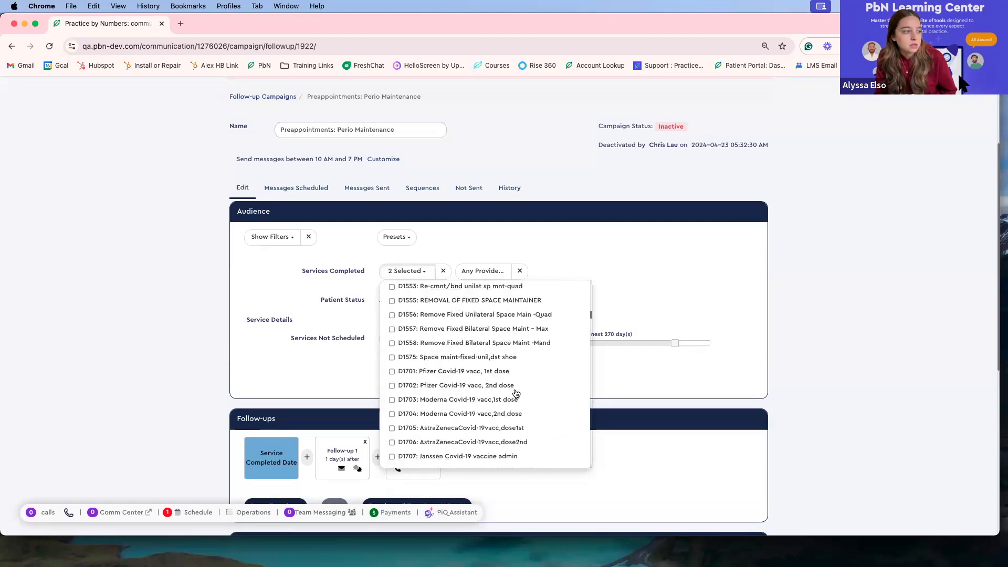
{"action": "scroll", "coordinate": [516, 394], "scroll_direction": "down", "scroll_amount": 15}
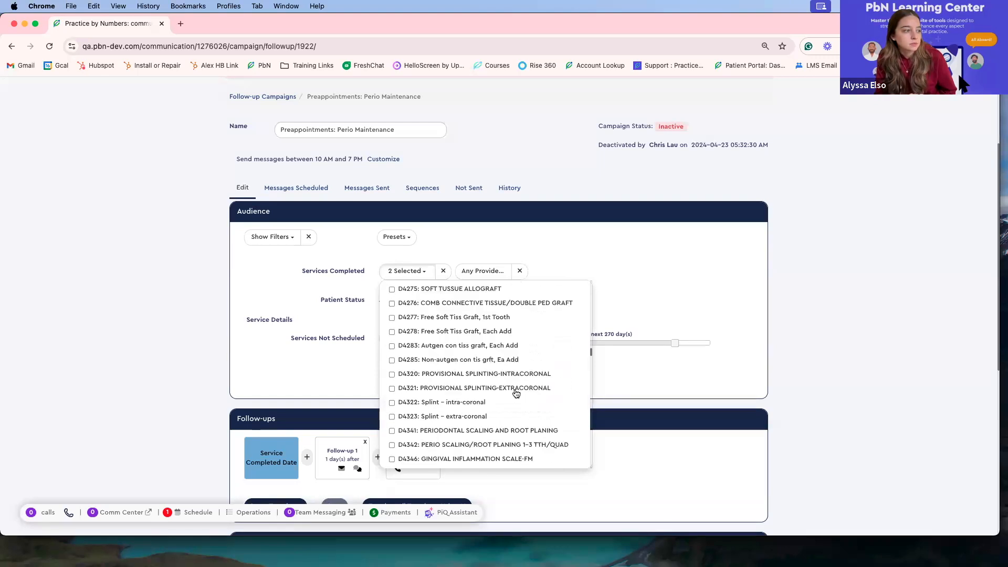
{"action": "scroll", "coordinate": [516, 393], "scroll_direction": "down", "scroll_amount": 10}
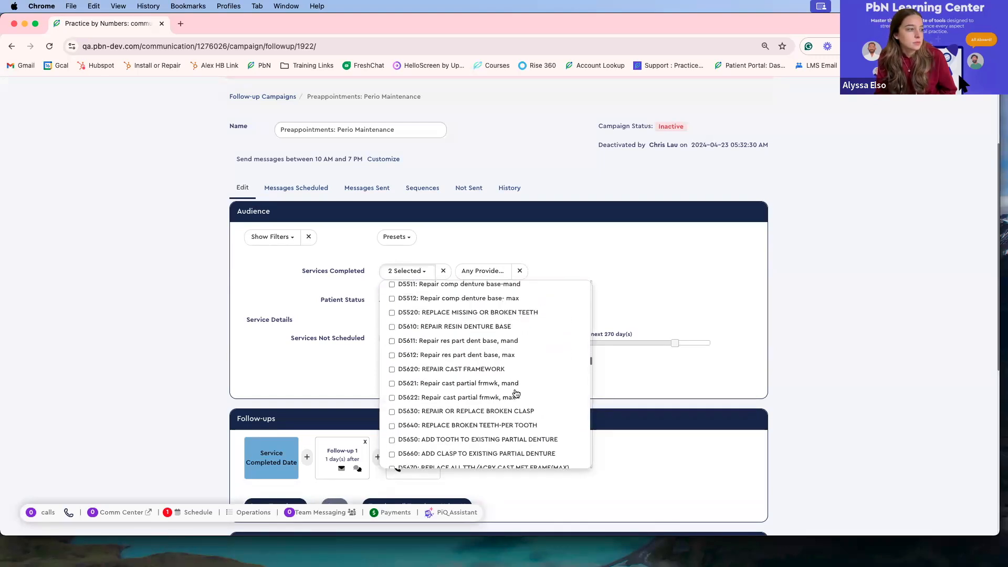
{"action": "scroll", "coordinate": [517, 394], "scroll_direction": "up", "scroll_amount": 10}
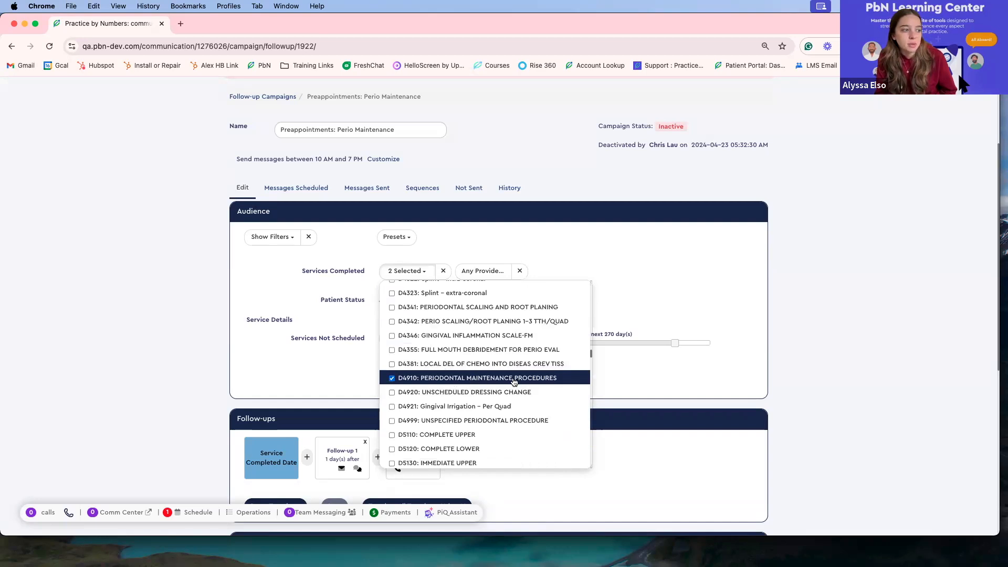
Close the Services Completed list and examine the settings of Follow-up 2 in the perio maintenance campaign.
{"action": "left_click", "coordinate": [578, 255]}
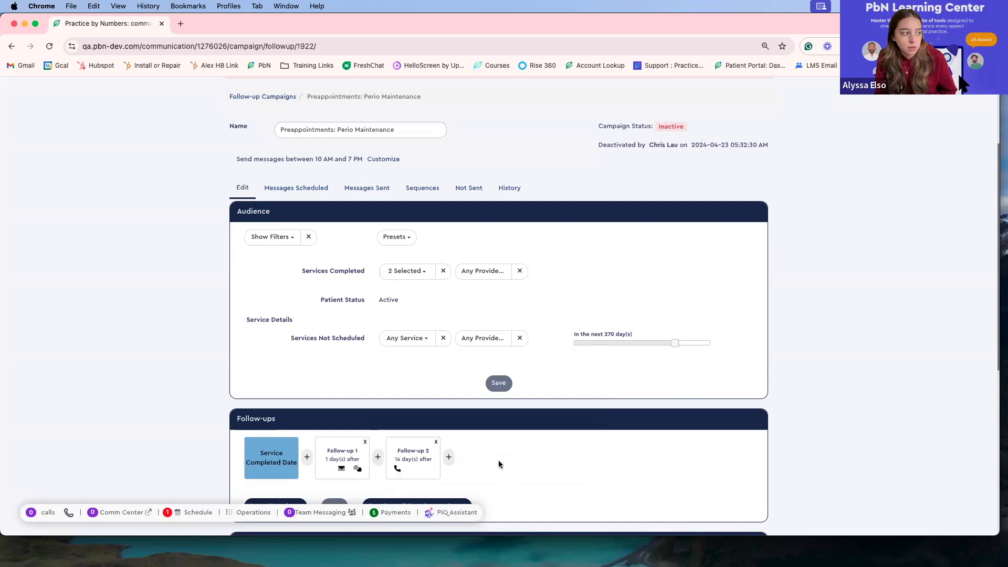
{"action": "scroll", "coordinate": [499, 464], "scroll_direction": "down", "scroll_amount": 5}
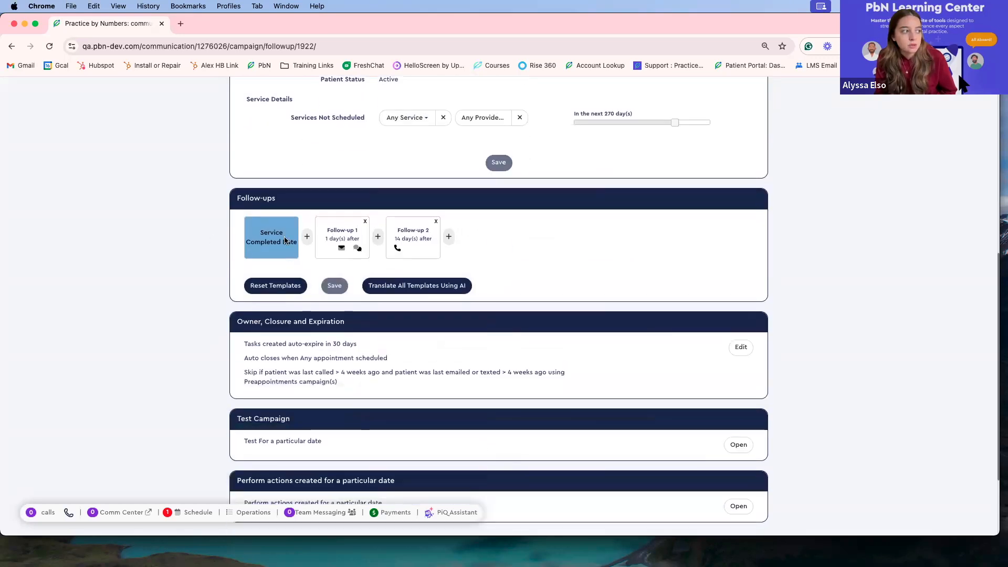
{"action": "left_click", "coordinate": [411, 236]}
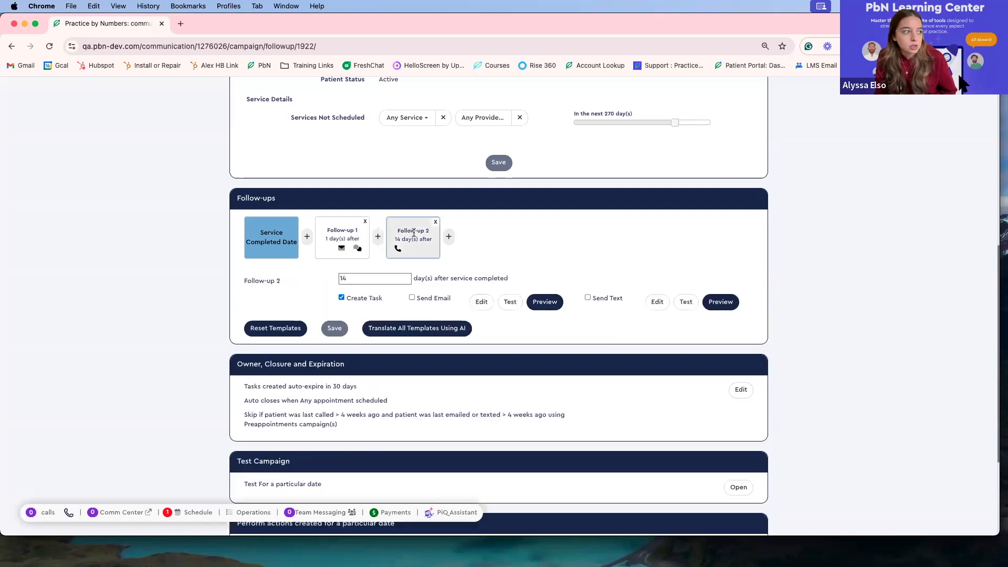
Try adding a third follow-up after Follow-up 2, and delete it again.
{"action": "left_click", "coordinate": [449, 237]}
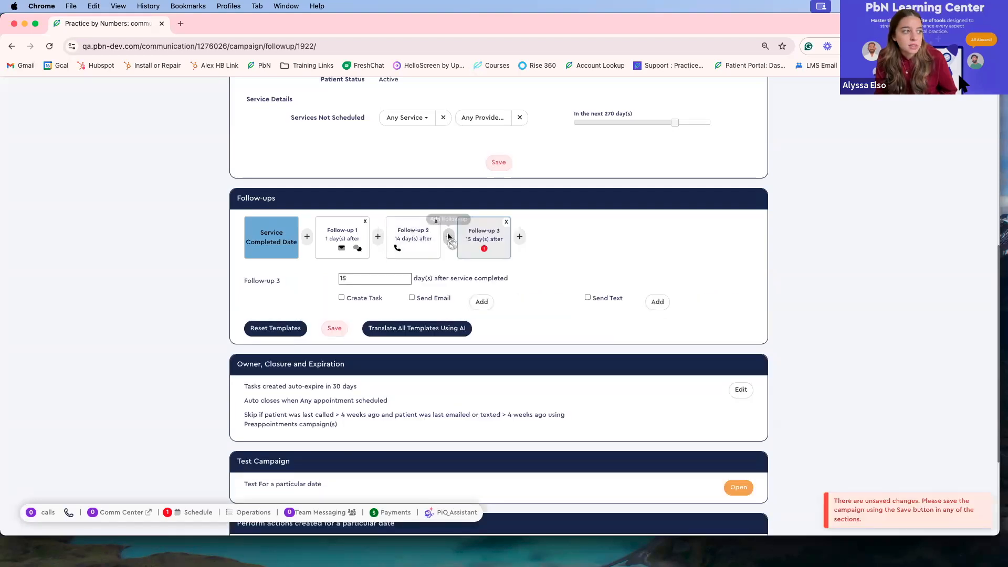
{"action": "left_click", "coordinate": [409, 241]}
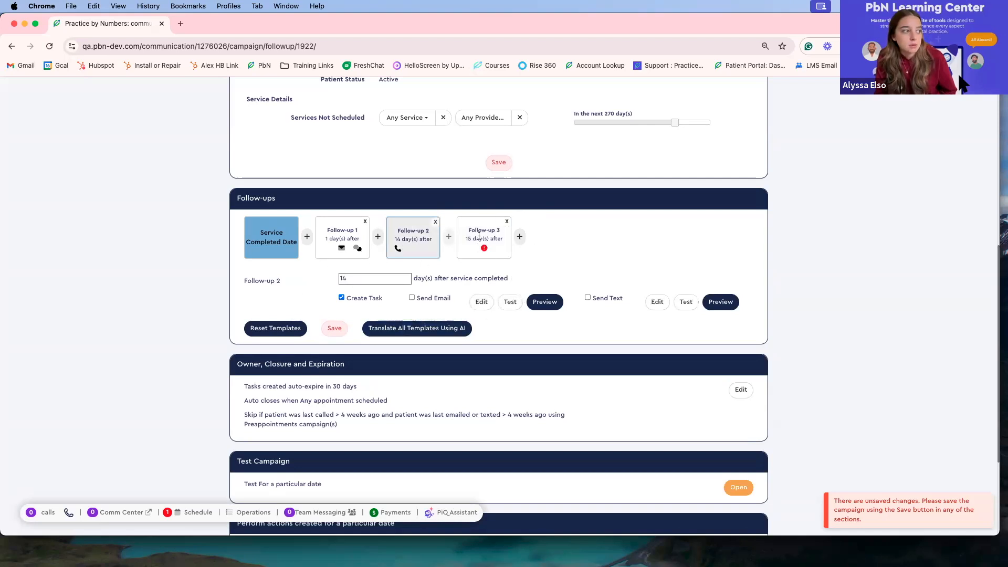
{"action": "left_click", "coordinate": [508, 223]}
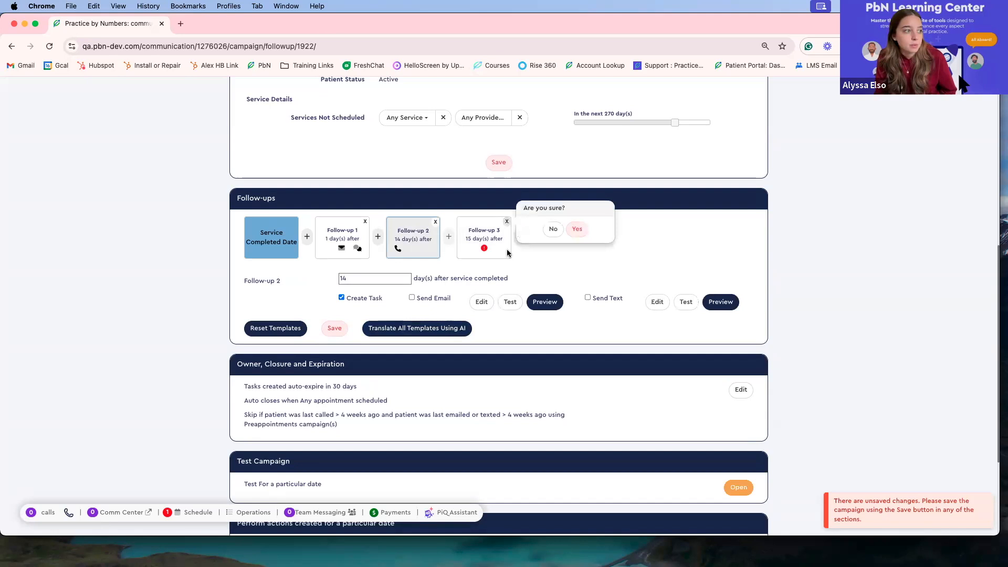
{"action": "left_click", "coordinate": [576, 231]}
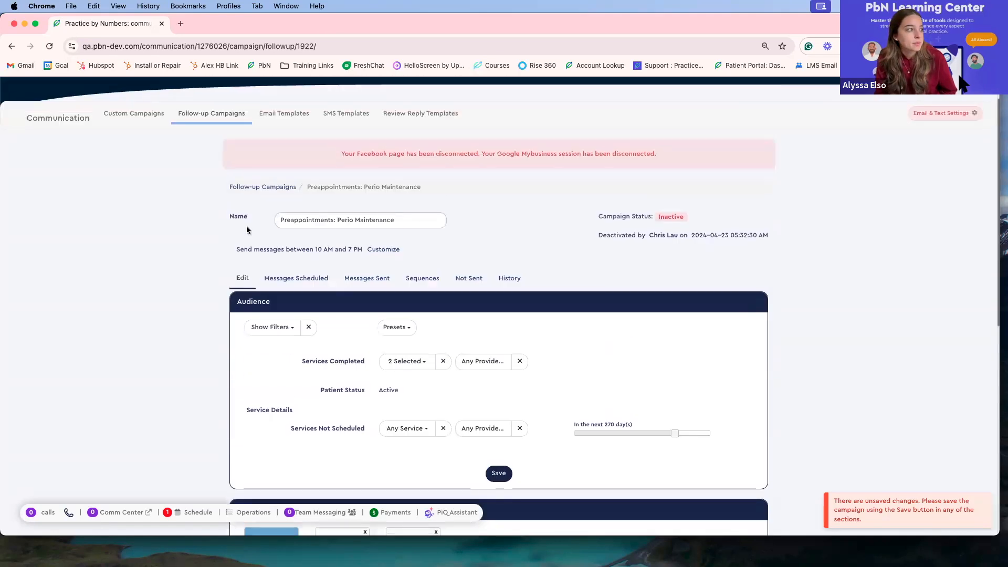
Return to the Follow-up Campaigns list without saving changes and open the Birthday Wishes campaign from the General section.
{"action": "left_click", "coordinate": [263, 187]}
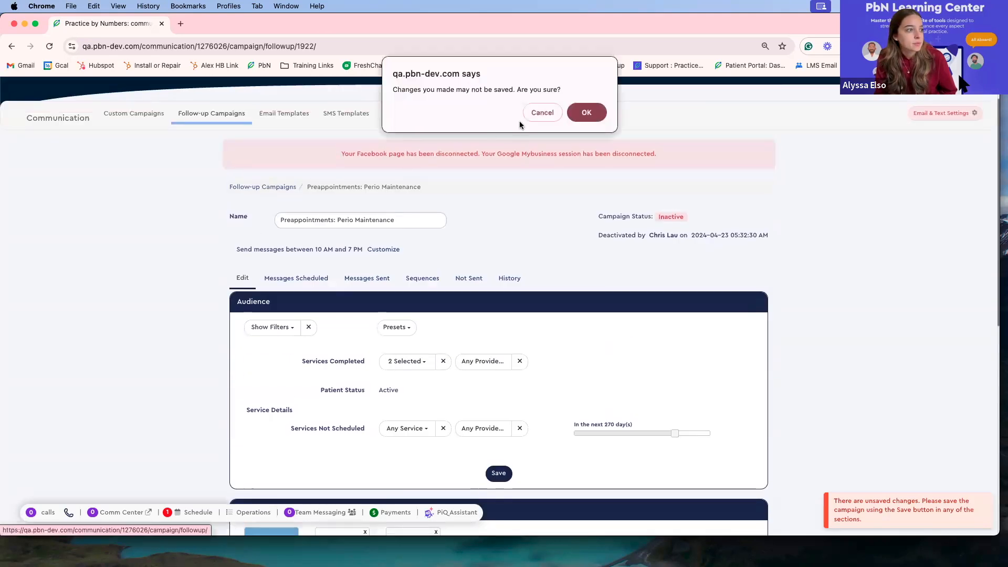
{"action": "left_click", "coordinate": [586, 111]}
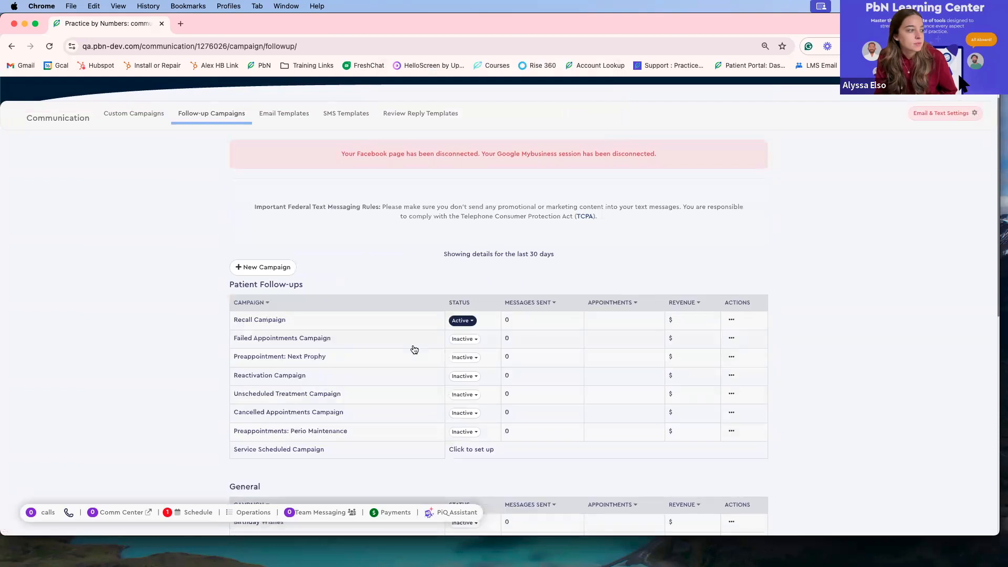
{"action": "scroll", "coordinate": [415, 342], "scroll_direction": "down", "scroll_amount": 3}
{"action": "scroll", "coordinate": [413, 345], "scroll_direction": "down", "scroll_amount": 2}
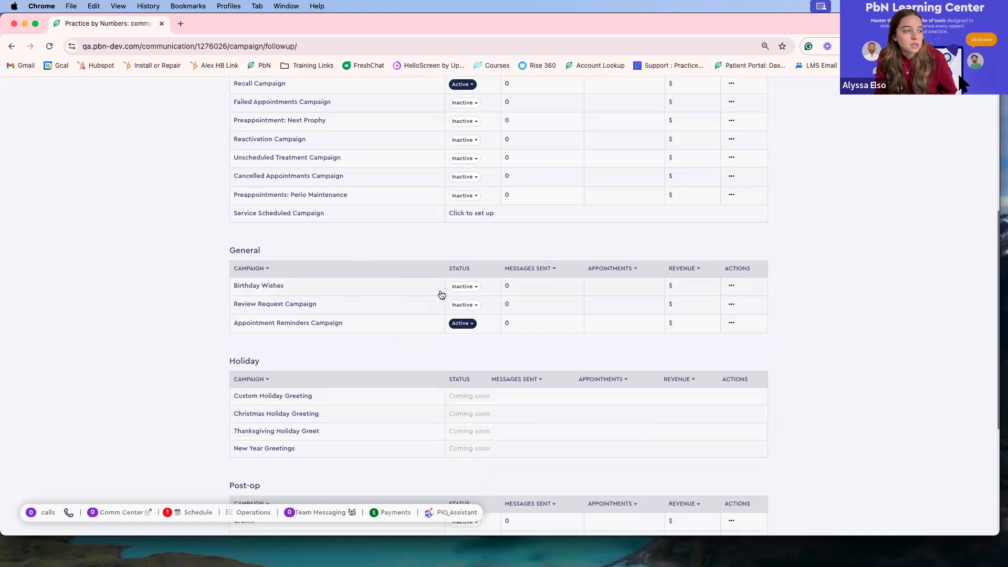
{"action": "left_click", "coordinate": [259, 287]}
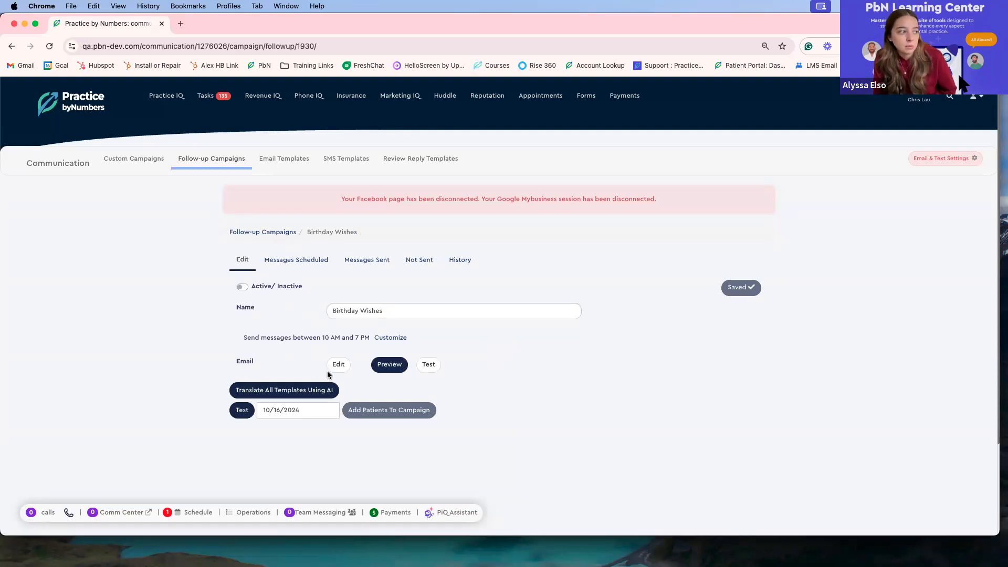
Try to preview the Birthday Wishes email, and open the email template library to choose a template for it.
{"action": "left_click", "coordinate": [390, 364]}
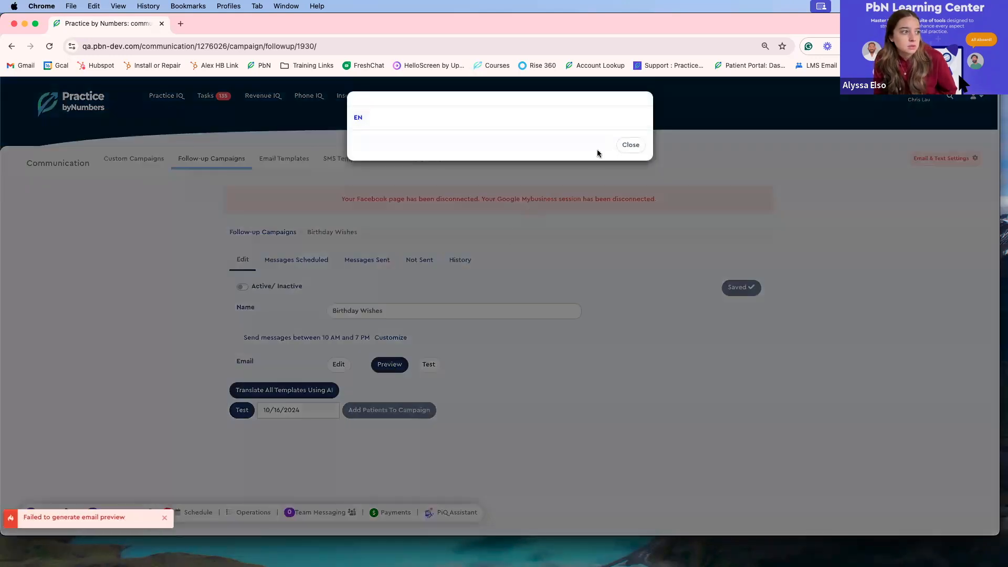
{"action": "left_click", "coordinate": [631, 145]}
{"action": "left_click", "coordinate": [339, 365]}
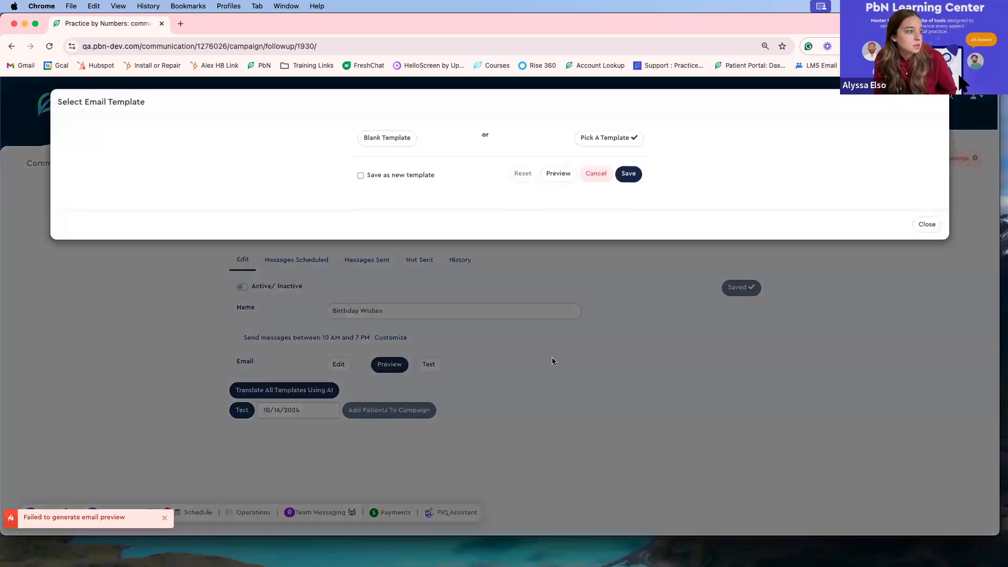
{"action": "left_click", "coordinate": [583, 137]}
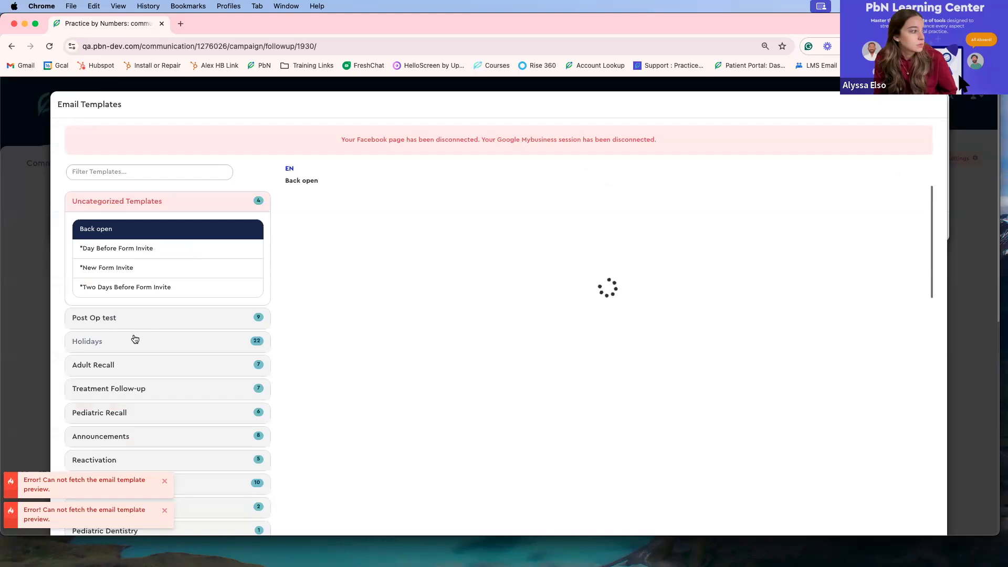
Look through the General category of the email templates for a birthday template.
{"action": "scroll", "coordinate": [163, 343], "scroll_direction": "down", "scroll_amount": 3}
{"action": "scroll", "coordinate": [162, 343], "scroll_direction": "down", "scroll_amount": 5}
{"action": "left_click", "coordinate": [166, 392]}
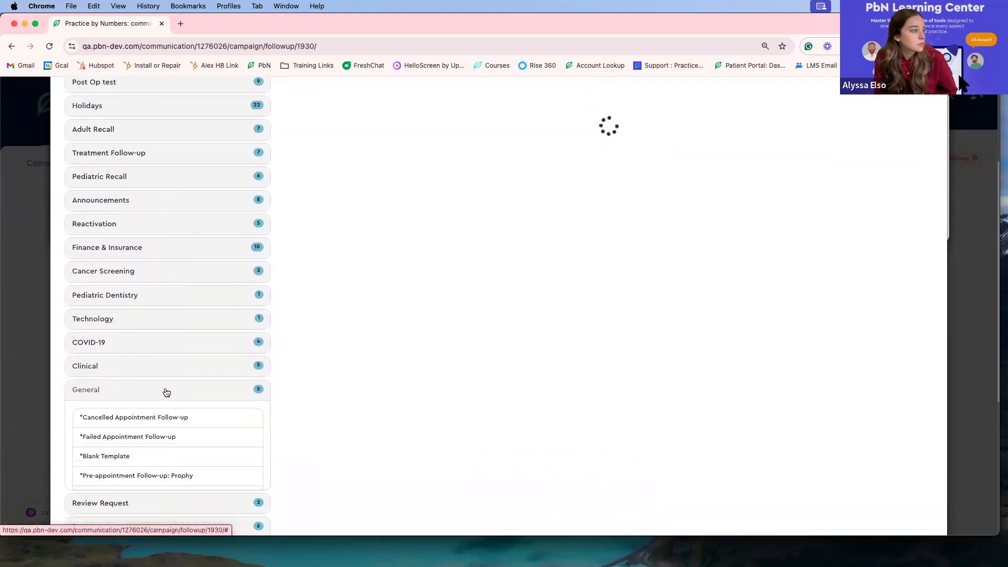
{"action": "scroll", "coordinate": [158, 367], "scroll_direction": "down", "scroll_amount": 3}
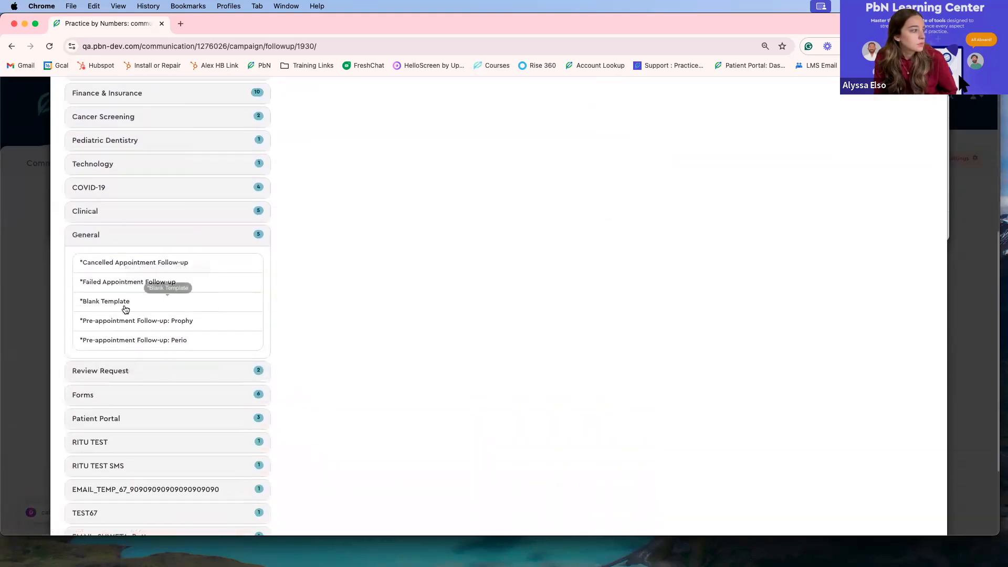
{"action": "scroll", "coordinate": [126, 351], "scroll_direction": "down", "scroll_amount": 1}
{"action": "scroll", "coordinate": [128, 351], "scroll_direction": "up", "scroll_amount": 3}
{"action": "scroll", "coordinate": [128, 350], "scroll_direction": "up", "scroll_amount": 5}
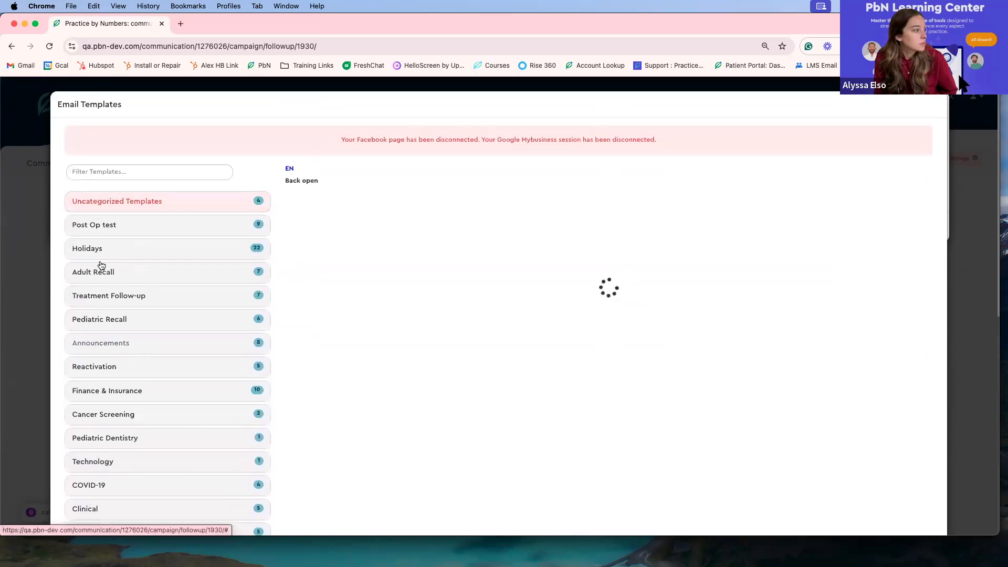
Use the Happy Birthday template from the Holidays category for the Birthday Wishes email and save the template.
{"action": "left_click", "coordinate": [92, 249]}
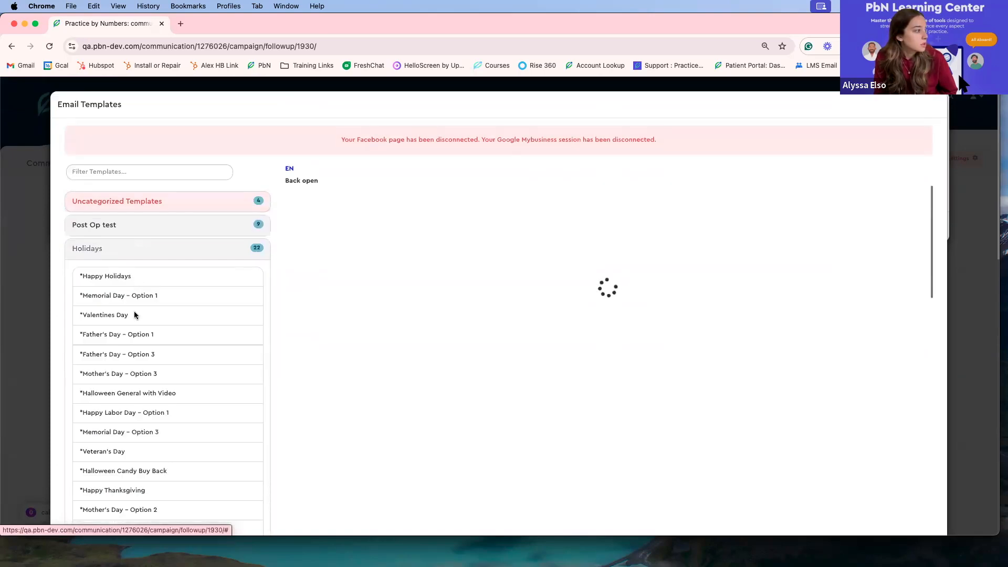
{"action": "scroll", "coordinate": [147, 331], "scroll_direction": "down", "scroll_amount": 3}
{"action": "scroll", "coordinate": [147, 331], "scroll_direction": "down", "scroll_amount": 2}
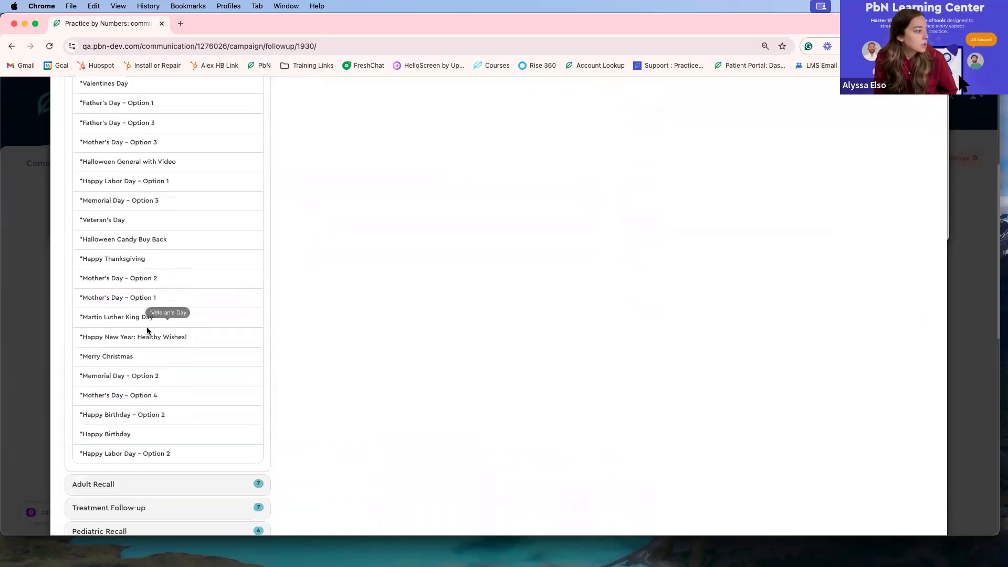
{"action": "left_click", "coordinate": [94, 432]}
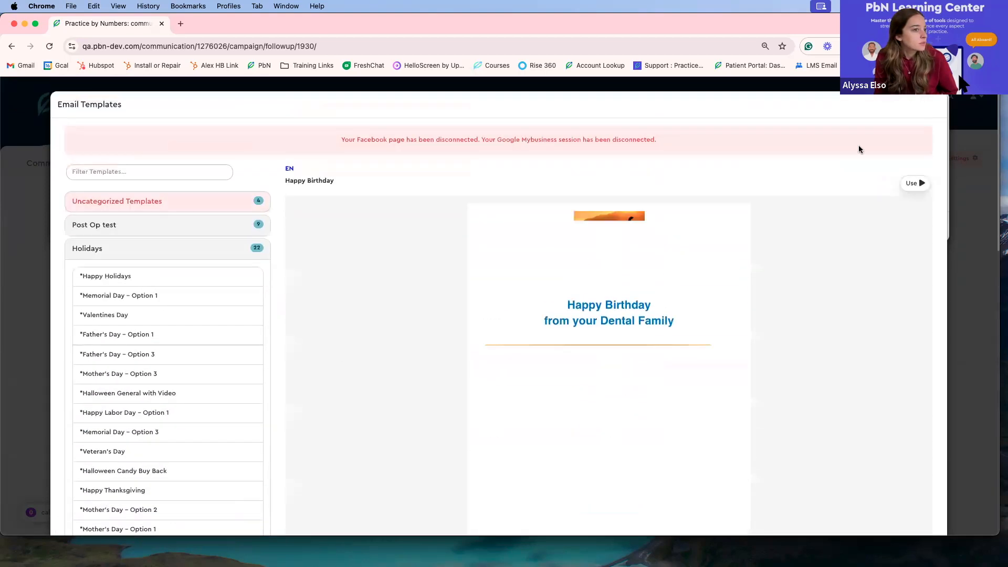
{"action": "scroll", "coordinate": [679, 245], "scroll_direction": "down", "scroll_amount": 3}
{"action": "scroll", "coordinate": [607, 231], "scroll_direction": "down", "scroll_amount": 5}
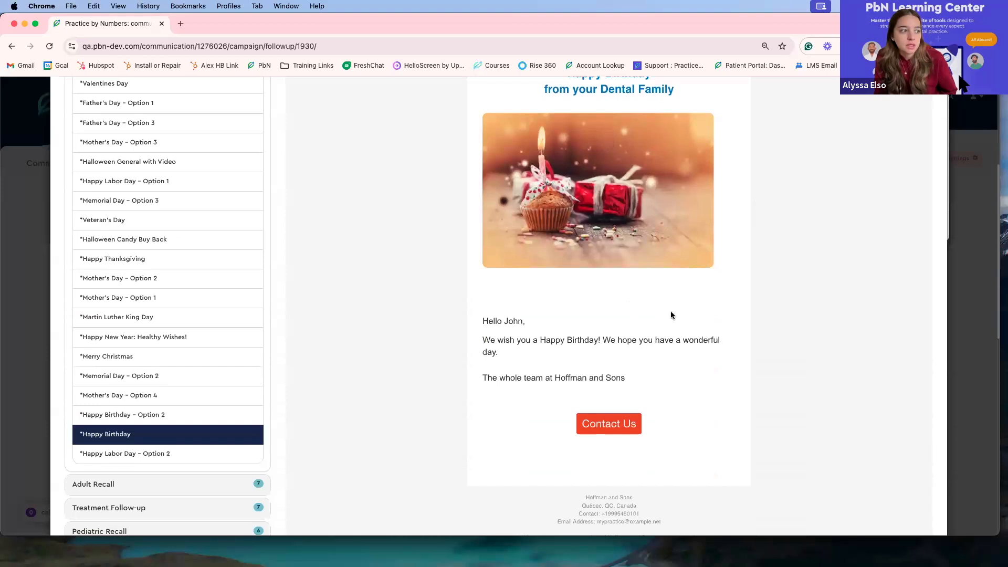
{"action": "scroll", "coordinate": [650, 355], "scroll_direction": "up", "scroll_amount": 3}
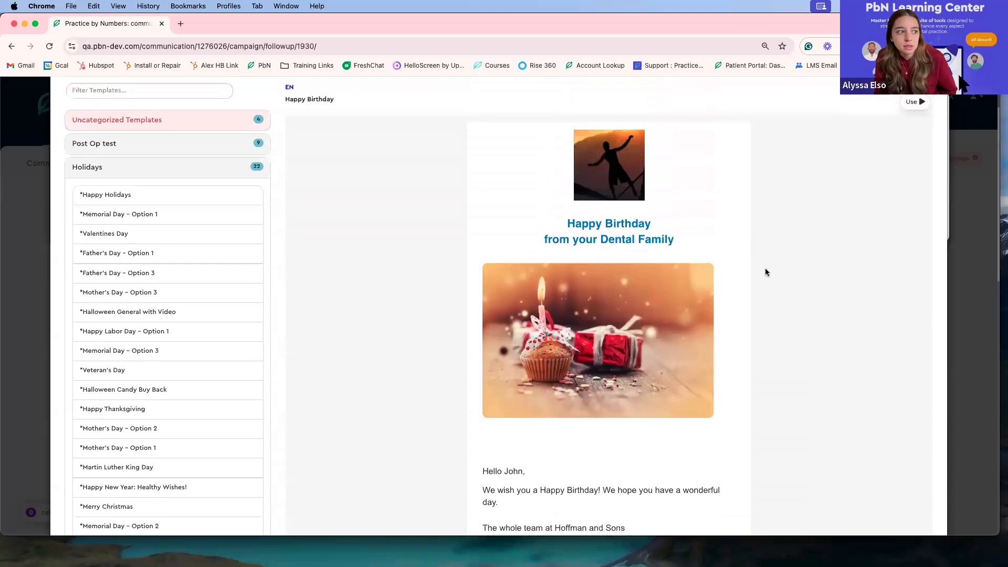
{"action": "left_click", "coordinate": [931, 102]}
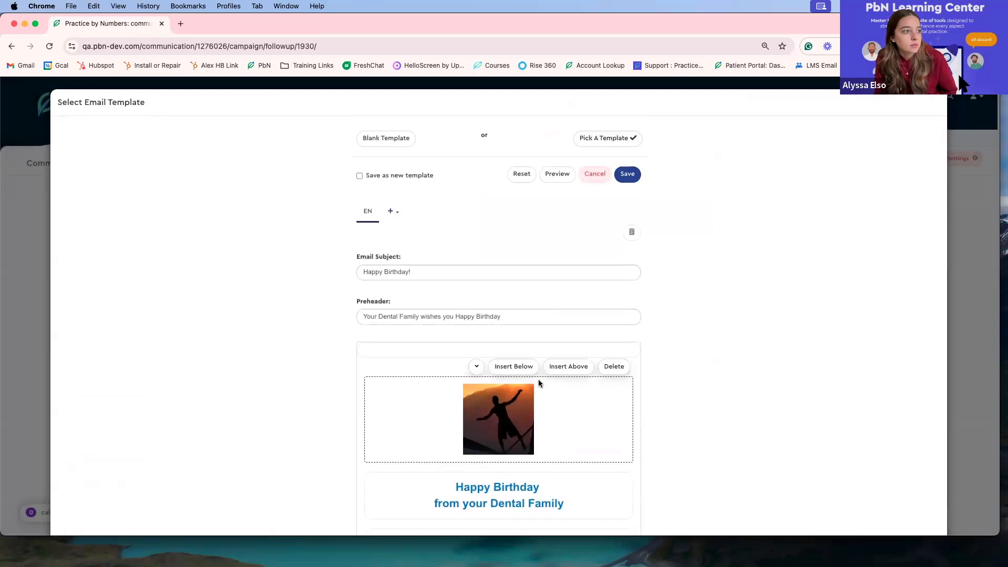
{"action": "left_click", "coordinate": [623, 173]}
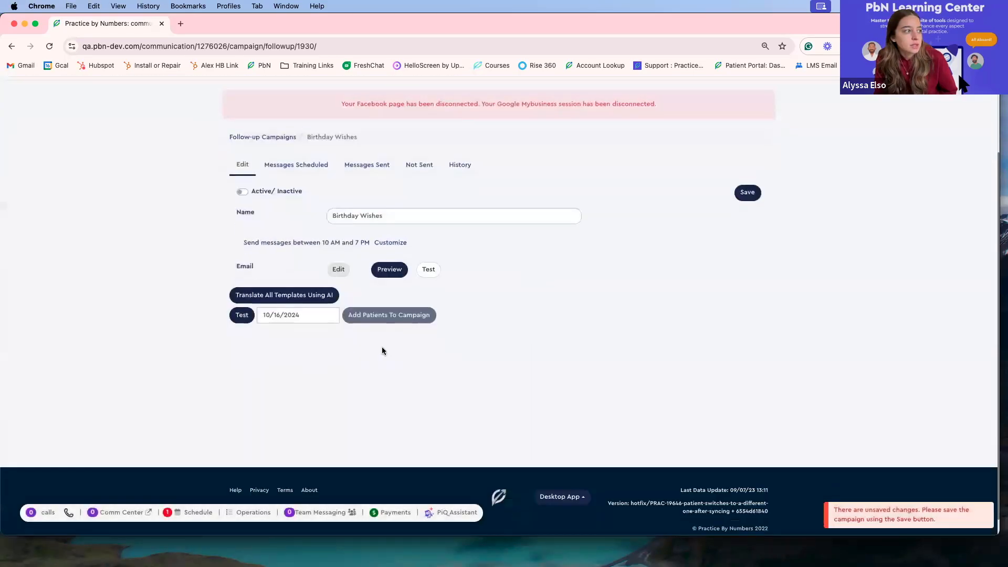
Activate the Birthday Wishes campaign, save it and return to the Follow-up Campaigns list.
{"action": "left_click", "coordinate": [242, 192]}
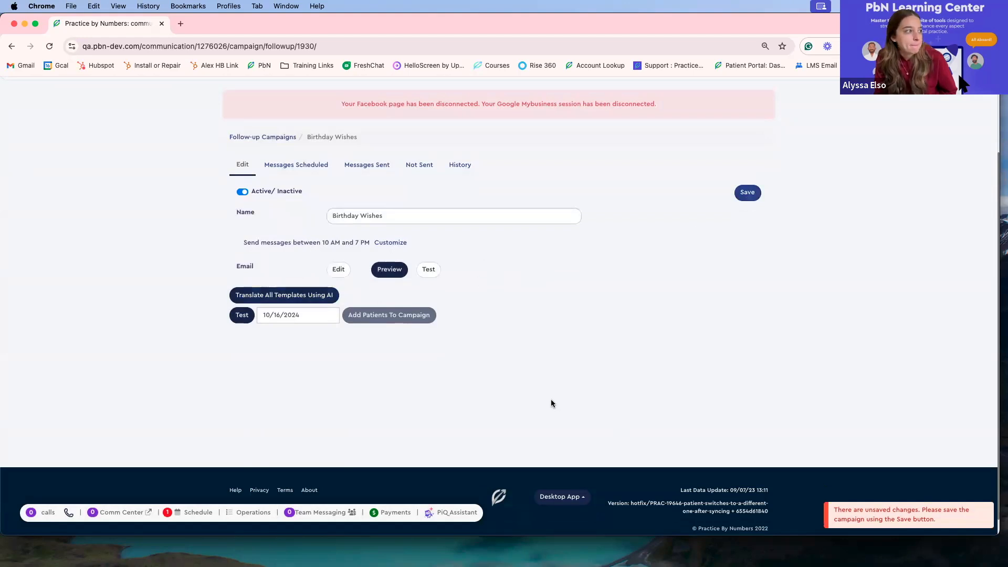
{"action": "scroll", "coordinate": [390, 345], "scroll_direction": "up", "scroll_amount": 2}
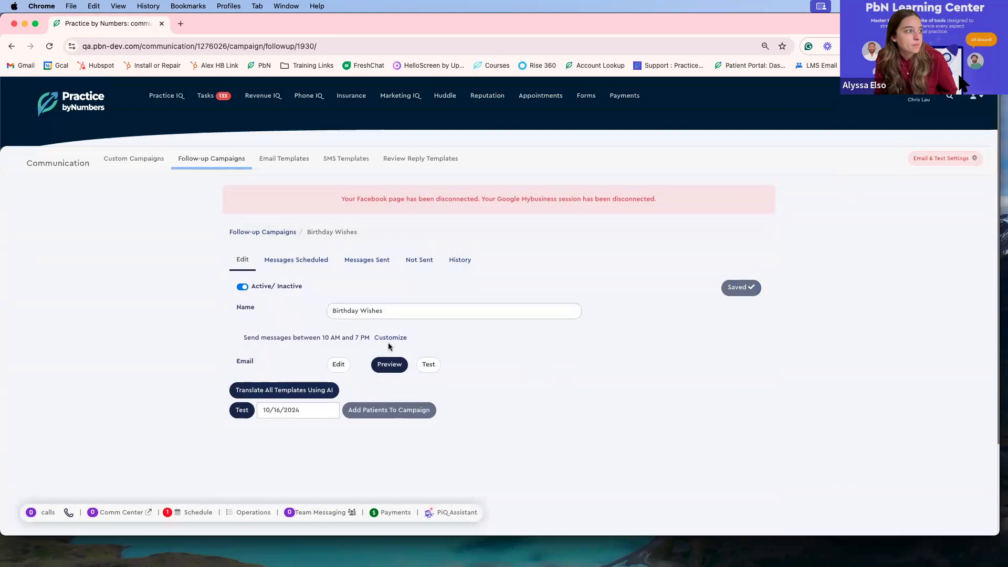
{"action": "left_click", "coordinate": [186, 165]}
Open the Crown campaign from the Post-op section and look over its message settings.
{"action": "scroll", "coordinate": [436, 415], "scroll_direction": "down", "scroll_amount": 2}
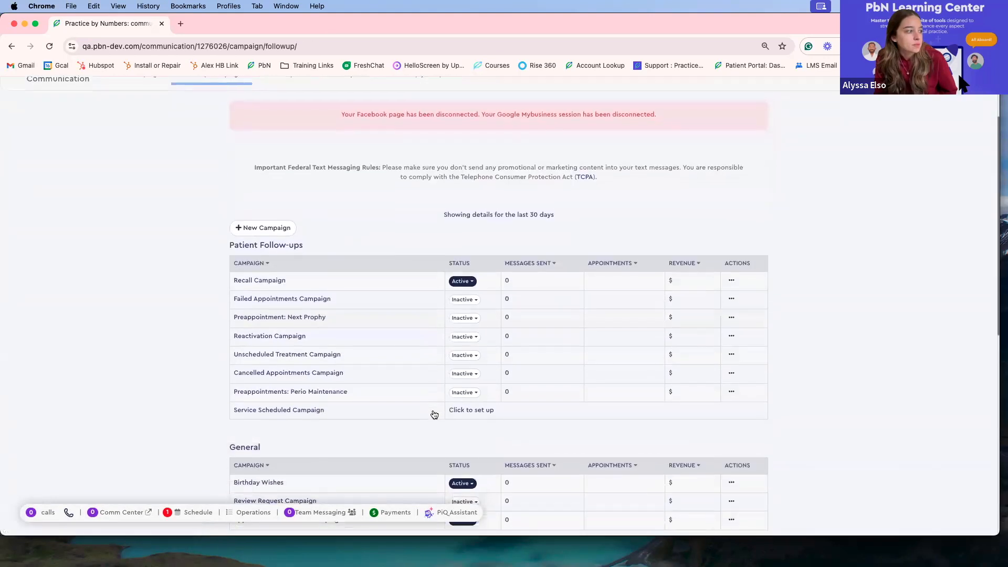
{"action": "scroll", "coordinate": [434, 415], "scroll_direction": "down", "scroll_amount": 8}
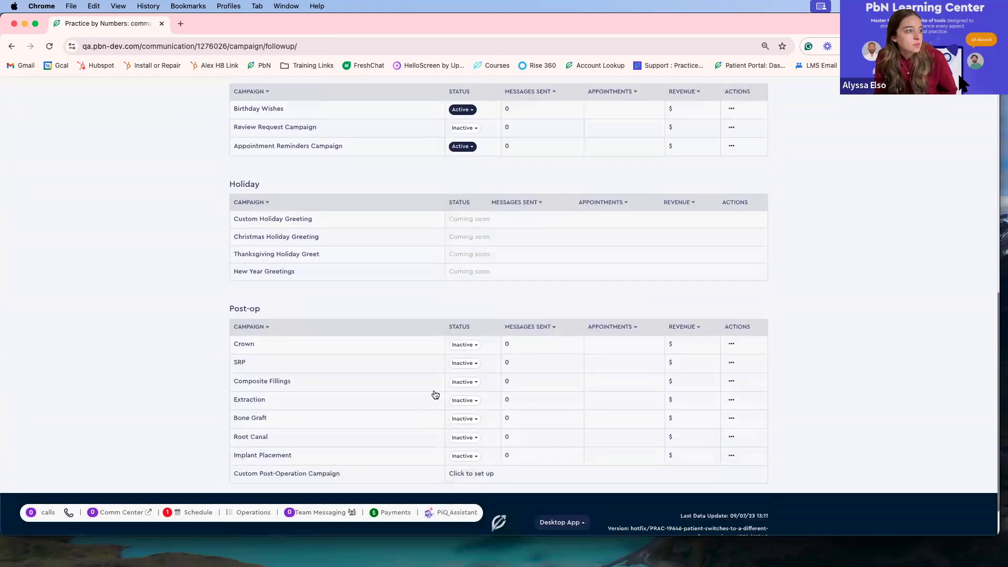
{"action": "scroll", "coordinate": [435, 394], "scroll_direction": "down", "scroll_amount": 1}
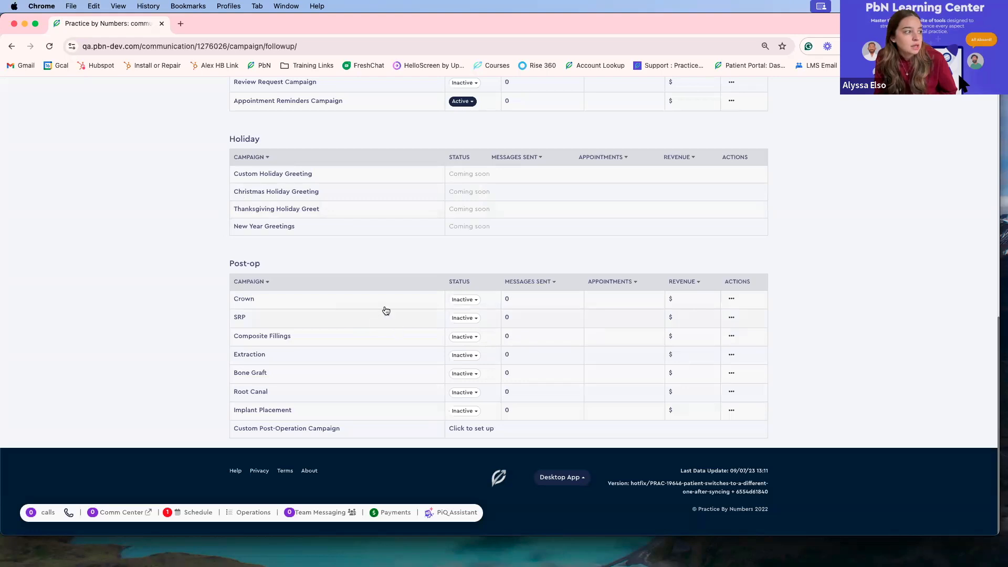
{"action": "left_click", "coordinate": [244, 301]}
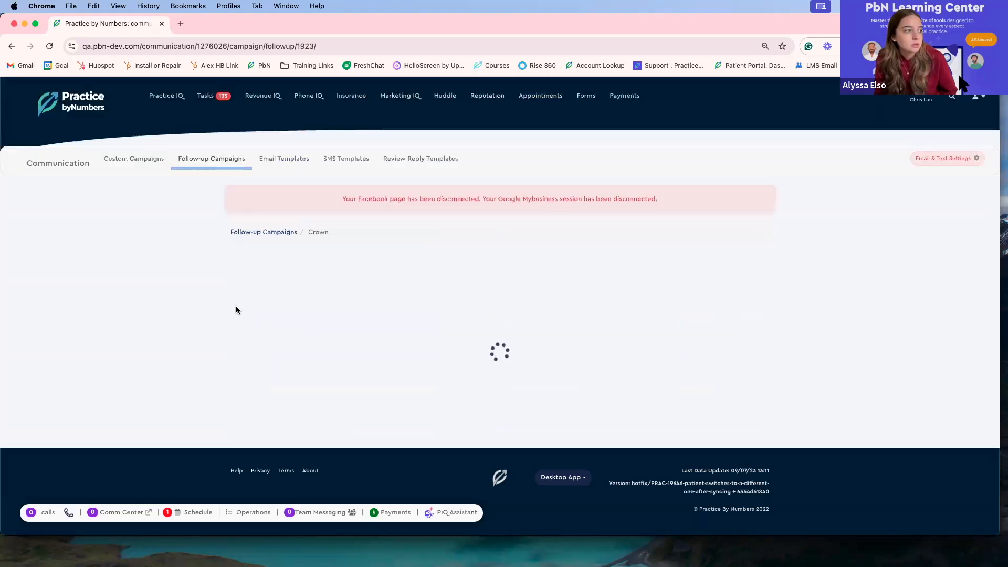
{"action": "scroll", "coordinate": [277, 316], "scroll_direction": "down", "scroll_amount": 2}
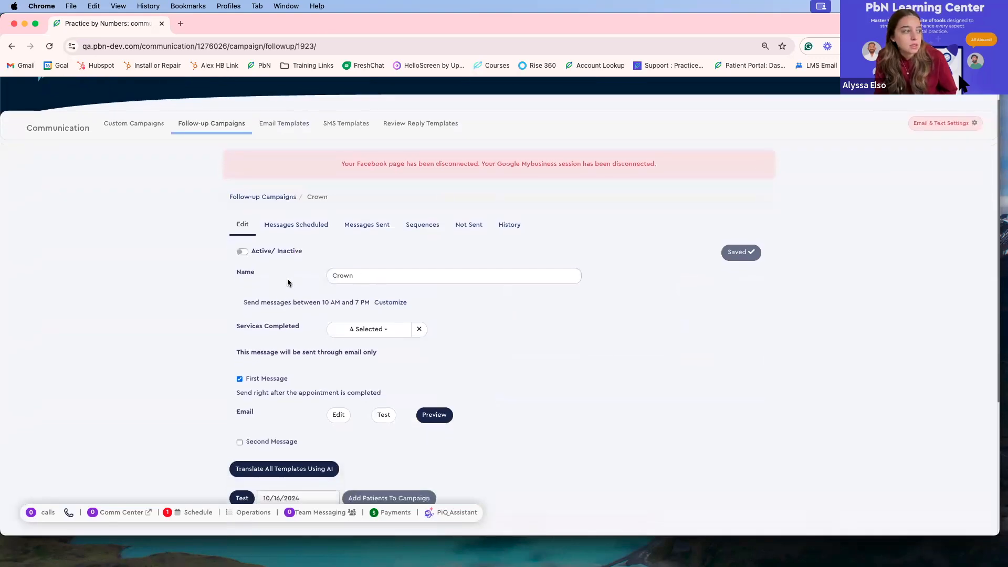
{"action": "scroll", "coordinate": [287, 282], "scroll_direction": "down", "scroll_amount": 5}
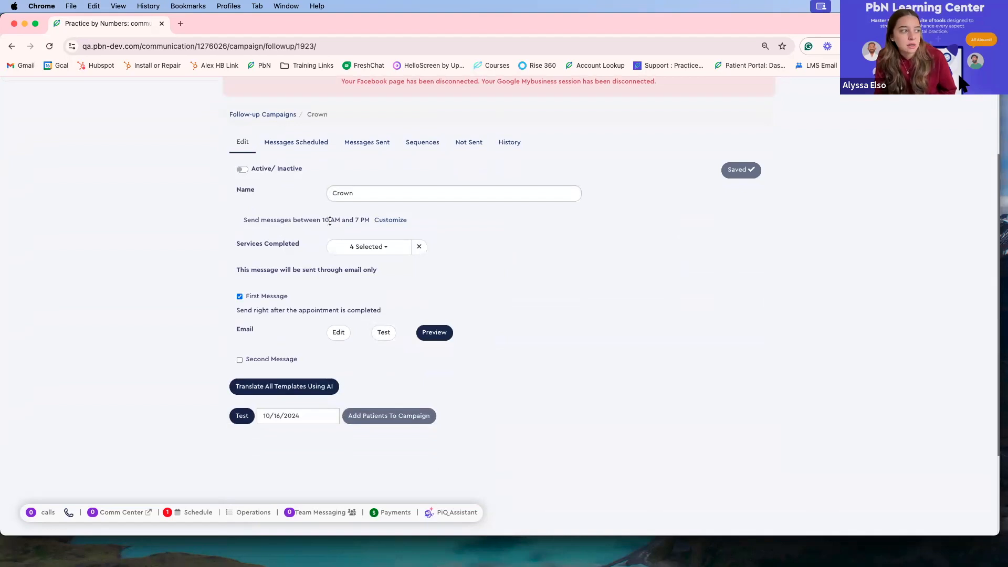
Show the Crown campaign's sending hours for editing and examine which procedure codes are selected under Services Completed.
{"action": "left_click", "coordinate": [390, 220]}
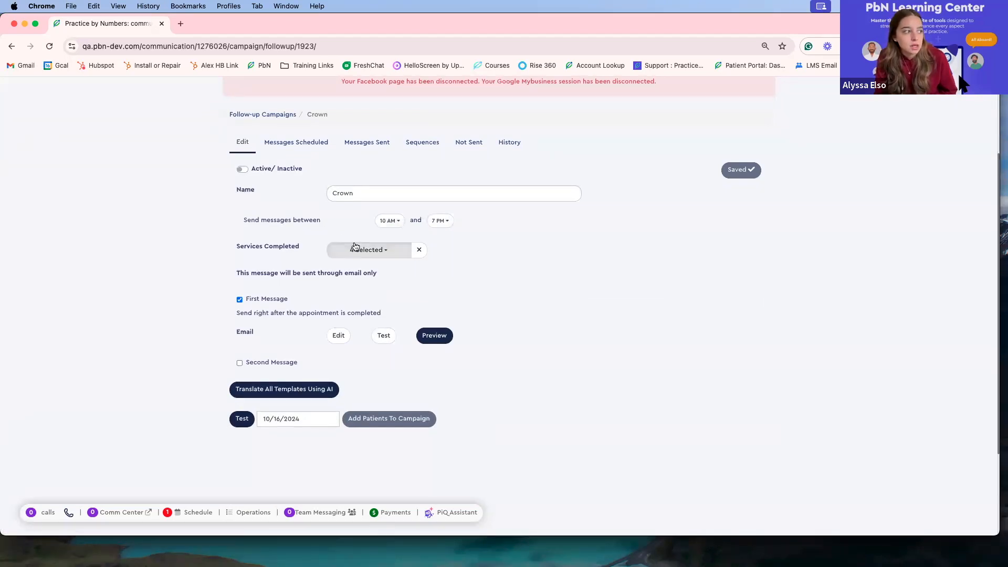
{"action": "left_click", "coordinate": [355, 247]}
{"action": "scroll", "coordinate": [404, 362], "scroll_direction": "down", "scroll_amount": 10}
{"action": "scroll", "coordinate": [406, 366], "scroll_direction": "down", "scroll_amount": 10}
{"action": "scroll", "coordinate": [405, 372], "scroll_direction": "down", "scroll_amount": 15}
{"action": "scroll", "coordinate": [406, 372], "scroll_direction": "down", "scroll_amount": 10}
{"action": "scroll", "coordinate": [405, 372], "scroll_direction": "up", "scroll_amount": 3}
{"action": "scroll", "coordinate": [405, 373], "scroll_direction": "down", "scroll_amount": 3}
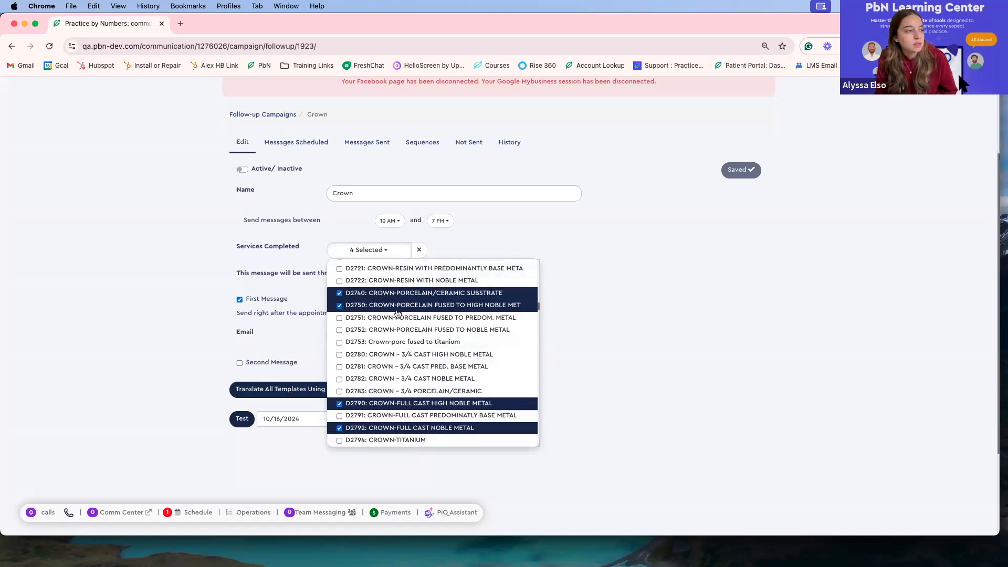
{"action": "left_click", "coordinate": [360, 248]}
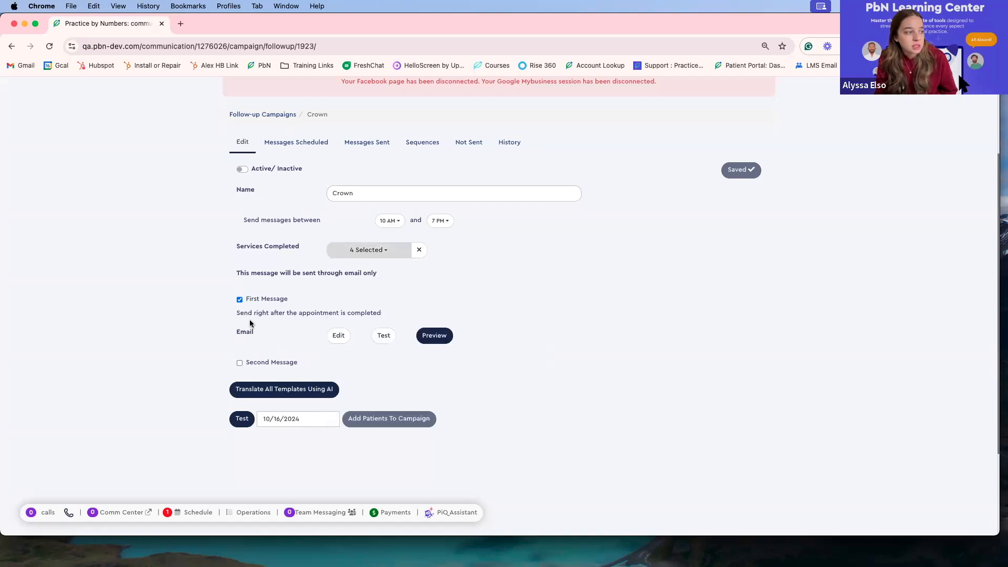
Enable the Crown campaign's second message and set it to send 14 days after the appointment.
{"action": "left_click", "coordinate": [240, 363]}
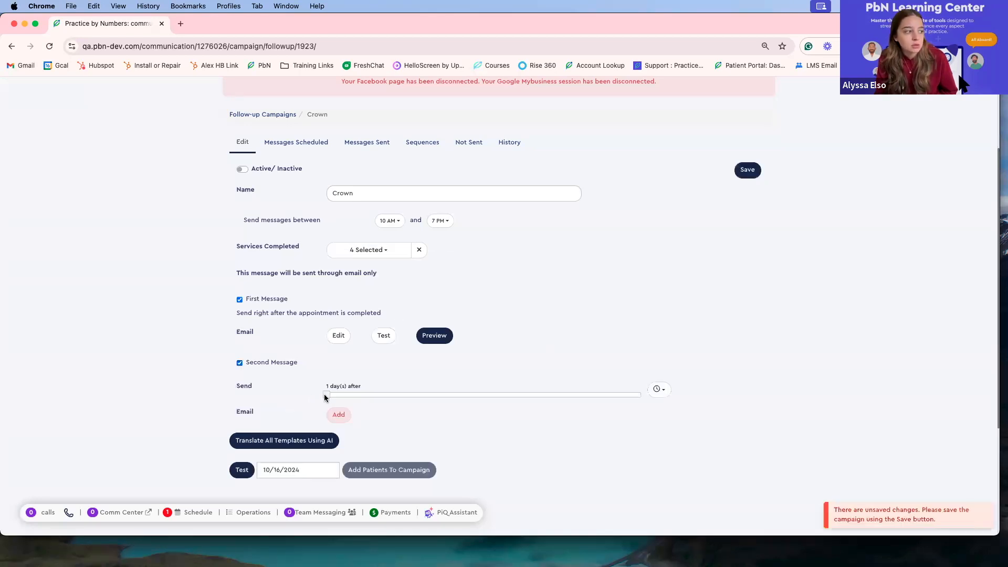
{"action": "left_click", "coordinate": [325, 395]}
{"action": "left_click_drag", "start_coordinate": [428, 403], "coordinate": [608, 408]}
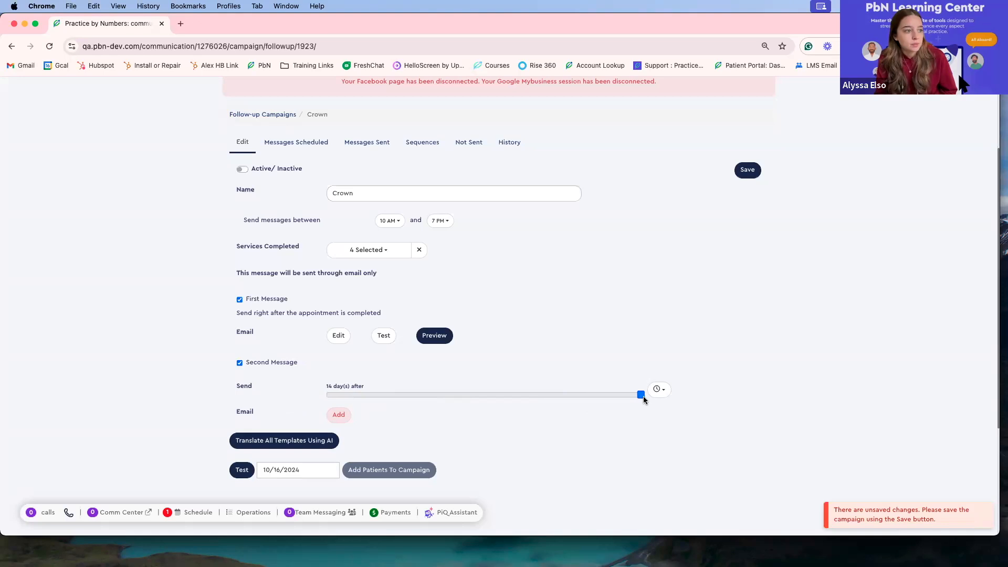
{"action": "left_click_drag", "start_coordinate": [396, 396], "coordinate": [280, 387]}
Look through the Crown campaign's scheduled, sent, sequence, not-sent and history pages, and return to the Follow-up Campaigns list without saving.
{"action": "scroll", "coordinate": [316, 379], "scroll_direction": "up", "scroll_amount": 3}
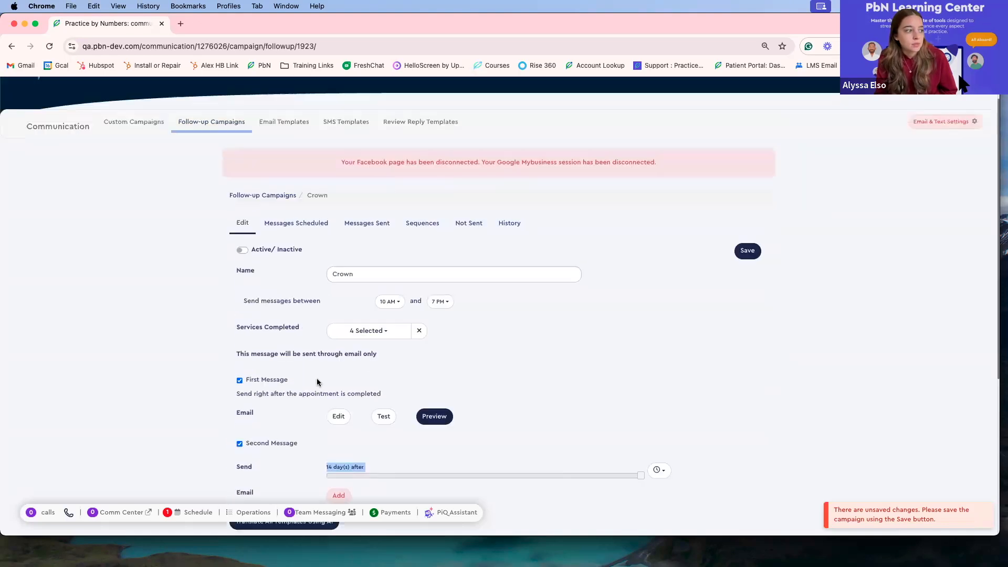
{"action": "left_click", "coordinate": [286, 224]}
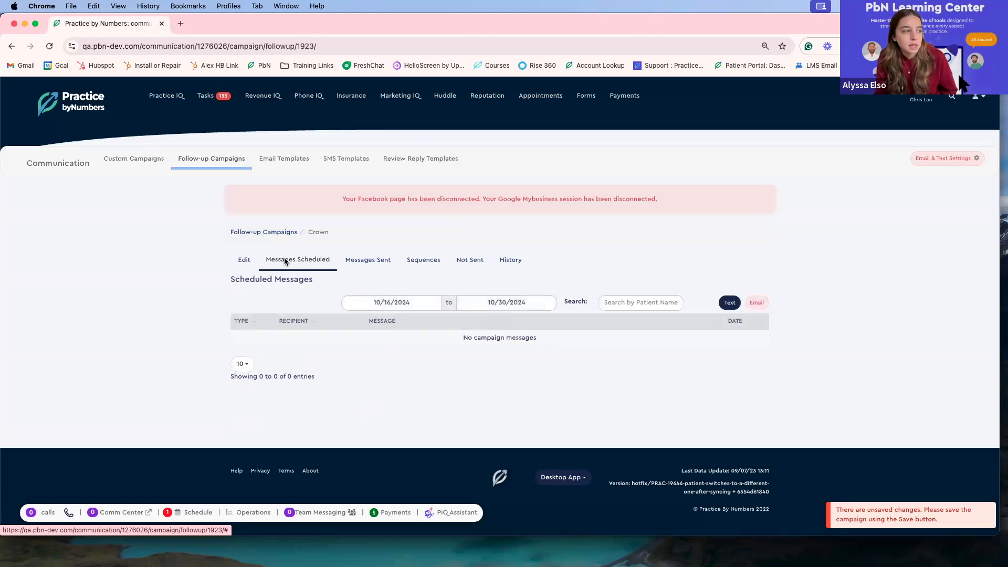
{"action": "left_click", "coordinate": [355, 260]}
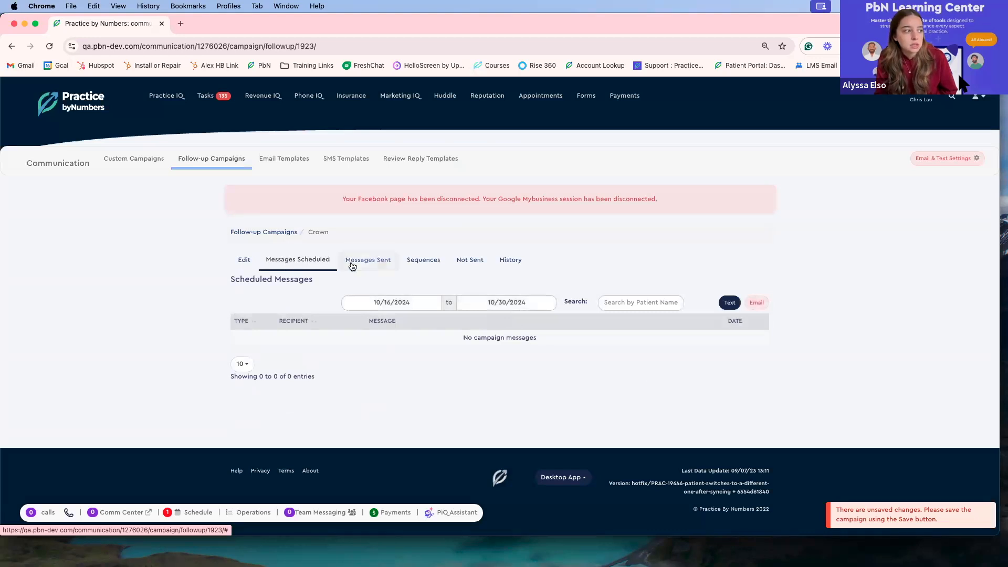
{"action": "left_click", "coordinate": [412, 257]}
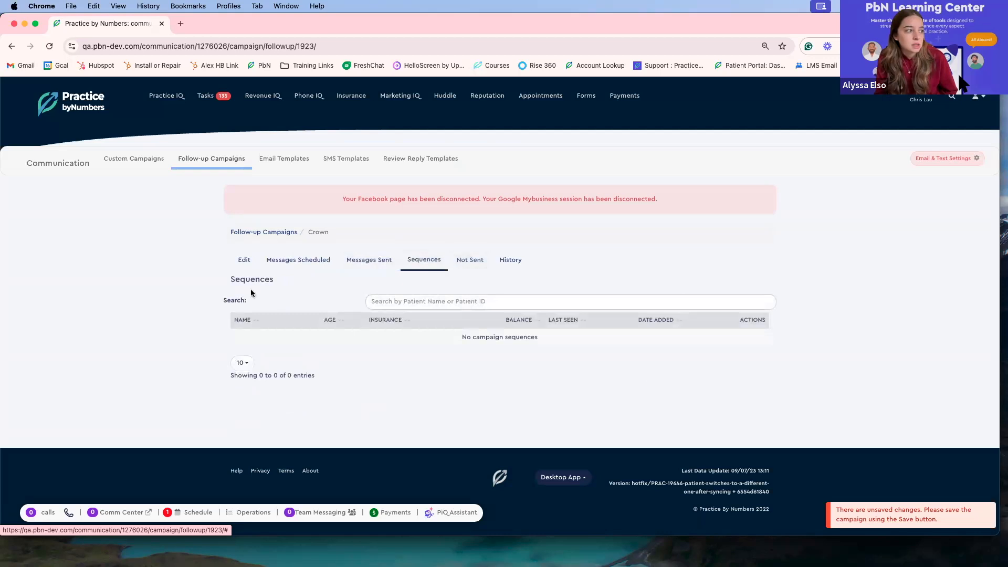
{"action": "left_click", "coordinate": [468, 259]}
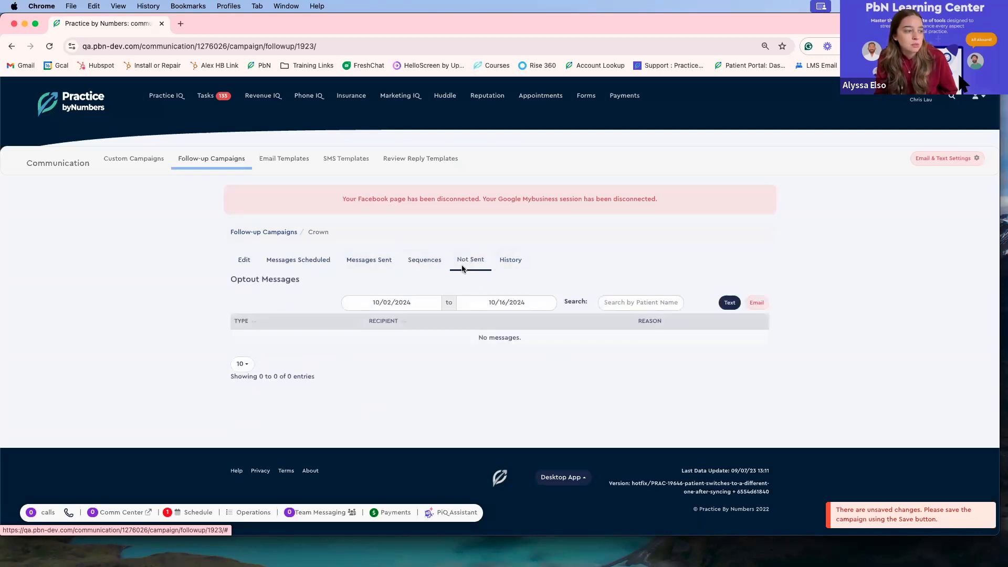
{"action": "left_click", "coordinate": [512, 260]}
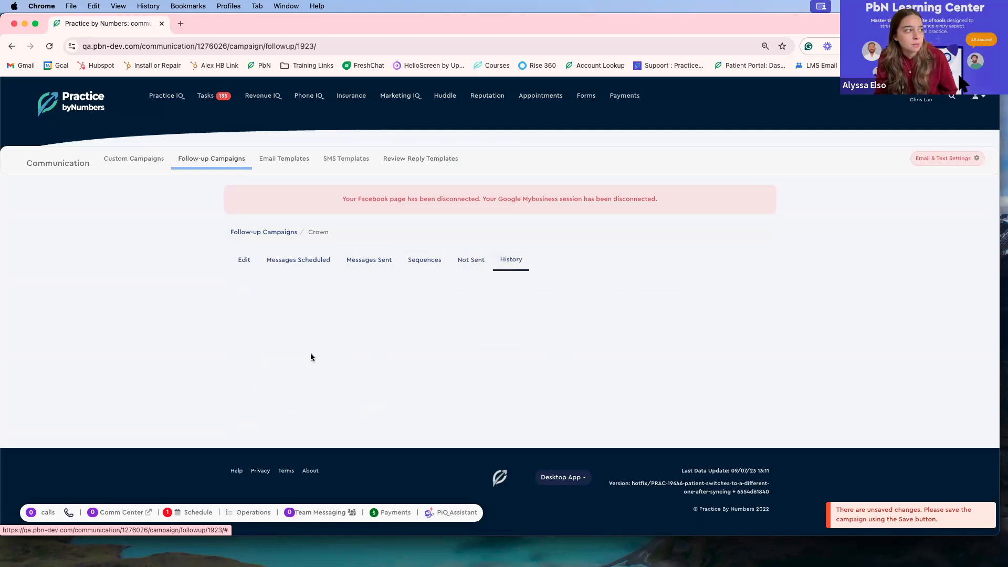
{"action": "left_click", "coordinate": [211, 162]}
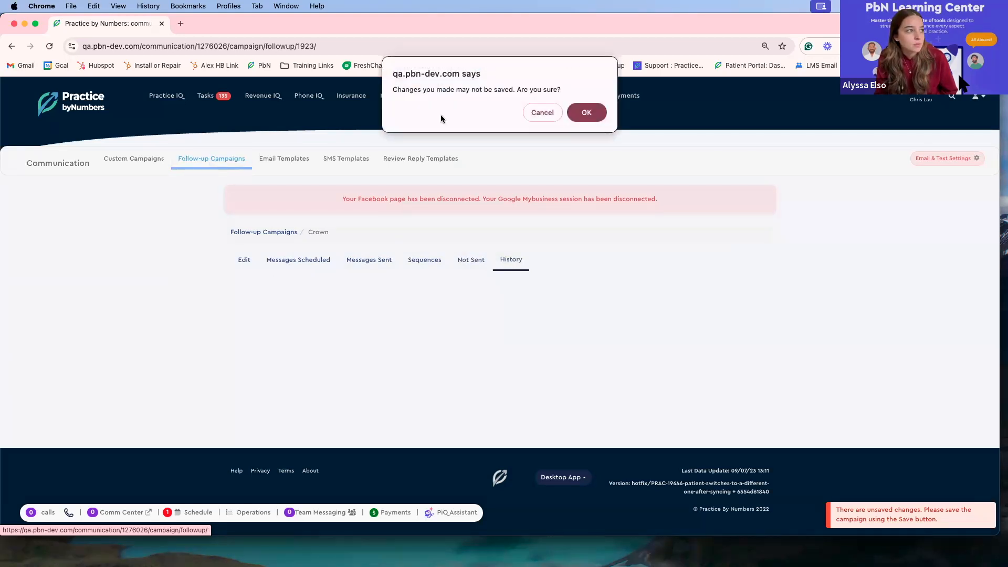
{"action": "left_click", "coordinate": [583, 112]}
Examine the procedure codes under Services Completed in the SRP post-op campaign and return to the campaigns list.
{"action": "scroll", "coordinate": [333, 436], "scroll_direction": "down", "scroll_amount": 10}
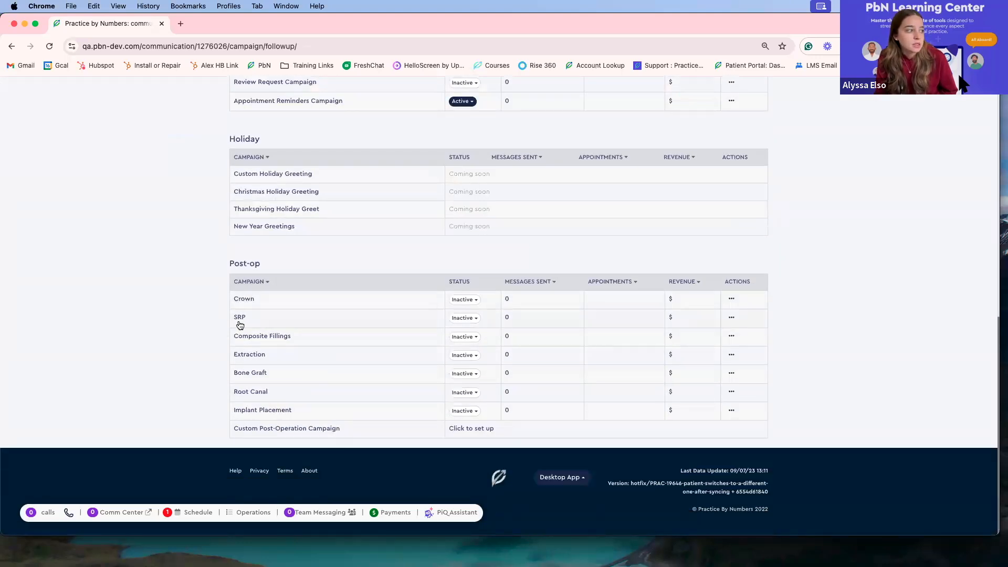
{"action": "left_click", "coordinate": [238, 319]}
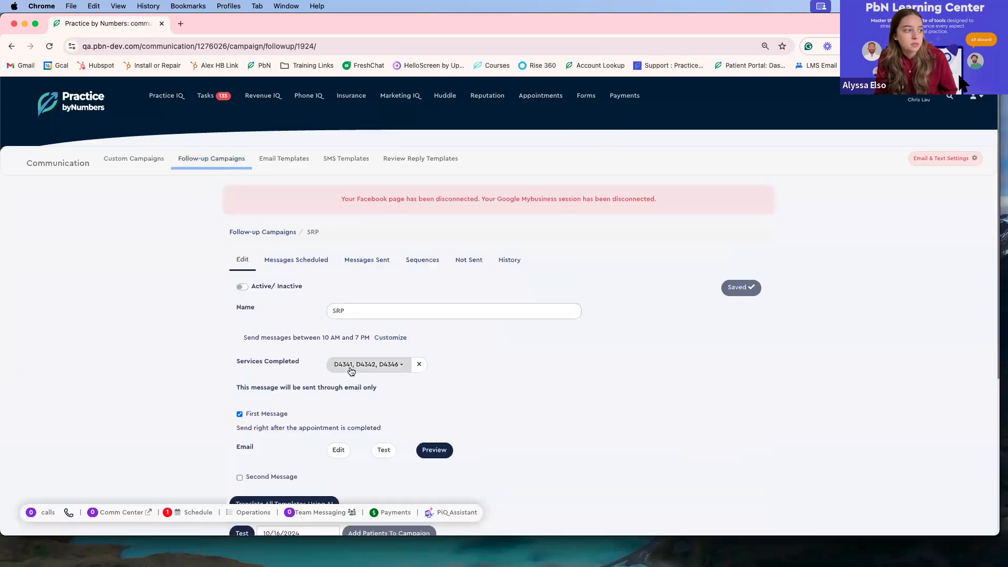
{"action": "left_click", "coordinate": [351, 371]}
{"action": "scroll", "coordinate": [391, 409], "scroll_direction": "down", "scroll_amount": 5}
{"action": "scroll", "coordinate": [395, 429], "scroll_direction": "down", "scroll_amount": 3}
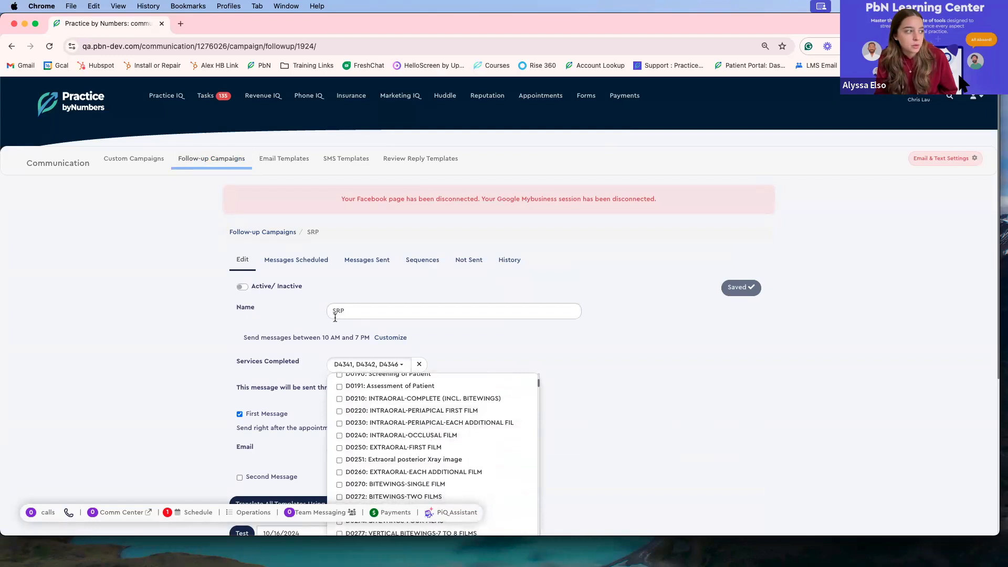
{"action": "left_click", "coordinate": [265, 232]}
Examine which procedure codes are selected under Services Completed in the Composite Fillings campaign and return to the campaigns list.
{"action": "scroll", "coordinate": [289, 278], "scroll_direction": "down", "scroll_amount": 10}
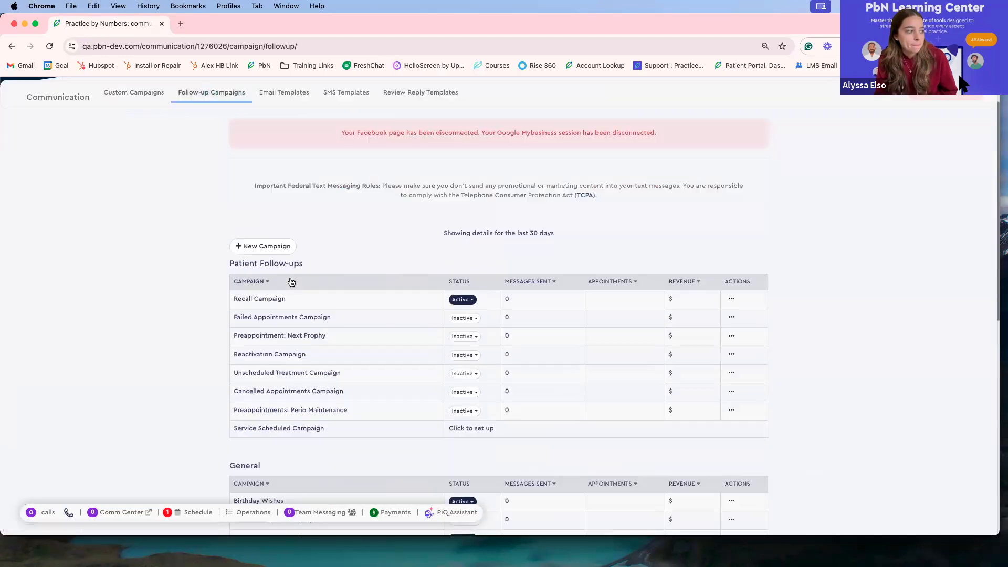
{"action": "scroll", "coordinate": [292, 281], "scroll_direction": "down", "scroll_amount": 1}
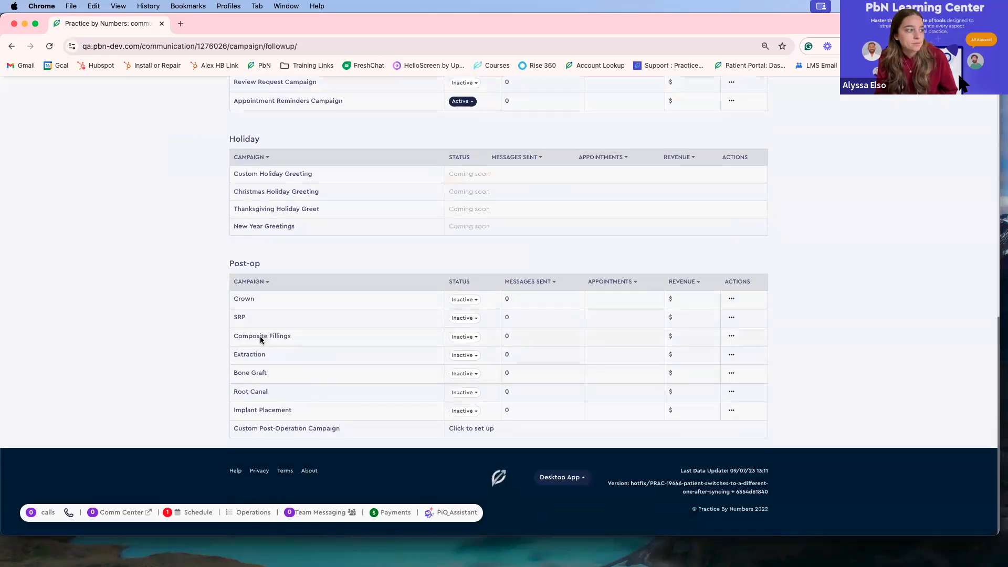
{"action": "left_click", "coordinate": [261, 336]}
{"action": "scroll", "coordinate": [326, 171], "scroll_direction": "down", "scroll_amount": 4}
{"action": "left_click", "coordinate": [340, 172]}
{"action": "scroll", "coordinate": [376, 257], "scroll_direction": "down", "scroll_amount": 15}
{"action": "scroll", "coordinate": [376, 258], "scroll_direction": "down", "scroll_amount": 20}
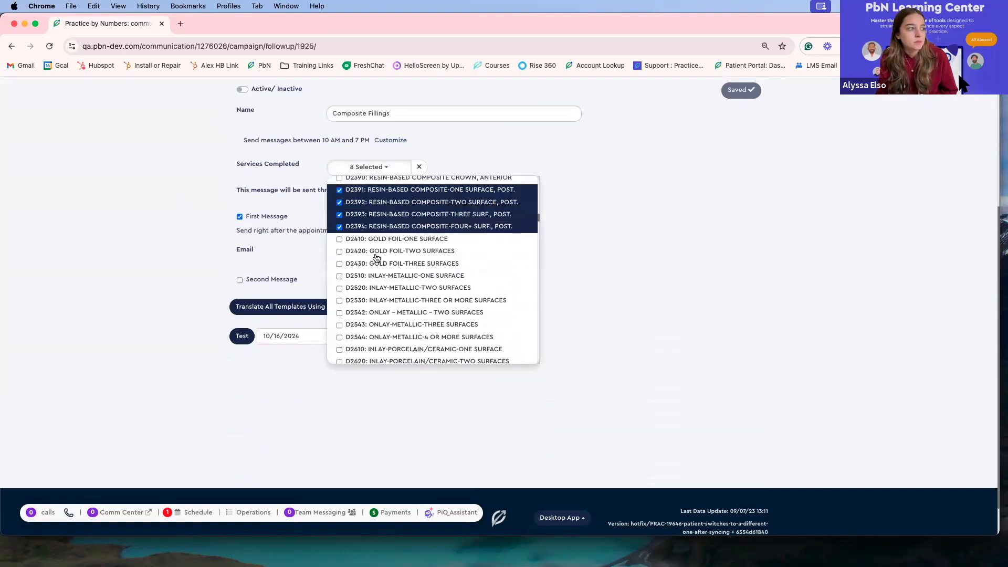
{"action": "scroll", "coordinate": [376, 257], "scroll_direction": "up", "scroll_amount": 5}
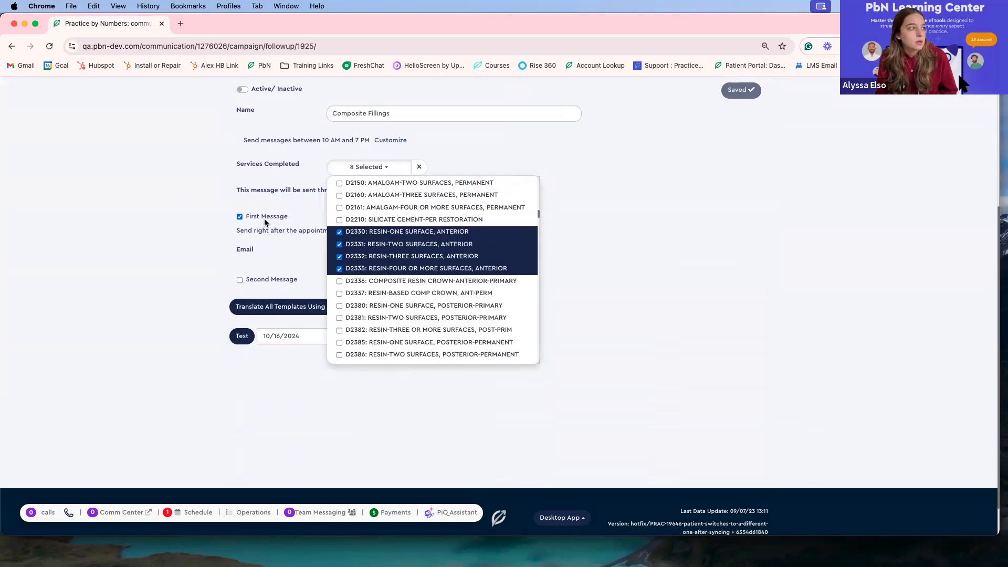
{"action": "scroll", "coordinate": [247, 228], "scroll_direction": "up", "scroll_amount": 5}
{"action": "left_click", "coordinate": [237, 231]}
Set up the Custom Post-Operation Campaign in the Post-op section and open it for editing.
{"action": "scroll", "coordinate": [349, 405], "scroll_direction": "down", "scroll_amount": 5}
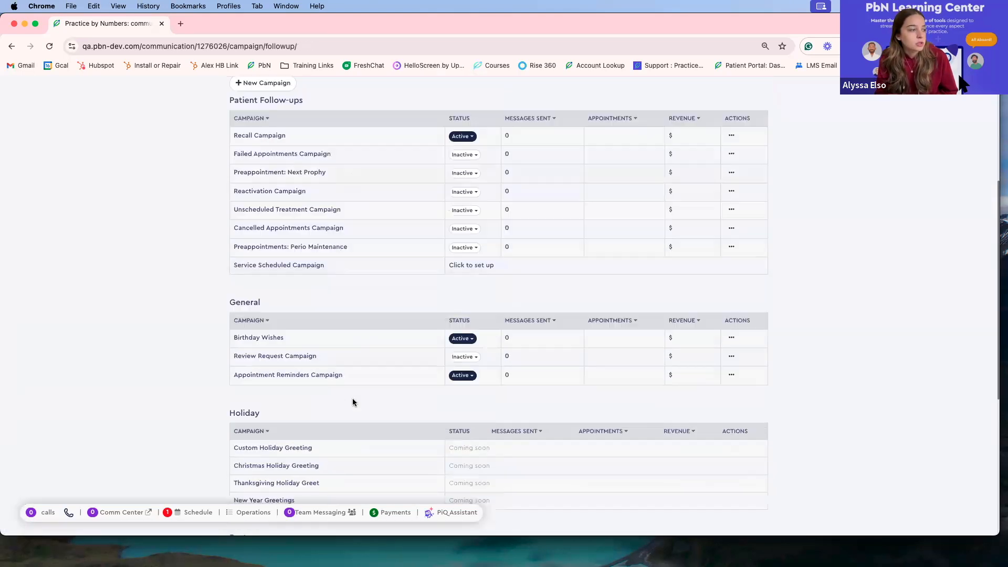
{"action": "scroll", "coordinate": [353, 403], "scroll_direction": "down", "scroll_amount": 5}
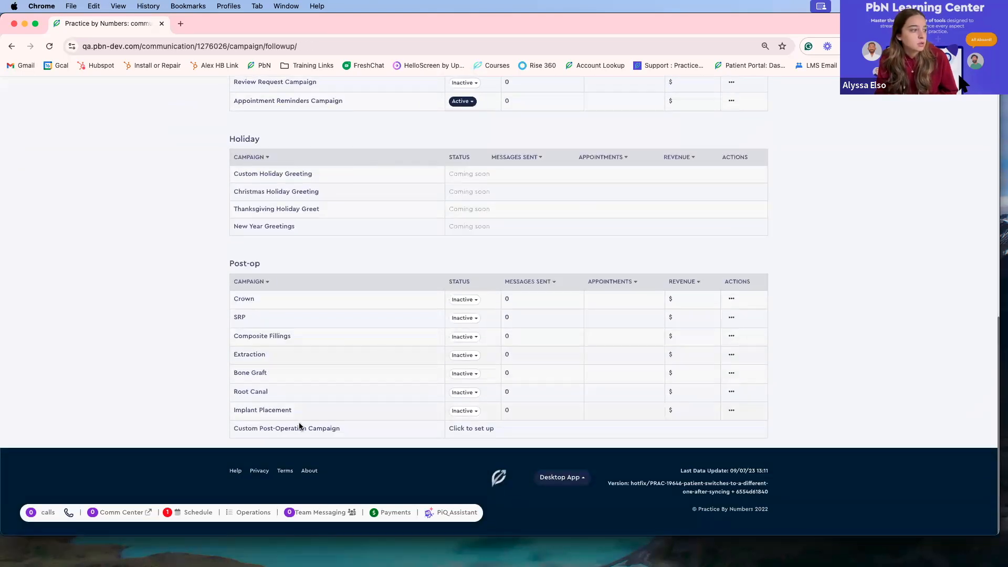
{"action": "left_click", "coordinate": [469, 430]}
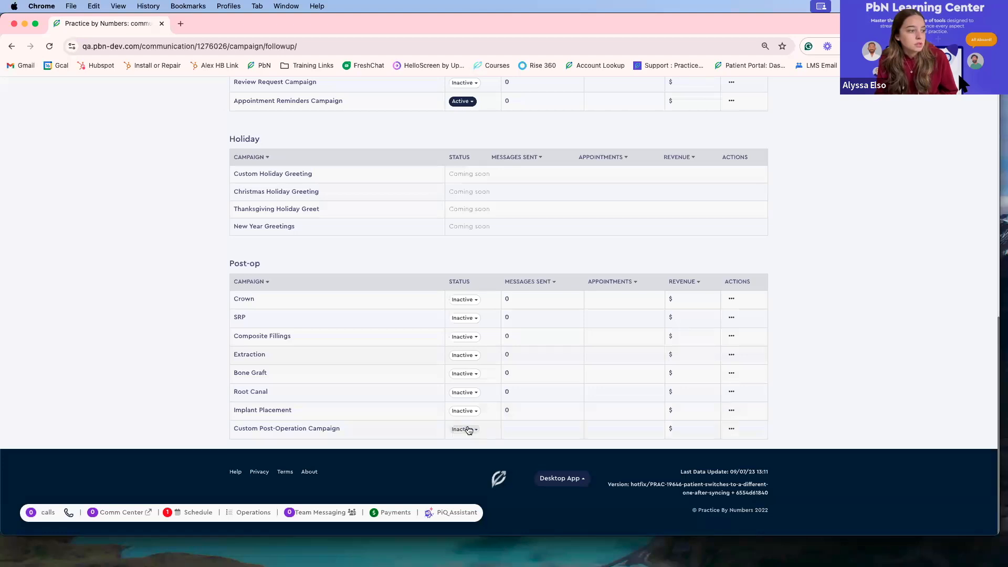
{"action": "left_click", "coordinate": [319, 432]}
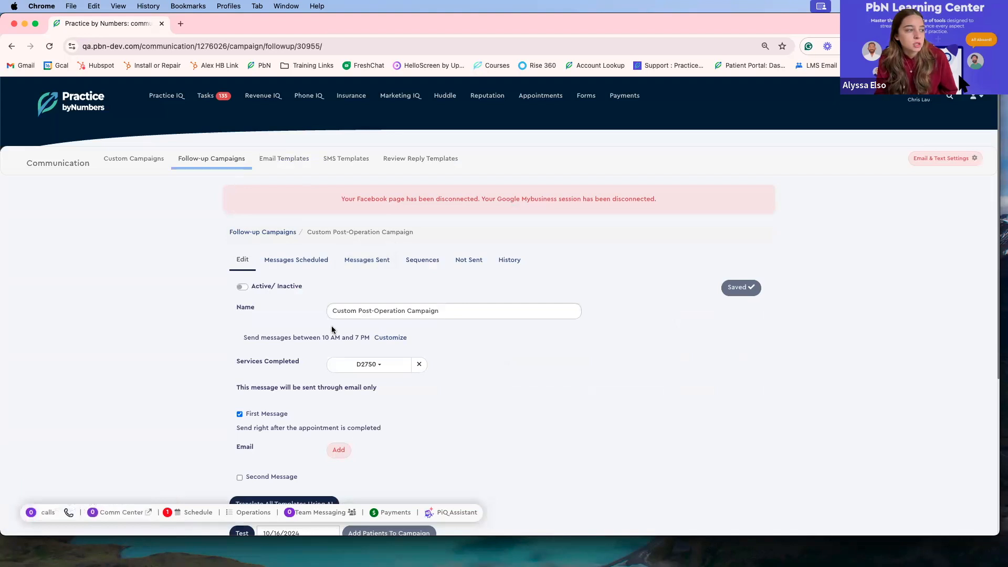
Add procedure code 08001 (Deliver ortho trays) to the Services Completed of the Custom Post-Operation Campaign.
{"action": "scroll", "coordinate": [336, 331], "scroll_direction": "down", "scroll_amount": 3}
{"action": "scroll", "coordinate": [342, 340], "scroll_direction": "down", "scroll_amount": 2}
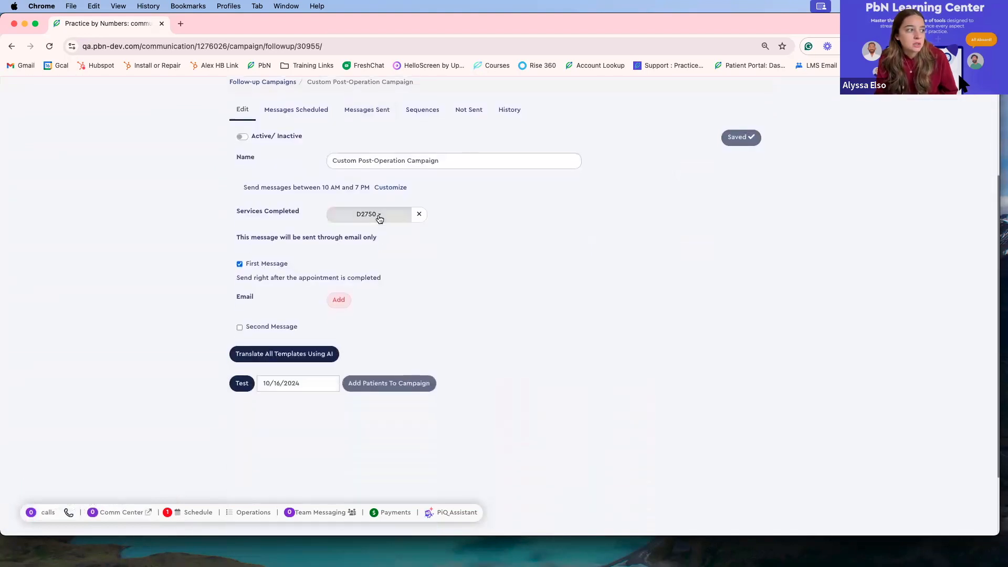
{"action": "left_click", "coordinate": [375, 216]}
{"action": "left_click", "coordinate": [408, 236]}
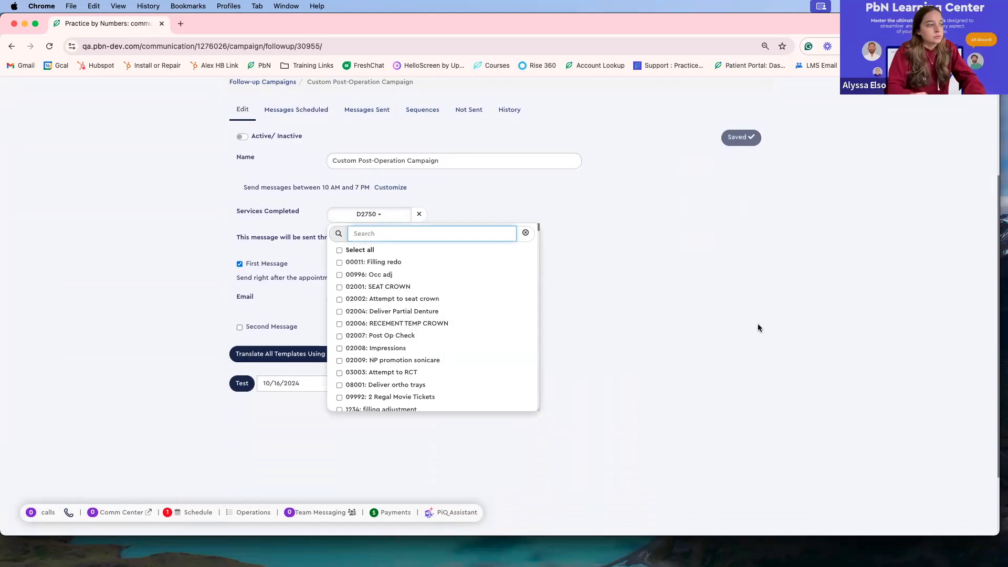
{"action": "left_click", "coordinate": [498, 389]}
{"action": "left_click", "coordinate": [386, 223]}
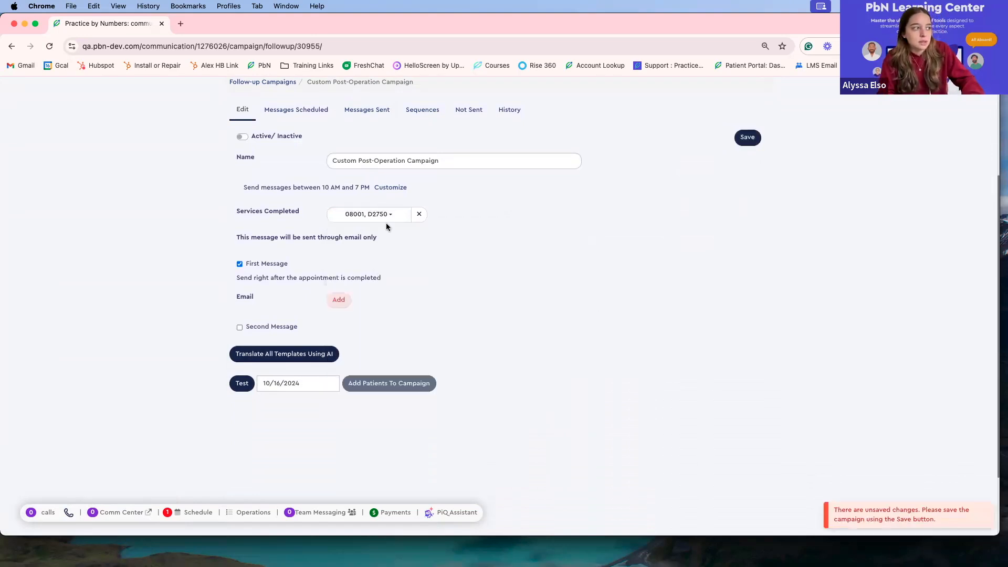
Use the Endodontic (Root Canal Therapy) Post Op Instructions template from the Post Op test category for the first message's email.
{"action": "scroll", "coordinate": [316, 329], "scroll_direction": "up", "scroll_amount": 1}
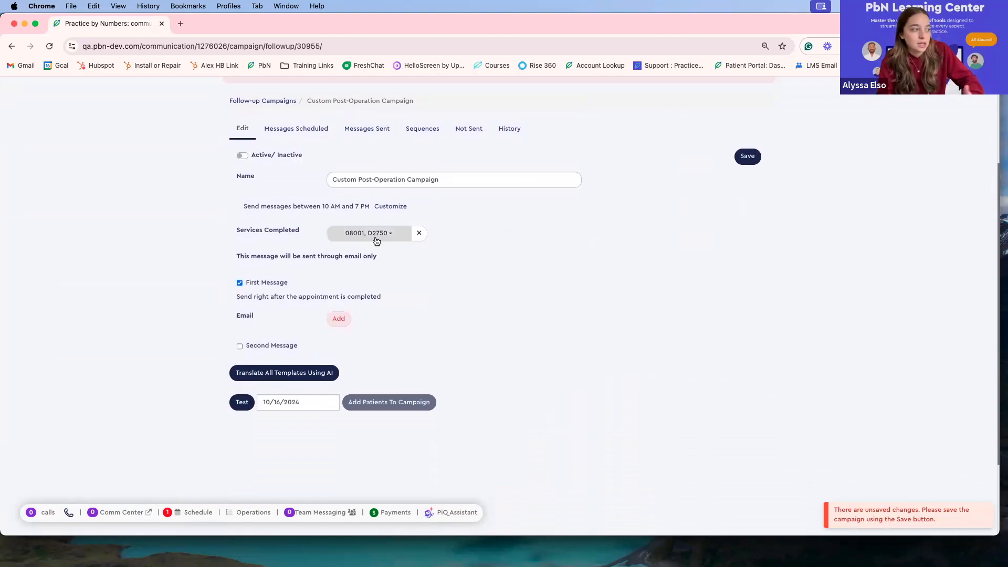
{"action": "left_click", "coordinate": [338, 319]}
{"action": "left_click", "coordinate": [603, 140]}
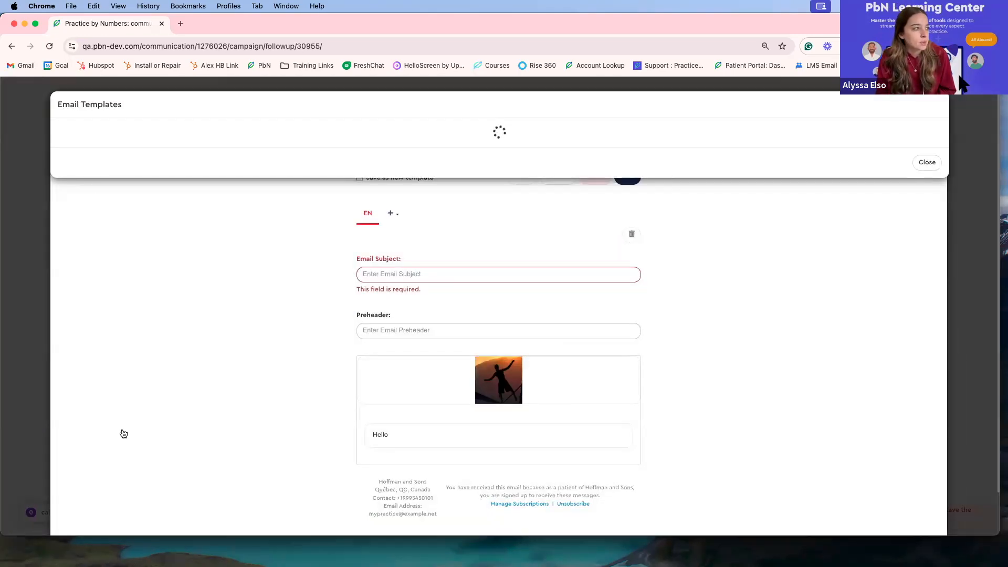
{"action": "scroll", "coordinate": [150, 414], "scroll_direction": "down", "scroll_amount": 3}
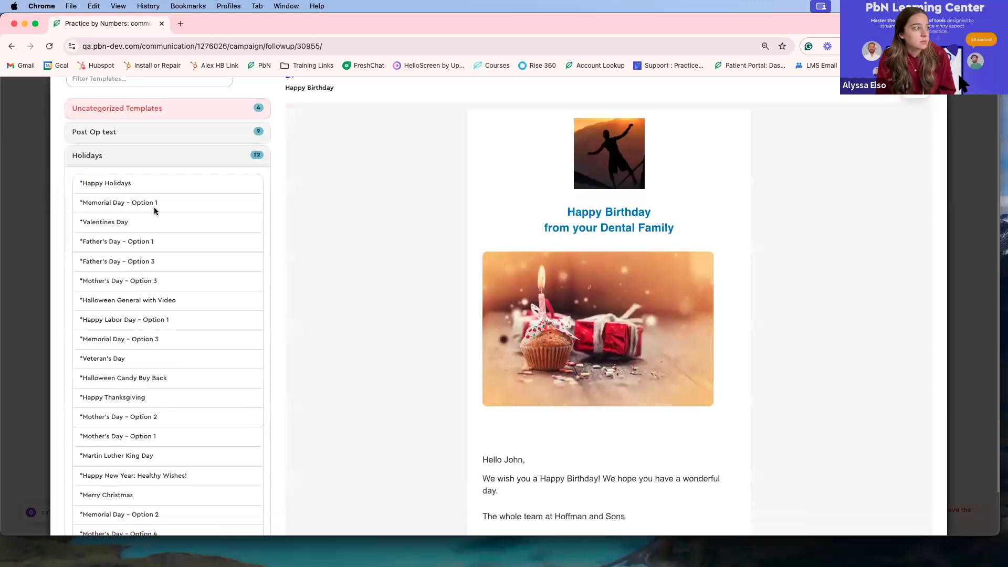
{"action": "left_click", "coordinate": [151, 156]}
{"action": "left_click", "coordinate": [143, 133]}
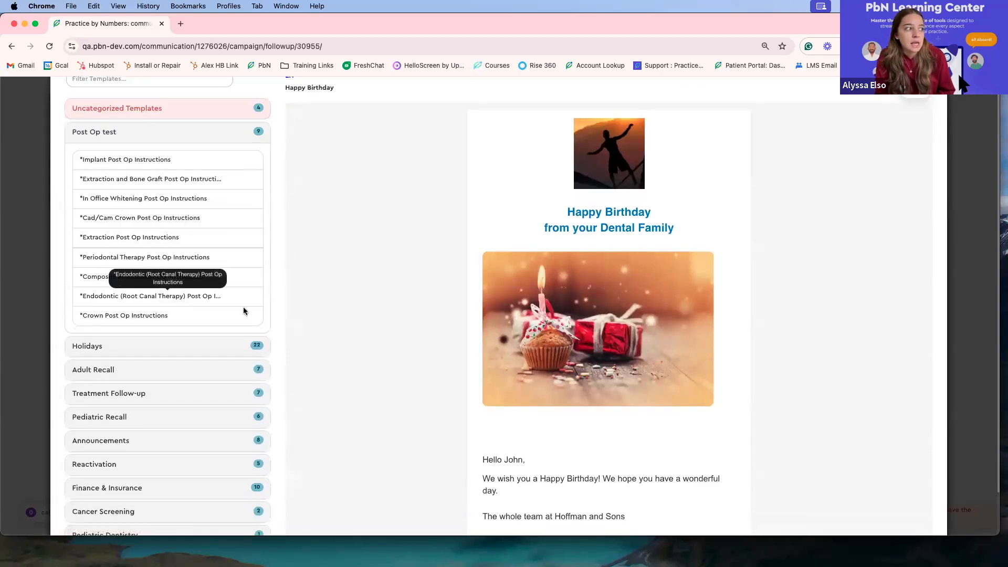
{"action": "left_click", "coordinate": [114, 298]}
{"action": "scroll", "coordinate": [679, 437], "scroll_direction": "down", "scroll_amount": 1}
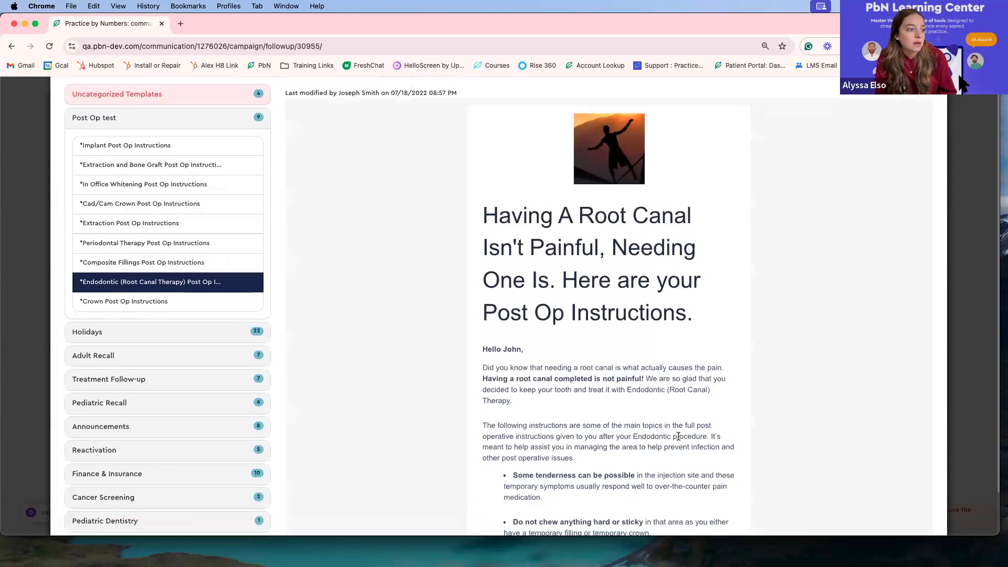
{"action": "scroll", "coordinate": [679, 436], "scroll_direction": "down", "scroll_amount": 5}
{"action": "scroll", "coordinate": [679, 440], "scroll_direction": "down", "scroll_amount": 4}
{"action": "scroll", "coordinate": [676, 443], "scroll_direction": "up", "scroll_amount": 10}
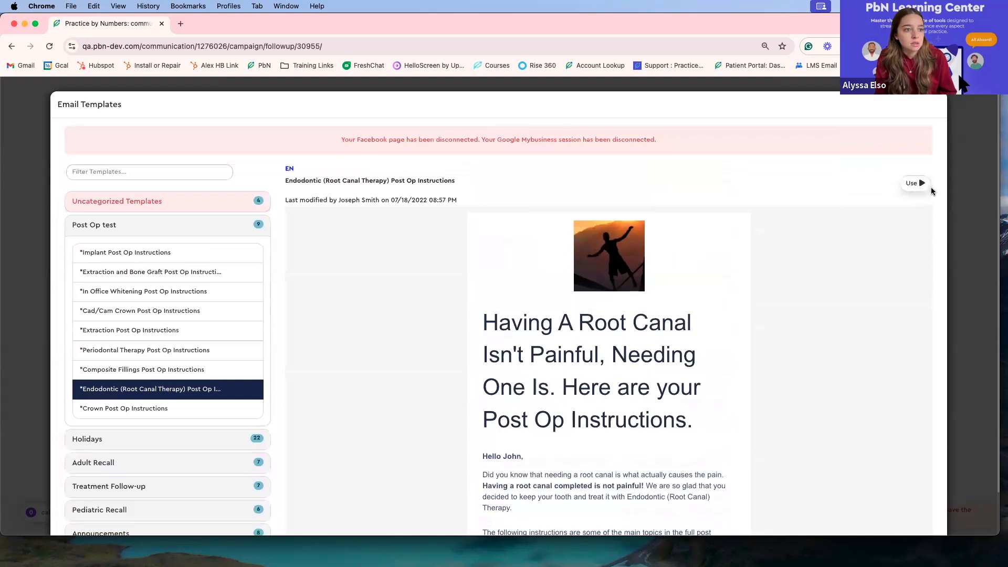
{"action": "left_click", "coordinate": [915, 183]}
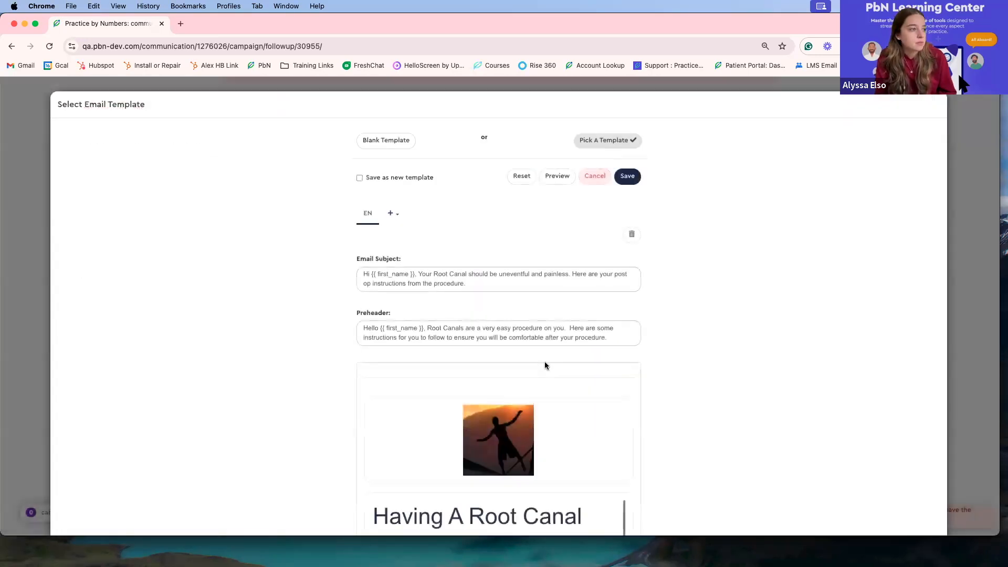
Review the root canal email template's body sections, closing text, scheduling button and footer in the editor.
{"action": "scroll", "coordinate": [544, 363], "scroll_direction": "down", "scroll_amount": 6}
{"action": "scroll", "coordinate": [521, 417], "scroll_direction": "down", "scroll_amount": 3}
{"action": "scroll", "coordinate": [524, 432], "scroll_direction": "down", "scroll_amount": 5}
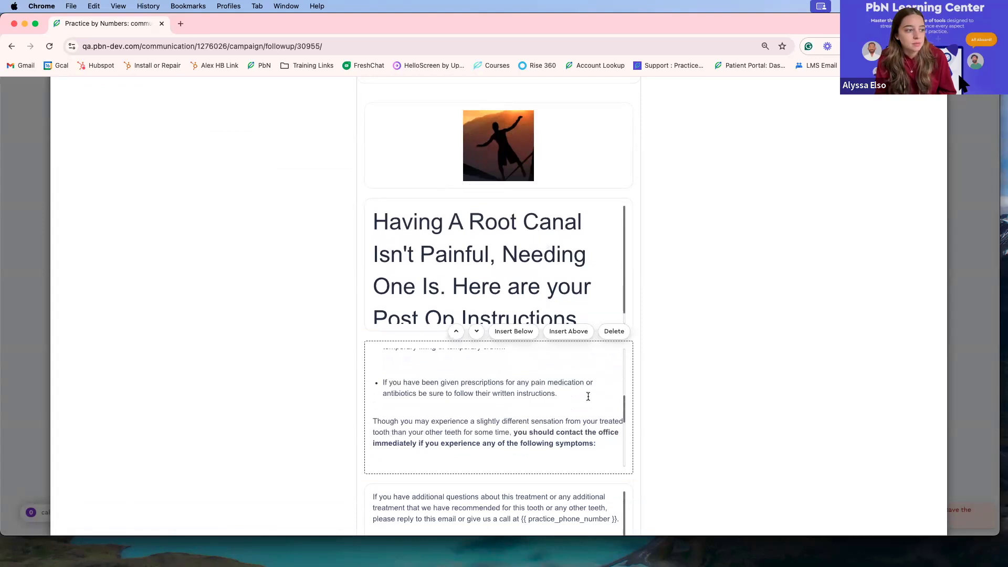
{"action": "left_click", "coordinate": [588, 396]}
{"action": "scroll", "coordinate": [588, 396], "scroll_direction": "down", "scroll_amount": 5}
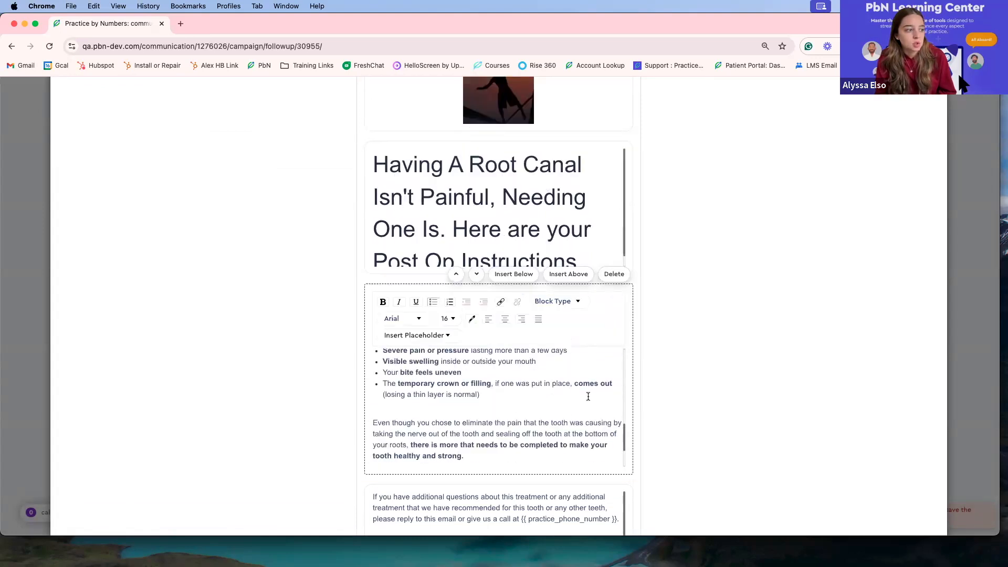
{"action": "scroll", "coordinate": [588, 396], "scroll_direction": "down", "scroll_amount": 4}
{"action": "left_click", "coordinate": [569, 450]}
{"action": "scroll", "coordinate": [570, 449], "scroll_direction": "down", "scroll_amount": 2}
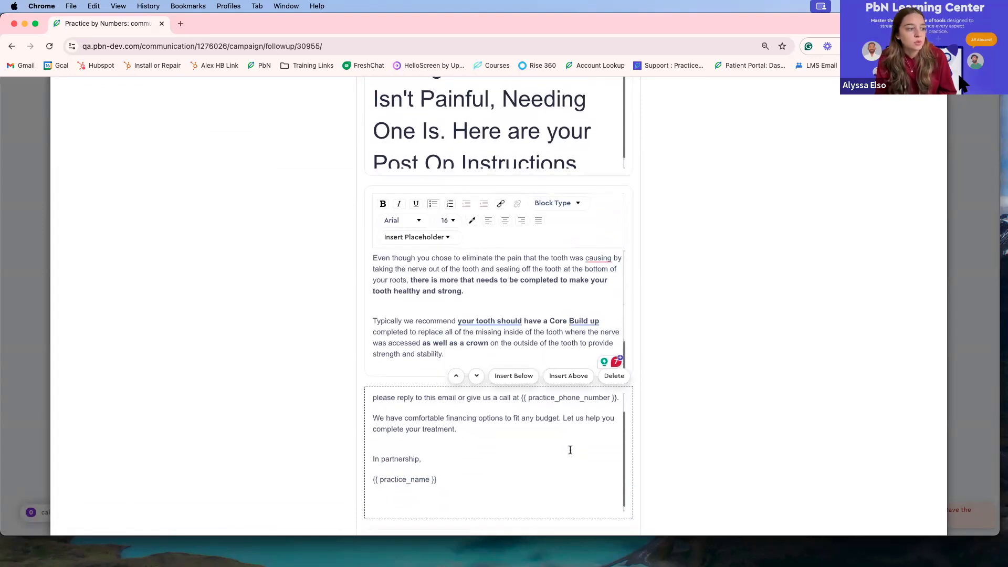
{"action": "scroll", "coordinate": [569, 409], "scroll_direction": "down", "scroll_amount": 5}
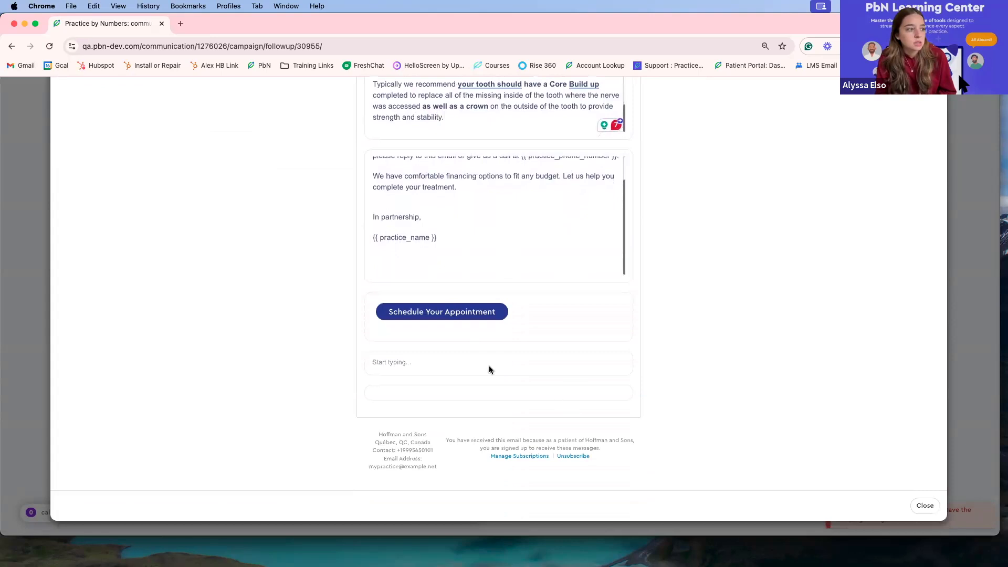
{"action": "scroll", "coordinate": [541, 316], "scroll_direction": "up", "scroll_amount": 5}
{"action": "scroll", "coordinate": [555, 318], "scroll_direction": "up", "scroll_amount": 5}
{"action": "scroll", "coordinate": [682, 245], "scroll_direction": "up", "scroll_amount": 8}
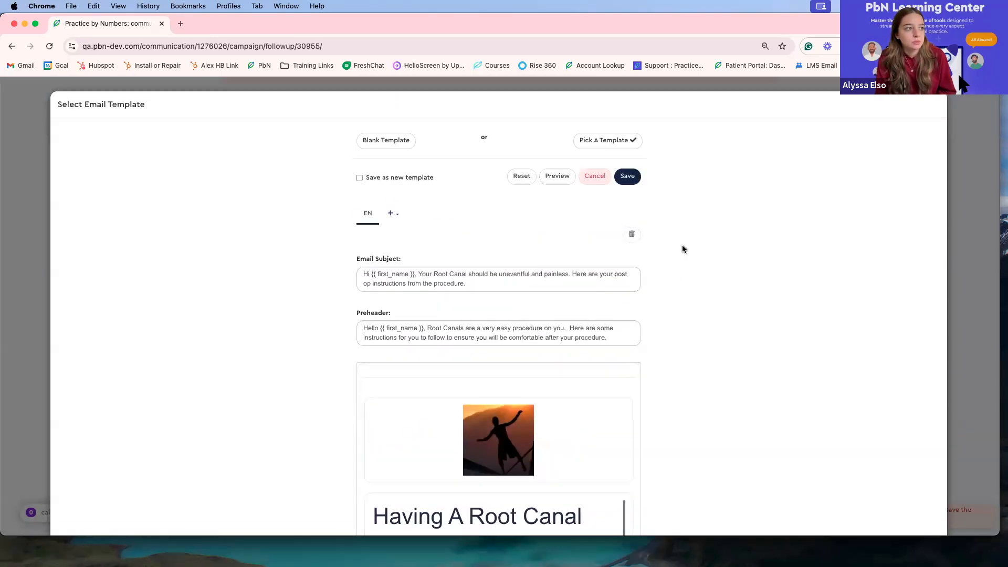
Save the root canal email template and the Custom Post-Operation Campaign, and return to the follow-up campaigns list.
{"action": "left_click", "coordinate": [626, 177]}
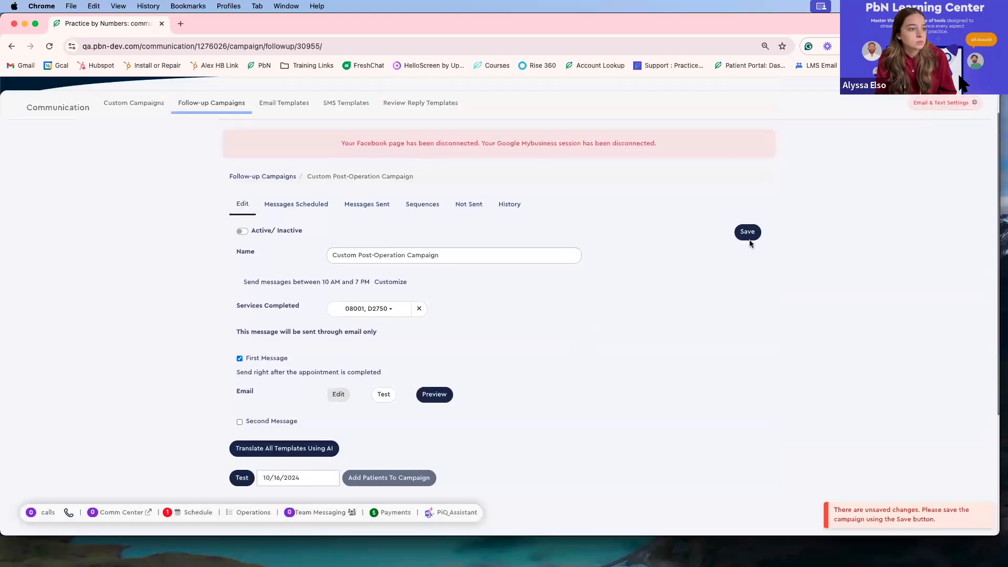
{"action": "left_click", "coordinate": [751, 236]}
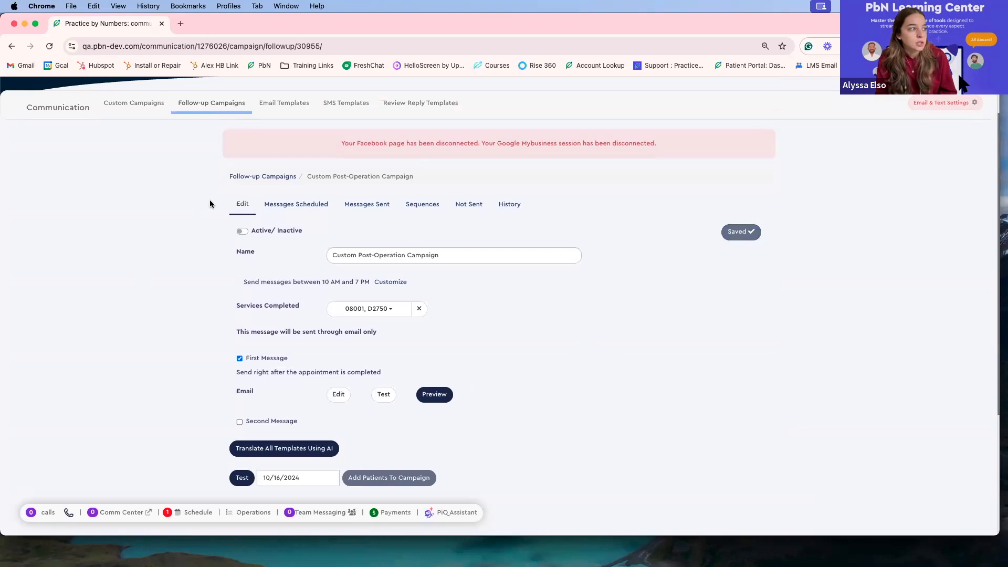
{"action": "left_click", "coordinate": [265, 179]}
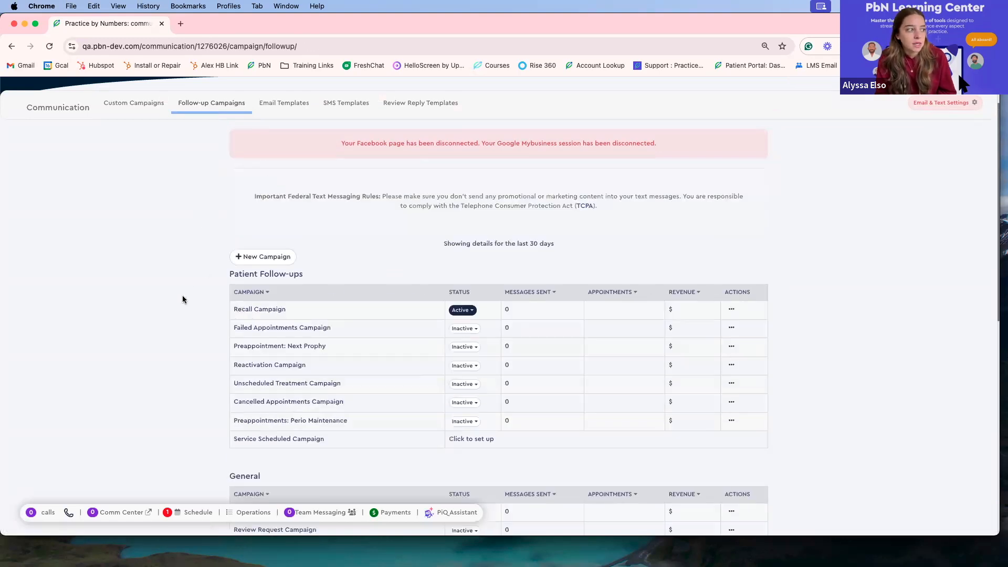
Look through the follow-up campaigns list, and open the Recall Campaign to check its message sending hours.
{"action": "scroll", "coordinate": [182, 302], "scroll_direction": "down", "scroll_amount": 5}
{"action": "scroll", "coordinate": [181, 305], "scroll_direction": "down", "scroll_amount": 3}
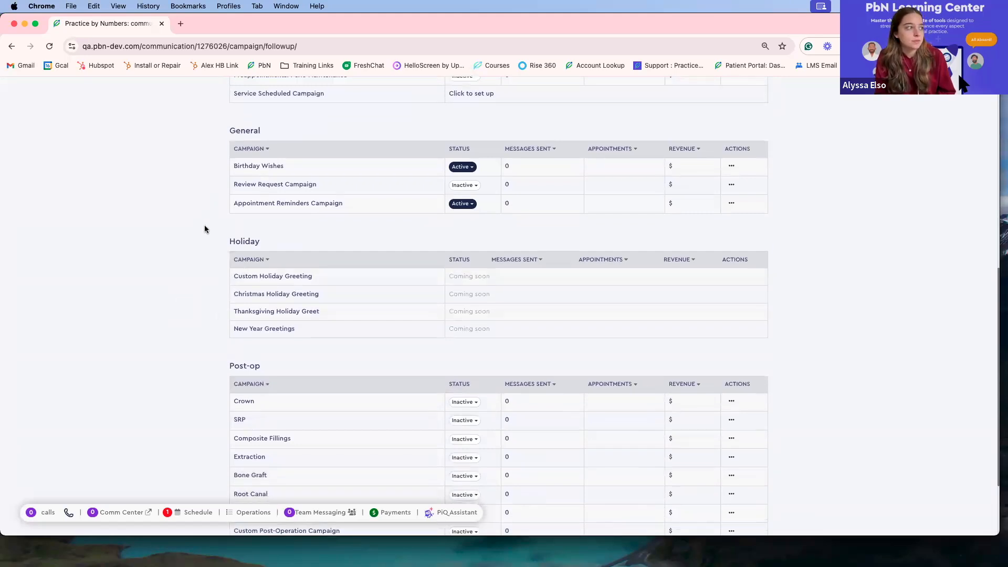
{"action": "scroll", "coordinate": [205, 229], "scroll_direction": "up", "scroll_amount": 3}
{"action": "scroll", "coordinate": [205, 229], "scroll_direction": "up", "scroll_amount": 5}
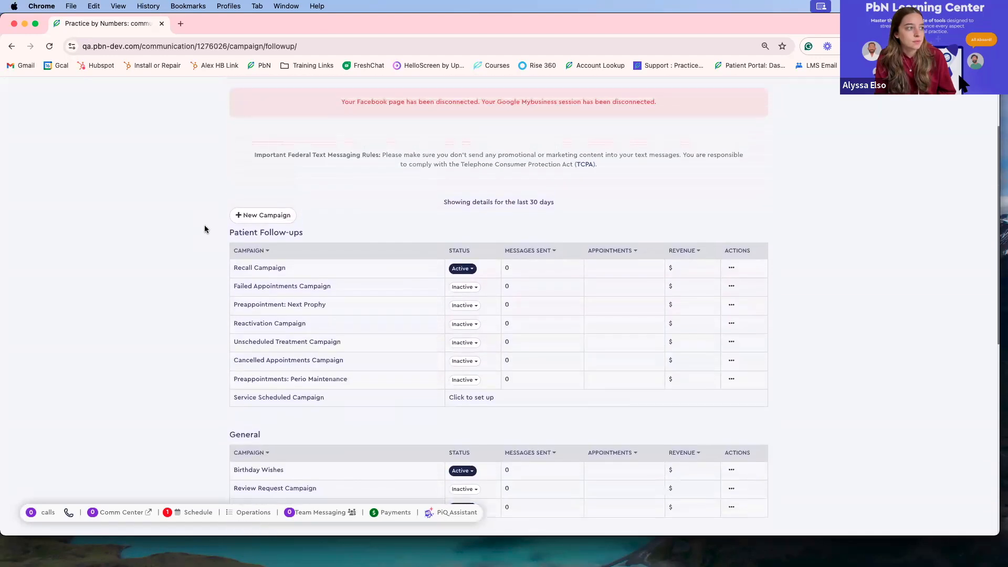
{"action": "scroll", "coordinate": [204, 229], "scroll_direction": "up", "scroll_amount": 2}
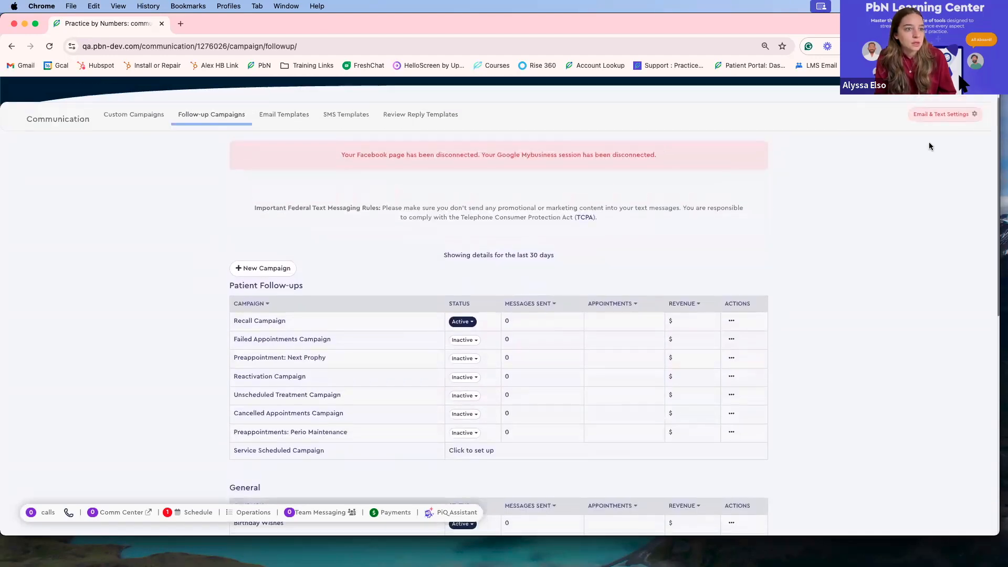
{"action": "left_click", "coordinate": [259, 321]}
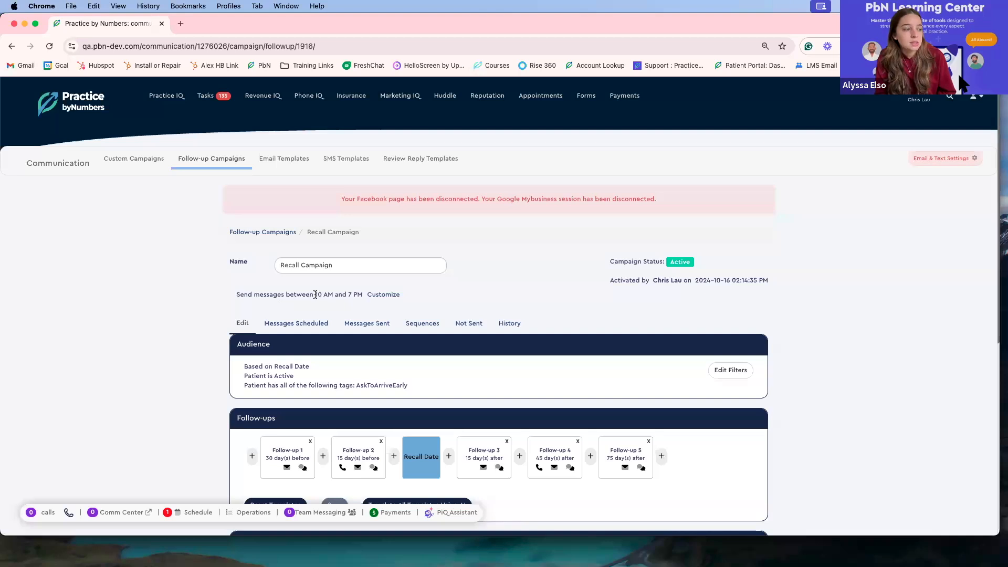
{"action": "left_click_drag", "start_coordinate": [315, 296], "coordinate": [361, 297]}
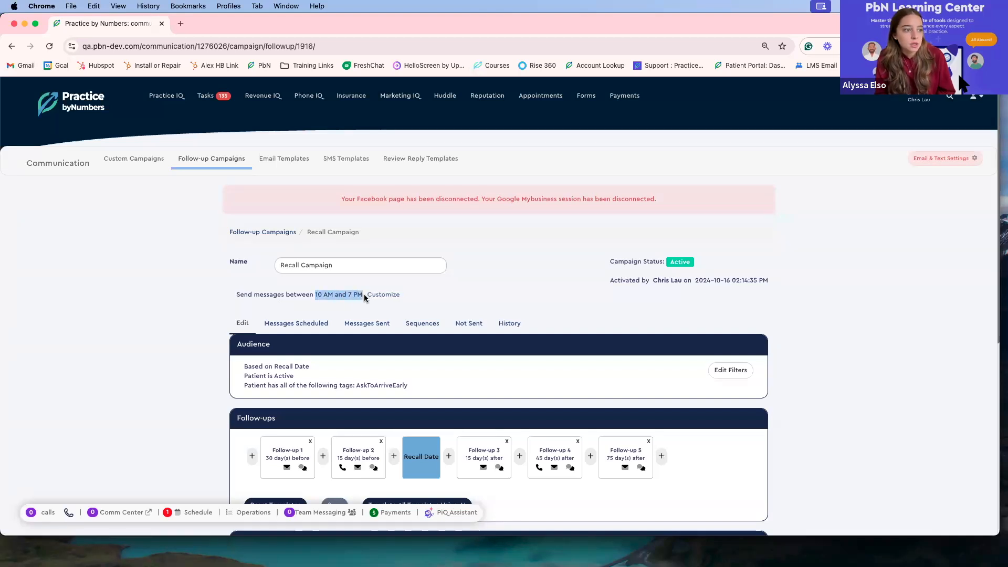
Set the practice's Monday to Friday black-out period to start at 6 PM and end at 9 AM, and save the settings.
{"action": "left_click", "coordinate": [929, 159]}
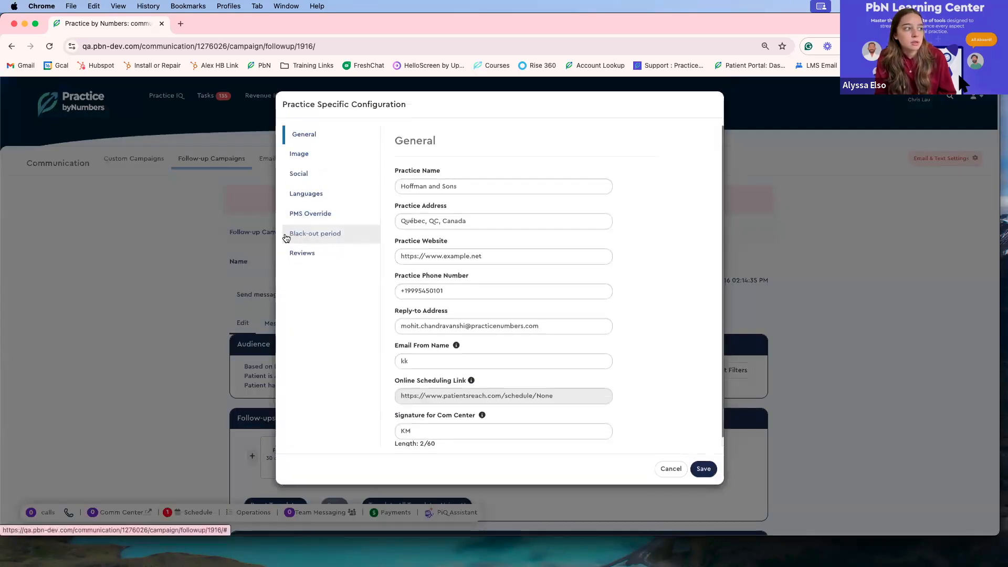
{"action": "left_click", "coordinate": [314, 240]}
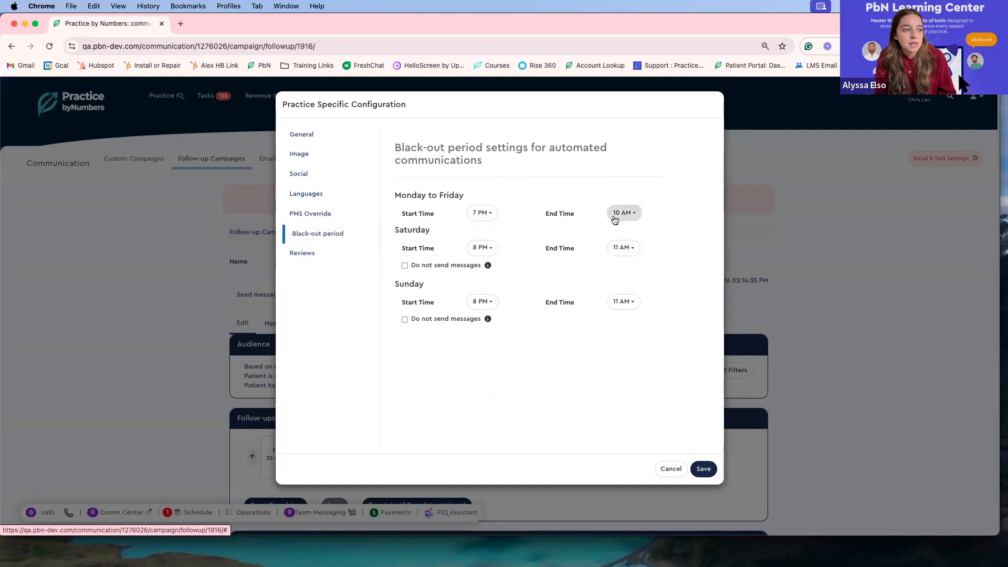
{"action": "left_click", "coordinate": [485, 220]}
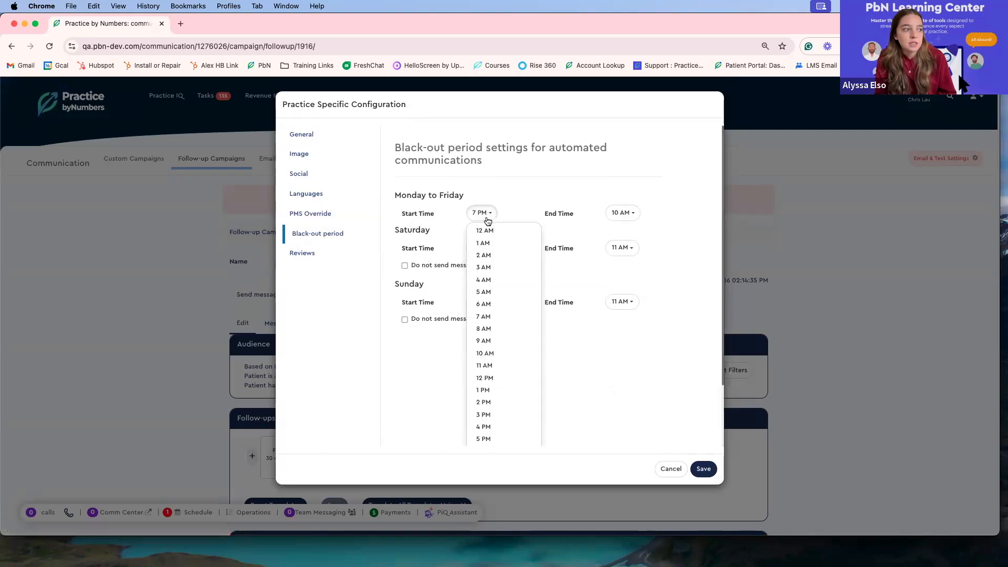
{"action": "scroll", "coordinate": [499, 362], "scroll_direction": "down", "scroll_amount": 2}
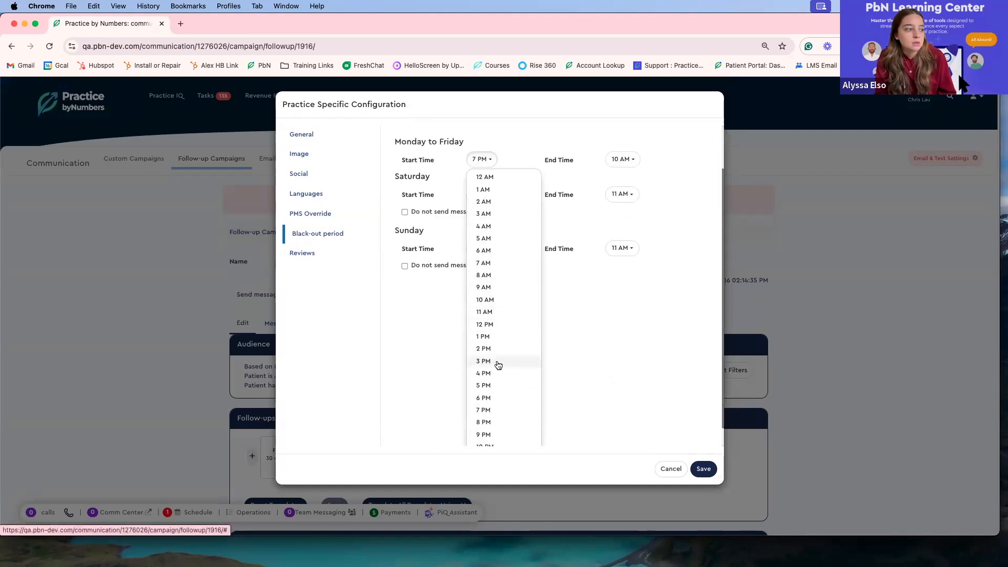
{"action": "left_click", "coordinate": [507, 405]}
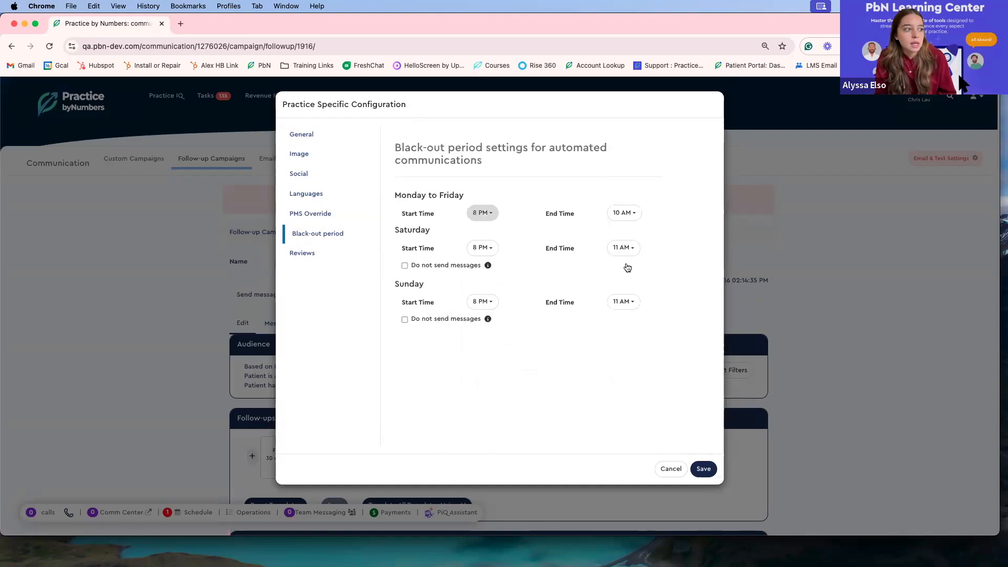
{"action": "left_click", "coordinate": [625, 212]}
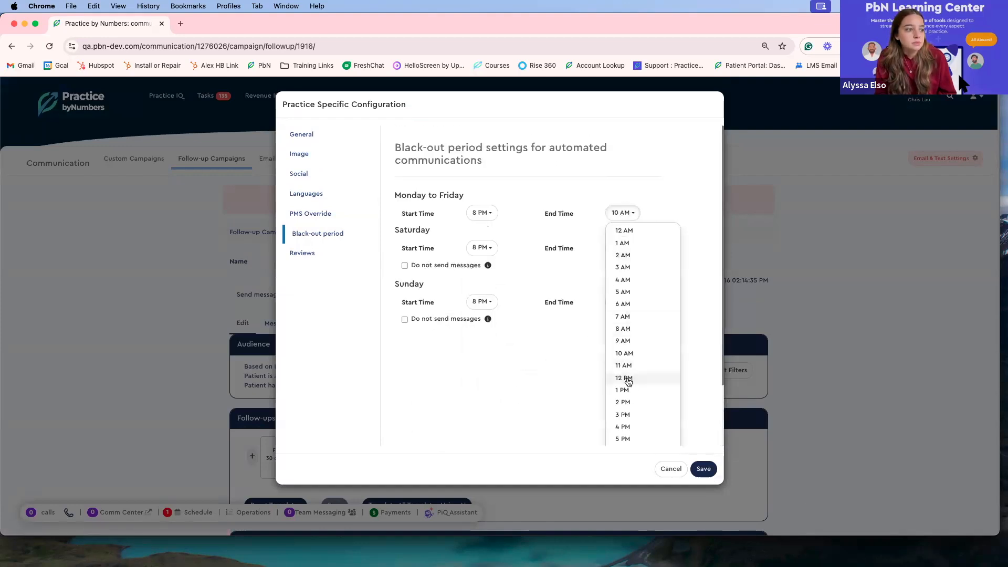
{"action": "left_click", "coordinate": [492, 213]}
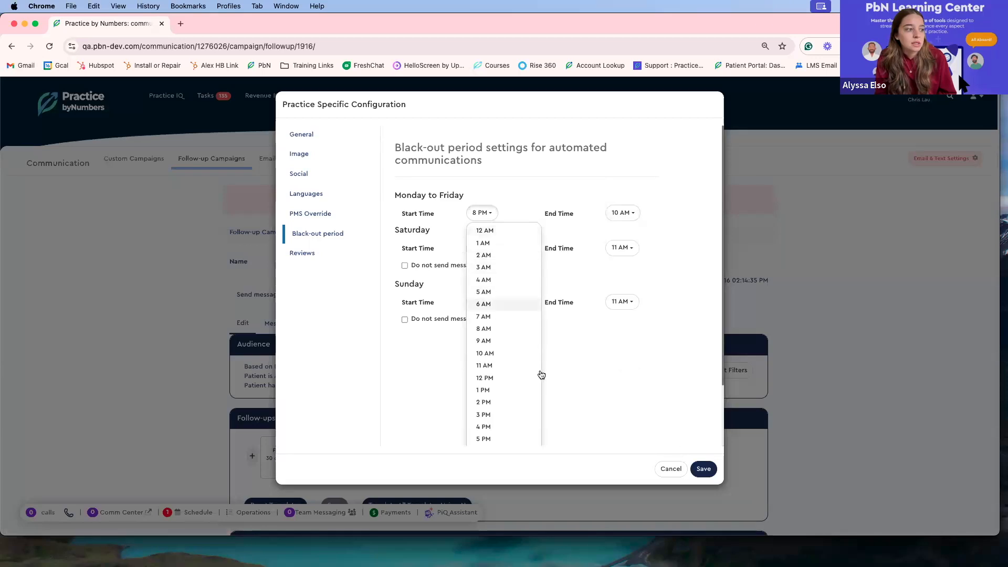
{"action": "scroll", "coordinate": [522, 365], "scroll_direction": "down", "scroll_amount": 2}
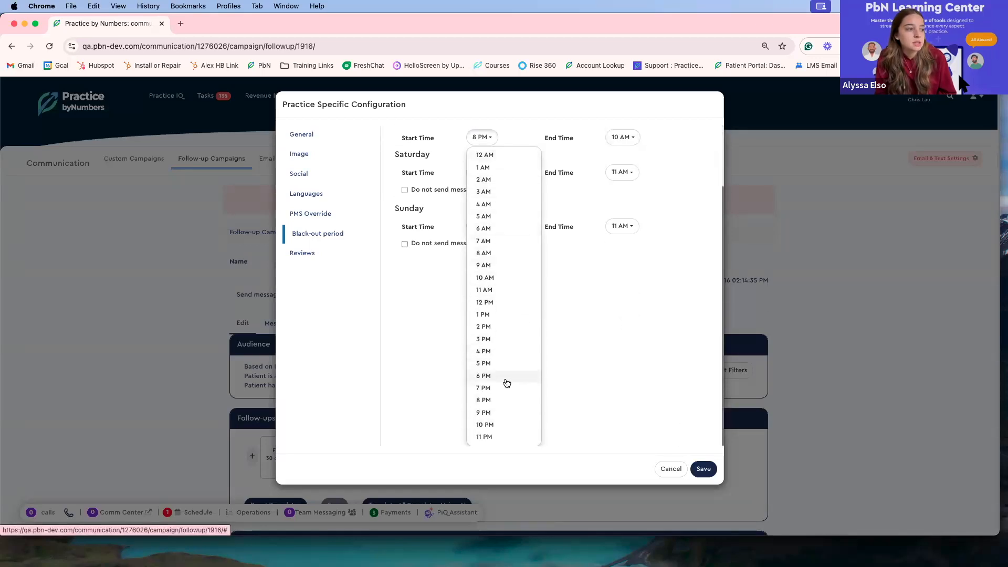
{"action": "left_click", "coordinate": [505, 376]}
{"action": "left_click", "coordinate": [625, 212]}
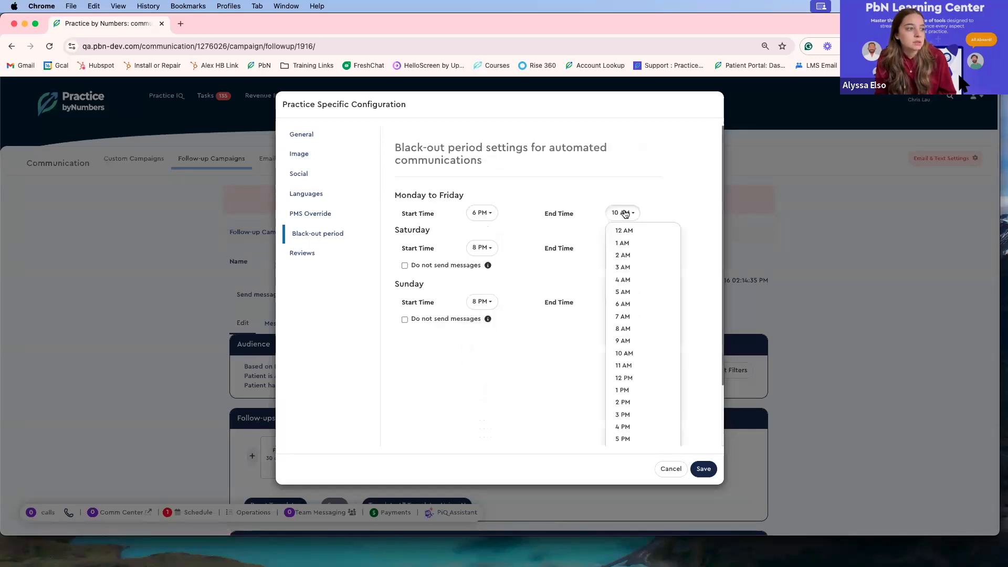
{"action": "left_click", "coordinate": [620, 340]}
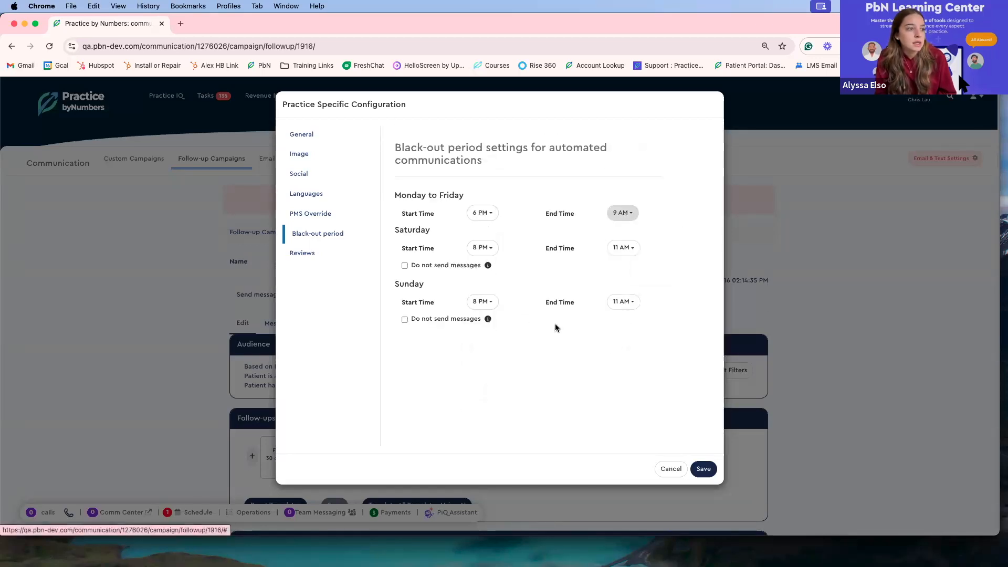
{"action": "left_click", "coordinate": [703, 471]}
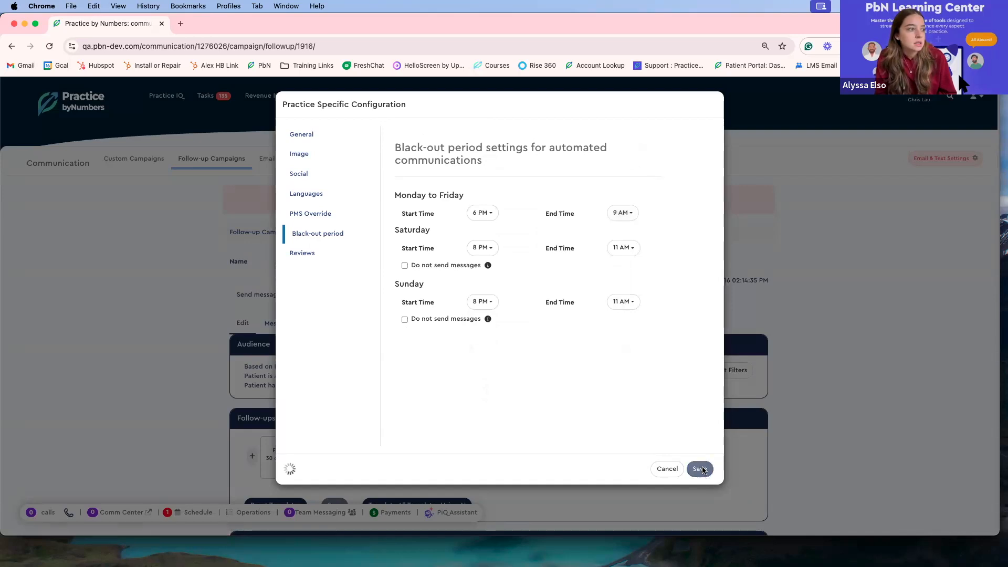
Try customizing the Recall Campaign's message sending hours to between 10 AM and 7 AM.
{"action": "left_click_drag", "start_coordinate": [345, 295], "coordinate": [315, 295]}
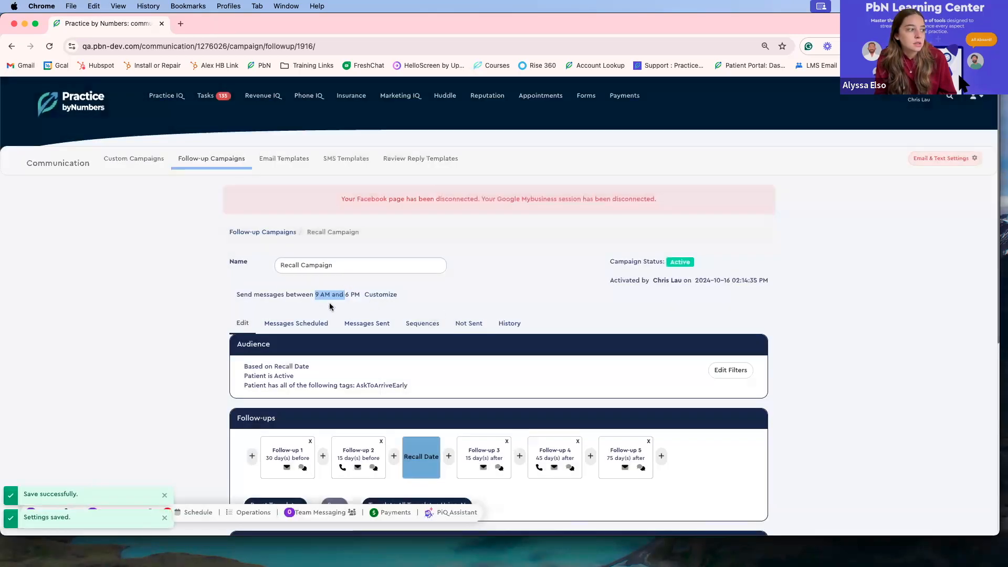
{"action": "left_click", "coordinate": [381, 295]}
{"action": "left_click", "coordinate": [393, 301]}
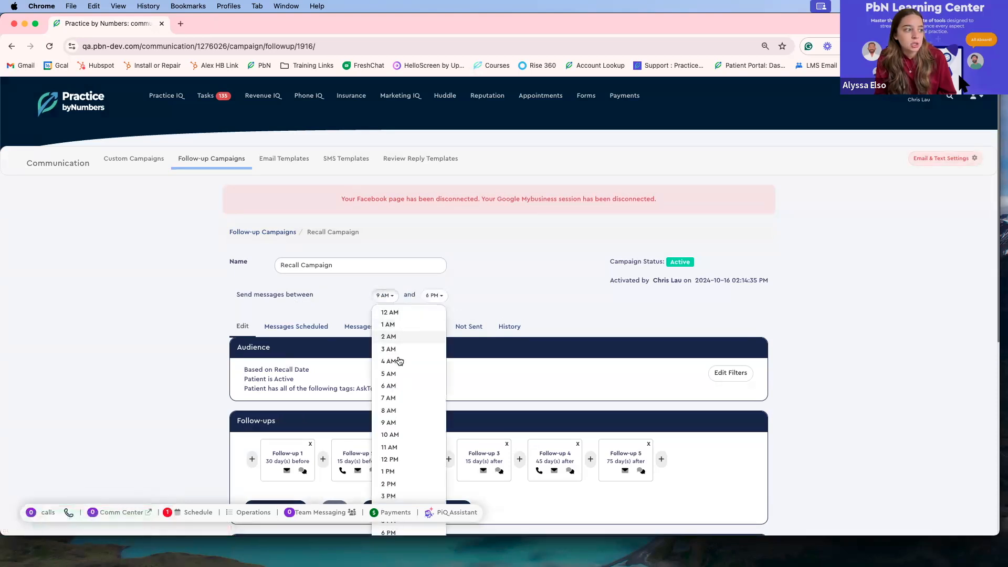
{"action": "left_click", "coordinate": [402, 437]}
{"action": "left_click", "coordinate": [437, 296]}
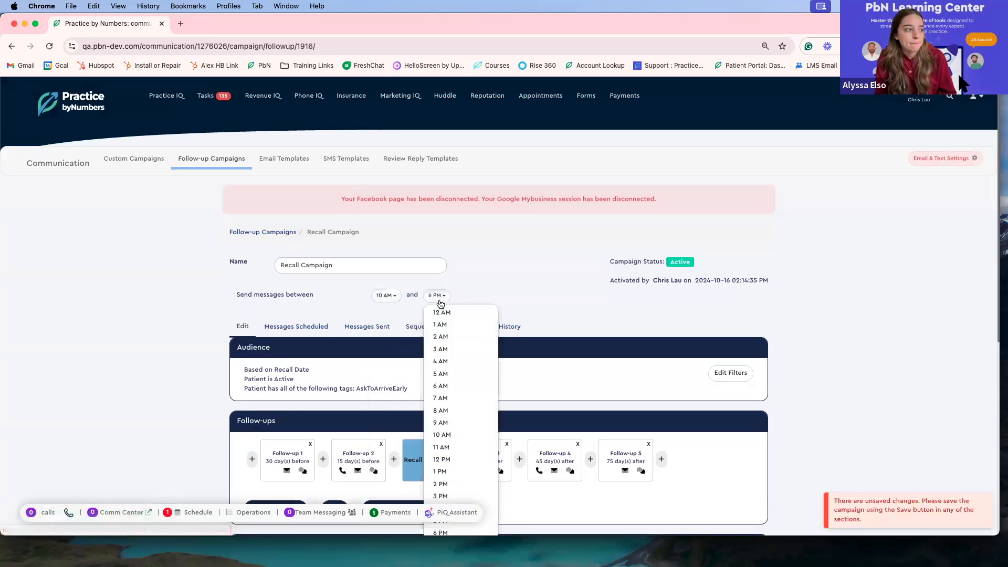
{"action": "left_click", "coordinate": [449, 399]}
{"action": "scroll", "coordinate": [777, 412], "scroll_direction": "down", "scroll_amount": 1}
{"action": "left_click", "coordinate": [788, 445]}
Review the practice's black-out period settings for automated communications, and close them without saving.
{"action": "left_click", "coordinate": [953, 159]}
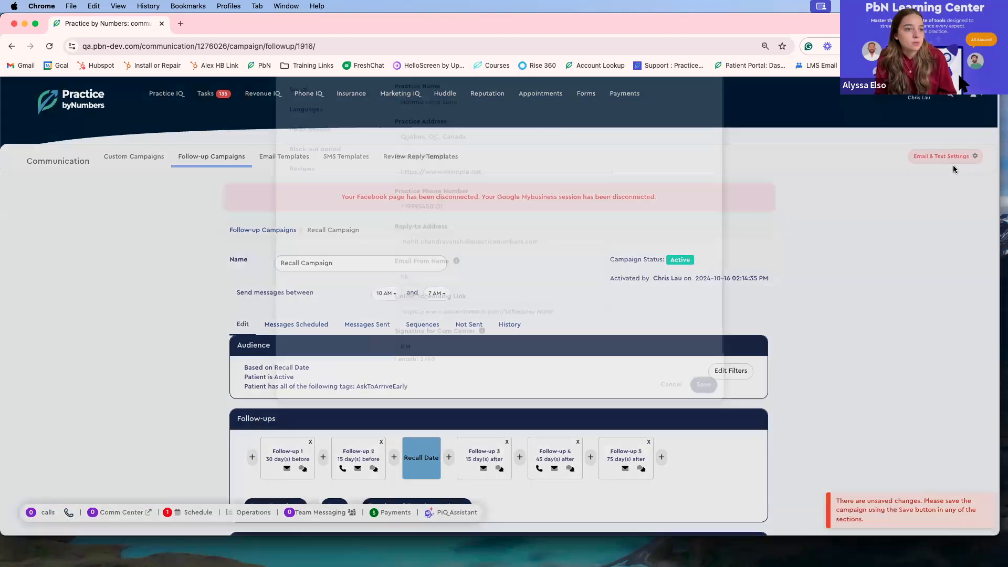
{"action": "left_click", "coordinate": [335, 235]}
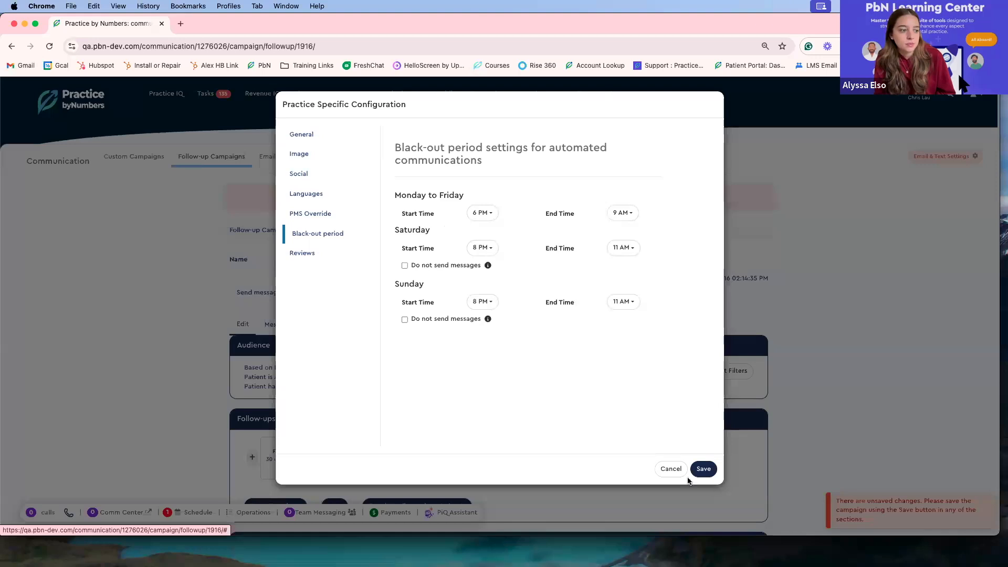
{"action": "left_click", "coordinate": [671, 469]}
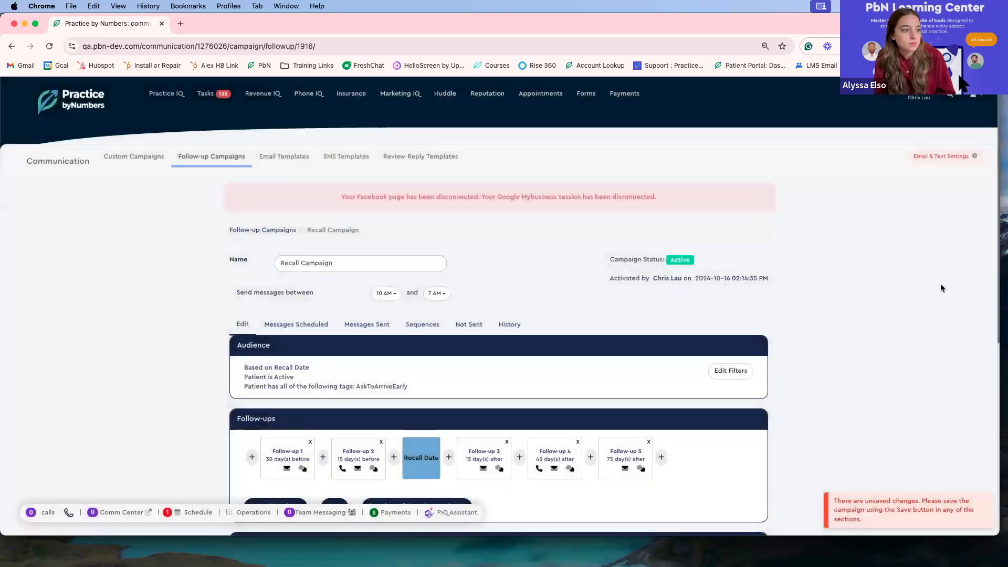
Leave the Recall Campaign without saving its changes, and look through the One Time Custom Campaigns list.
{"action": "left_click", "coordinate": [266, 228]}
{"action": "left_click", "coordinate": [586, 113]}
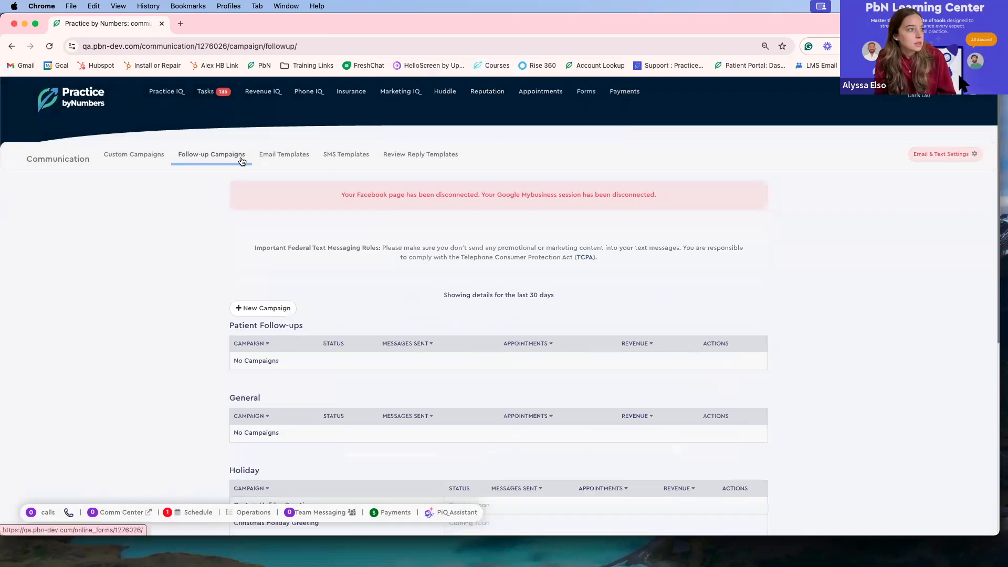
{"action": "left_click", "coordinate": [126, 157]}
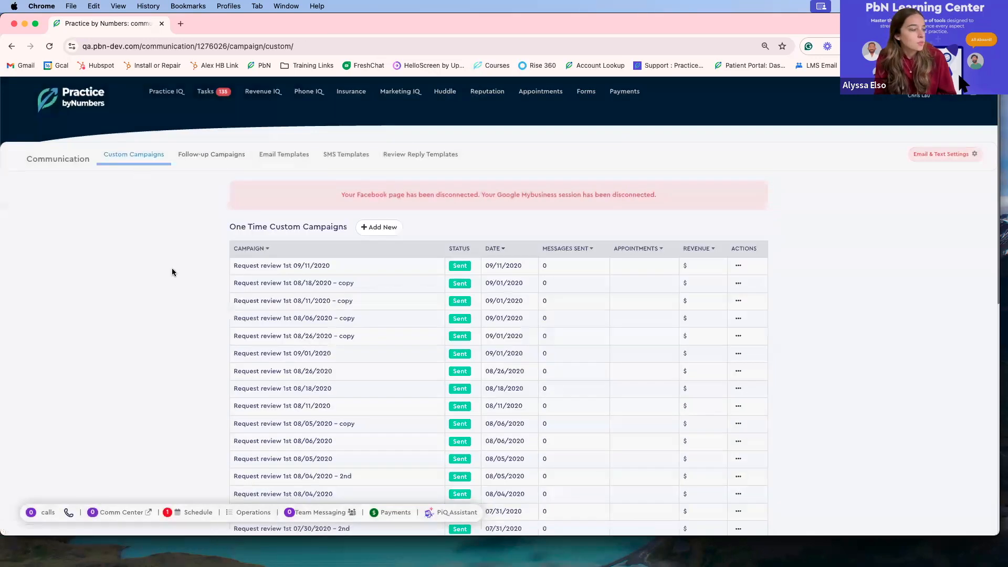
{"action": "scroll", "coordinate": [172, 269], "scroll_direction": "down", "scroll_amount": 5}
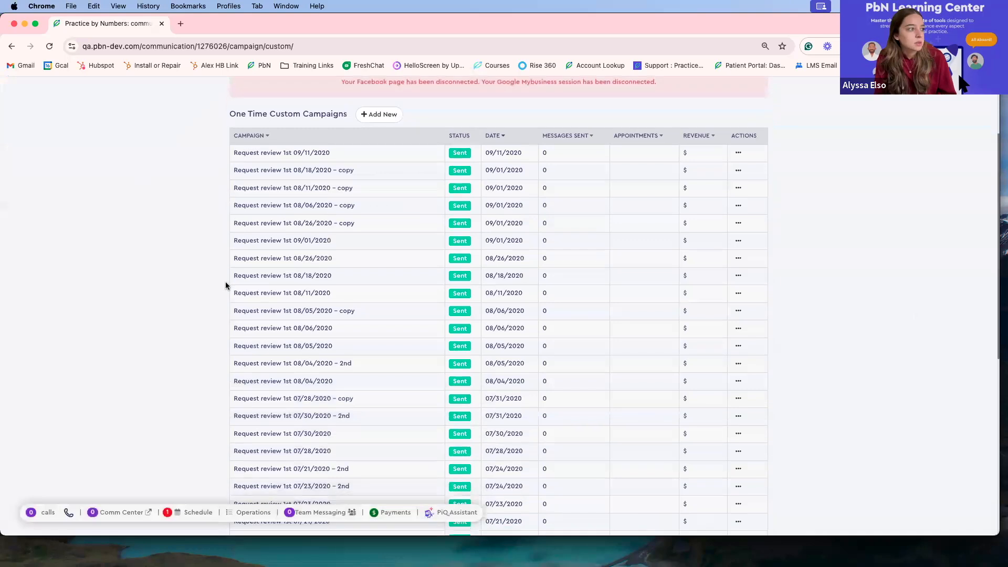
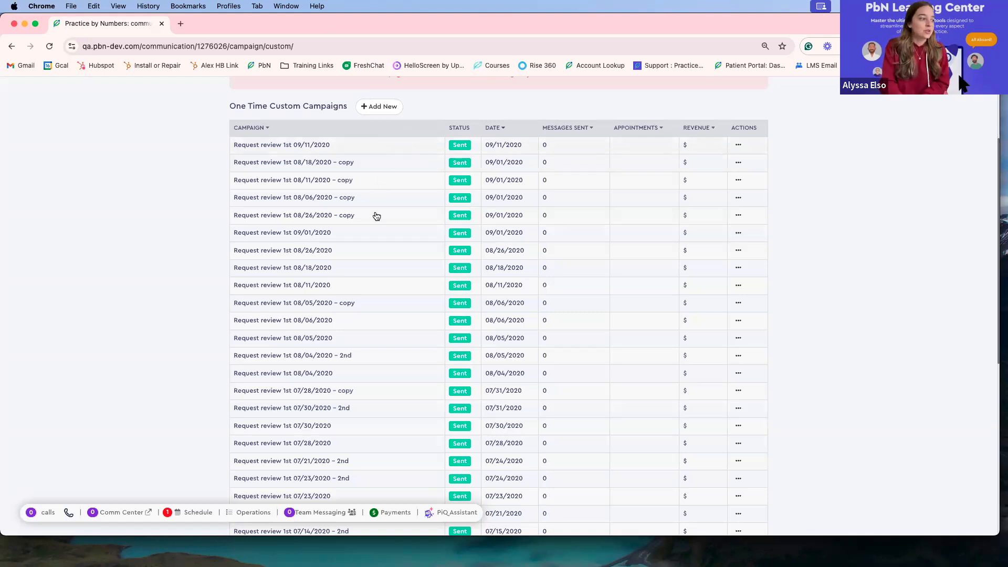
{"action": "scroll", "coordinate": [376, 225], "scroll_direction": "up", "scroll_amount": 5}
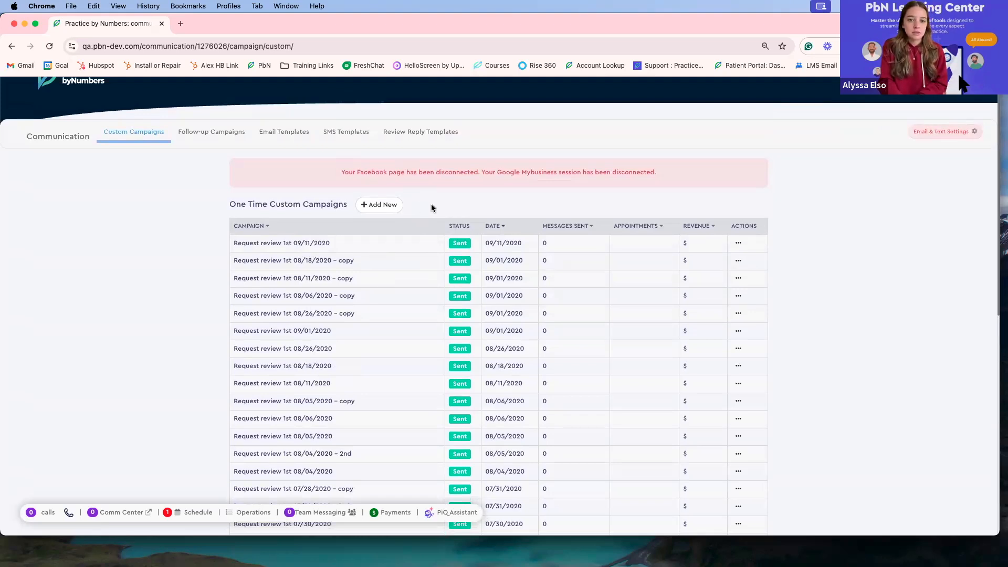
Start a new one-time custom campaign named End of Year Benefits in the Recall & Continuing Care category.
{"action": "left_click", "coordinate": [384, 210]}
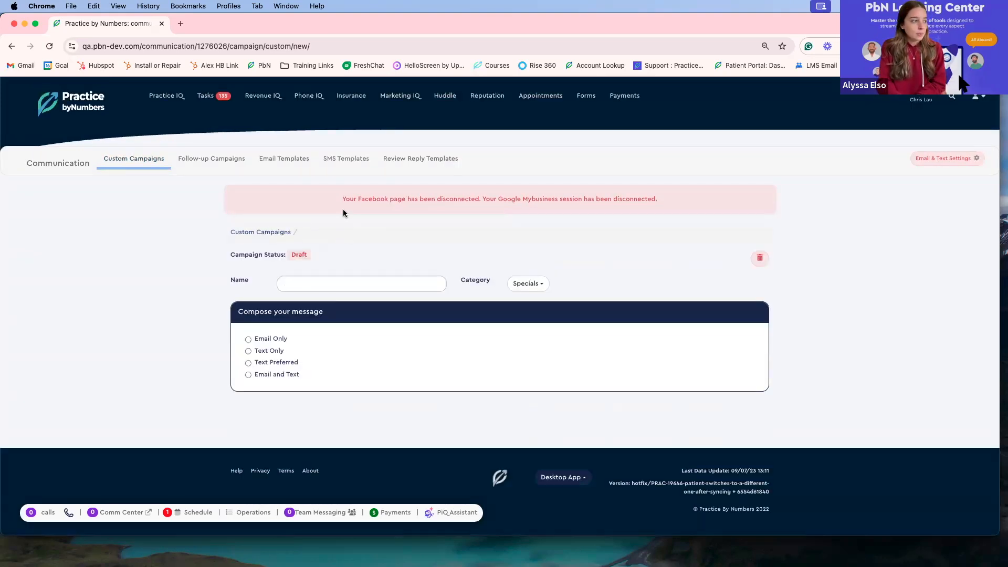
{"action": "left_click", "coordinate": [371, 287]}
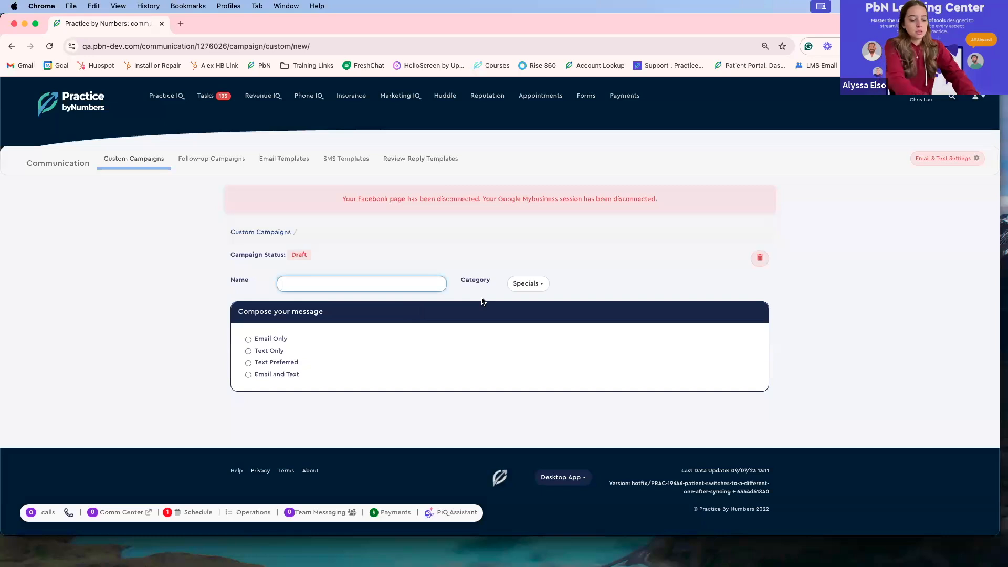
{"action": "type", "text": "End of Year Benefits"}
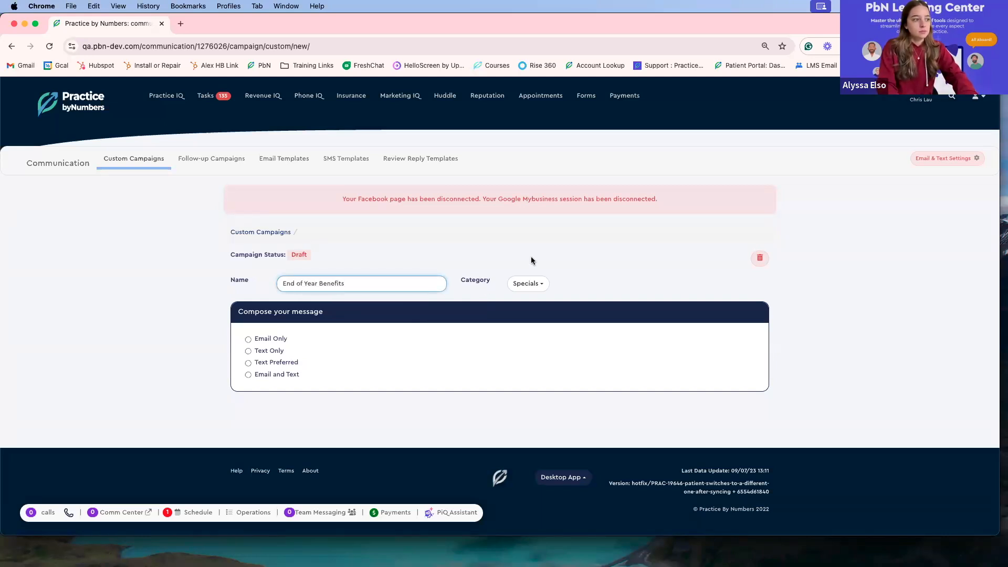
{"action": "left_click", "coordinate": [533, 285]}
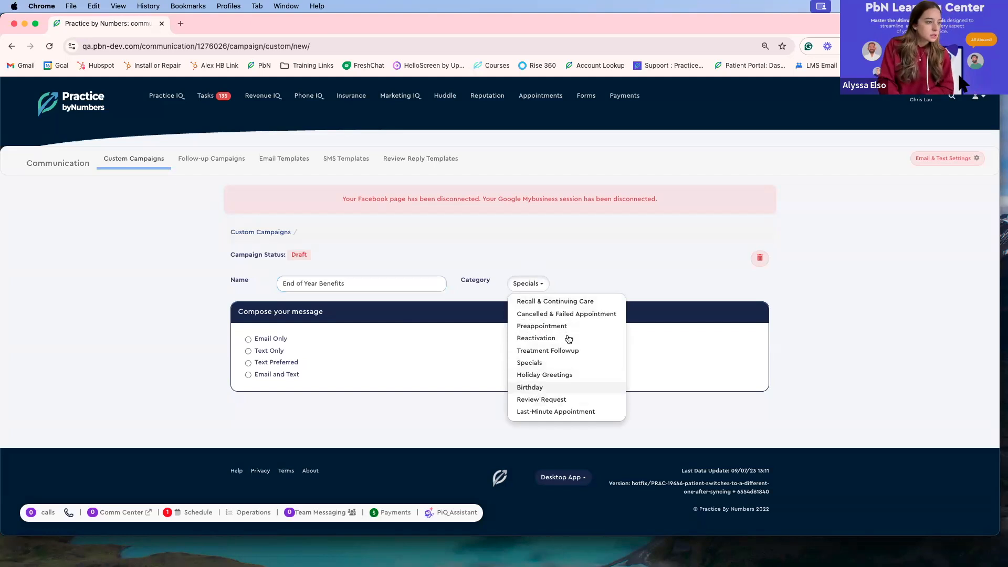
{"action": "left_click", "coordinate": [570, 302]}
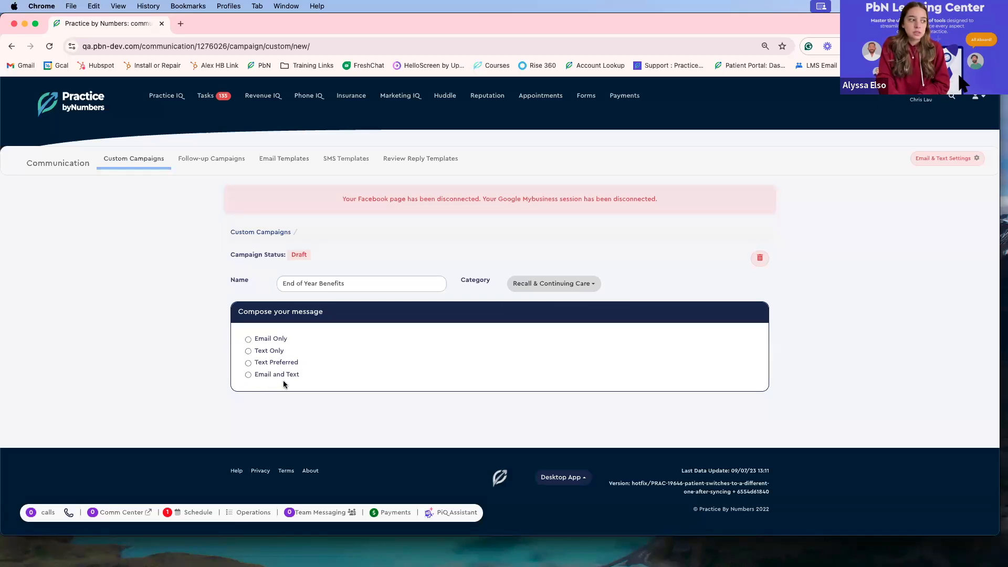
Make the campaign email only, and load the Finance & Insurance template End of the year Insurance Benefits with CareCredit.
{"action": "left_click", "coordinate": [249, 339]}
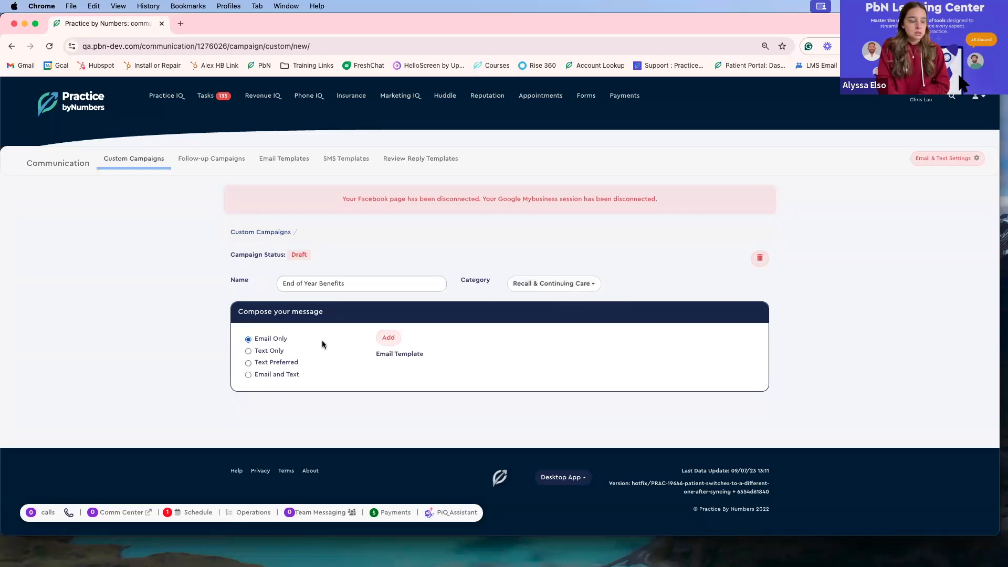
{"action": "left_click", "coordinate": [390, 340]}
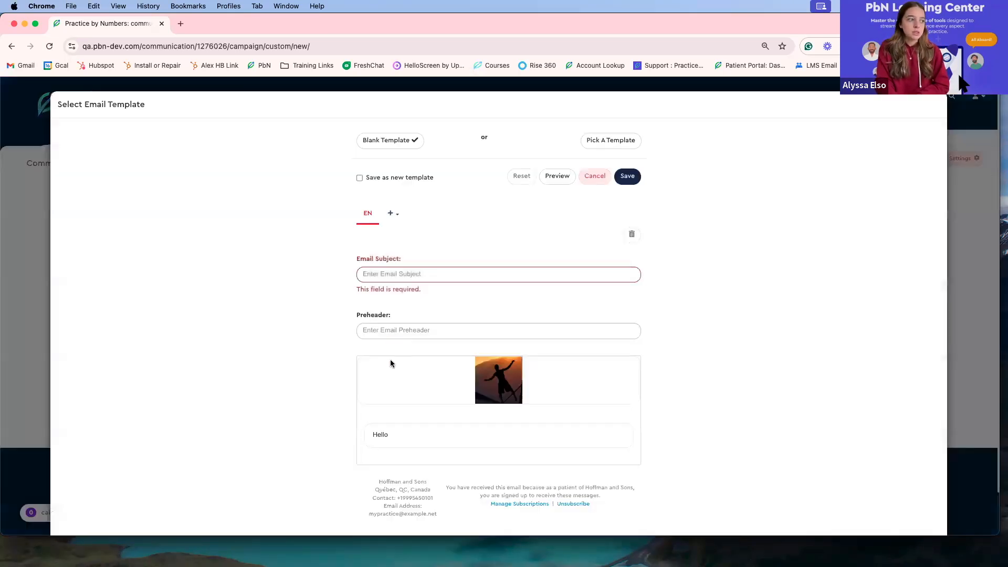
{"action": "left_click", "coordinate": [615, 150]}
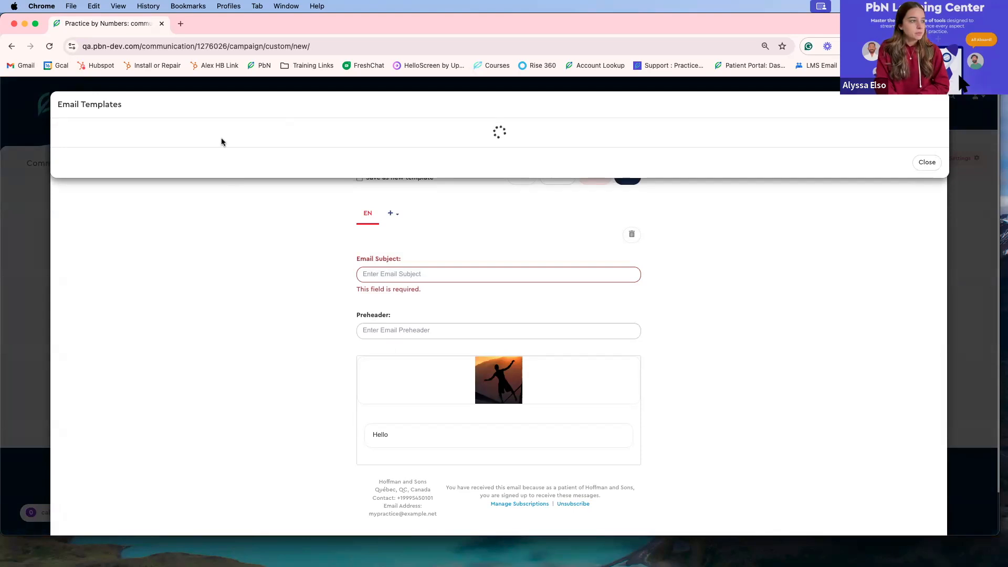
{"action": "scroll", "coordinate": [188, 299], "scroll_direction": "down", "scroll_amount": 5}
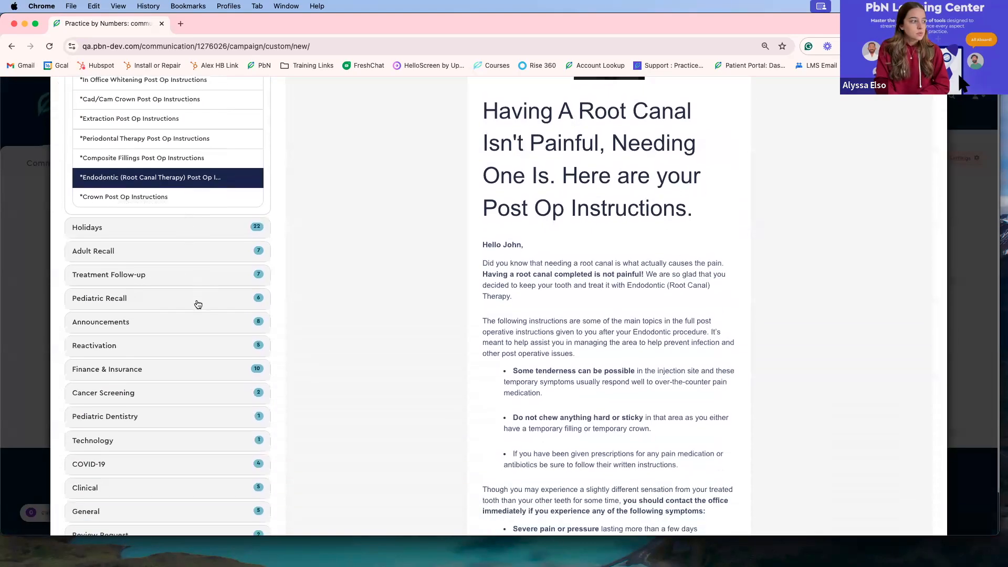
{"action": "left_click", "coordinate": [189, 371]}
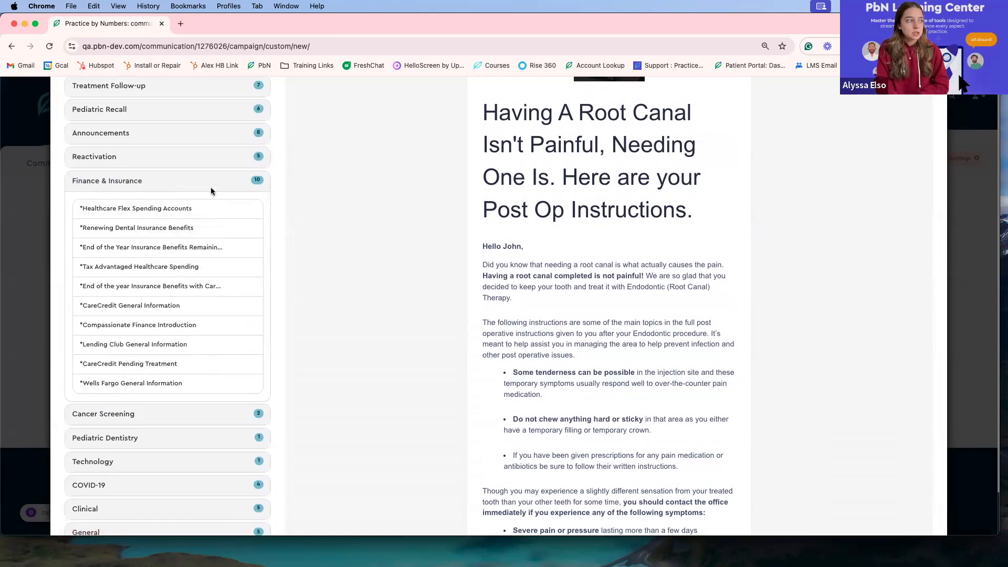
{"action": "left_click", "coordinate": [104, 288]}
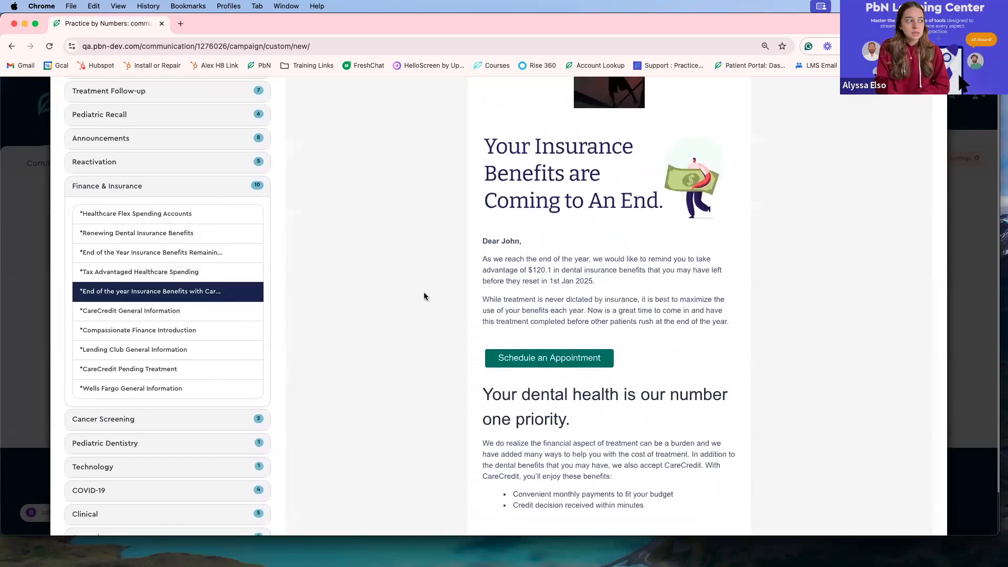
{"action": "scroll", "coordinate": [424, 296], "scroll_direction": "up", "scroll_amount": 4}
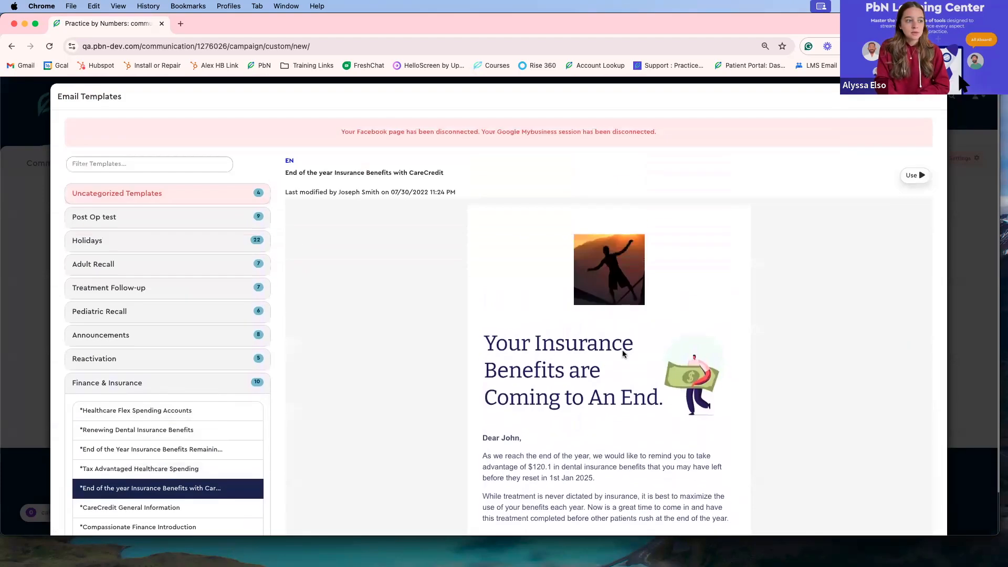
{"action": "left_click", "coordinate": [915, 175]}
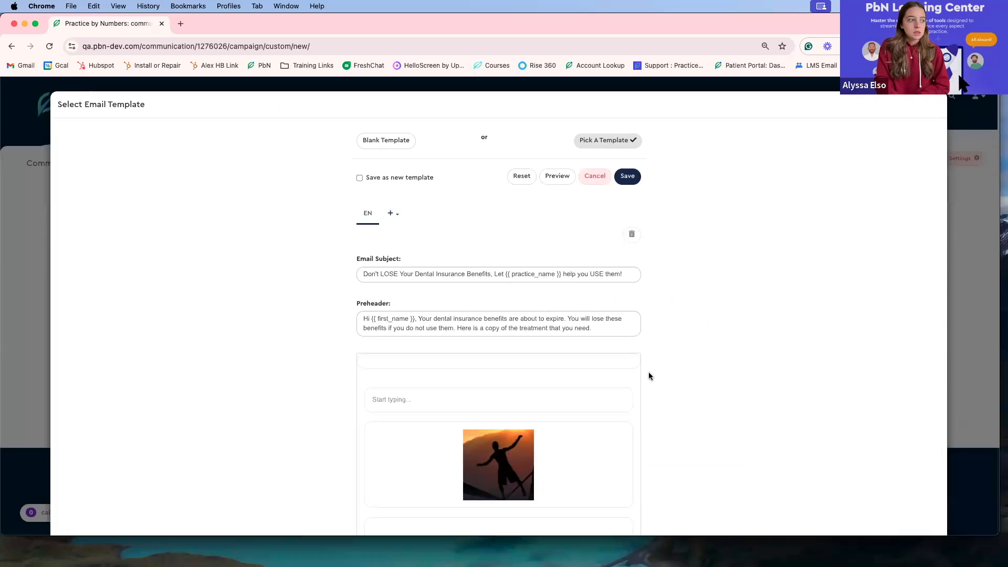
Review the loaded email's subject, preheader and body, and save it as the campaign's message.
{"action": "scroll", "coordinate": [645, 375], "scroll_direction": "down", "scroll_amount": 2}
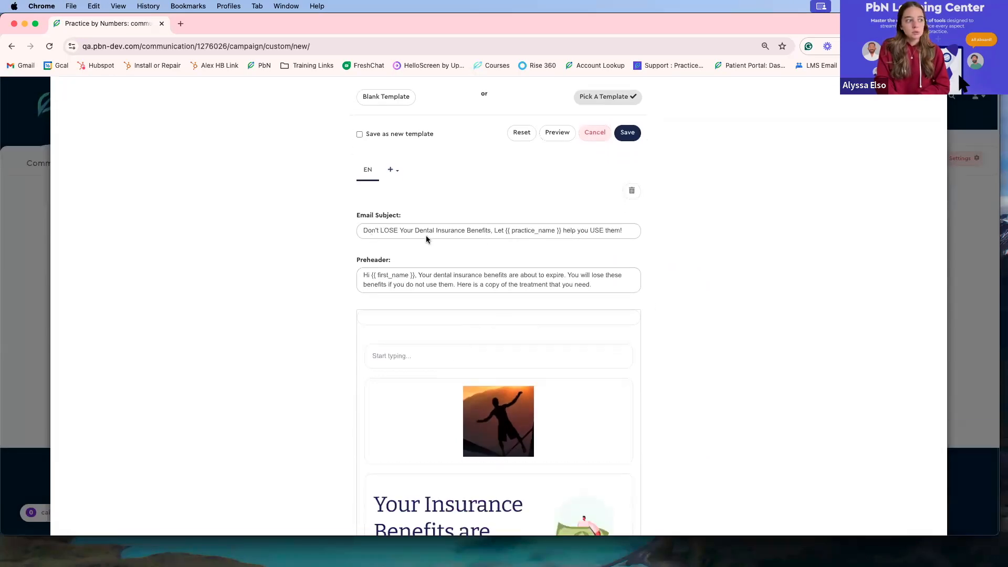
{"action": "scroll", "coordinate": [562, 329], "scroll_direction": "down", "scroll_amount": 5}
{"action": "scroll", "coordinate": [638, 370], "scroll_direction": "down", "scroll_amount": 5}
{"action": "mouse_move", "coordinate": [616, 369]}
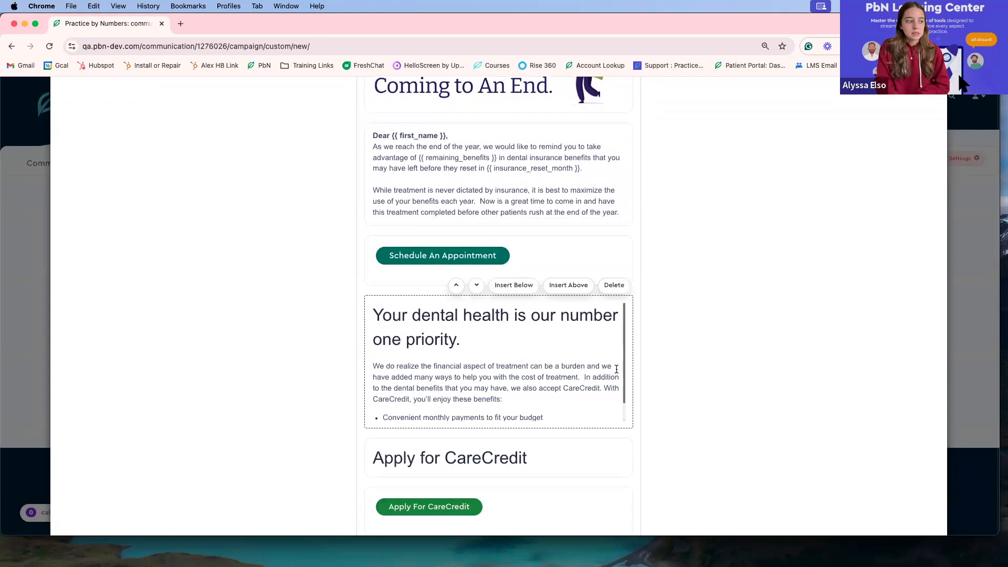
{"action": "scroll", "coordinate": [616, 369], "scroll_direction": "down", "scroll_amount": 8}
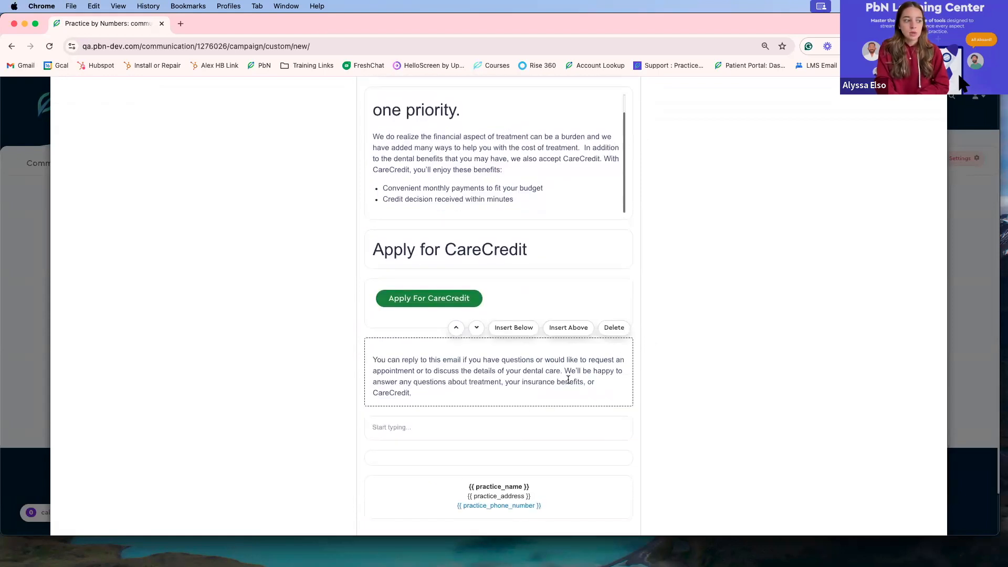
{"action": "scroll", "coordinate": [569, 379], "scroll_direction": "down", "scroll_amount": 1}
{"action": "scroll", "coordinate": [567, 374], "scroll_direction": "up", "scroll_amount": 5}
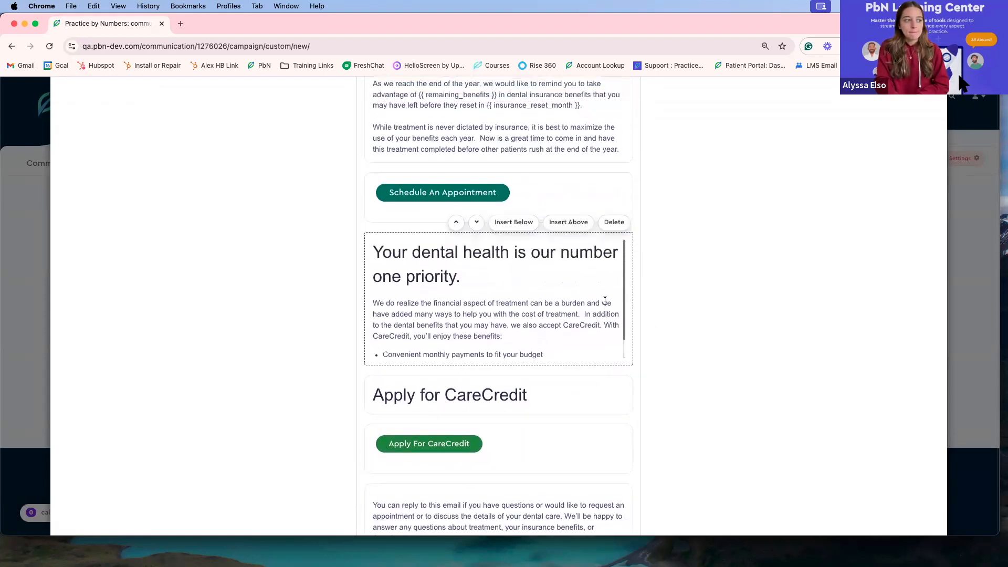
{"action": "scroll", "coordinate": [604, 300], "scroll_direction": "up", "scroll_amount": 10}
{"action": "left_click", "coordinate": [634, 181]}
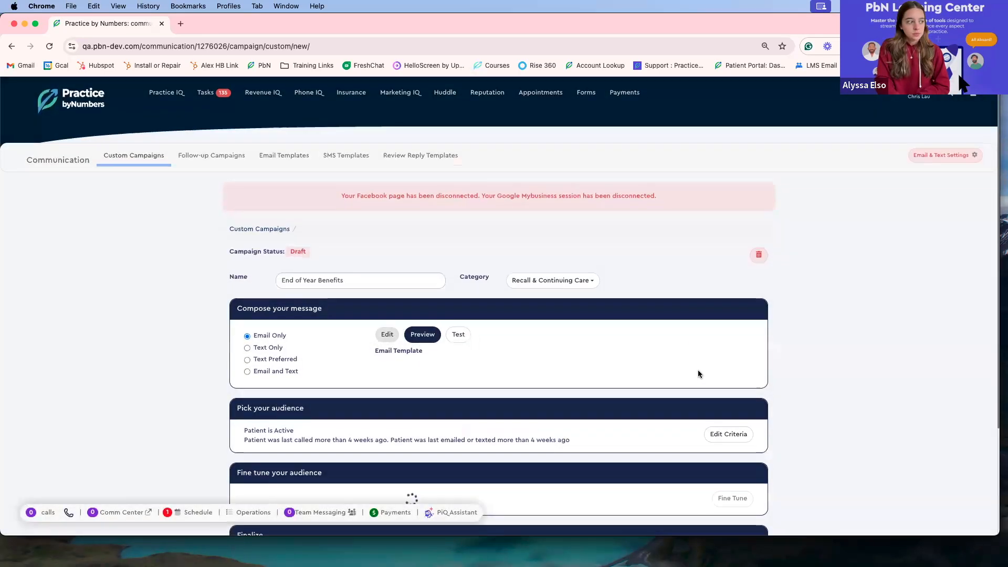
Edit the audience criteria and remove the Last Contacted filter, keeping only Patient Status Active.
{"action": "scroll", "coordinate": [697, 374], "scroll_direction": "down", "scroll_amount": 3}
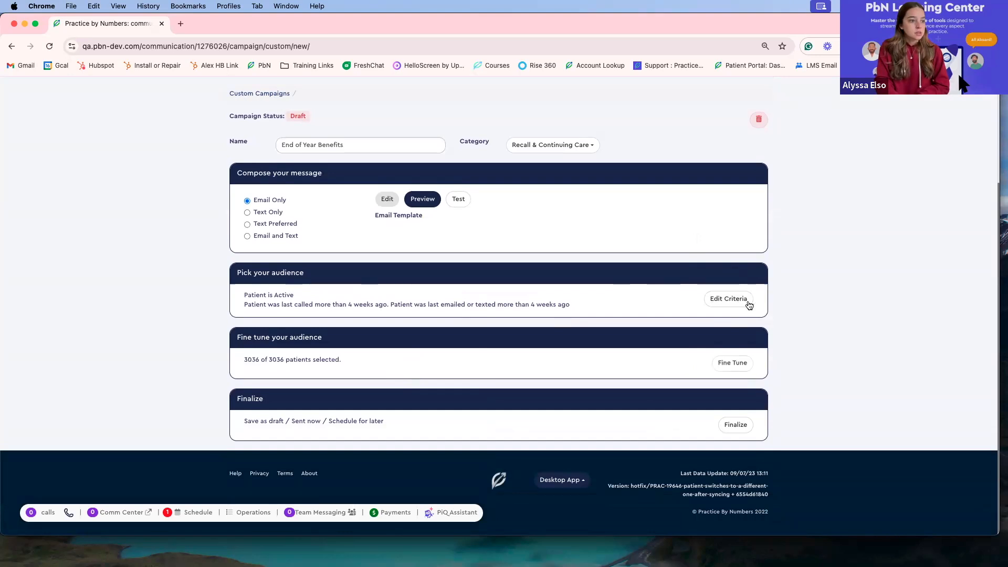
{"action": "left_click", "coordinate": [728, 300]}
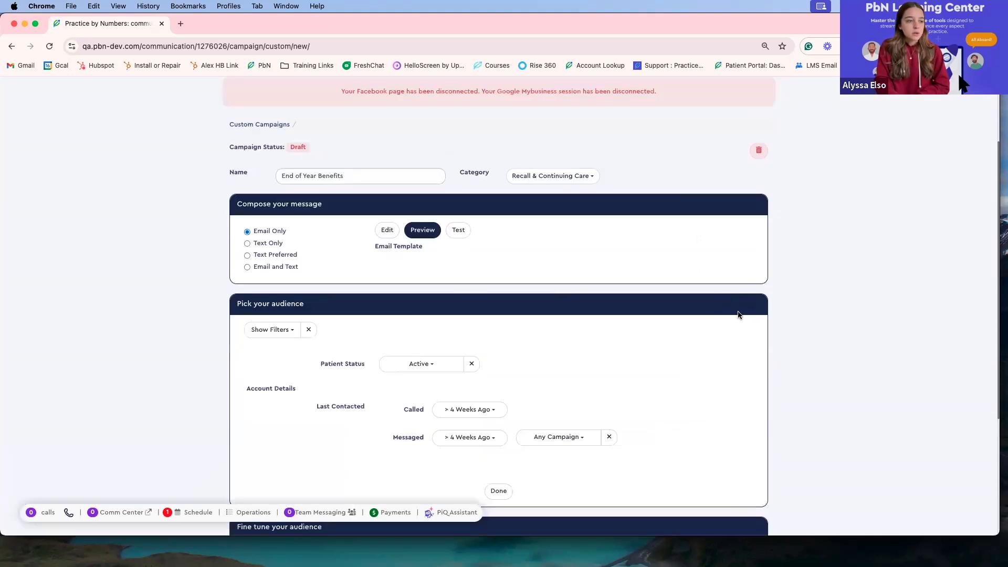
{"action": "scroll", "coordinate": [629, 396], "scroll_direction": "down", "scroll_amount": 2}
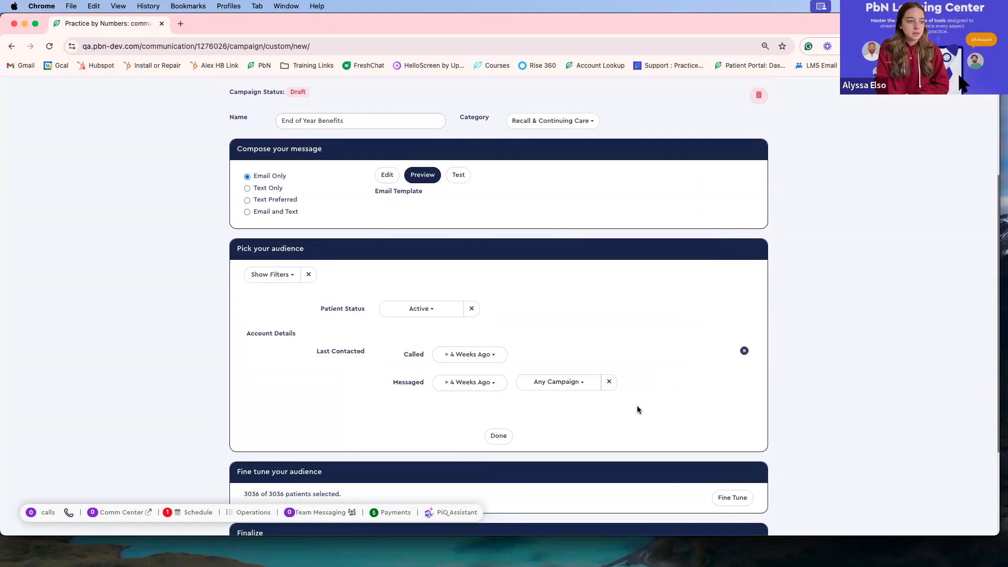
{"action": "scroll", "coordinate": [551, 342], "scroll_direction": "down", "scroll_amount": 1}
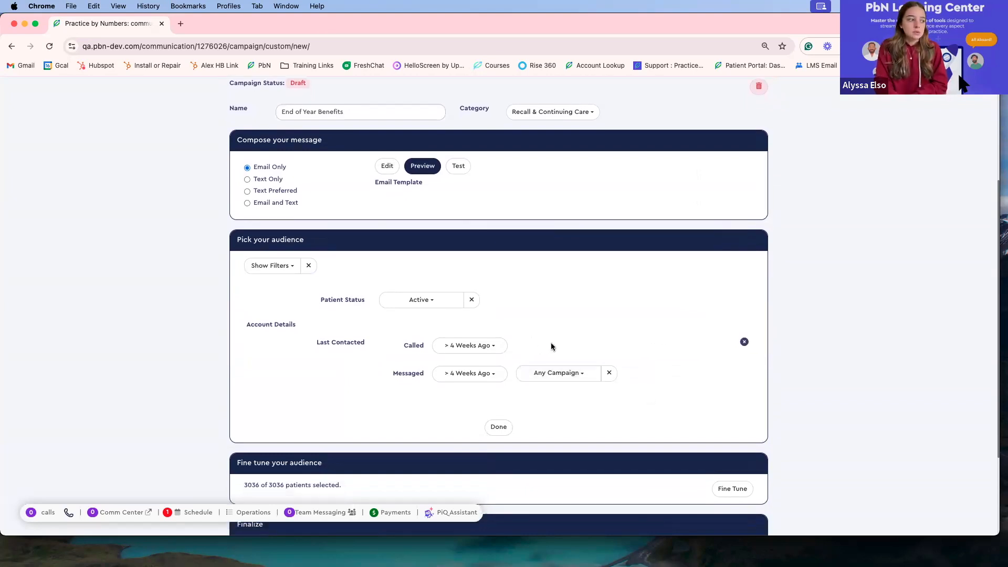
{"action": "scroll", "coordinate": [364, 351], "scroll_direction": "down", "scroll_amount": 1}
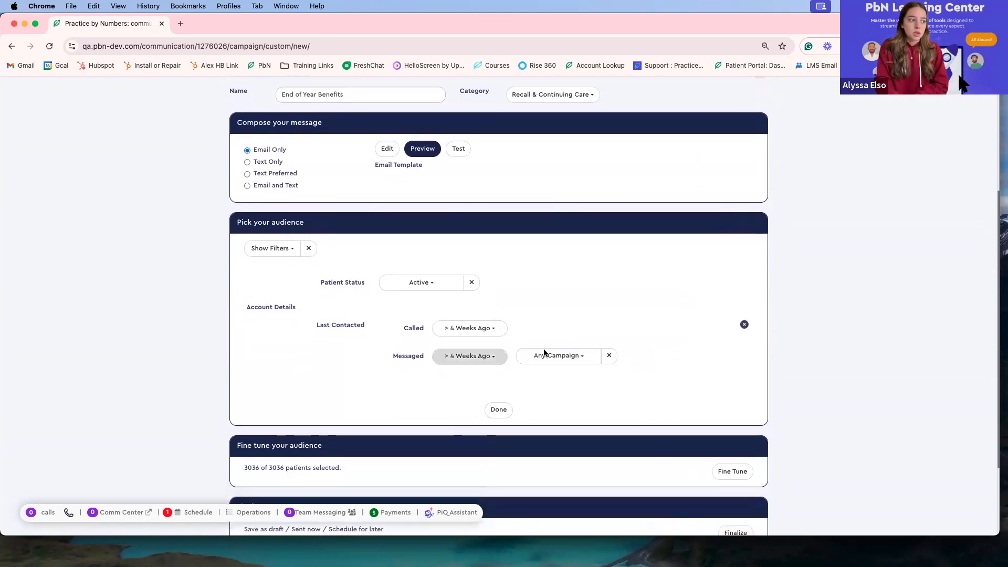
{"action": "scroll", "coordinate": [282, 261], "scroll_direction": "down", "scroll_amount": 5}
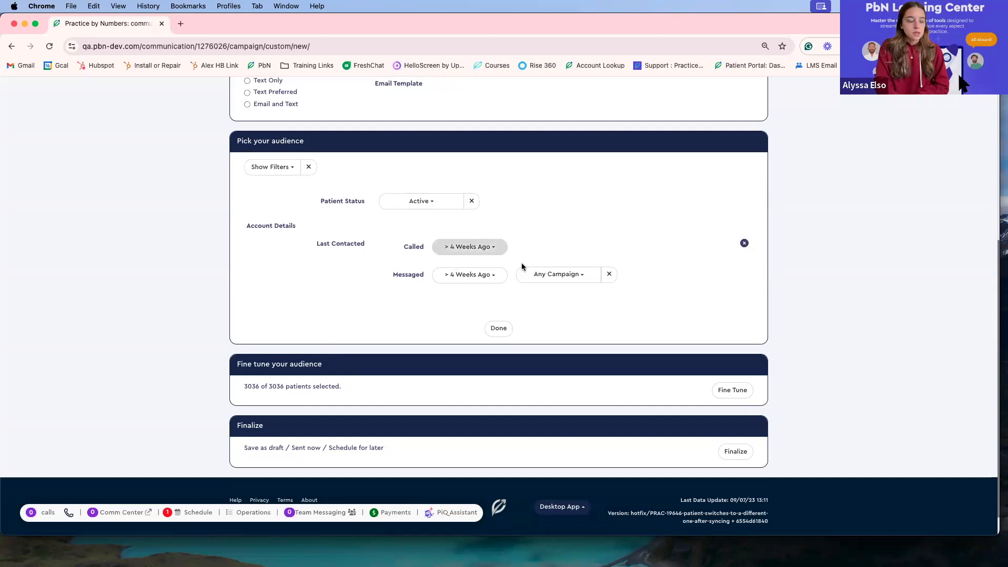
{"action": "left_click", "coordinate": [745, 244]}
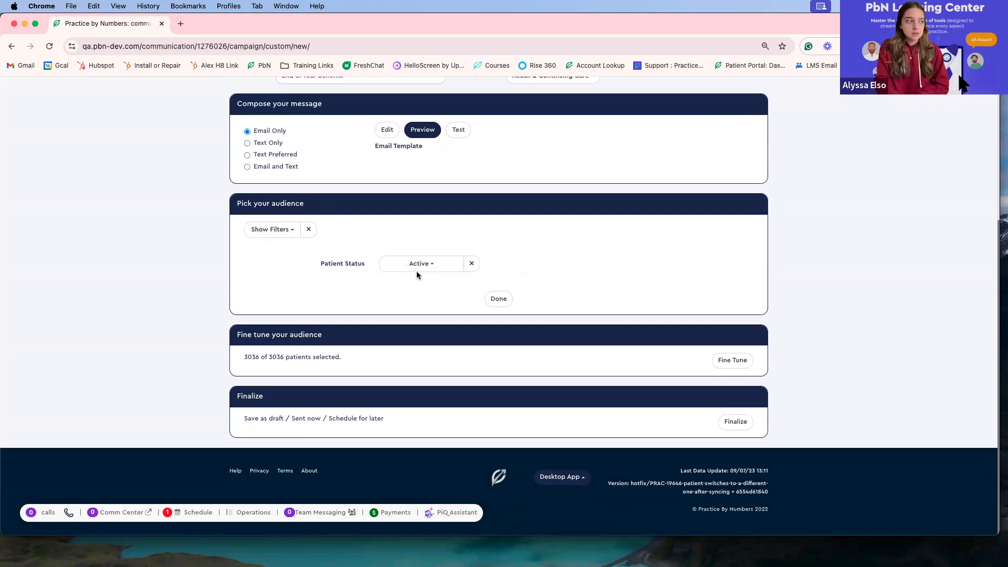
Add the Has Primary Insurance filter from the Insurance group to the audience criteria.
{"action": "left_click", "coordinate": [282, 232]}
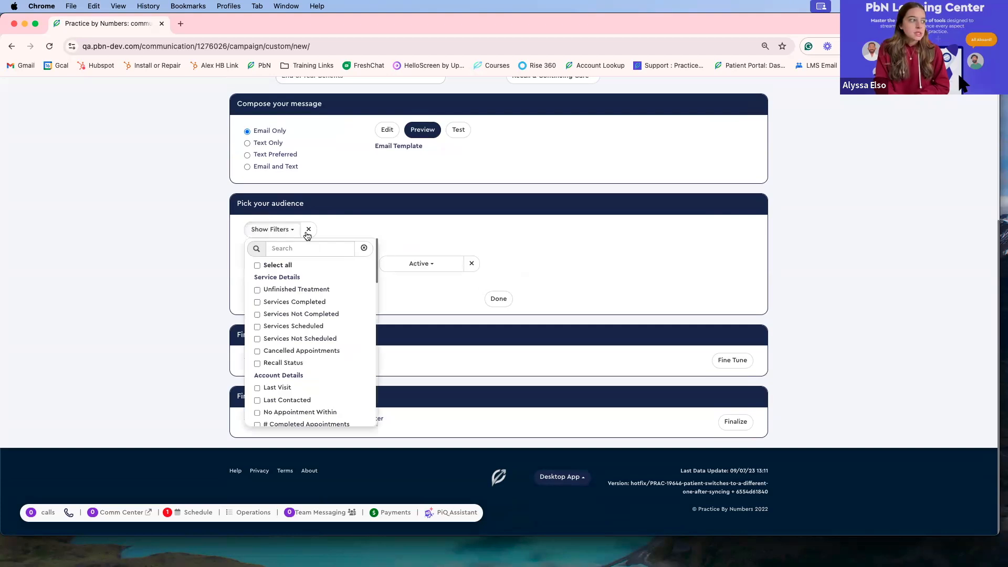
{"action": "scroll", "coordinate": [312, 328], "scroll_direction": "down", "scroll_amount": 3}
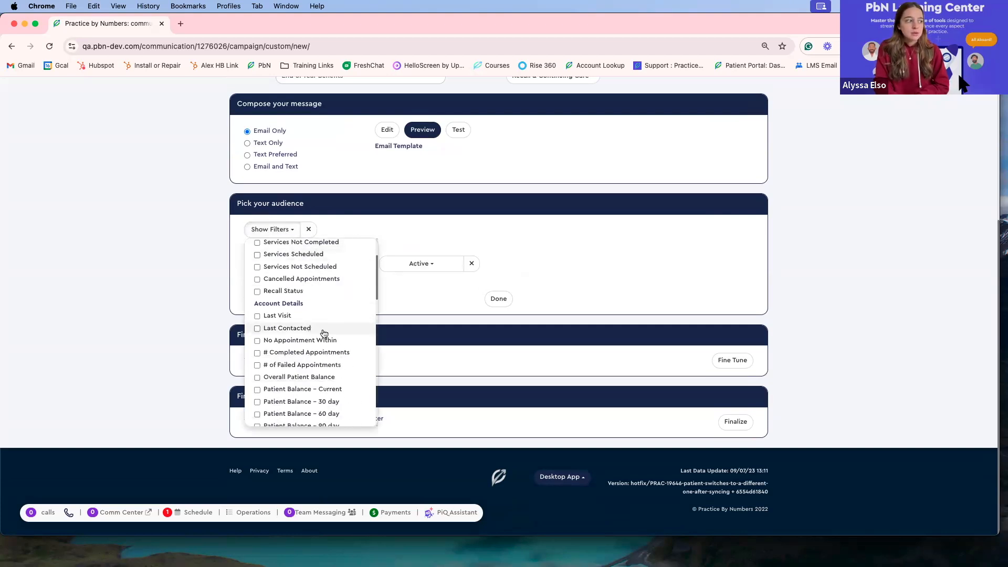
{"action": "scroll", "coordinate": [315, 330], "scroll_direction": "down", "scroll_amount": 5}
{"action": "scroll", "coordinate": [324, 334], "scroll_direction": "down", "scroll_amount": 5}
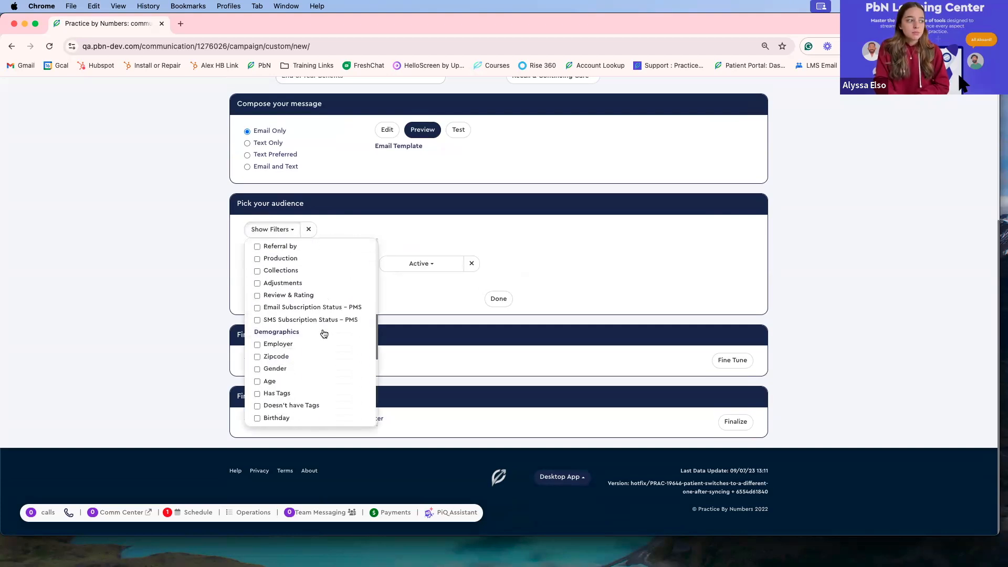
{"action": "scroll", "coordinate": [324, 334], "scroll_direction": "down", "scroll_amount": 5}
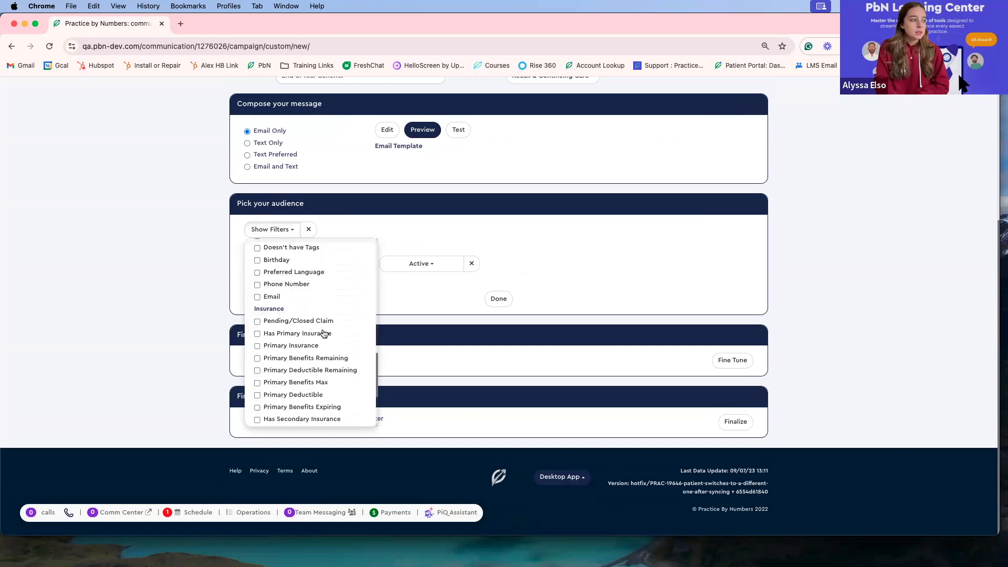
{"action": "scroll", "coordinate": [361, 336], "scroll_direction": "up", "scroll_amount": 1}
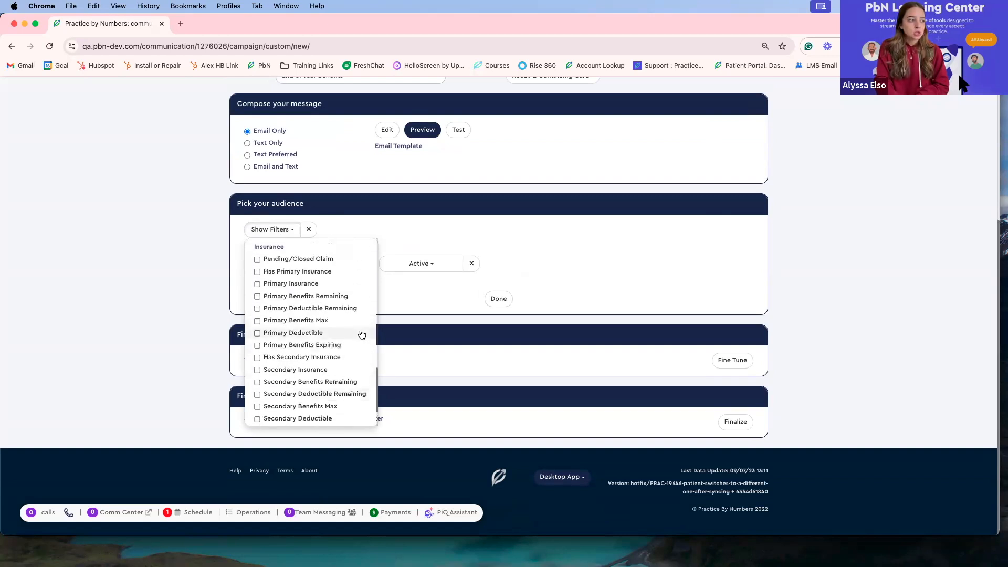
{"action": "left_click", "coordinate": [258, 273]}
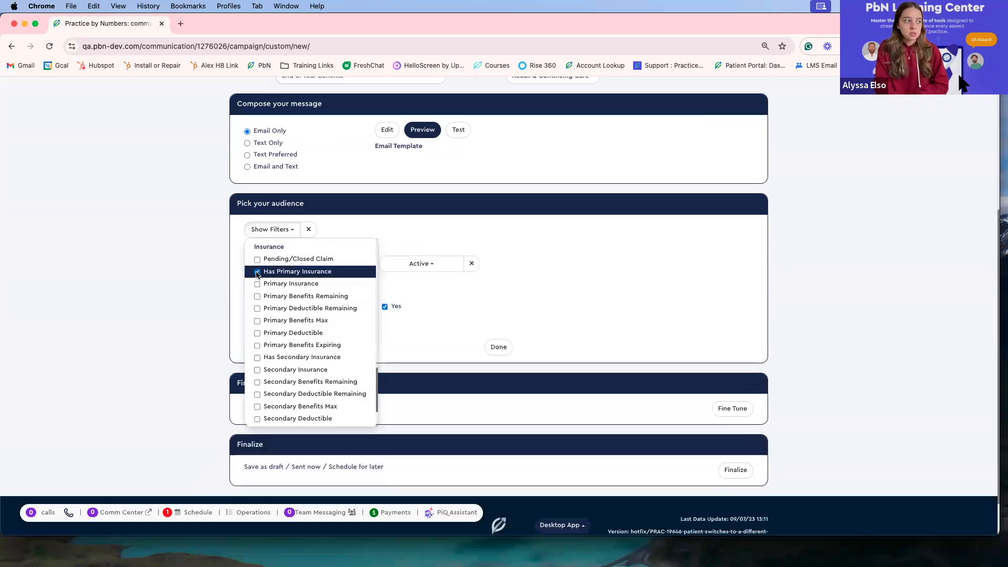
{"action": "left_click", "coordinate": [437, 309]}
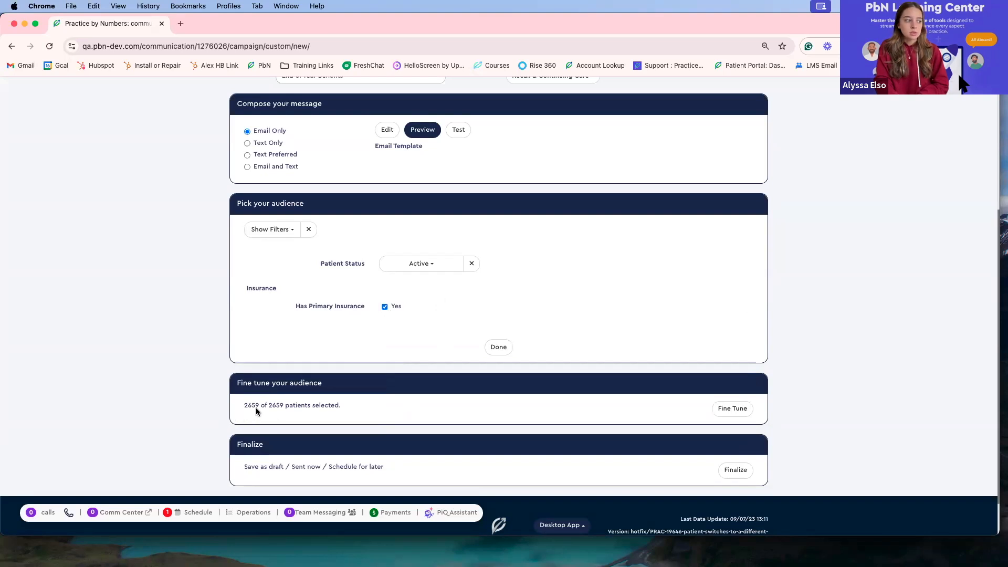
Add the Primary Insurance filter to the audience and limit it to Aetna, BCBS of Florida and Cigna.
{"action": "left_click", "coordinate": [284, 231]}
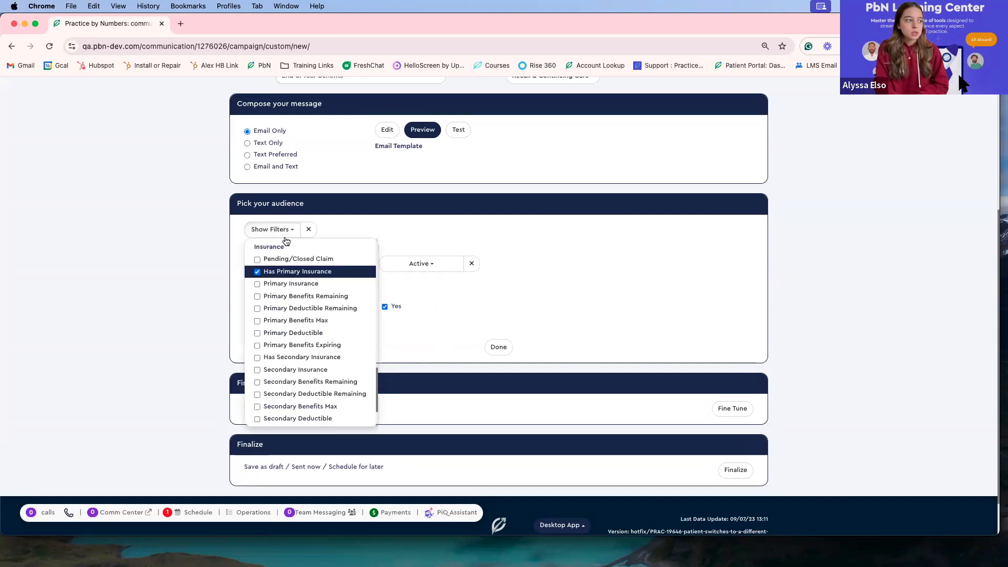
{"action": "left_click", "coordinate": [260, 285]}
{"action": "left_click", "coordinate": [445, 308]}
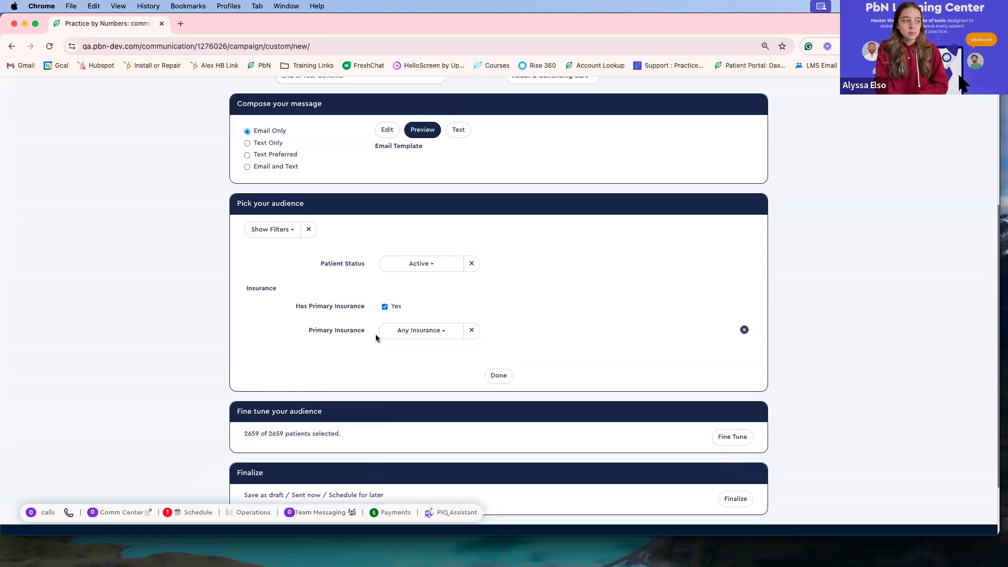
{"action": "left_click", "coordinate": [403, 336]}
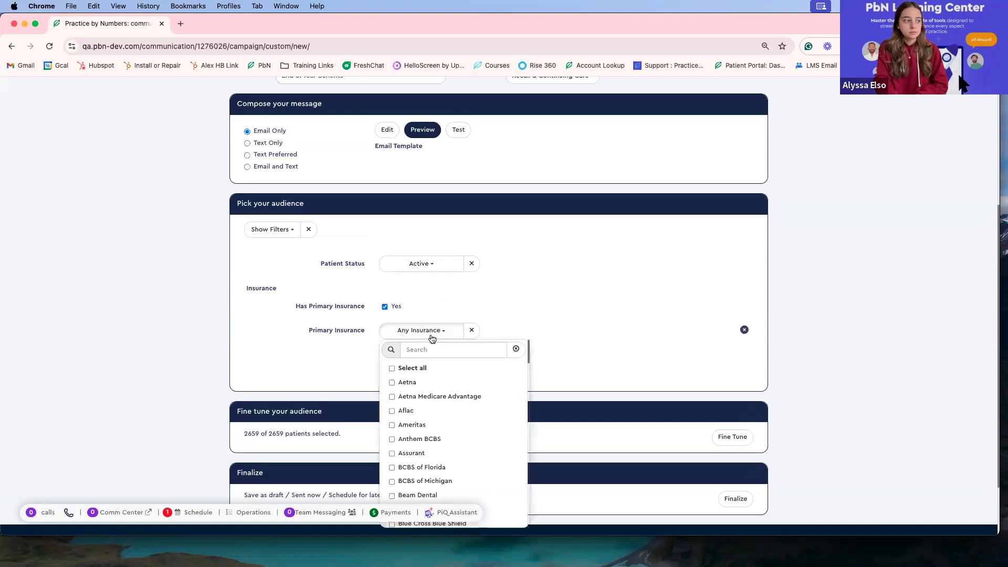
{"action": "left_click", "coordinate": [392, 381]}
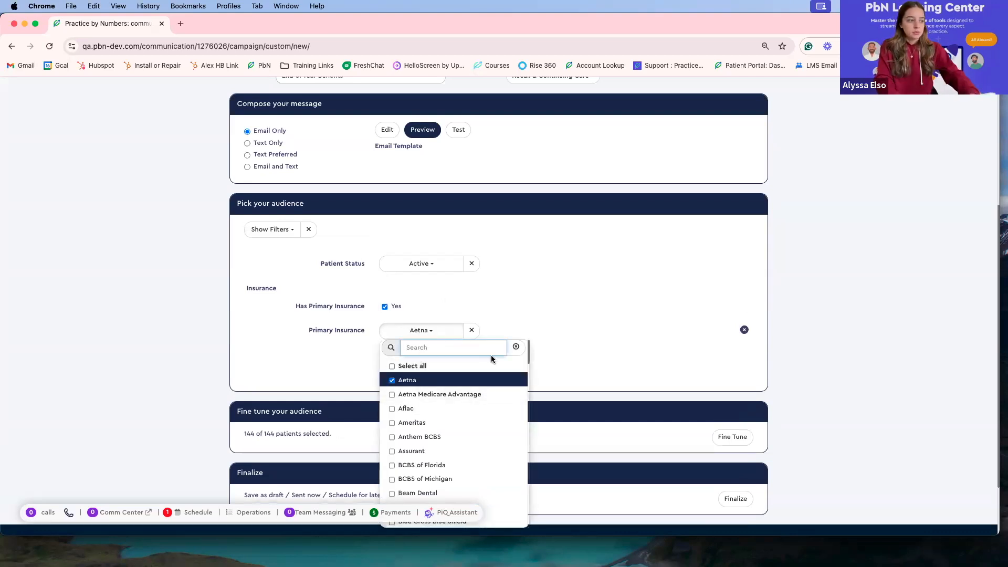
{"action": "left_click", "coordinate": [426, 465]}
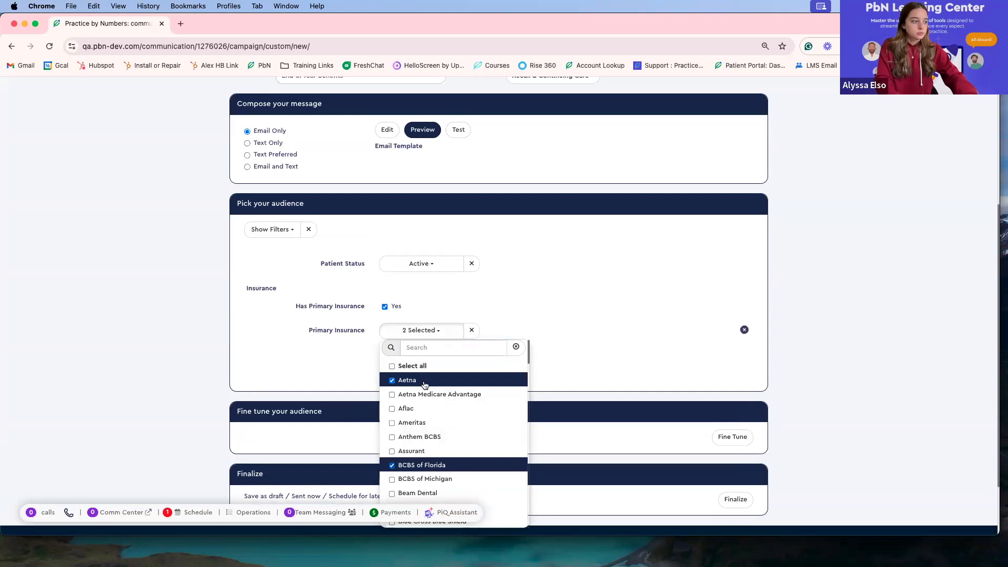
{"action": "scroll", "coordinate": [443, 432], "scroll_direction": "down", "scroll_amount": 10}
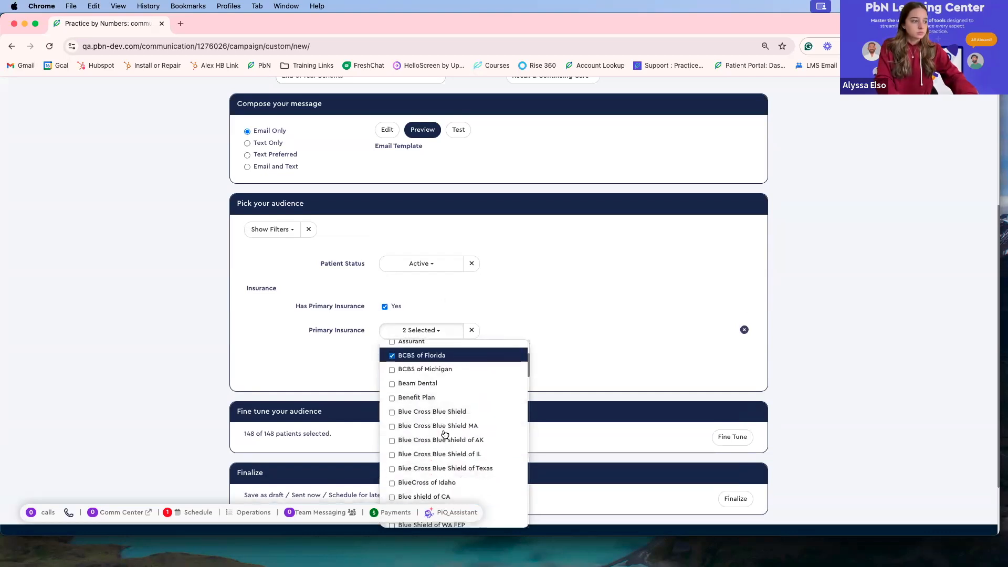
{"action": "left_click", "coordinate": [390, 353]}
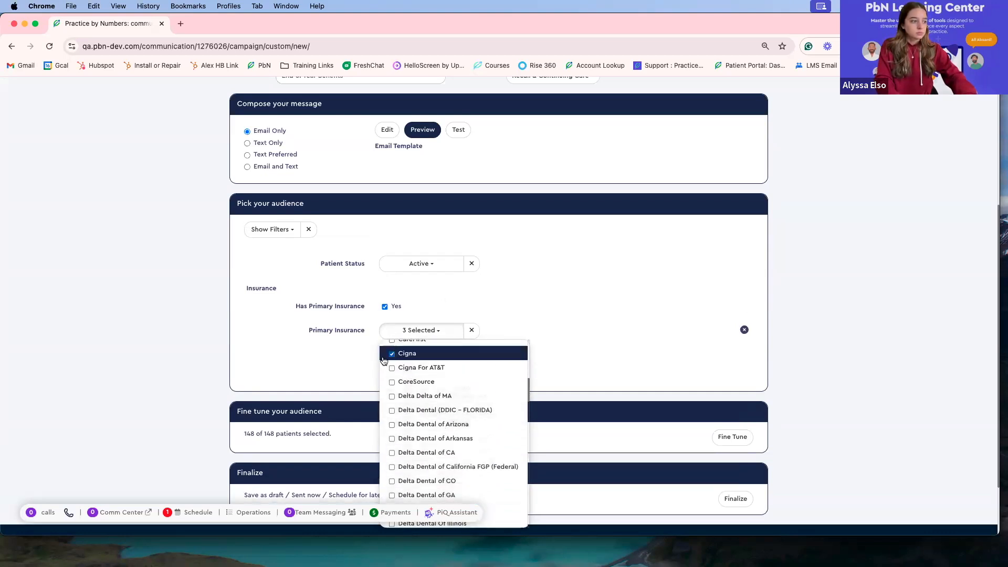
{"action": "left_click", "coordinate": [355, 365]}
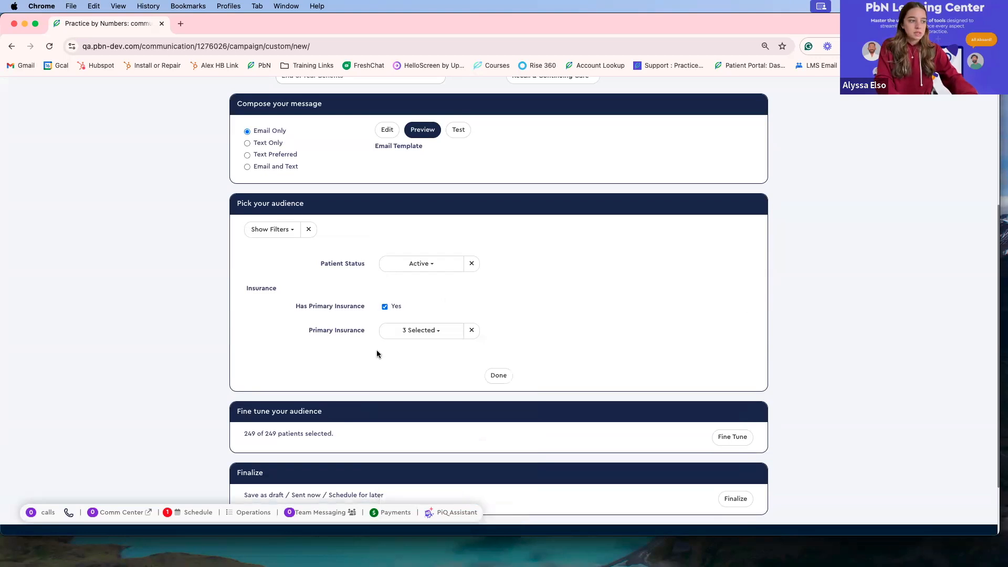
Review which insurers are selected in the audience's Primary Insurance filter.
{"action": "left_click", "coordinate": [413, 334]}
{"action": "scroll", "coordinate": [415, 373], "scroll_direction": "up", "scroll_amount": 5}
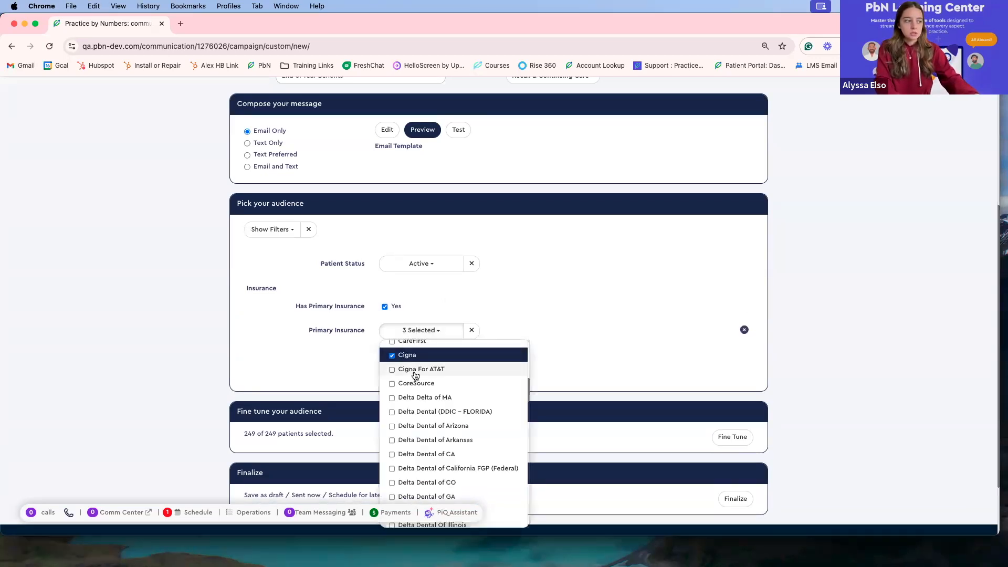
{"action": "scroll", "coordinate": [420, 374], "scroll_direction": "up", "scroll_amount": 3}
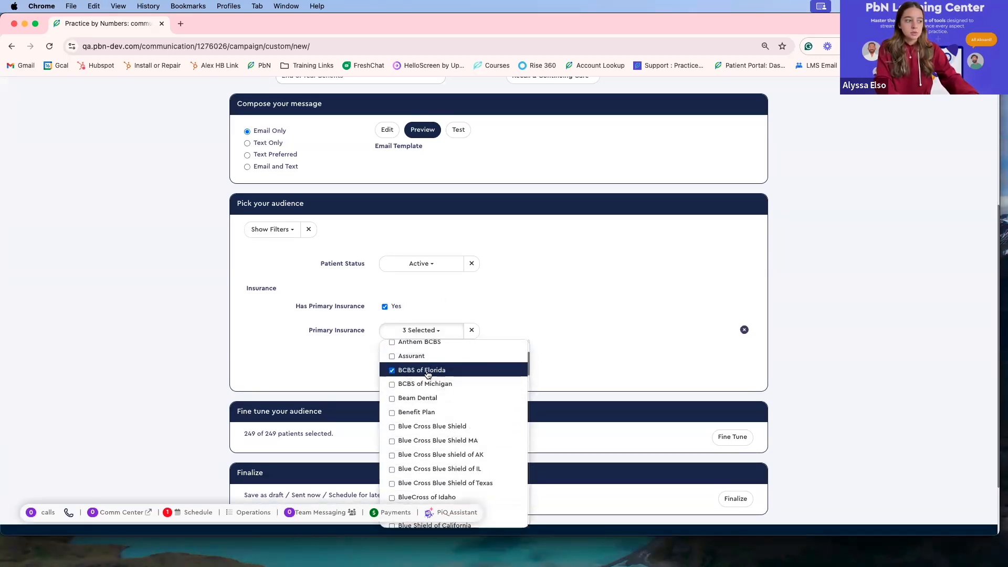
{"action": "scroll", "coordinate": [441, 373], "scroll_direction": "up", "scroll_amount": 2}
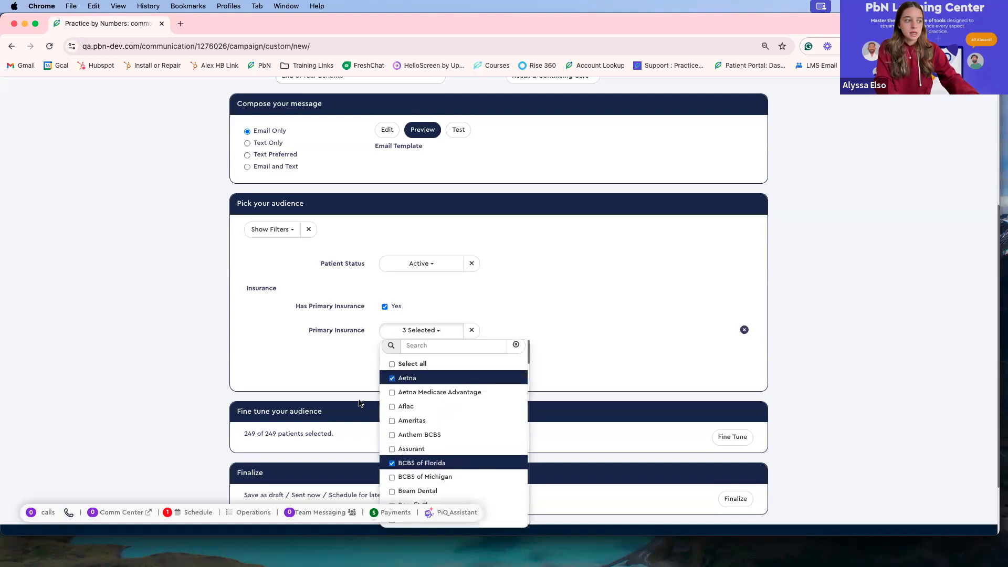
{"action": "left_click", "coordinate": [407, 330]}
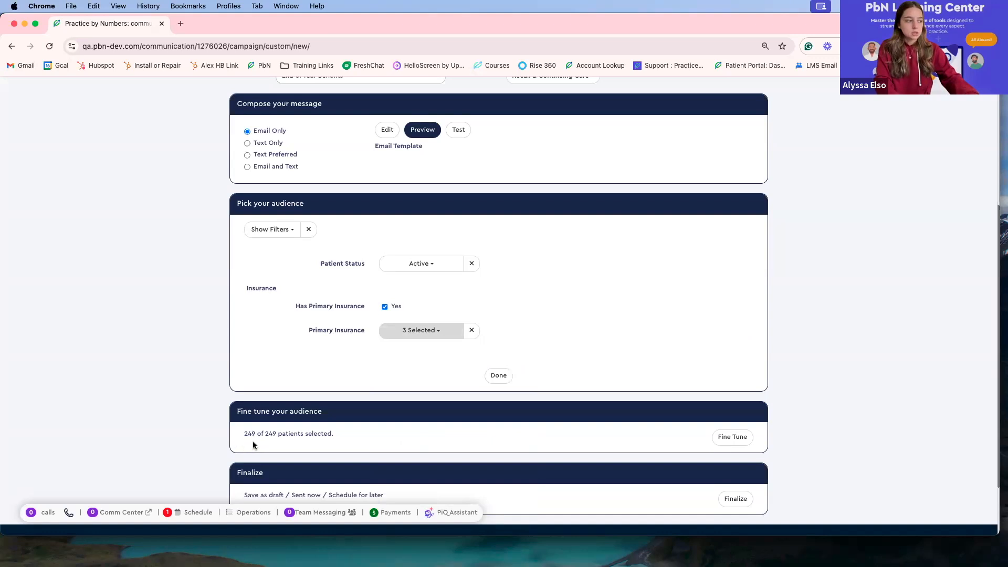
Add the Primary Benefits Remaining filter to the audience and set its minimum to 900.
{"action": "left_click", "coordinate": [283, 232]}
{"action": "scroll", "coordinate": [300, 320], "scroll_direction": "down", "scroll_amount": 5}
{"action": "scroll", "coordinate": [304, 323], "scroll_direction": "down", "scroll_amount": 8}
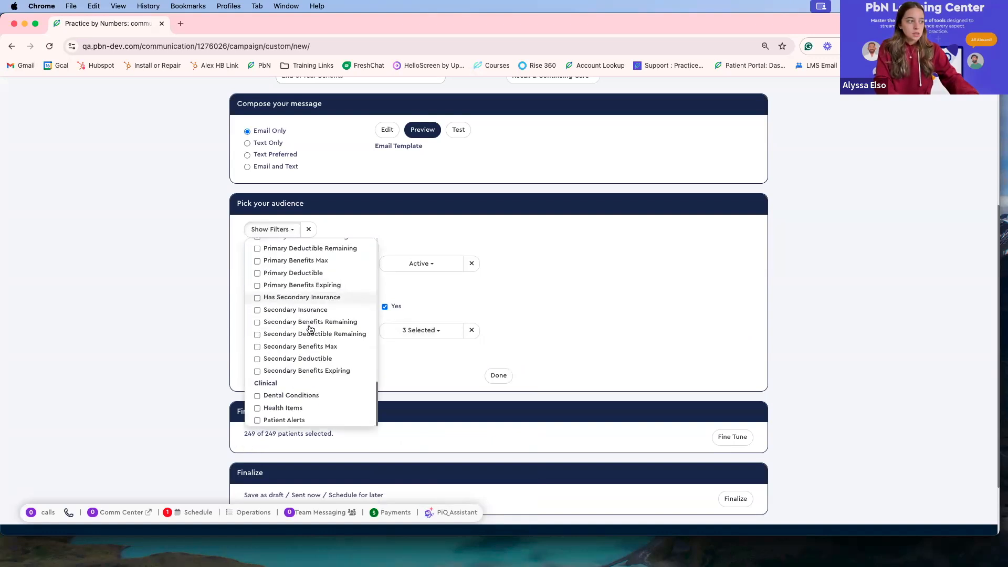
{"action": "scroll", "coordinate": [310, 332], "scroll_direction": "up", "scroll_amount": 3}
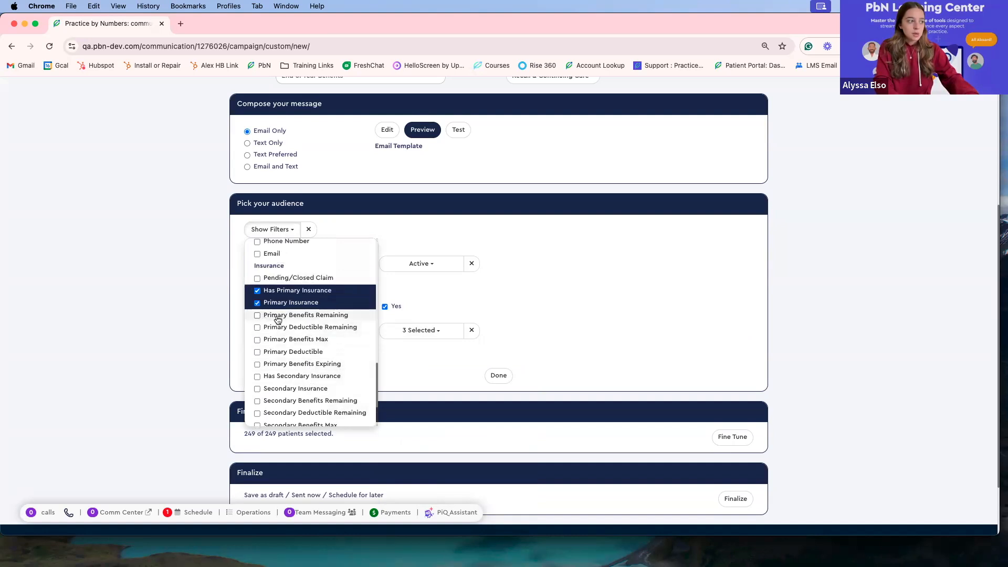
{"action": "left_click", "coordinate": [278, 317]}
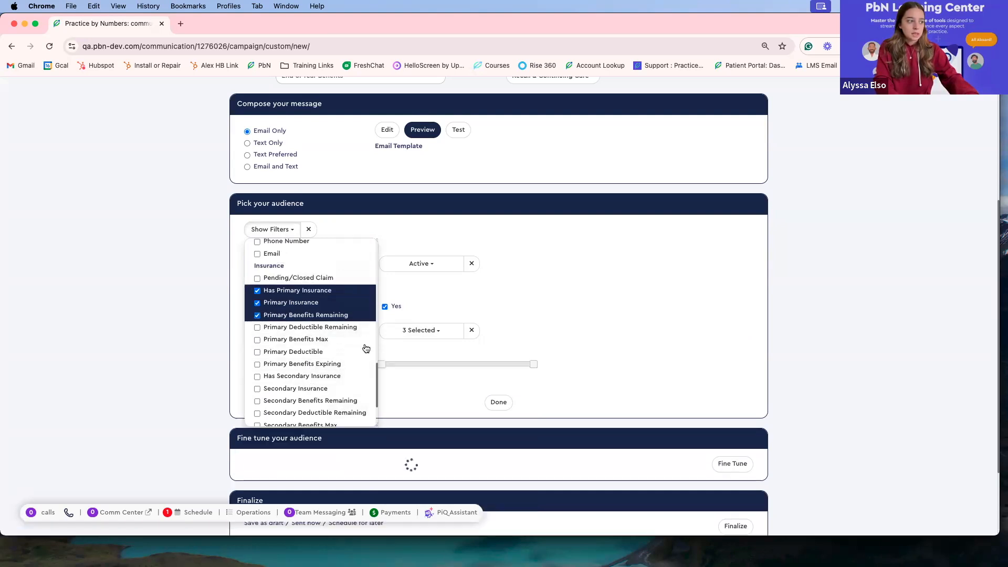
{"action": "left_click", "coordinate": [606, 340]}
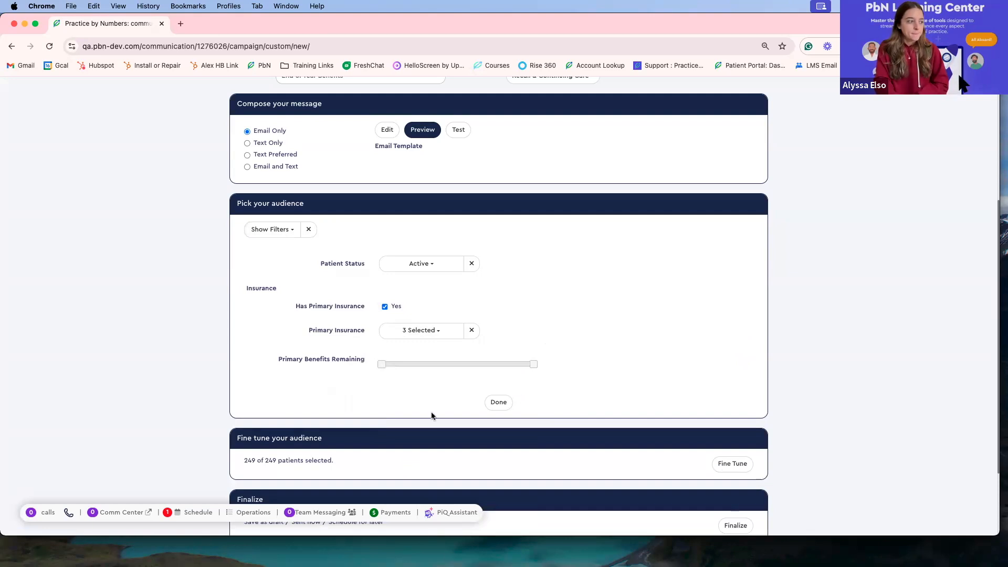
{"action": "left_click", "coordinate": [381, 364]}
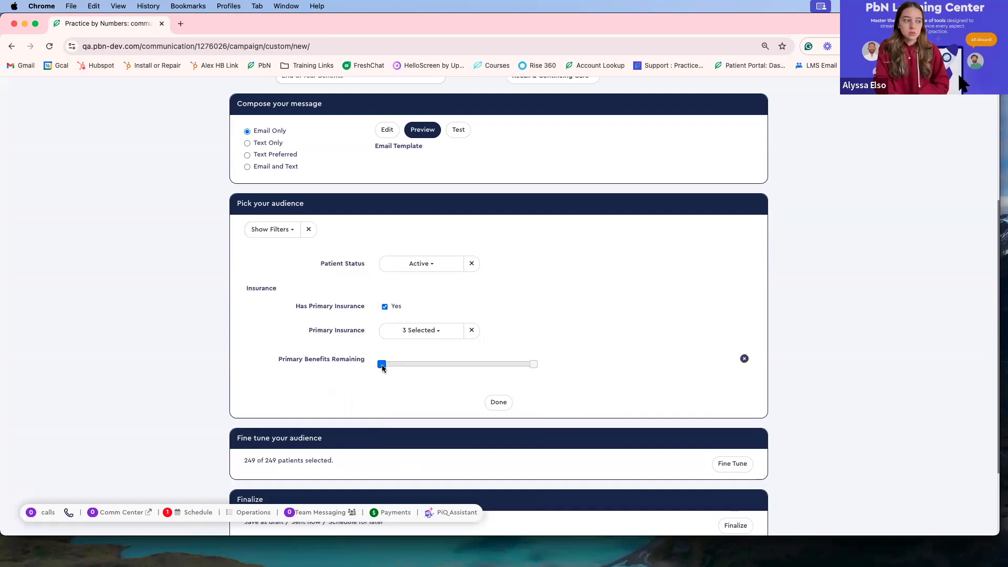
{"action": "left_click_drag", "start_coordinate": [389, 368], "coordinate": [447, 374]}
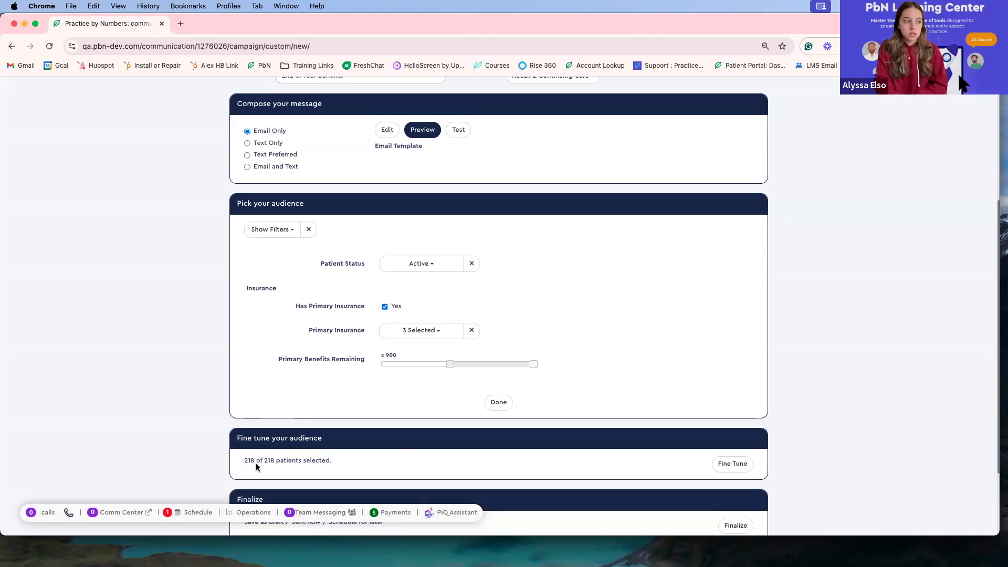
Look through the other available audience filters in the Demographics, Insurance and Clinical groups.
{"action": "left_click", "coordinate": [284, 231]}
{"action": "scroll", "coordinate": [303, 379], "scroll_direction": "down", "scroll_amount": 3}
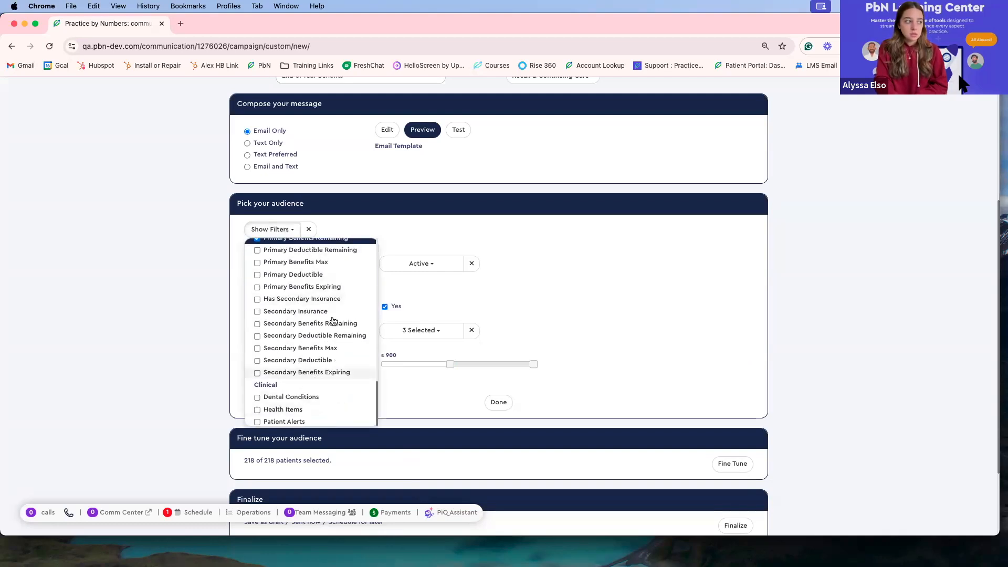
{"action": "scroll", "coordinate": [328, 341], "scroll_direction": "up", "scroll_amount": 3}
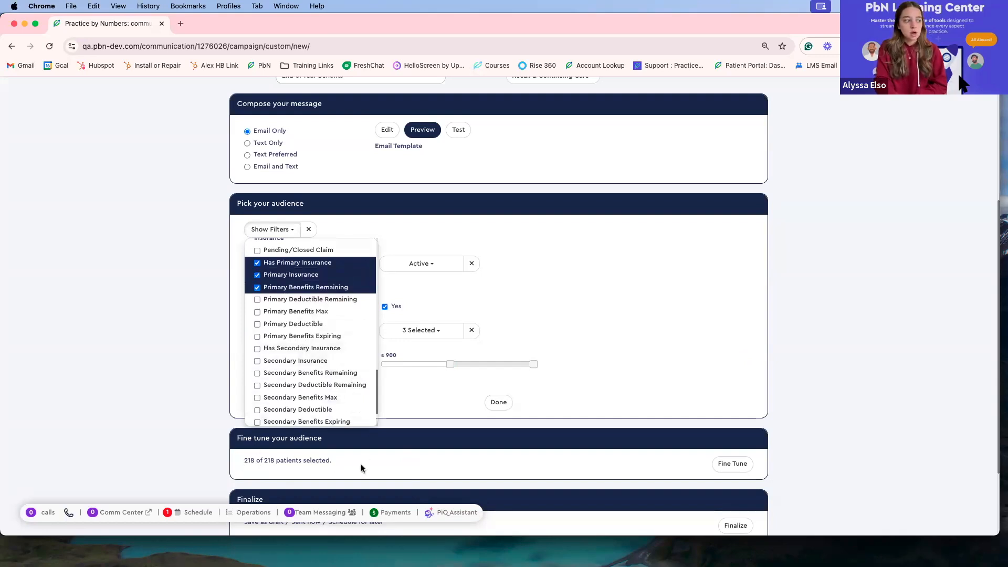
{"action": "scroll", "coordinate": [290, 347], "scroll_direction": "up", "scroll_amount": 2}
{"action": "scroll", "coordinate": [290, 316], "scroll_direction": "up", "scroll_amount": 5}
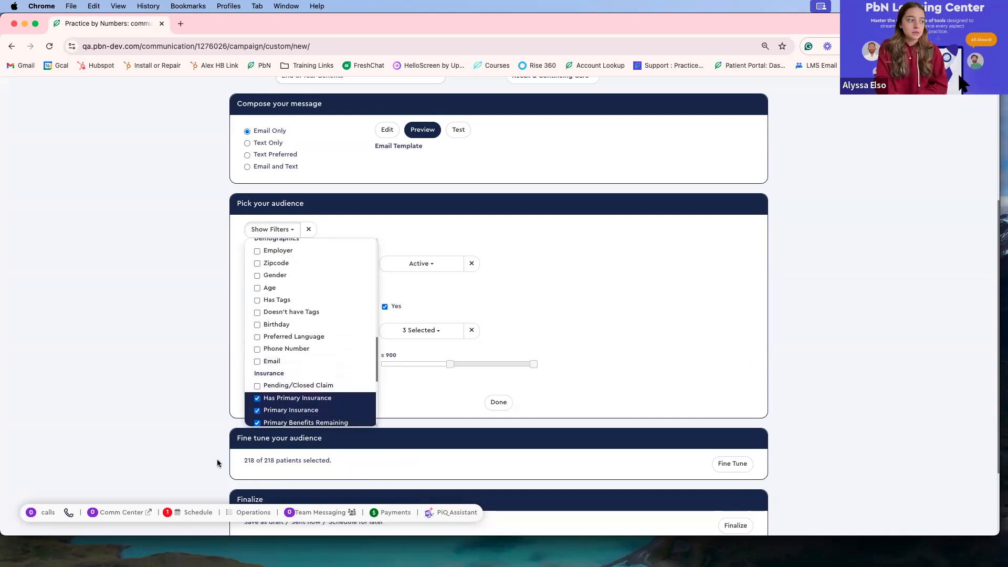
{"action": "scroll", "coordinate": [296, 360], "scroll_direction": "up", "scroll_amount": 7}
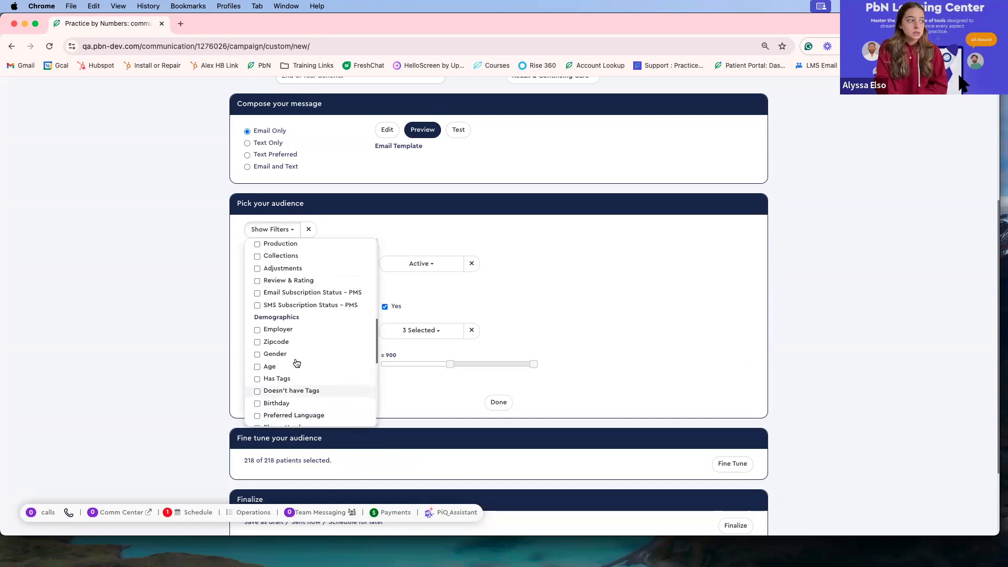
{"action": "scroll", "coordinate": [296, 362], "scroll_direction": "down", "scroll_amount": 14}
{"action": "scroll", "coordinate": [263, 366], "scroll_direction": "up", "scroll_amount": 8}
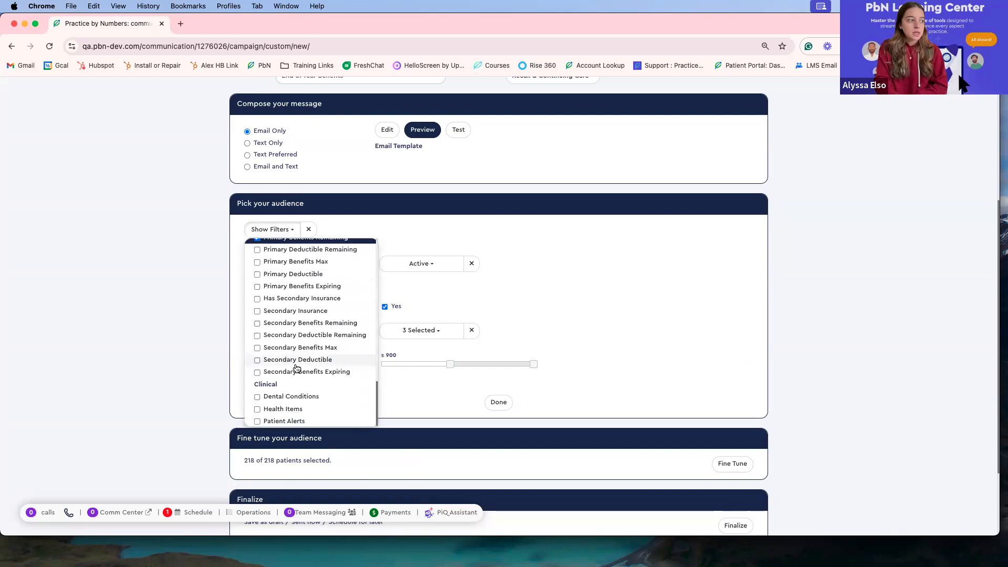
{"action": "scroll", "coordinate": [261, 336], "scroll_direction": "down", "scroll_amount": 5}
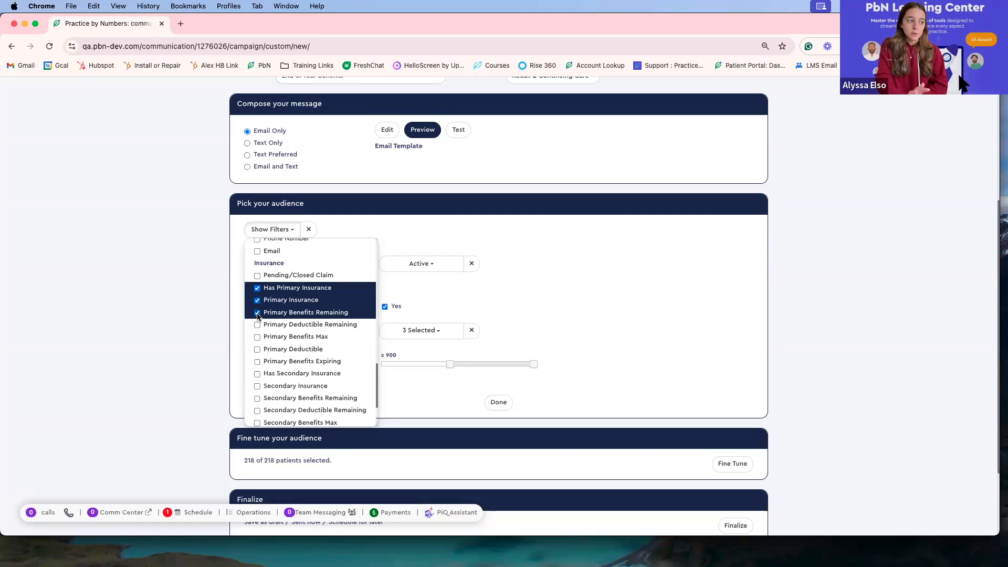
{"action": "scroll", "coordinate": [257, 315], "scroll_direction": "up", "scroll_amount": 5}
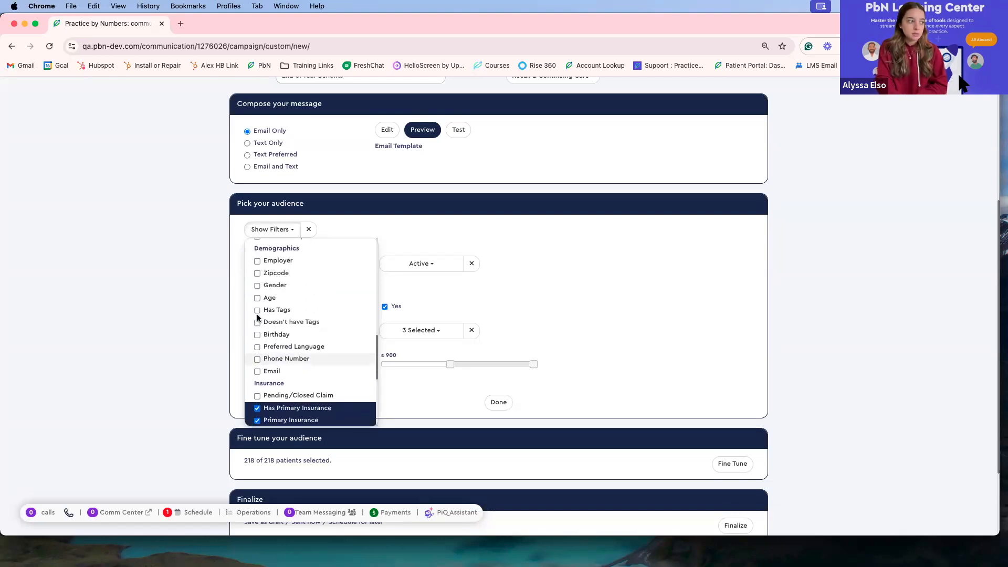
{"action": "scroll", "coordinate": [283, 336], "scroll_direction": "down", "scroll_amount": 5}
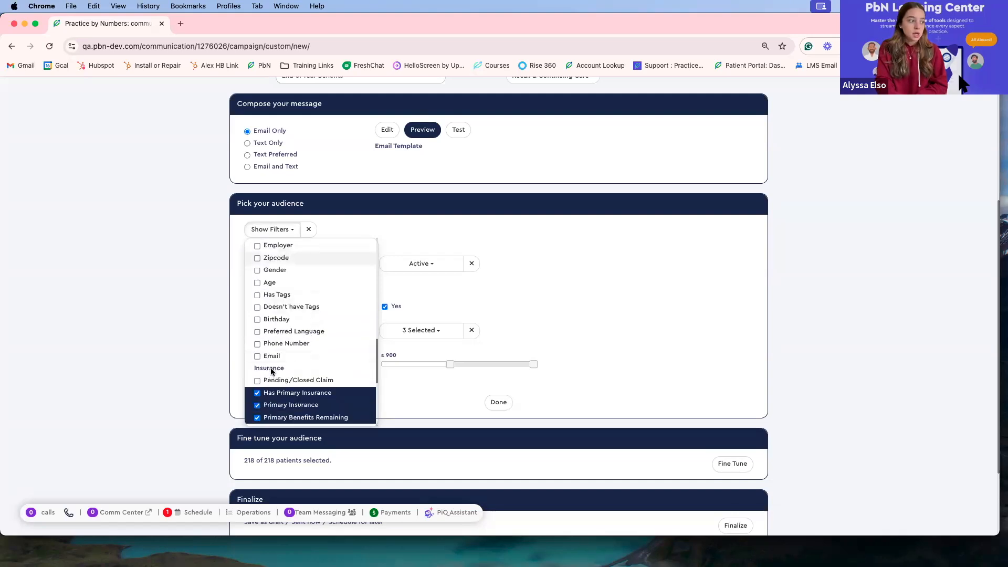
{"action": "left_click", "coordinate": [569, 311]}
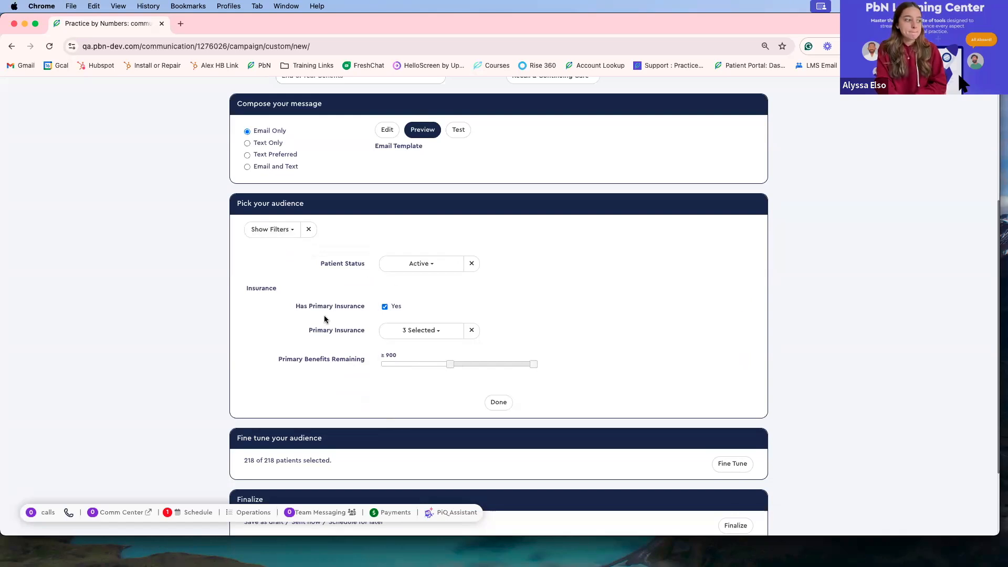
Finish editing and apply the campaign's audience criteria.
{"action": "scroll", "coordinate": [324, 318], "scroll_direction": "down", "scroll_amount": 3}
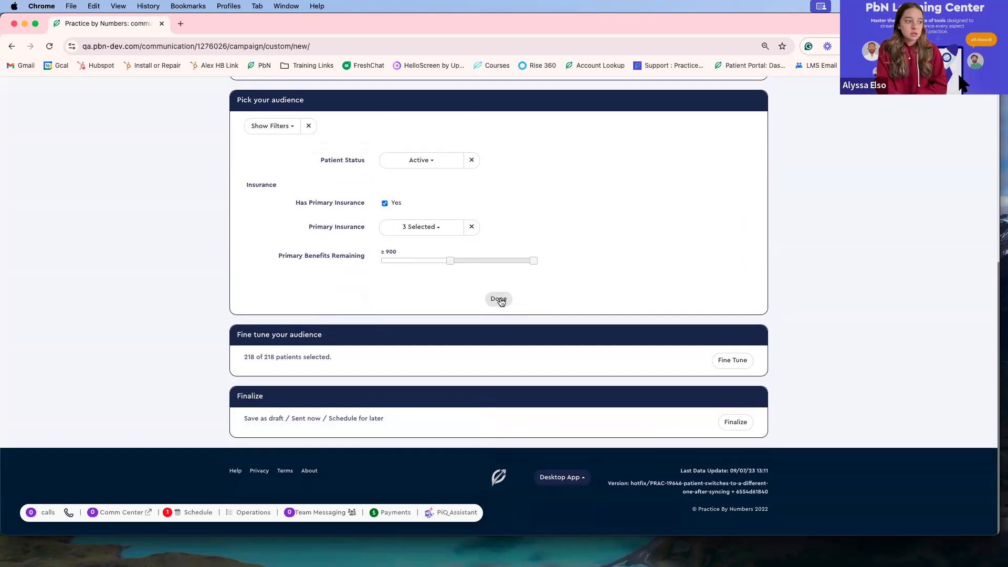
{"action": "left_click", "coordinate": [499, 299]}
{"action": "scroll", "coordinate": [378, 355], "scroll_direction": "down", "scroll_amount": 2}
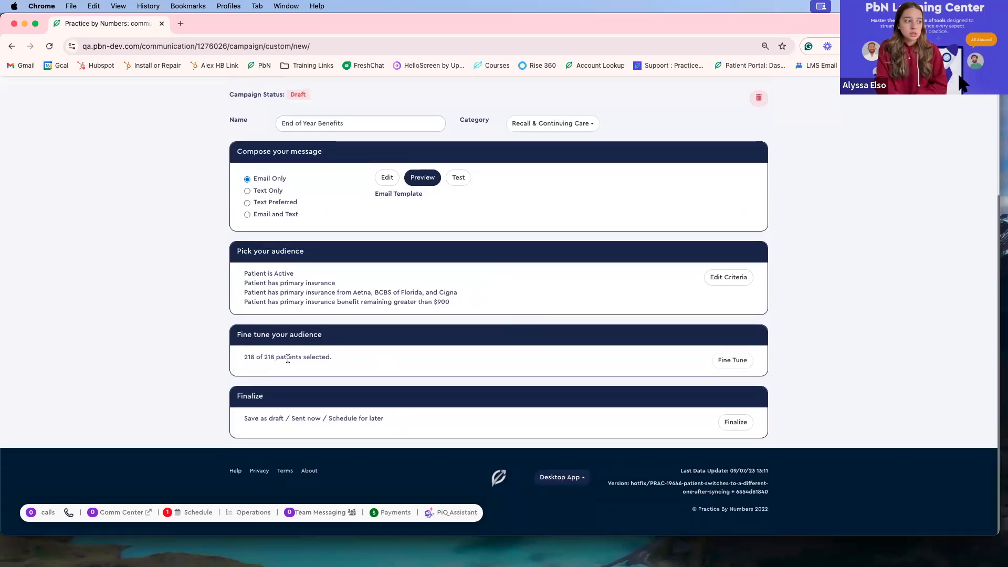
Open the patient list for fine-tuning the audience and increase the number of entries shown per page.
{"action": "left_click", "coordinate": [742, 361]}
{"action": "scroll", "coordinate": [557, 355], "scroll_direction": "down", "scroll_amount": 4}
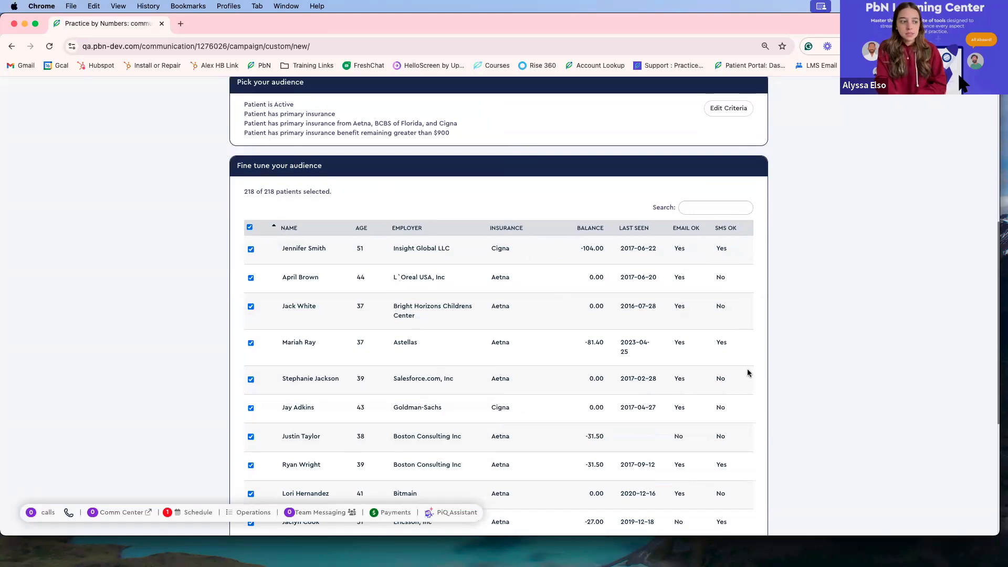
{"action": "scroll", "coordinate": [747, 371], "scroll_direction": "down", "scroll_amount": 3}
{"action": "scroll", "coordinate": [746, 367], "scroll_direction": "down", "scroll_amount": 1}
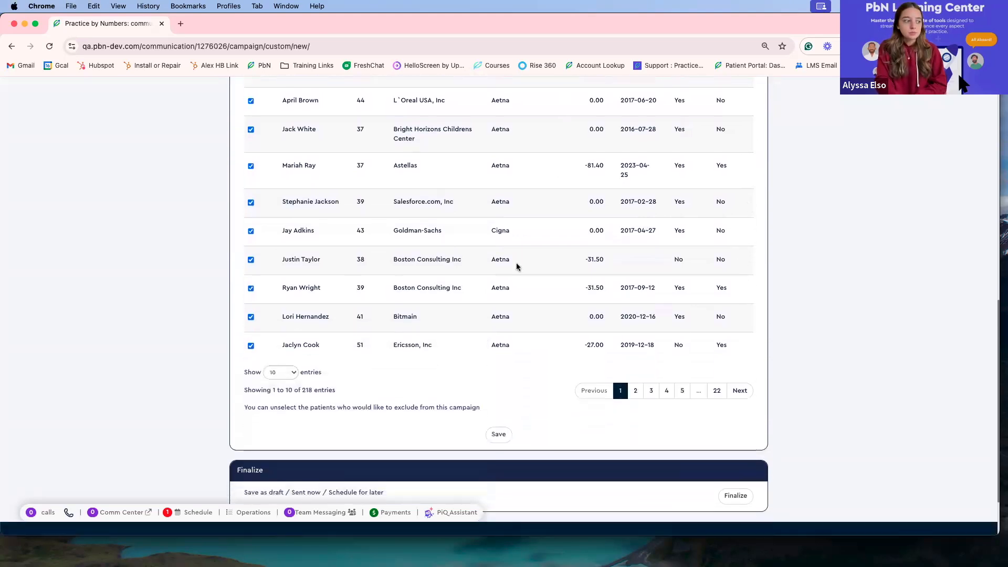
{"action": "left_click", "coordinate": [293, 375]}
{"action": "left_click", "coordinate": [280, 414]}
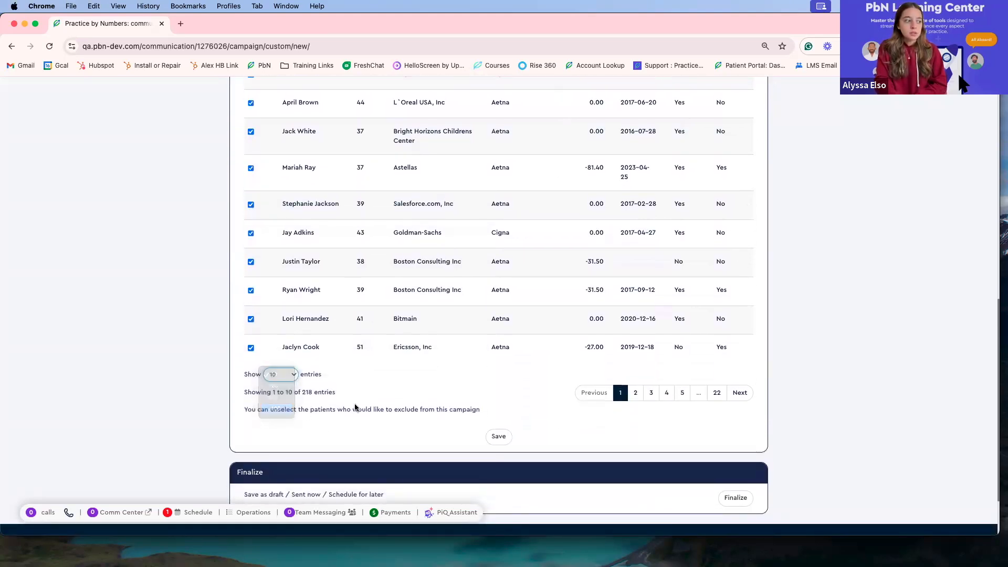
Exclude the 51-year-old Ericsson, Inc patient from the campaign, check the remaining patients and save the selection.
{"action": "left_click", "coordinate": [251, 348]}
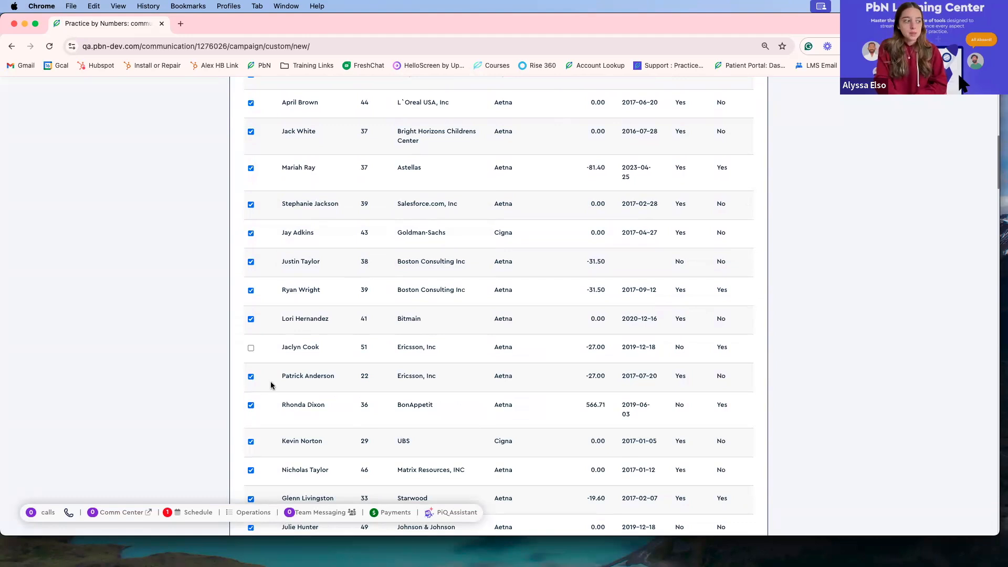
{"action": "scroll", "coordinate": [304, 399], "scroll_direction": "down", "scroll_amount": 15}
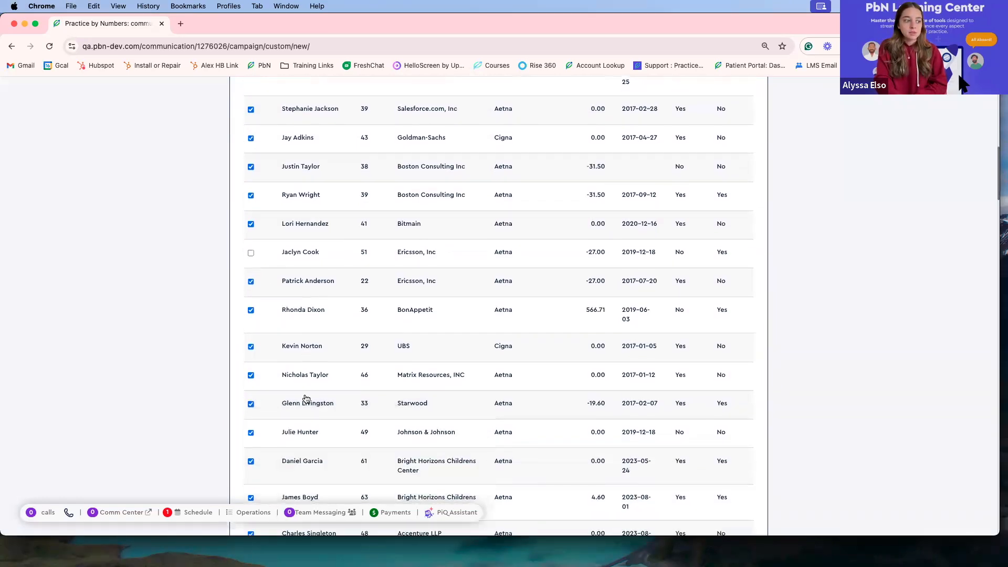
{"action": "scroll", "coordinate": [376, 413], "scroll_direction": "down", "scroll_amount": 15}
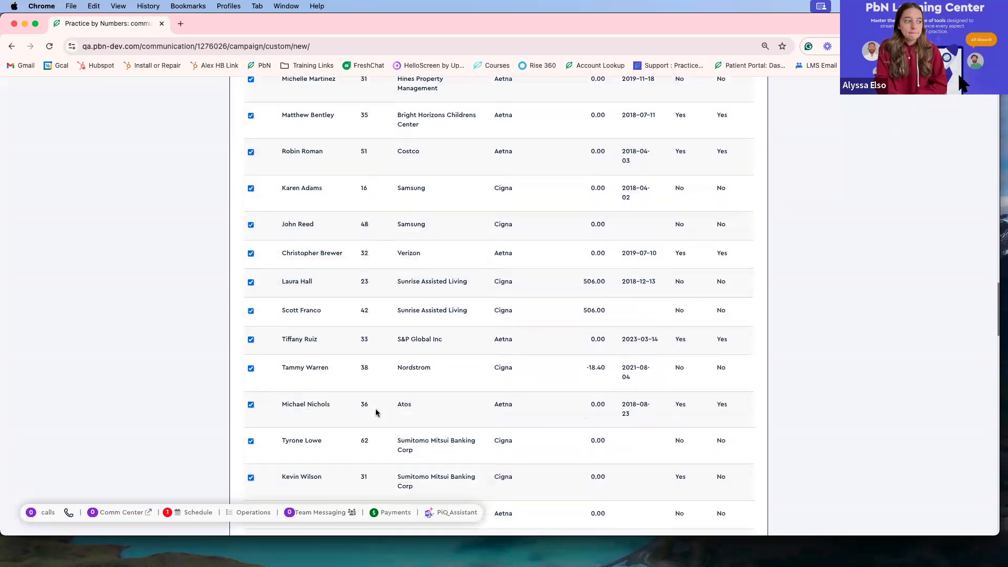
{"action": "scroll", "coordinate": [387, 413], "scroll_direction": "down", "scroll_amount": 20}
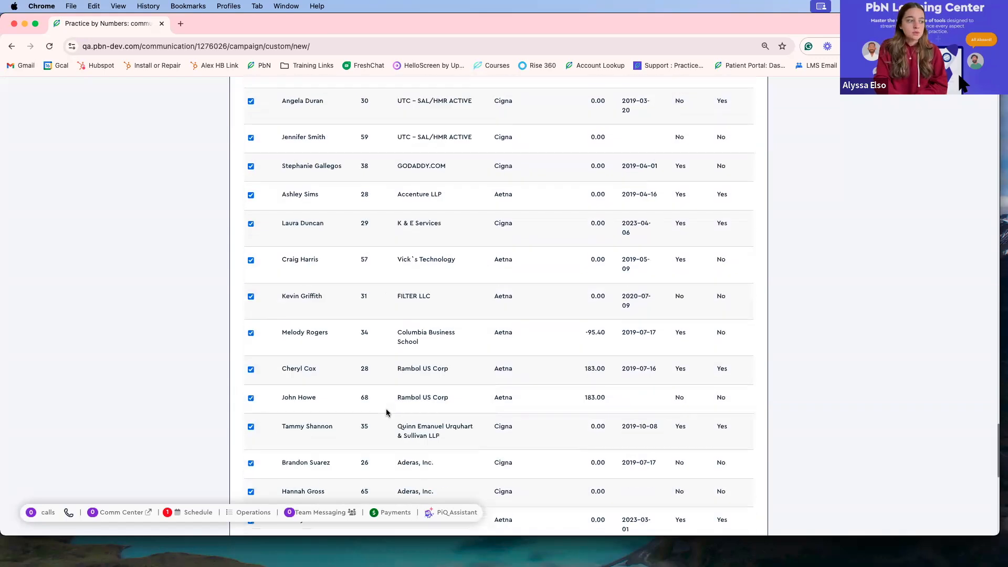
{"action": "left_click", "coordinate": [499, 361]}
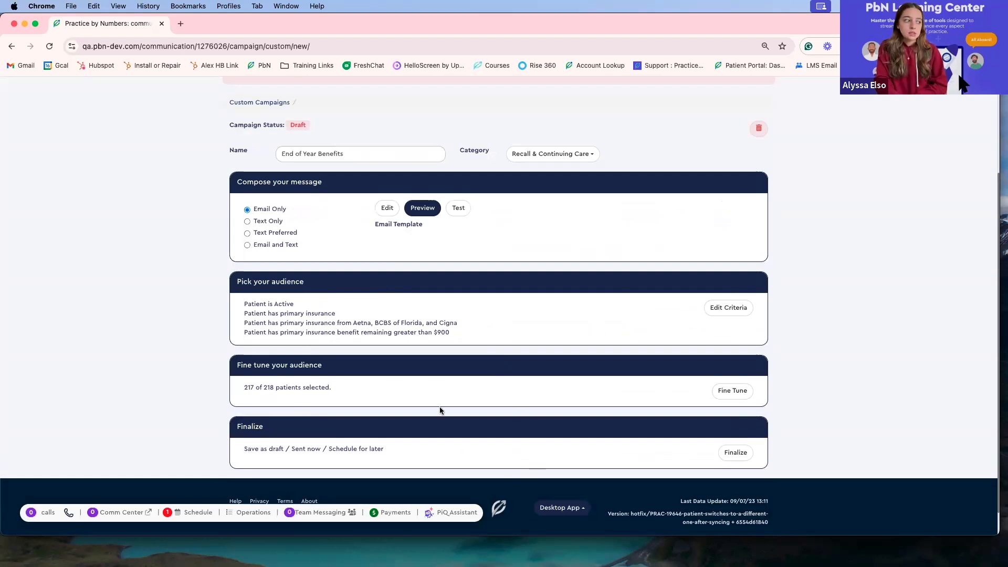
Open the campaign's finalize options and set the send date to 10/17/2024 with the 10 AM To 12PM time window.
{"action": "left_click", "coordinate": [735, 452]}
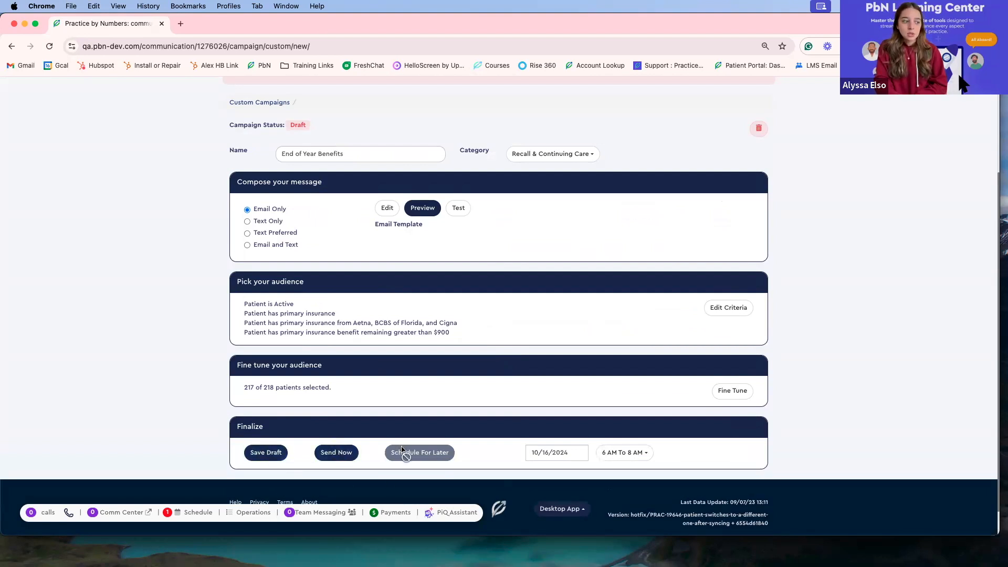
{"action": "left_click", "coordinate": [555, 453]}
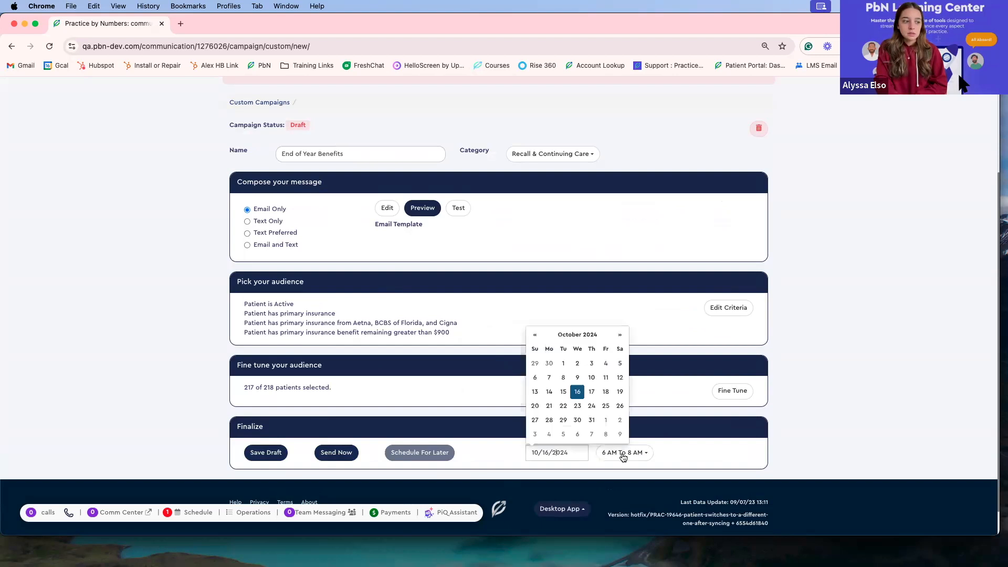
{"action": "left_click", "coordinate": [594, 393]}
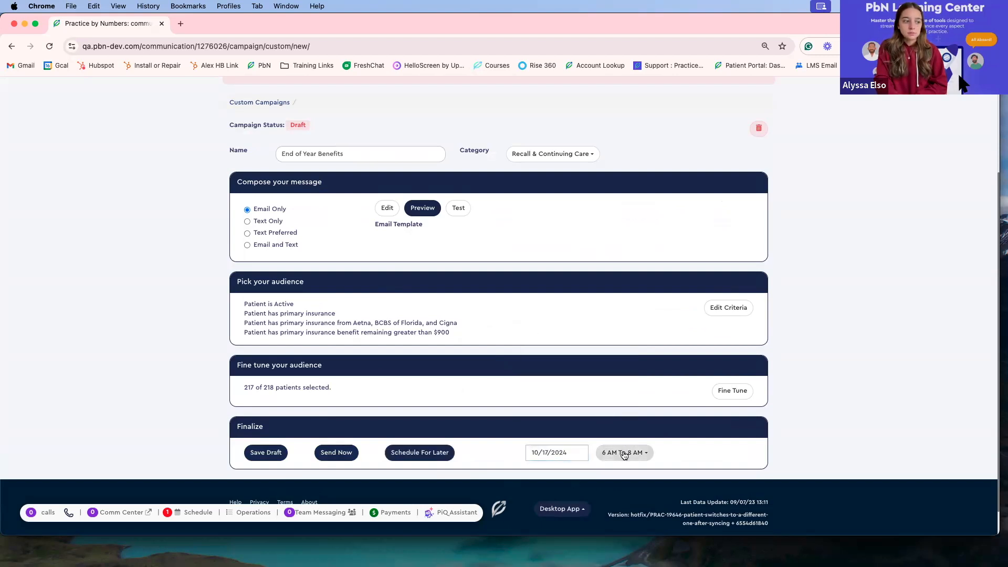
{"action": "left_click", "coordinate": [625, 454]}
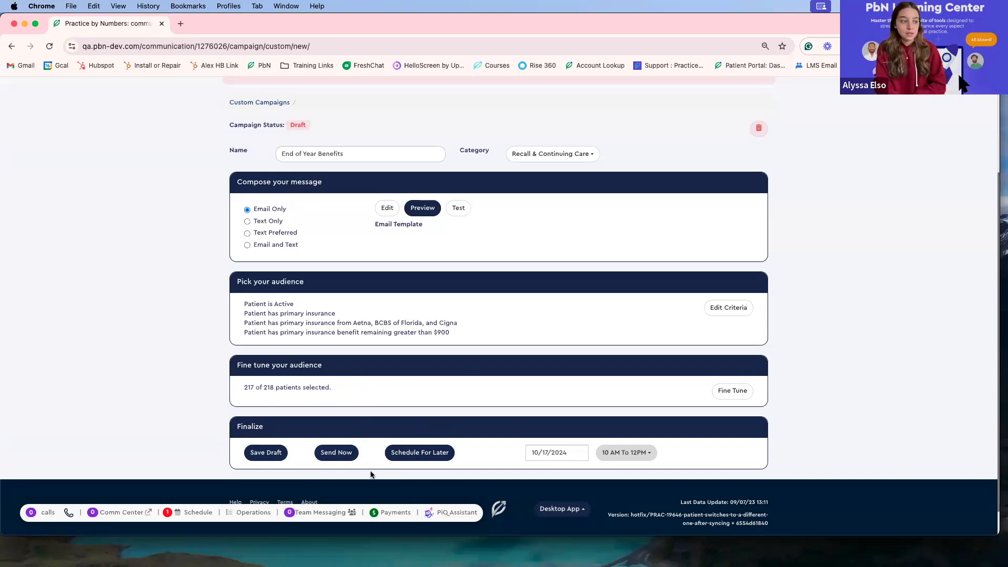
Save the End of Year Benefits campaign as a draft, confirm the save and review the one-time custom campaigns list.
{"action": "scroll", "coordinate": [339, 457], "scroll_direction": "up", "scroll_amount": 1}
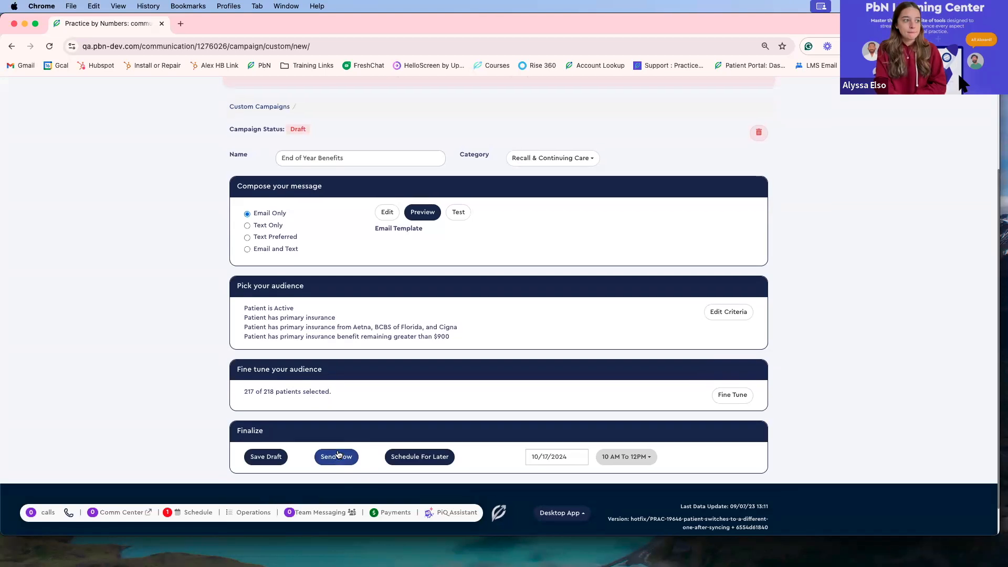
{"action": "left_click", "coordinate": [265, 467]}
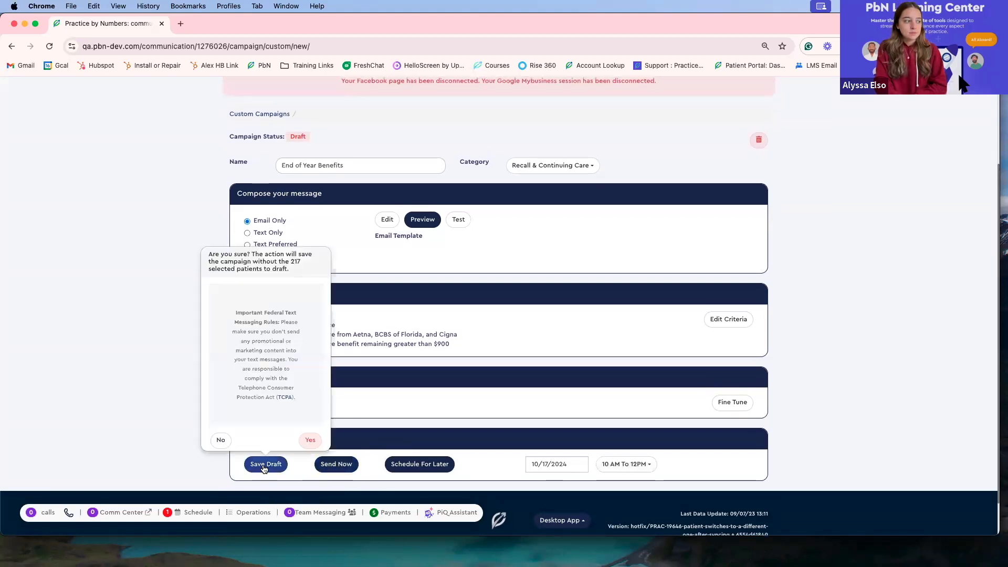
{"action": "left_click", "coordinate": [309, 441]}
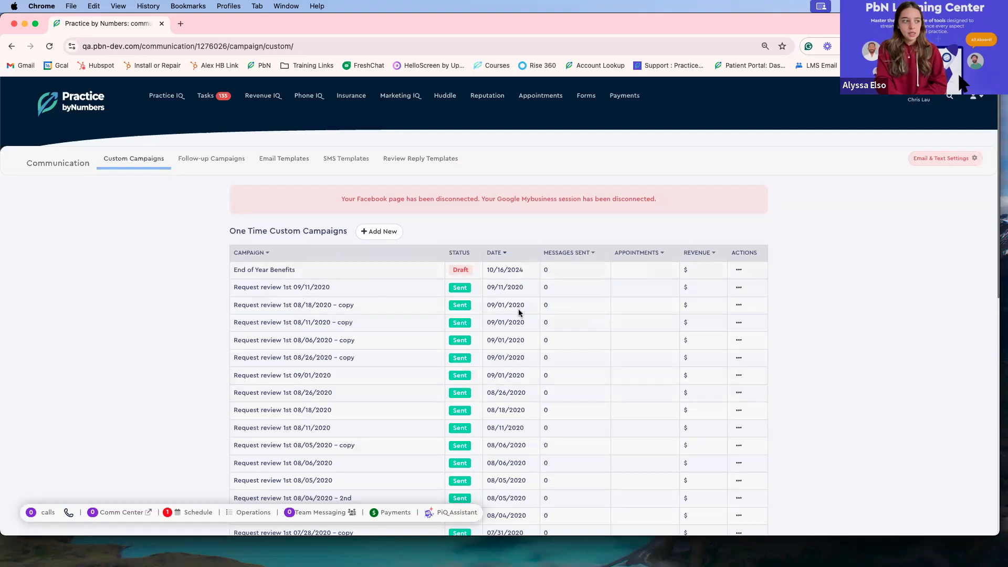
{"action": "scroll", "coordinate": [401, 320], "scroll_direction": "down", "scroll_amount": 3}
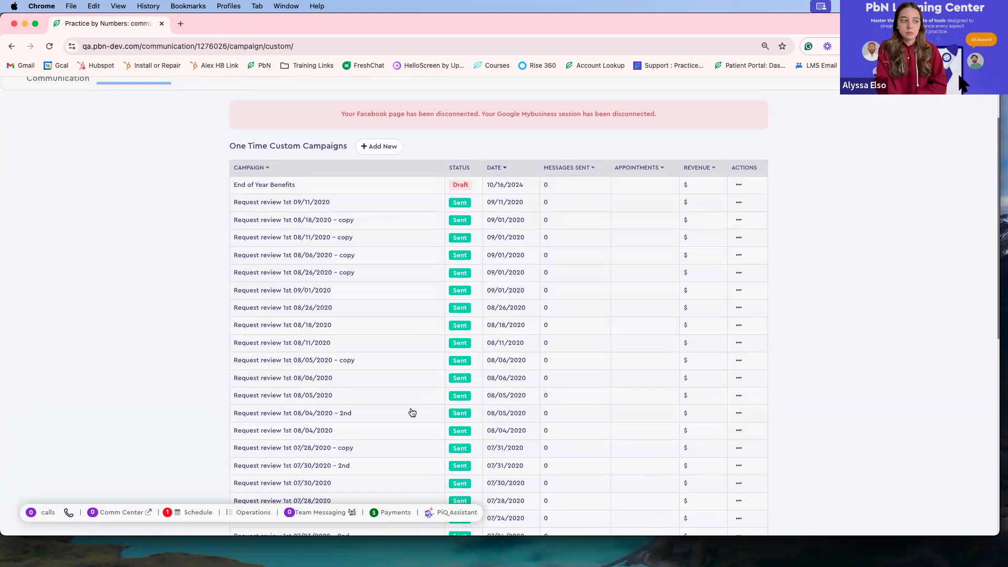
{"action": "scroll", "coordinate": [404, 416], "scroll_direction": "up", "scroll_amount": 2}
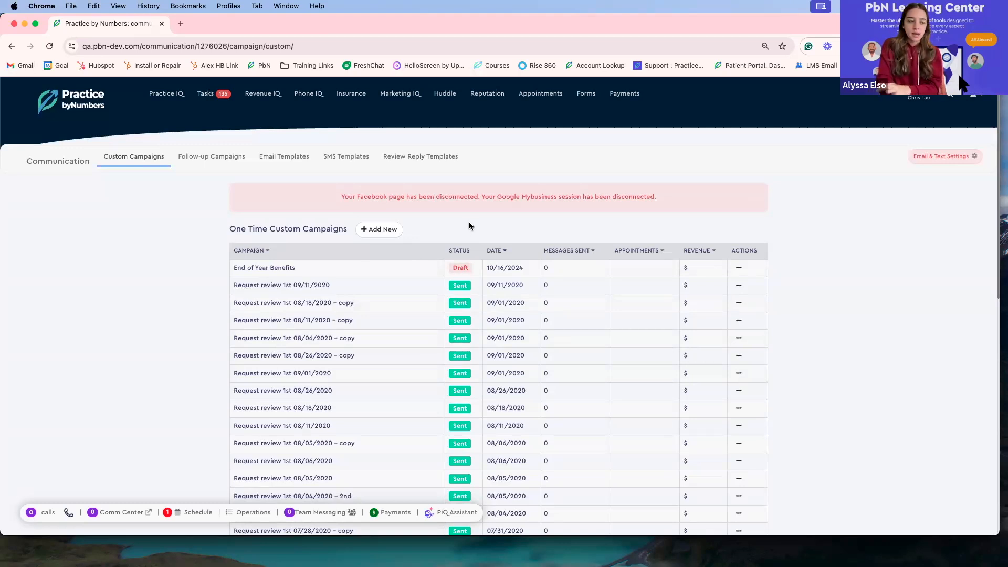
Open the appointment schedule and go back day by day to October 12, 2024.
{"action": "left_click", "coordinate": [192, 516]}
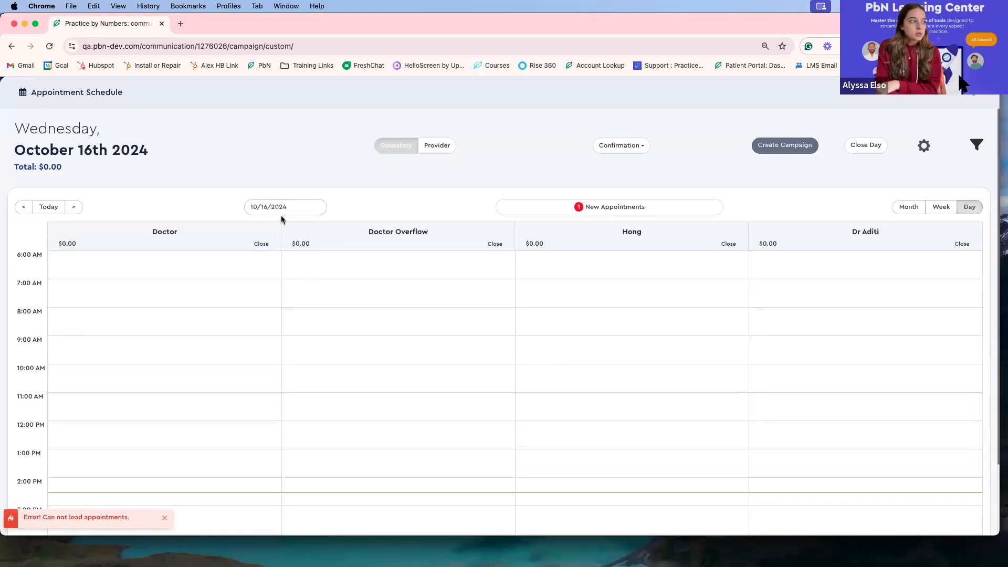
{"action": "left_click", "coordinate": [25, 207]}
{"action": "left_click", "coordinate": [24, 207]}
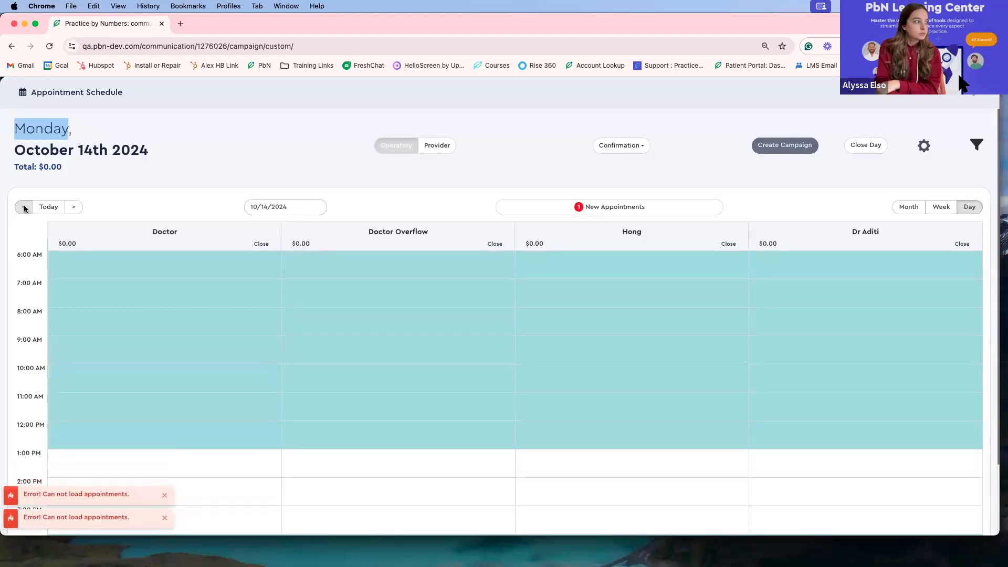
{"action": "left_click", "coordinate": [25, 207]}
{"action": "left_click", "coordinate": [24, 207]}
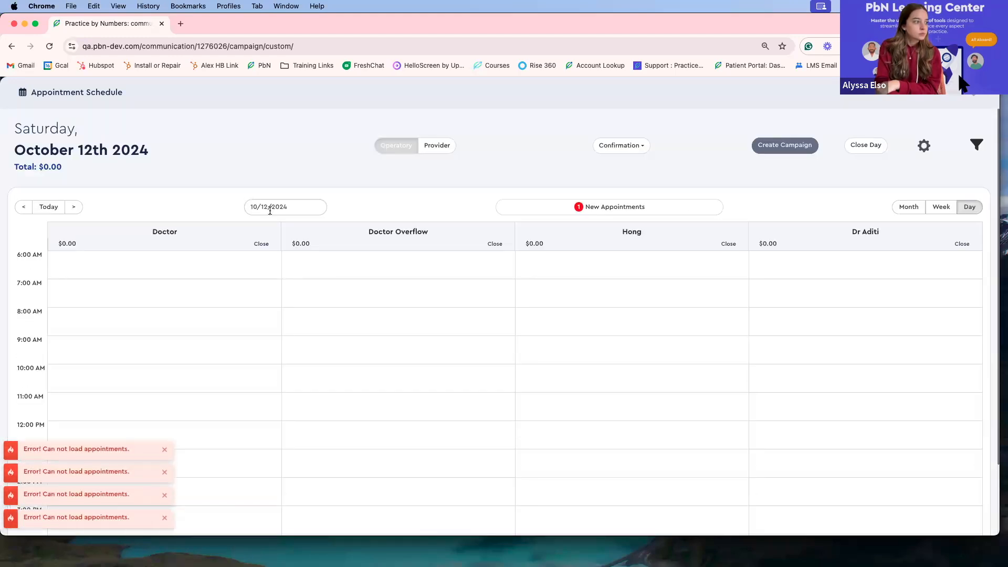
{"action": "left_click", "coordinate": [257, 207]}
{"action": "left_click", "coordinate": [372, 195]}
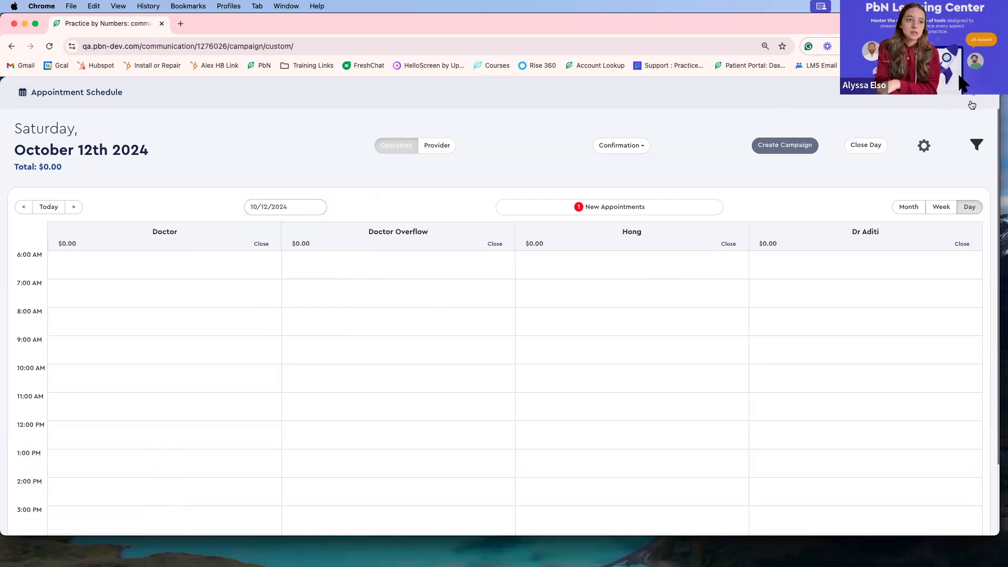
Show the appointment schedule for September 10, 2024 and switch it to September 12, 2024.
{"action": "left_click", "coordinate": [250, 207]}
{"action": "left_click", "coordinate": [255, 230]}
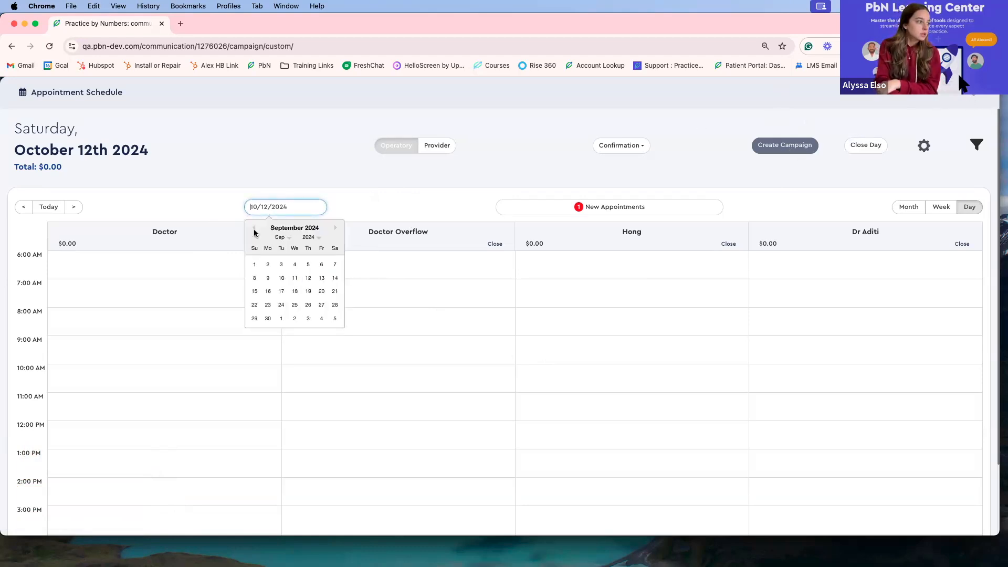
{"action": "left_click", "coordinate": [281, 278]}
{"action": "left_click", "coordinate": [261, 207]}
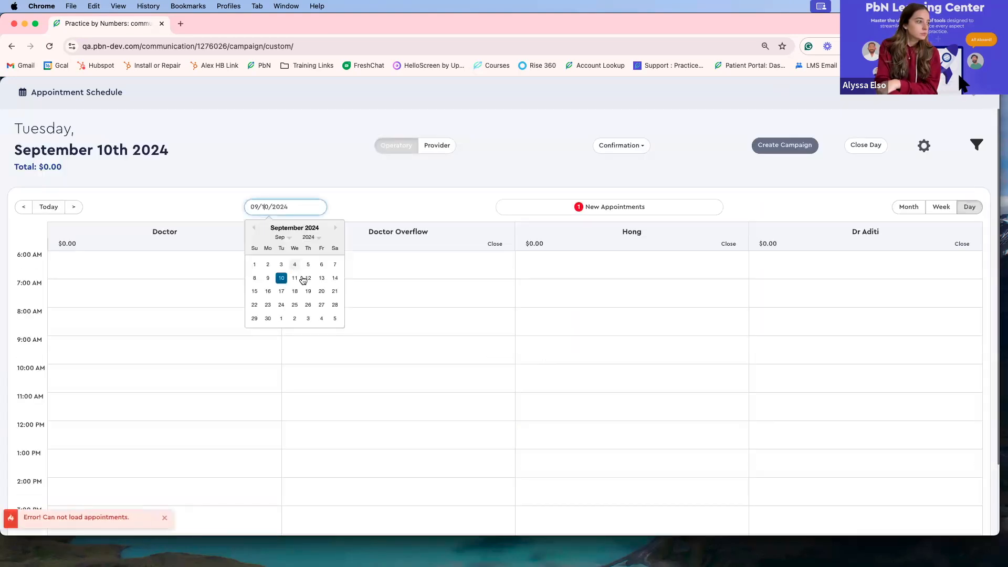
{"action": "left_click", "coordinate": [305, 279]}
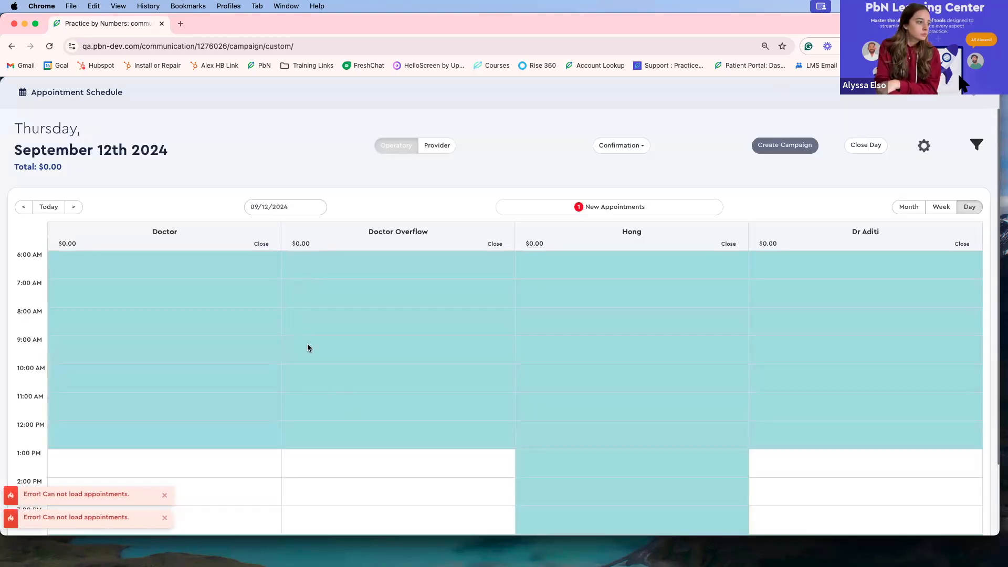
Return the appointment schedule to 10/16/2024 using its date calendar.
{"action": "scroll", "coordinate": [308, 347], "scroll_direction": "down", "scroll_amount": 2}
{"action": "left_click", "coordinate": [291, 147]}
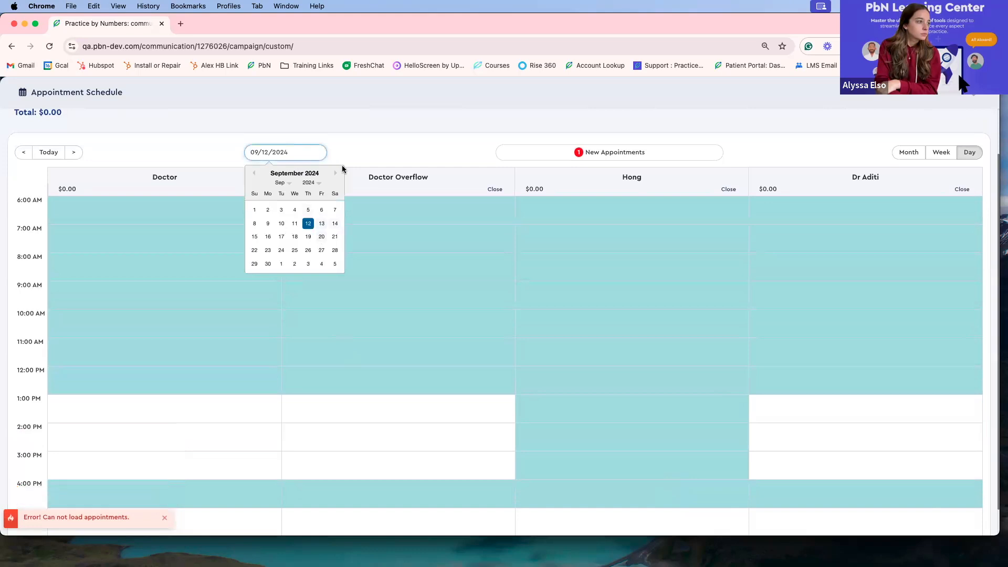
{"action": "left_click", "coordinate": [335, 174]}
{"action": "left_click", "coordinate": [295, 238]}
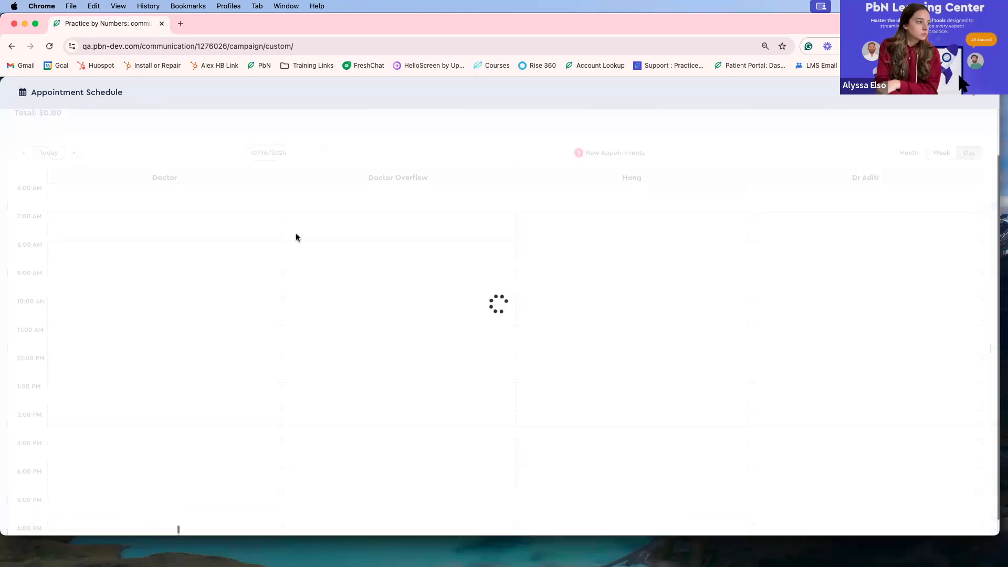
Start a new appointment from 8:00 AM to 9:15 AM in the Doctor Overflow chair and find and select the patient by name.
{"action": "left_click_drag", "start_coordinate": [294, 291], "coordinate": [294, 288]}
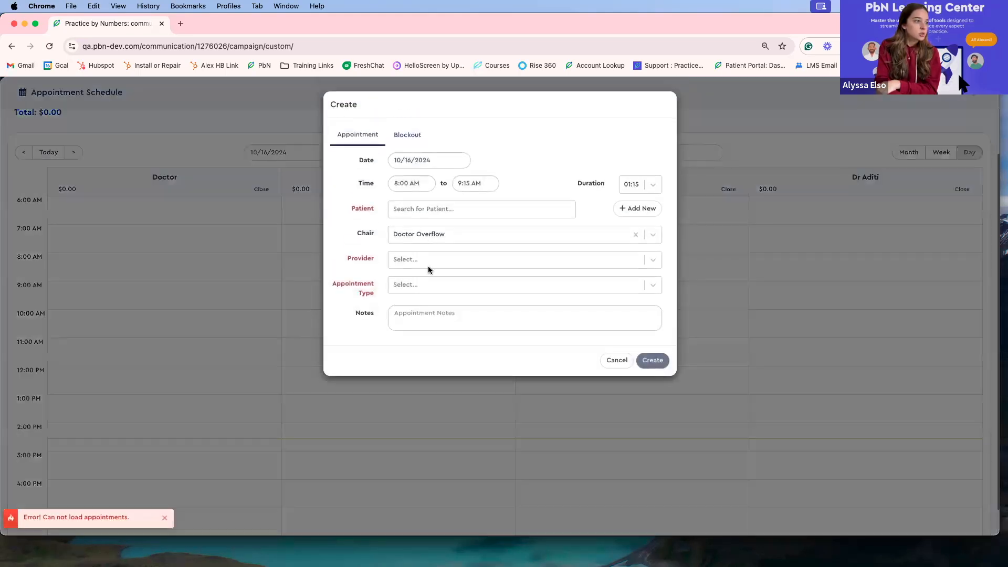
{"action": "left_click", "coordinate": [427, 208]}
{"action": "type", "text": "Test"}
{"action": "key", "text": "BackSpace"}
{"action": "key", "text": "BackSpace"}
{"action": "key", "text": "BackSpace"}
{"action": "key", "text": "BackSpace"}
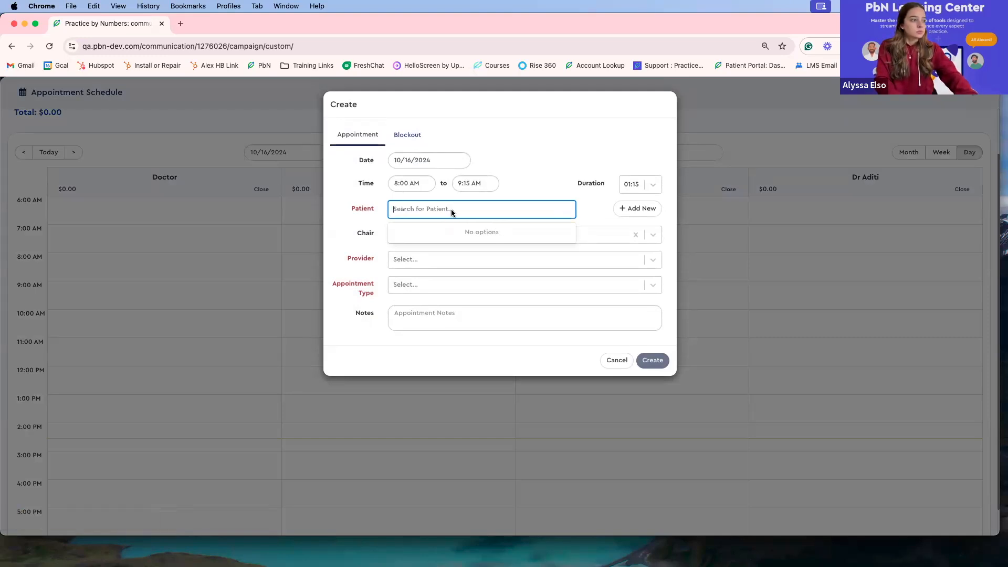
{"action": "type", "text": "Sally"}
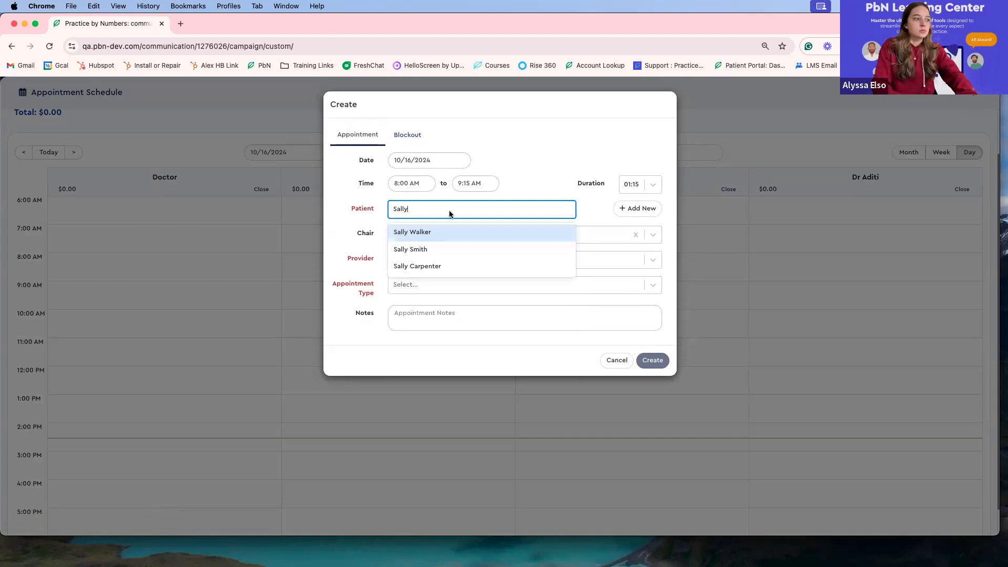
{"action": "left_click", "coordinate": [430, 235]}
Choose a provider and an appointment type for the new appointment and create it.
{"action": "left_click", "coordinate": [439, 259]}
{"action": "left_click", "coordinate": [431, 292]}
{"action": "left_click", "coordinate": [431, 288]}
{"action": "left_click", "coordinate": [429, 325]}
{"action": "left_click", "coordinate": [649, 362]}
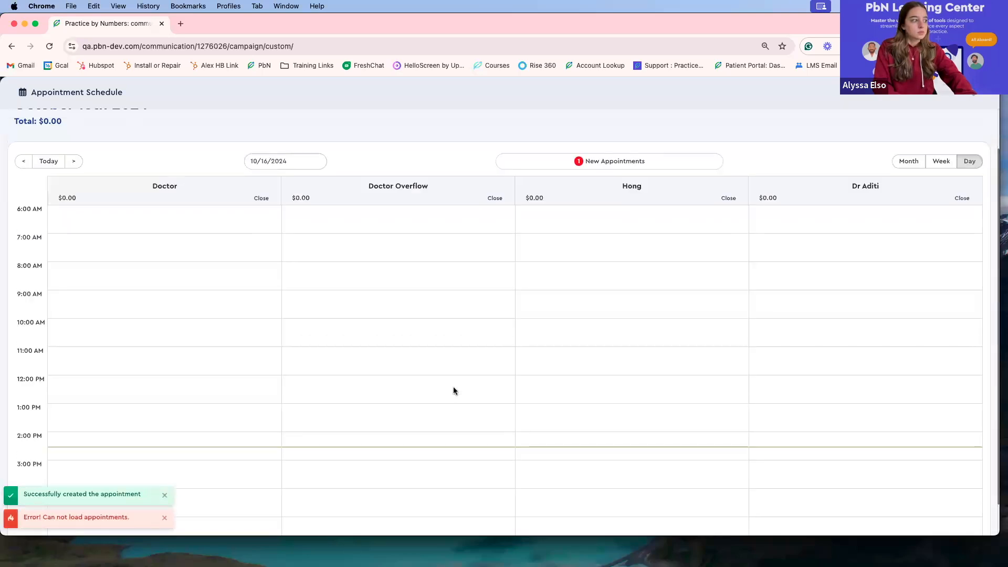
Reload the page, reopen the appointment schedule, view the pending new appointments and close the schedule.
{"action": "left_click", "coordinate": [50, 46]}
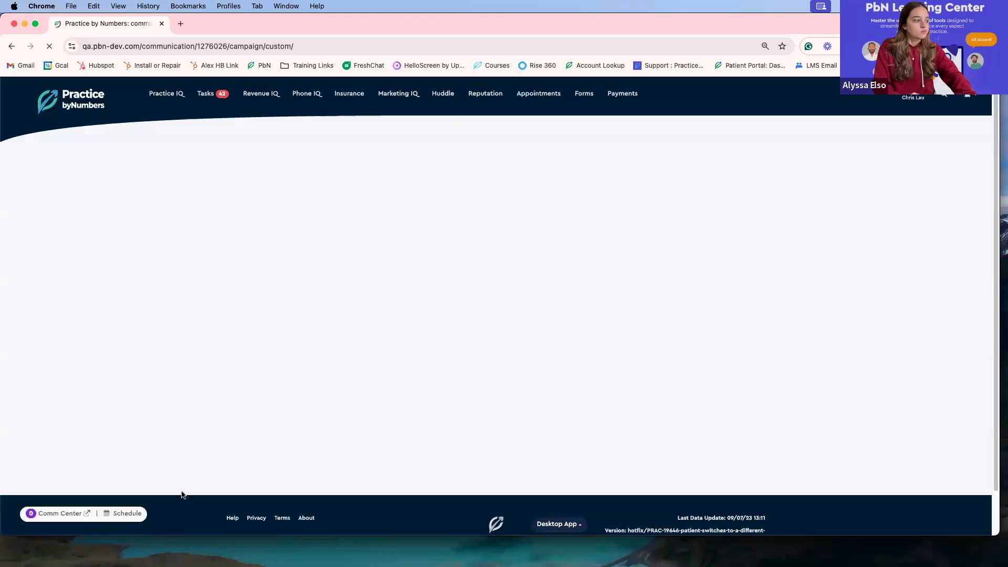
{"action": "left_click", "coordinate": [179, 513]}
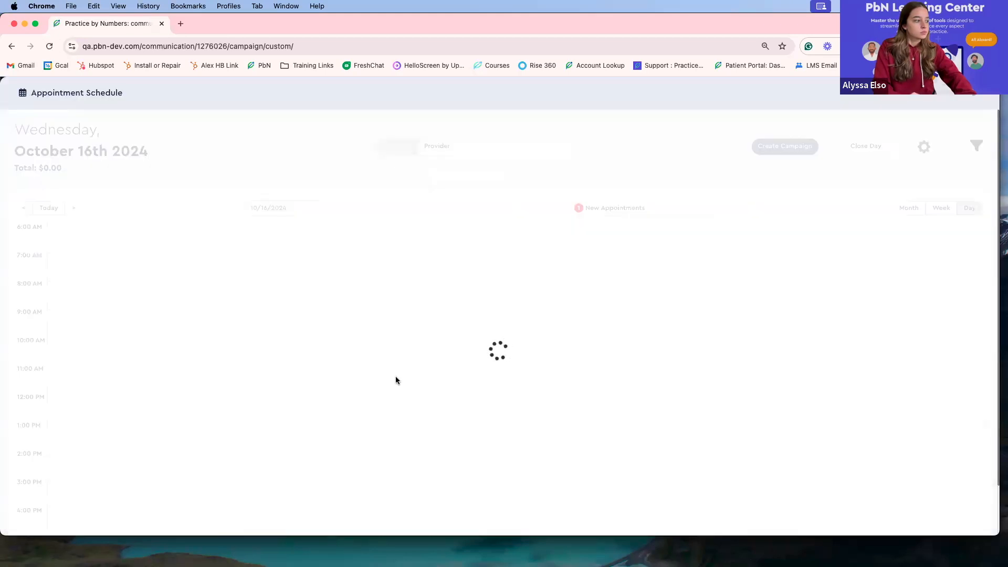
{"action": "scroll", "coordinate": [555, 203], "scroll_direction": "down", "scroll_amount": 2}
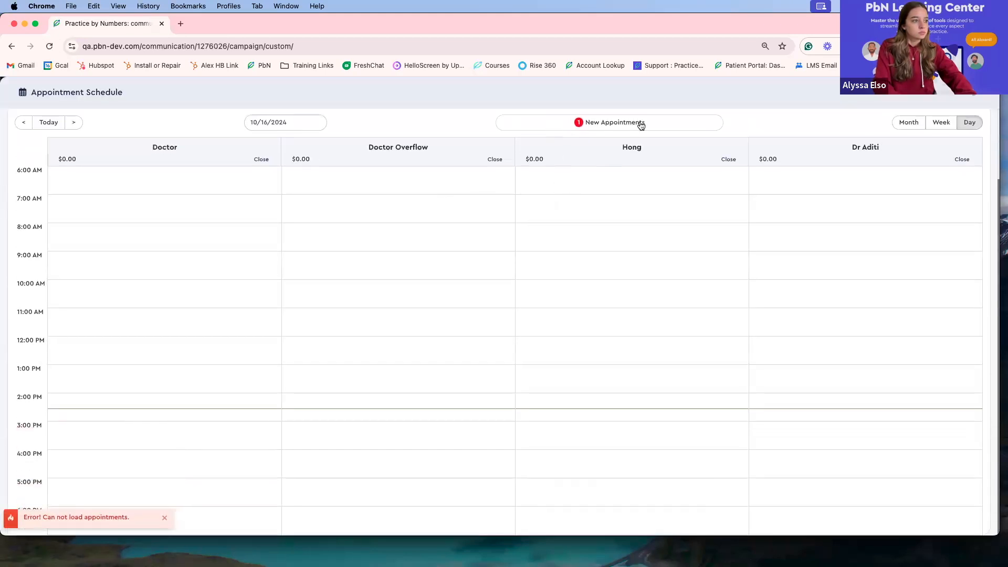
{"action": "left_click", "coordinate": [639, 124]}
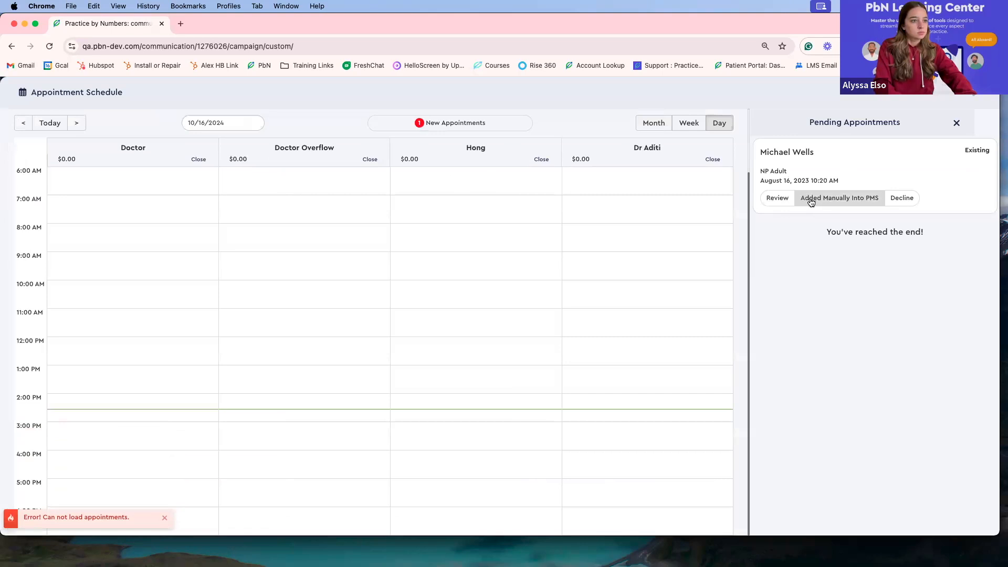
{"action": "left_click", "coordinate": [972, 100]}
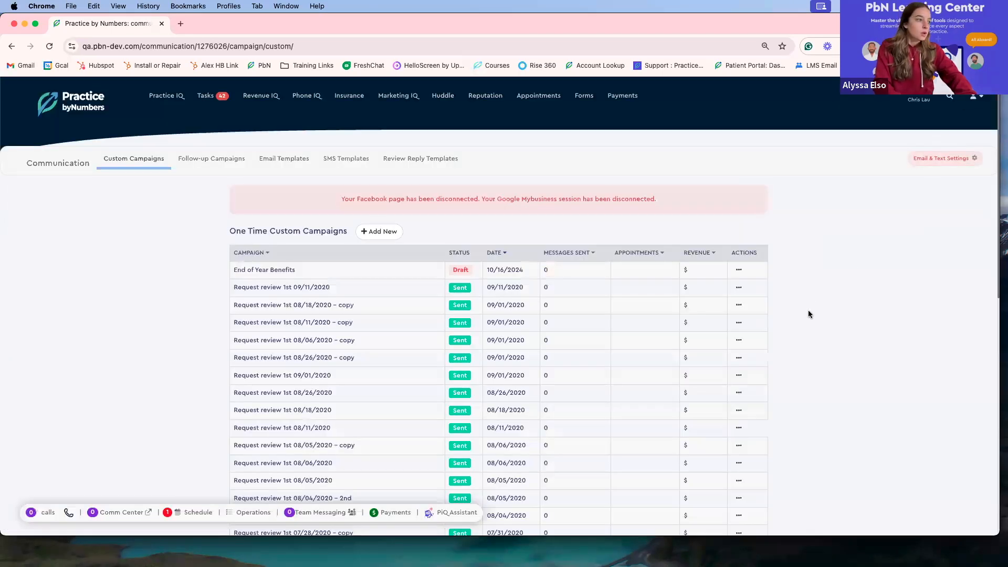
Reopen the appointment schedule, view its date calendar for October 2024 and return to the custom campaigns.
{"action": "scroll", "coordinate": [802, 314], "scroll_direction": "down", "scroll_amount": 1}
{"action": "scroll", "coordinate": [801, 312], "scroll_direction": "up", "scroll_amount": 1}
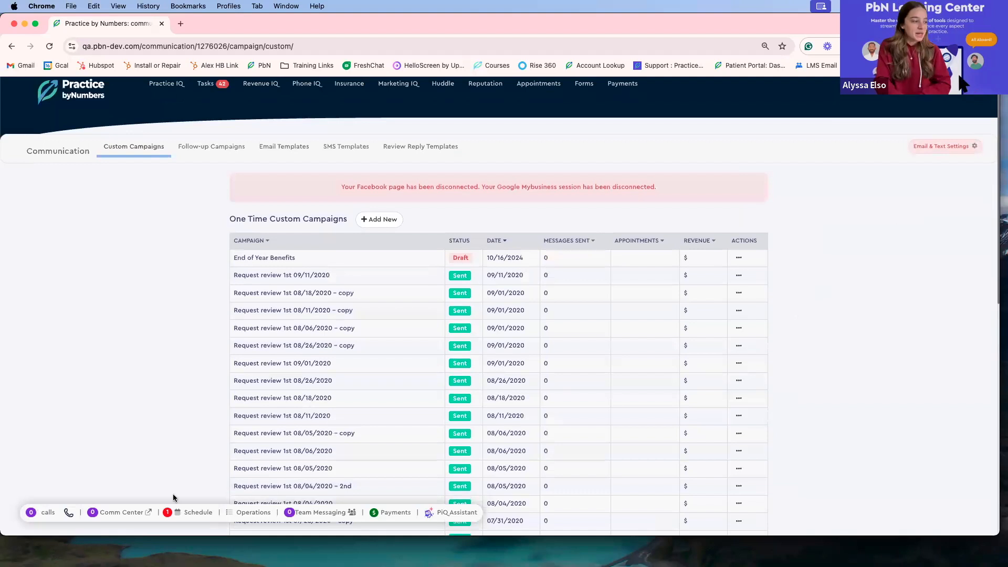
{"action": "left_click", "coordinate": [187, 516]}
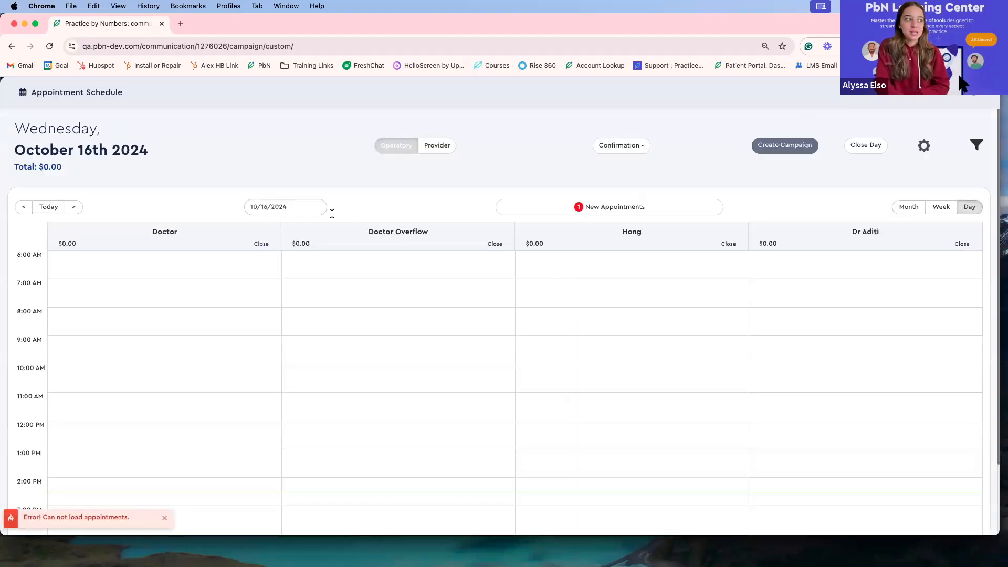
{"action": "left_click", "coordinate": [237, 206]}
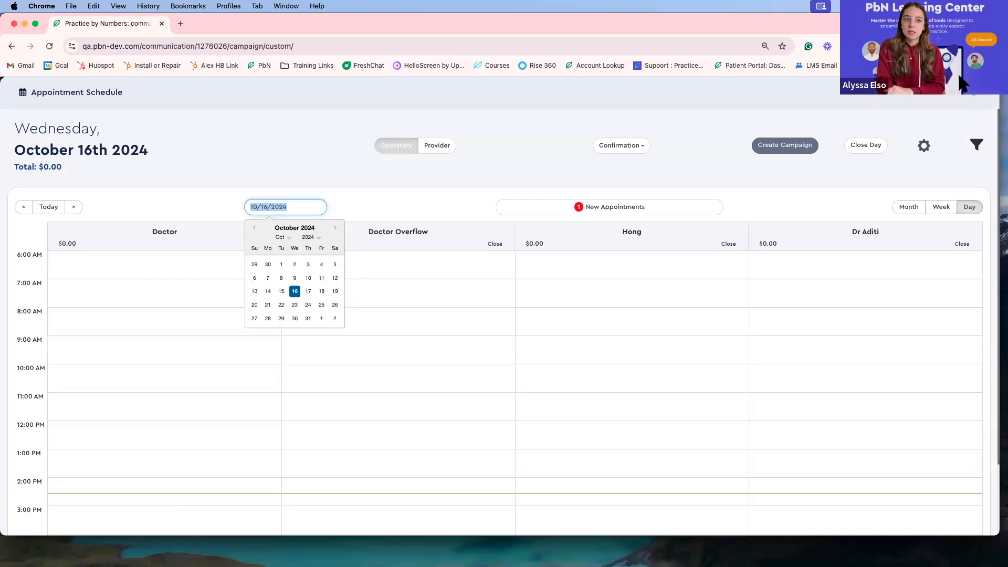
{"action": "left_click", "coordinate": [977, 98]}
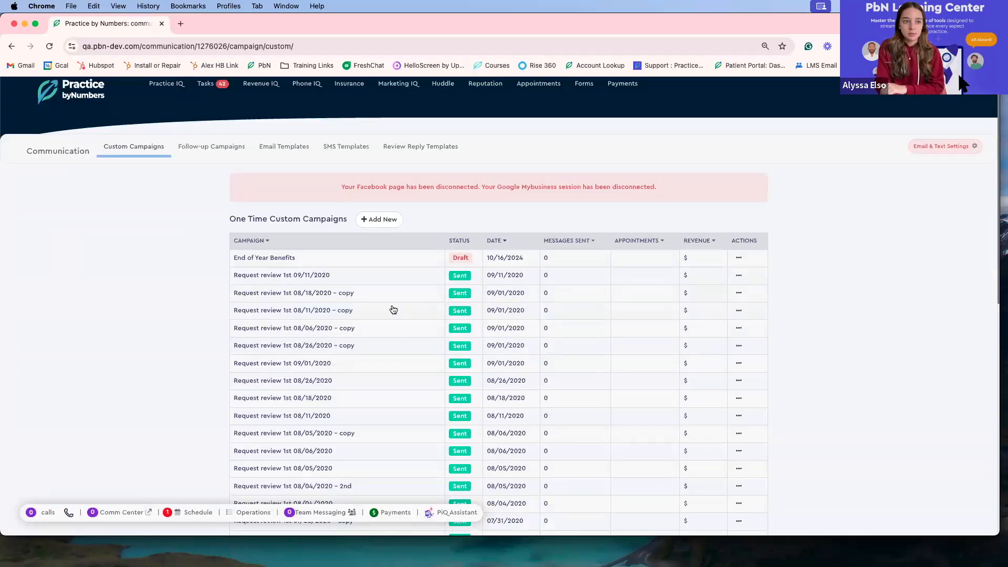
Open the email templates and browse the template categories, expanding Finance & Insurance.
{"action": "scroll", "coordinate": [397, 329], "scroll_direction": "down", "scroll_amount": 5}
{"action": "scroll", "coordinate": [396, 331], "scroll_direction": "up", "scroll_amount": 5}
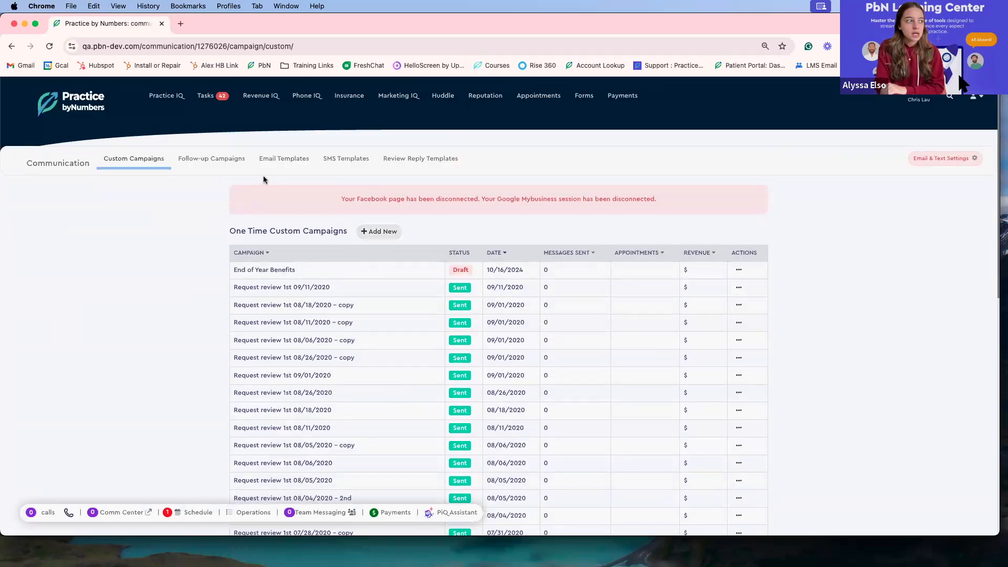
{"action": "left_click", "coordinate": [290, 162]}
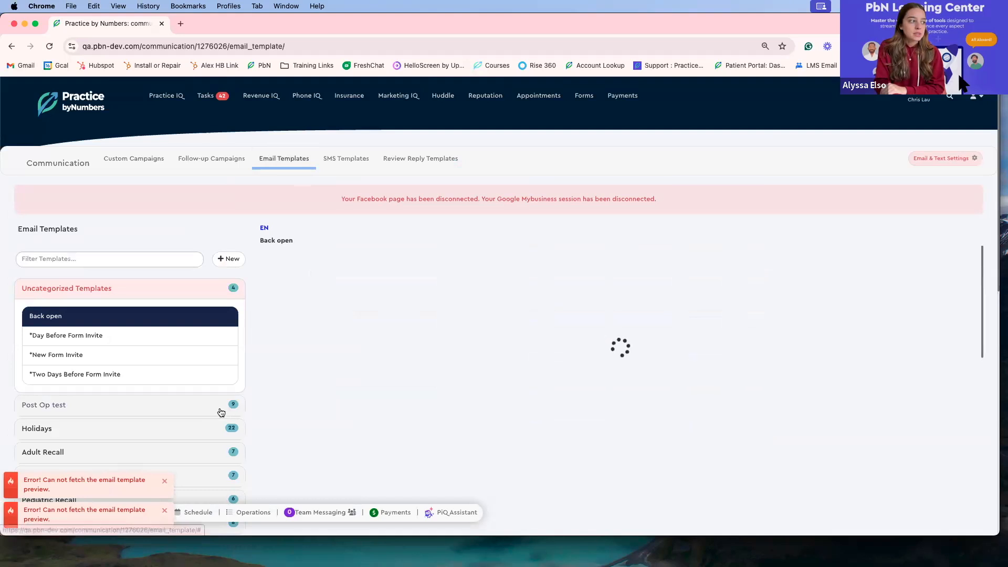
{"action": "scroll", "coordinate": [221, 412], "scroll_direction": "down", "scroll_amount": 10}
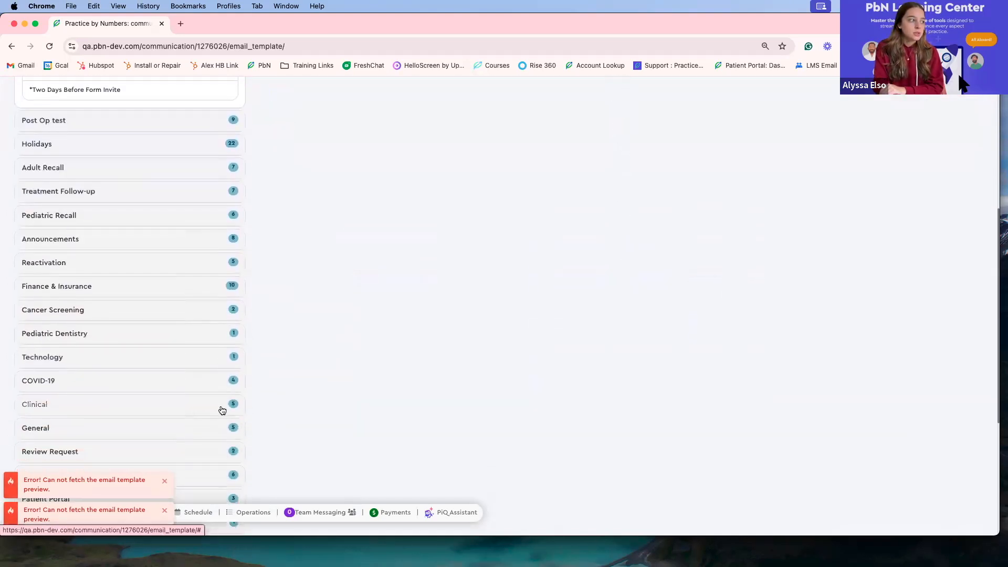
{"action": "left_click", "coordinate": [152, 121]}
{"action": "left_click", "coordinate": [115, 240]}
{"action": "scroll", "coordinate": [144, 254], "scroll_direction": "down", "scroll_amount": 6}
{"action": "scroll", "coordinate": [183, 390], "scroll_direction": "down", "scroll_amount": 6}
{"action": "left_click", "coordinate": [148, 249]}
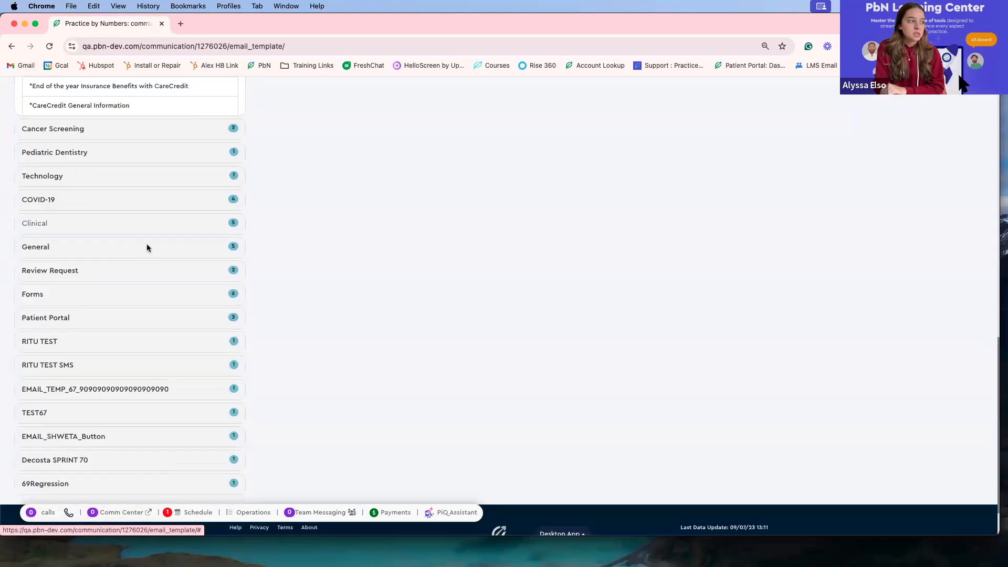
Preview the Tax Advantaged Healthcare Spending template and expand the Announcements category to see its templates.
{"action": "scroll", "coordinate": [166, 347], "scroll_direction": "up", "scroll_amount": 4}
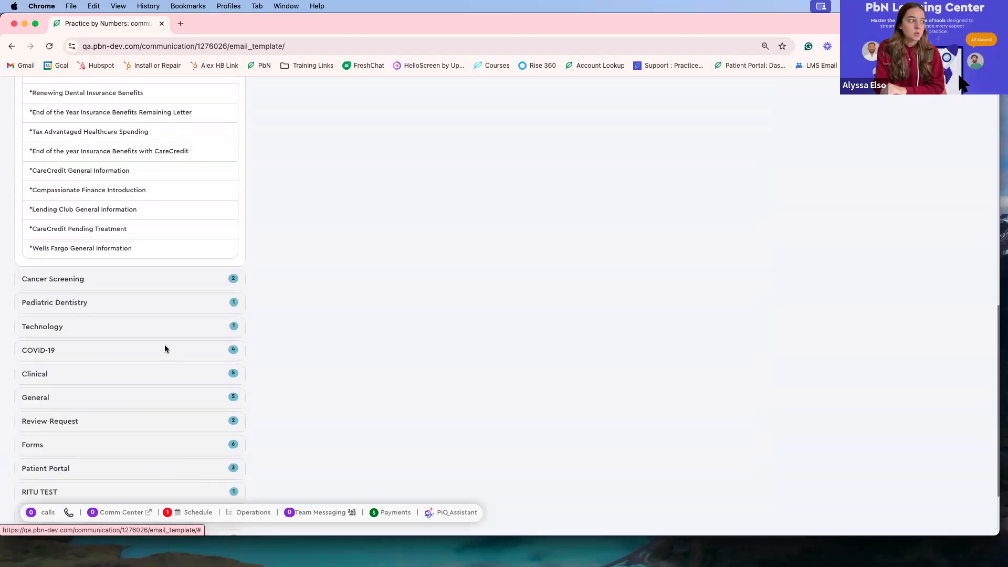
{"action": "scroll", "coordinate": [158, 367], "scroll_direction": "up", "scroll_amount": 2}
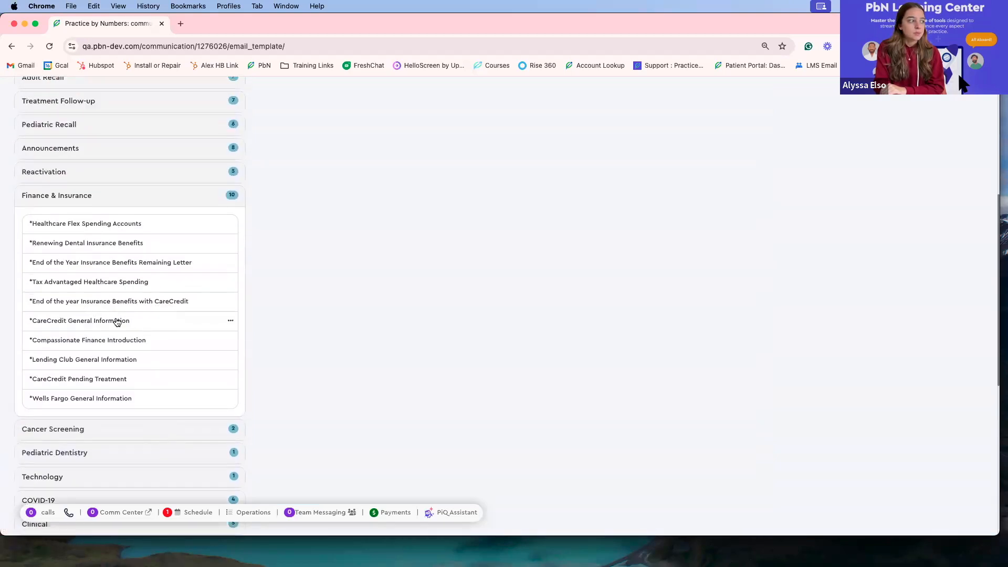
{"action": "left_click", "coordinate": [94, 283]}
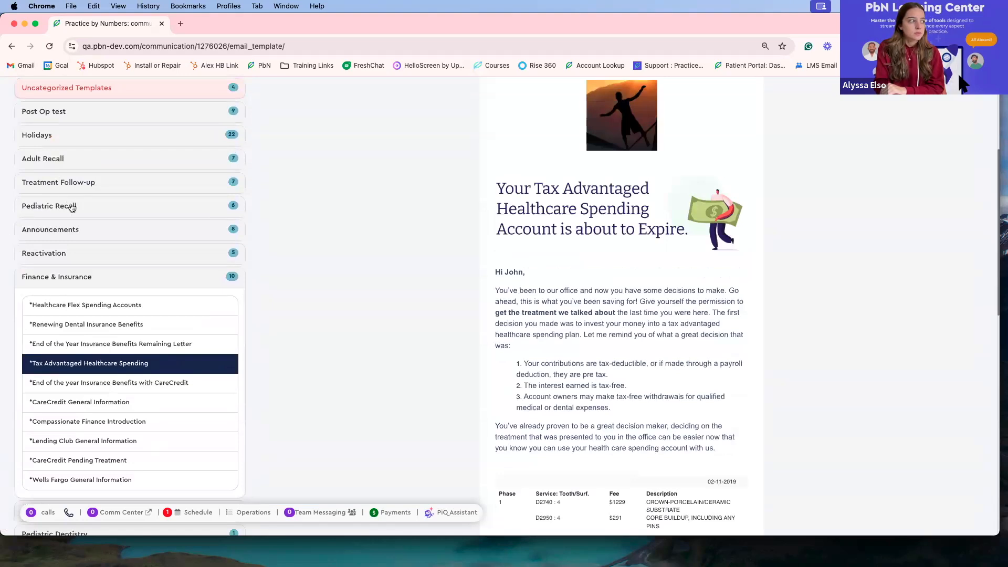
{"action": "left_click", "coordinate": [47, 229]}
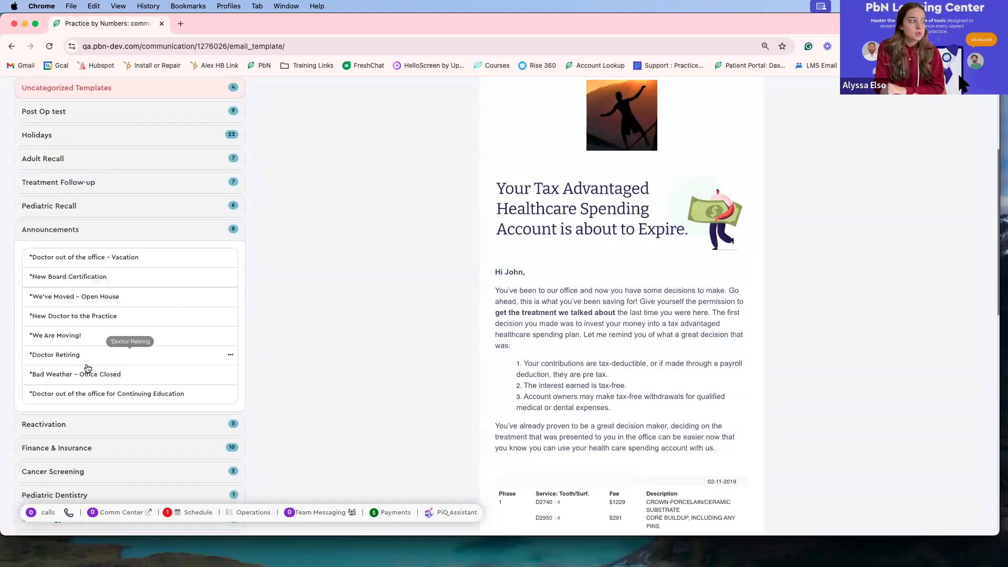
Preview the Bad Weather – Office Closed announcement email template and open the SMS templates.
{"action": "left_click", "coordinate": [82, 375]}
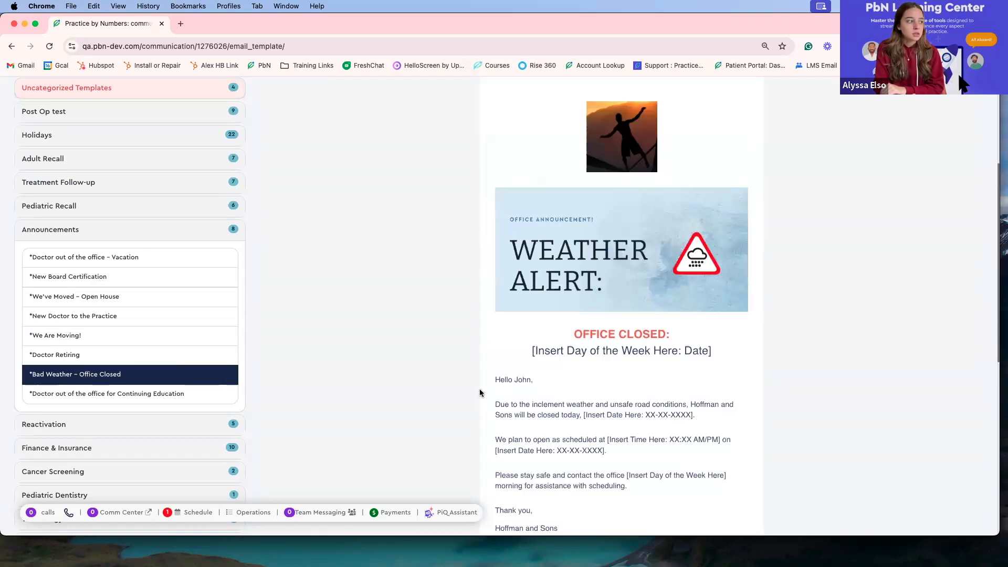
{"action": "scroll", "coordinate": [480, 393], "scroll_direction": "up", "scroll_amount": 5}
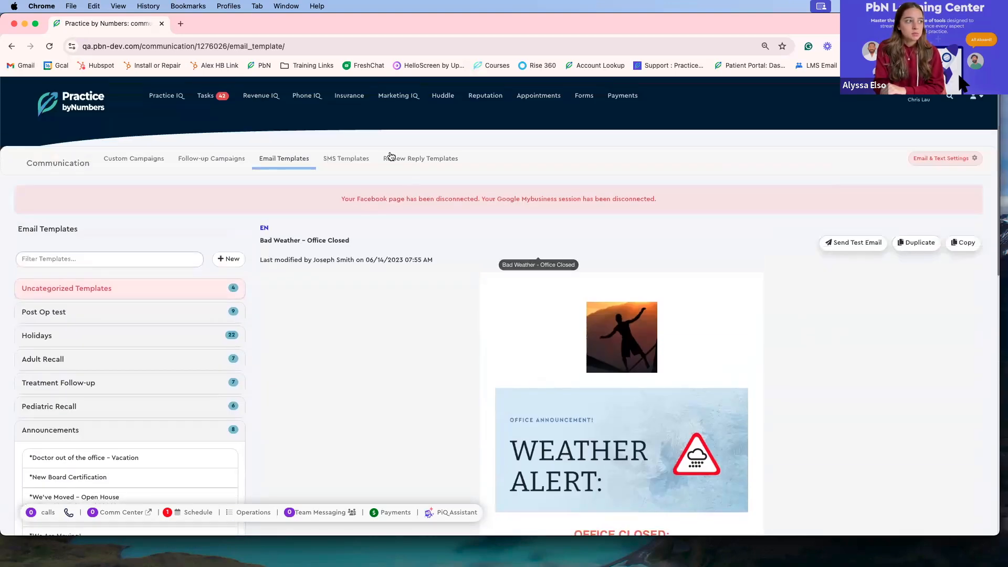
{"action": "left_click", "coordinate": [349, 161]}
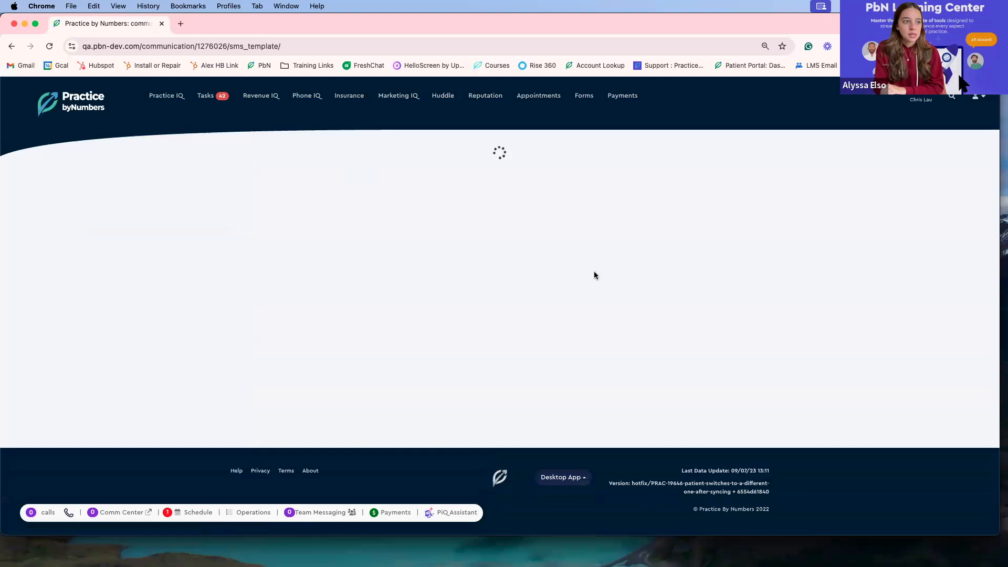
Browse the SMS template categories and expand Post Op test to see its templates.
{"action": "scroll", "coordinate": [172, 347], "scroll_direction": "down", "scroll_amount": 5}
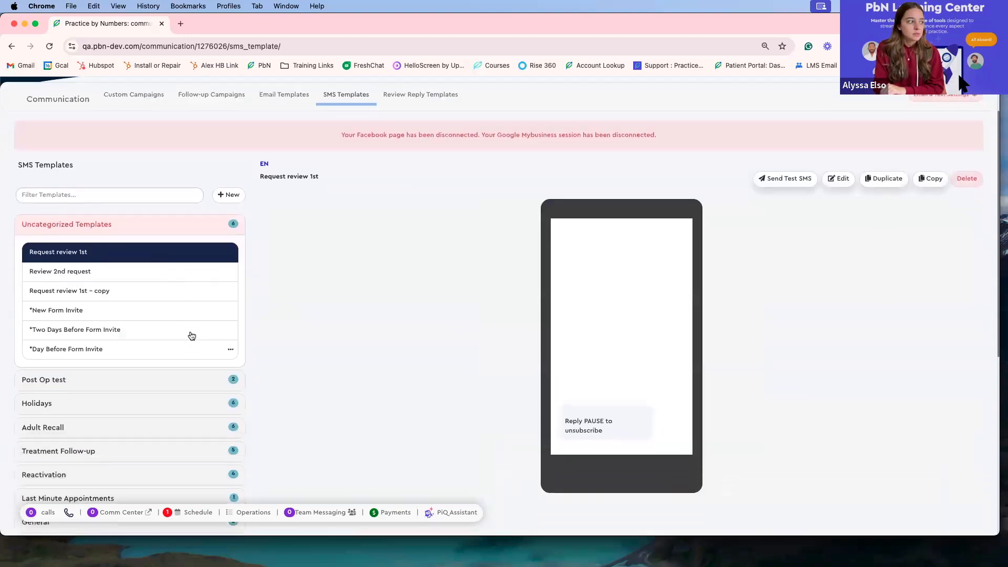
{"action": "scroll", "coordinate": [173, 410], "scroll_direction": "down", "scroll_amount": 3}
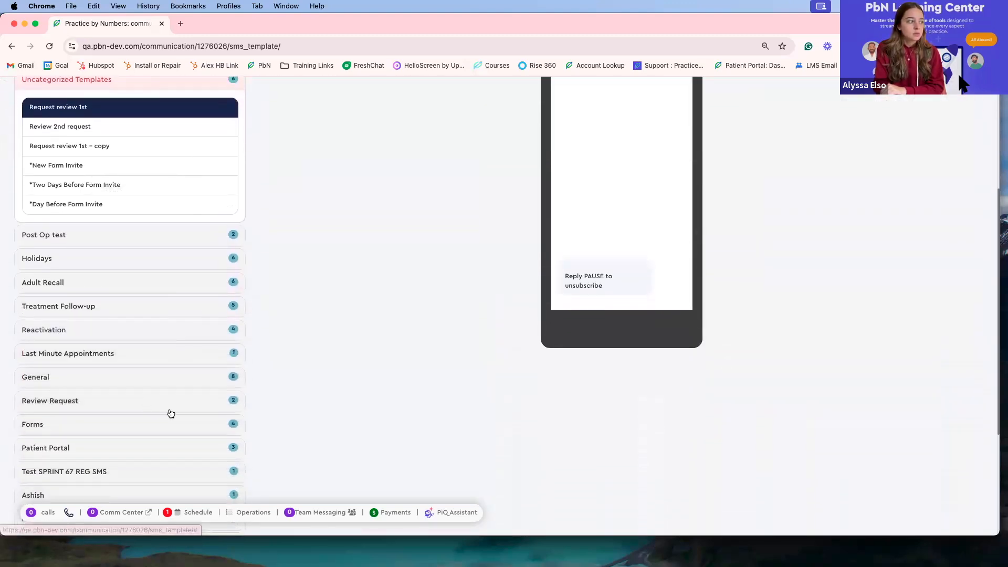
{"action": "scroll", "coordinate": [110, 357], "scroll_direction": "down", "scroll_amount": 3}
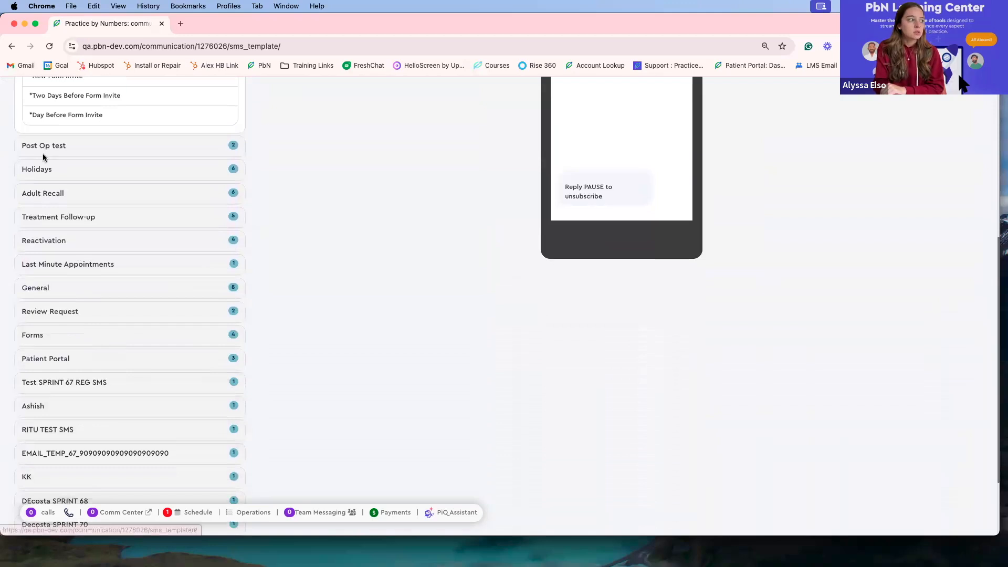
{"action": "scroll", "coordinate": [74, 261], "scroll_direction": "down", "scroll_amount": 3}
{"action": "scroll", "coordinate": [74, 261], "scroll_direction": "up", "scroll_amount": 7}
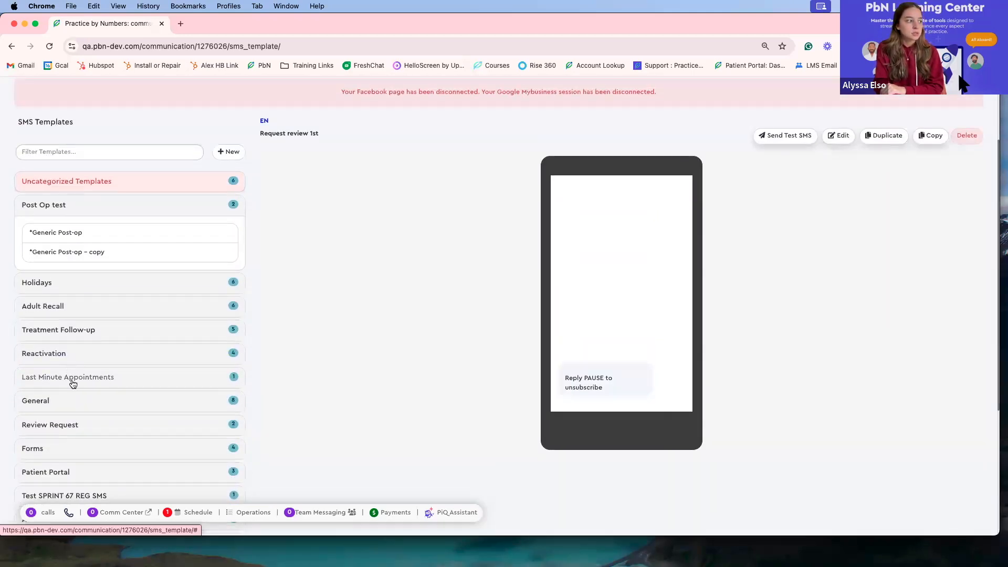
Look through the SMS templates in the General category and the categories below it, and return to the custom campaigns.
{"action": "left_click", "coordinate": [70, 401]}
{"action": "scroll", "coordinate": [160, 451], "scroll_direction": "down", "scroll_amount": 4}
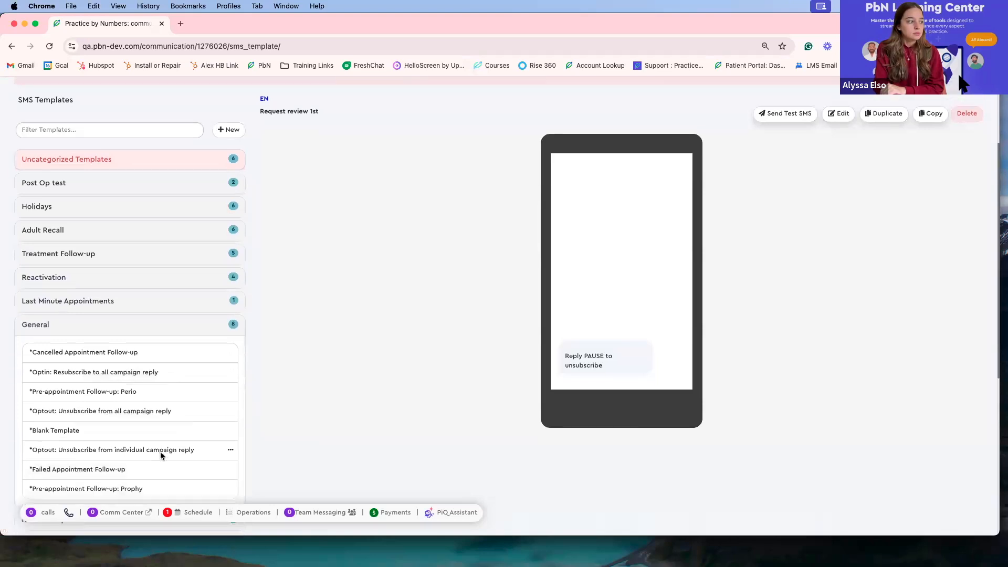
{"action": "scroll", "coordinate": [160, 446], "scroll_direction": "down", "scroll_amount": 5}
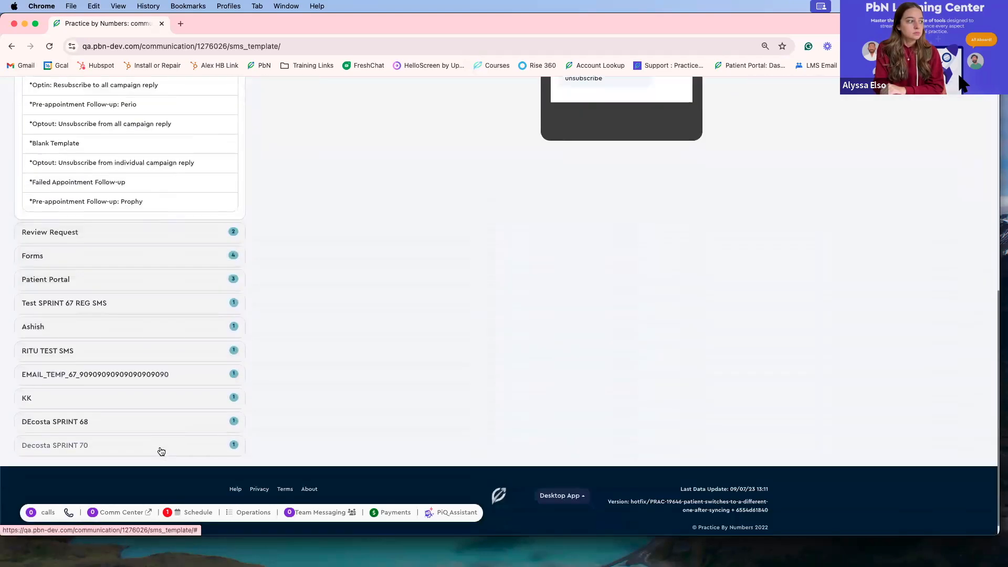
{"action": "scroll", "coordinate": [159, 442], "scroll_direction": "up", "scroll_amount": 10}
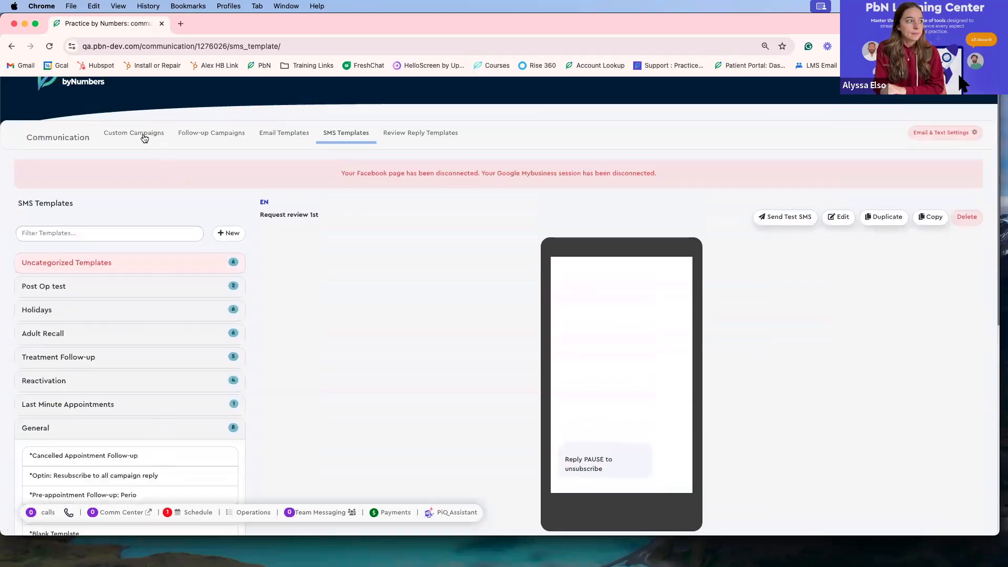
{"action": "left_click", "coordinate": [145, 138]}
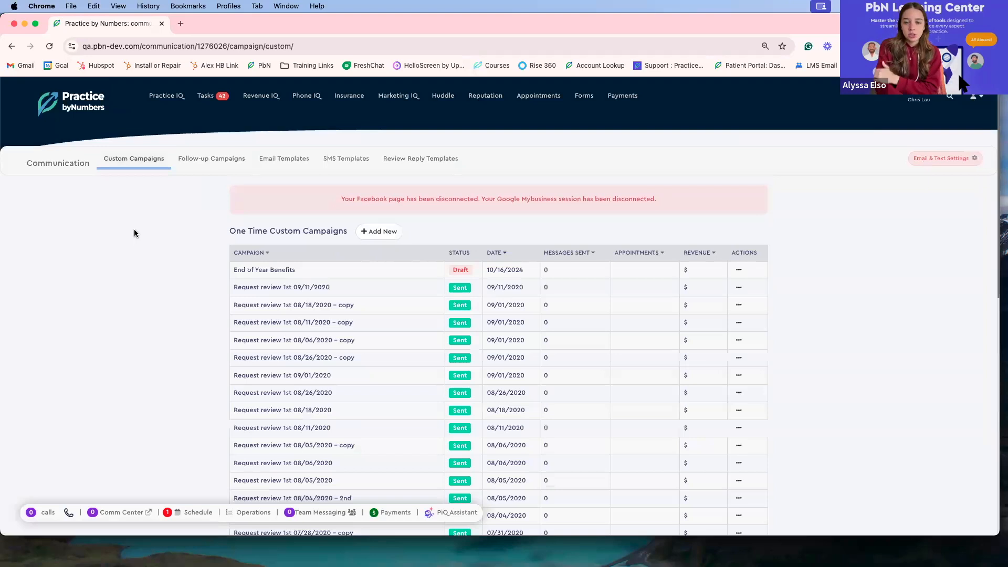